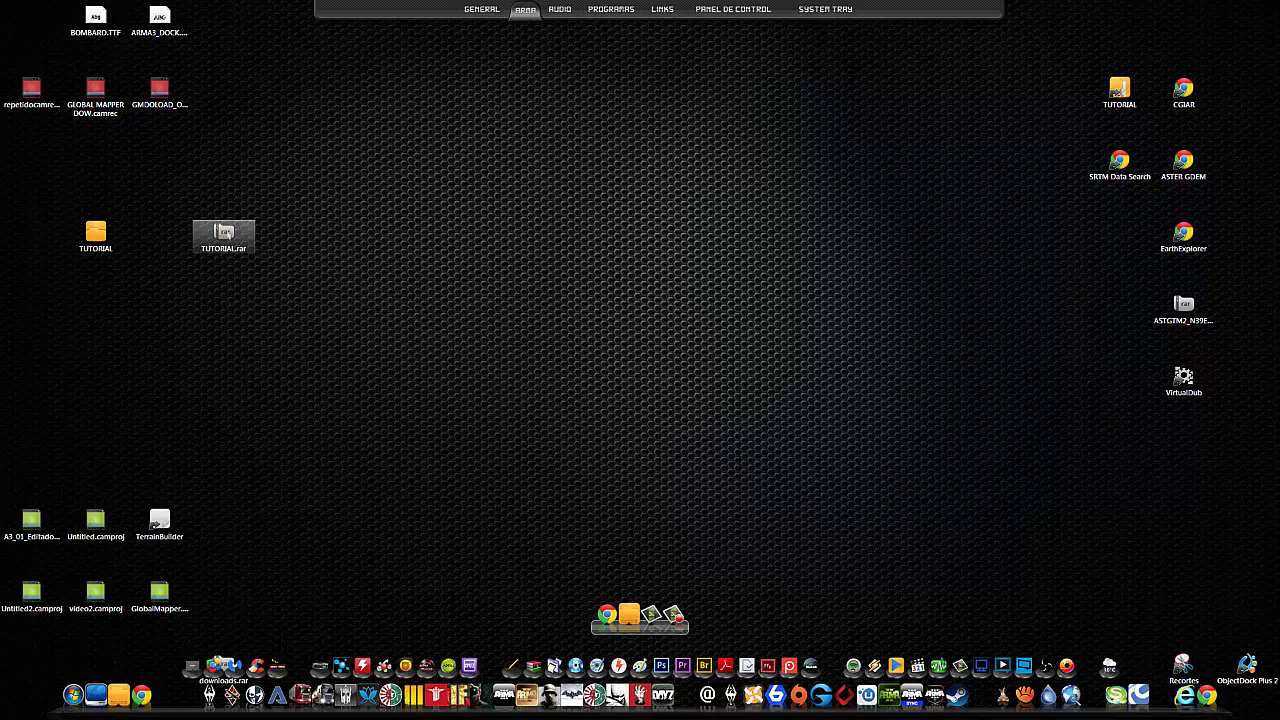
- Inspect TUTORIAL.rar in WinRAR, dismiss the expired-licence notice, and close the archive
{"action": "double_click", "coordinate": [223, 236]}
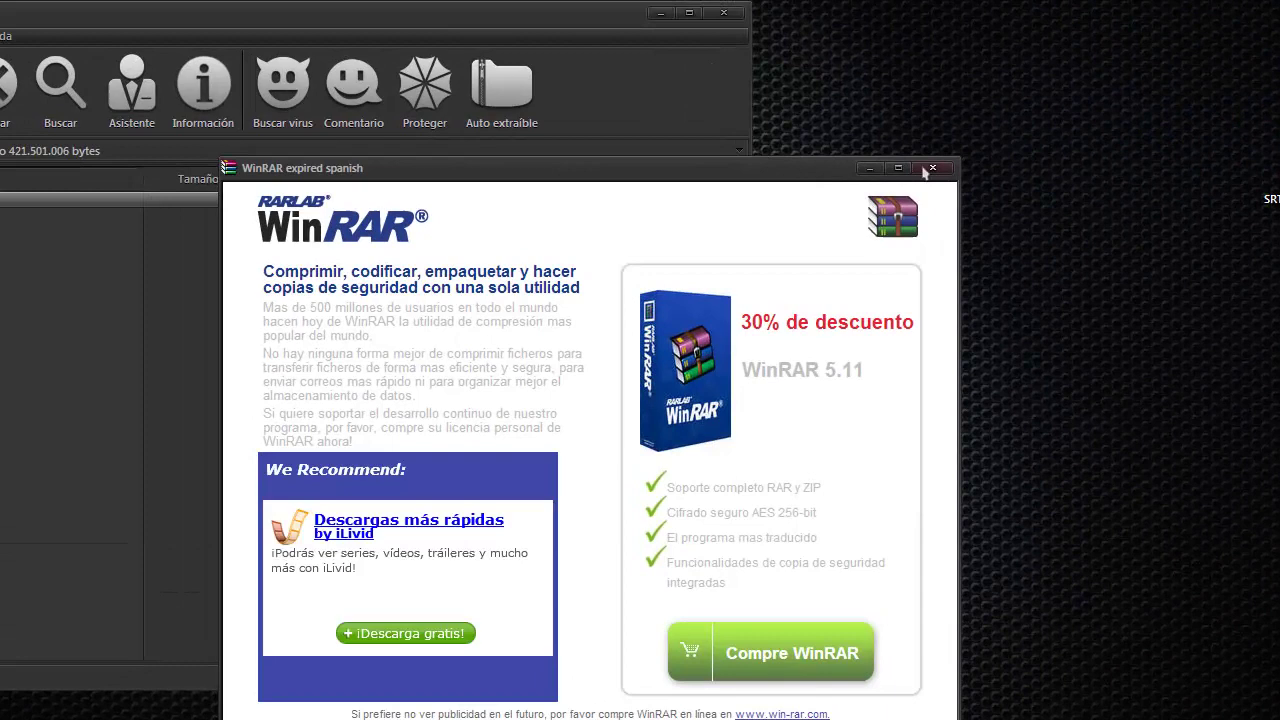
{"action": "left_click", "coordinate": [928, 167]}
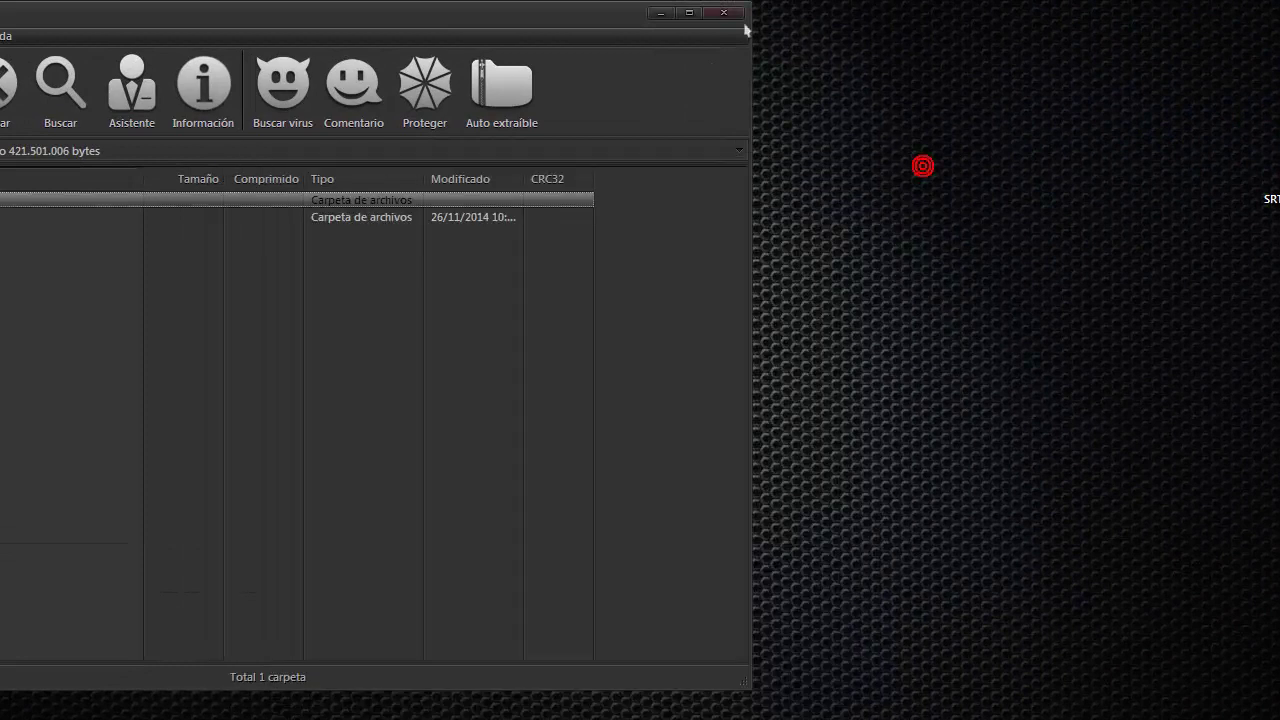
{"action": "left_click", "coordinate": [734, 13]}
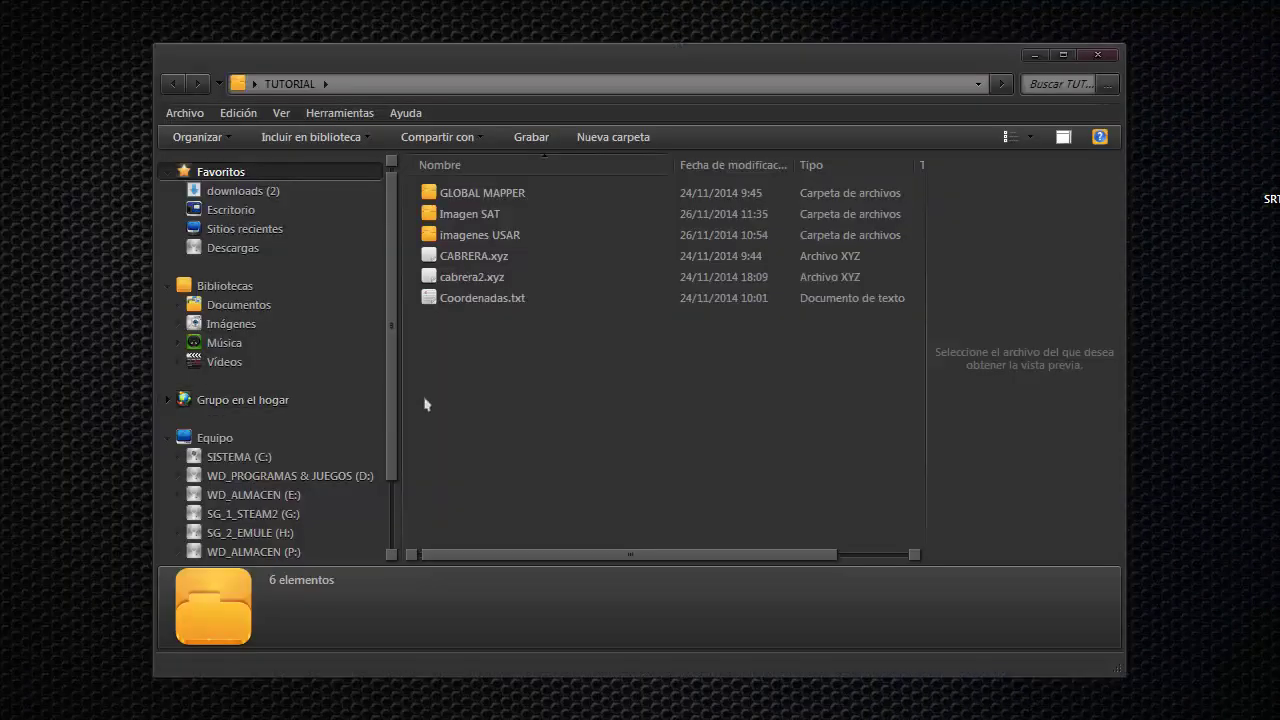
- Open Coordenadas.txt from the TUTORIAL folder in Notepad to read the corner coordinates
{"action": "double_click", "coordinate": [466, 220]}
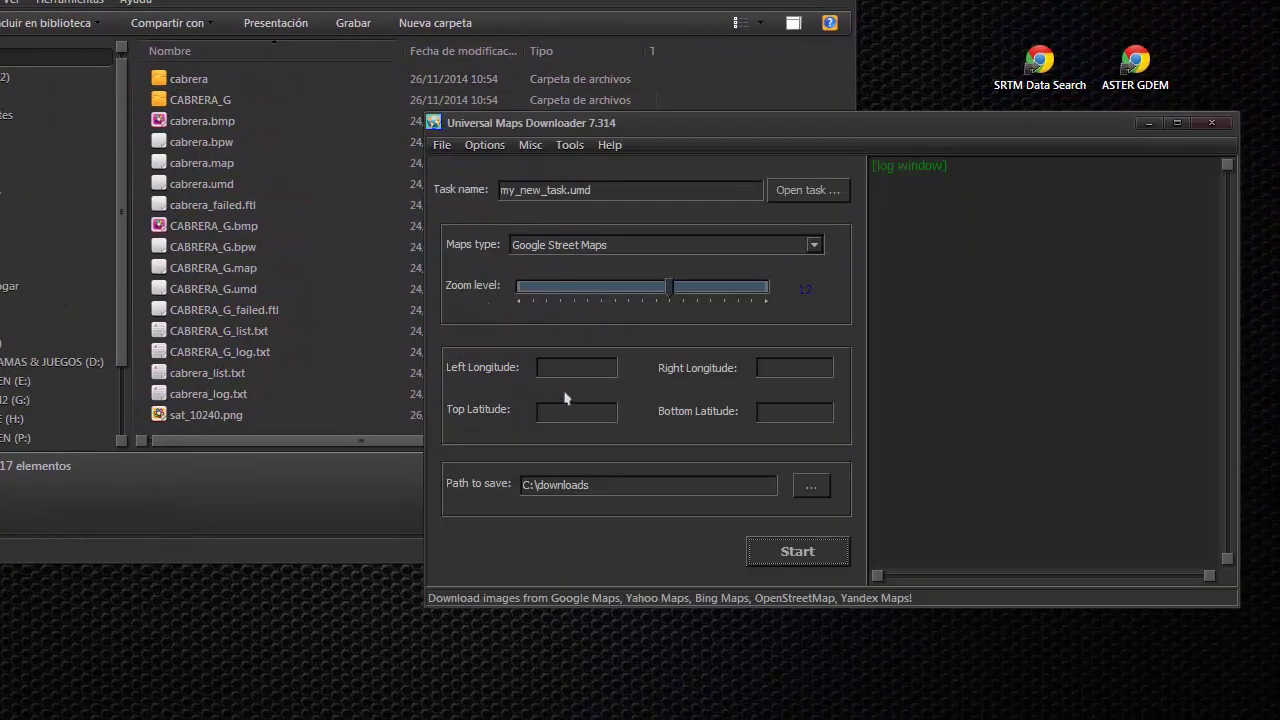
{"action": "left_click", "coordinate": [558, 372]}
{"action": "left_click", "coordinate": [343, 94]}
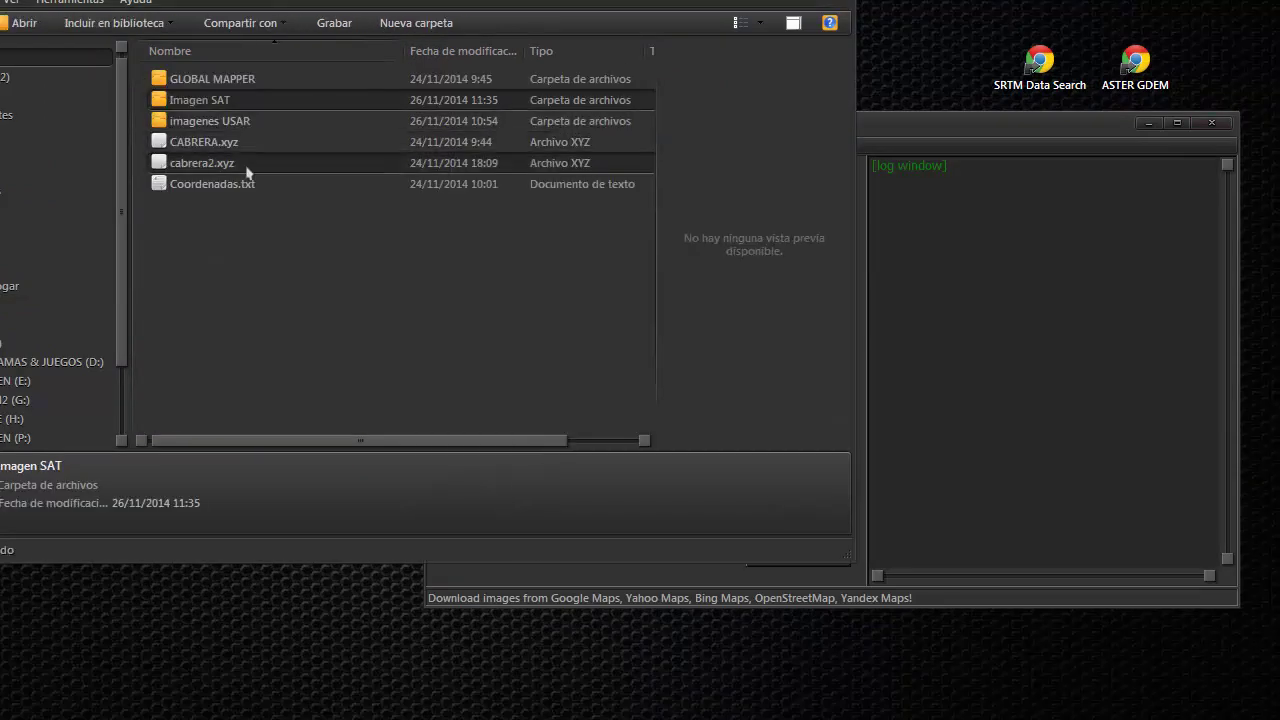
{"action": "left_click", "coordinate": [286, 191]}
{"action": "double_click", "coordinate": [286, 192]}
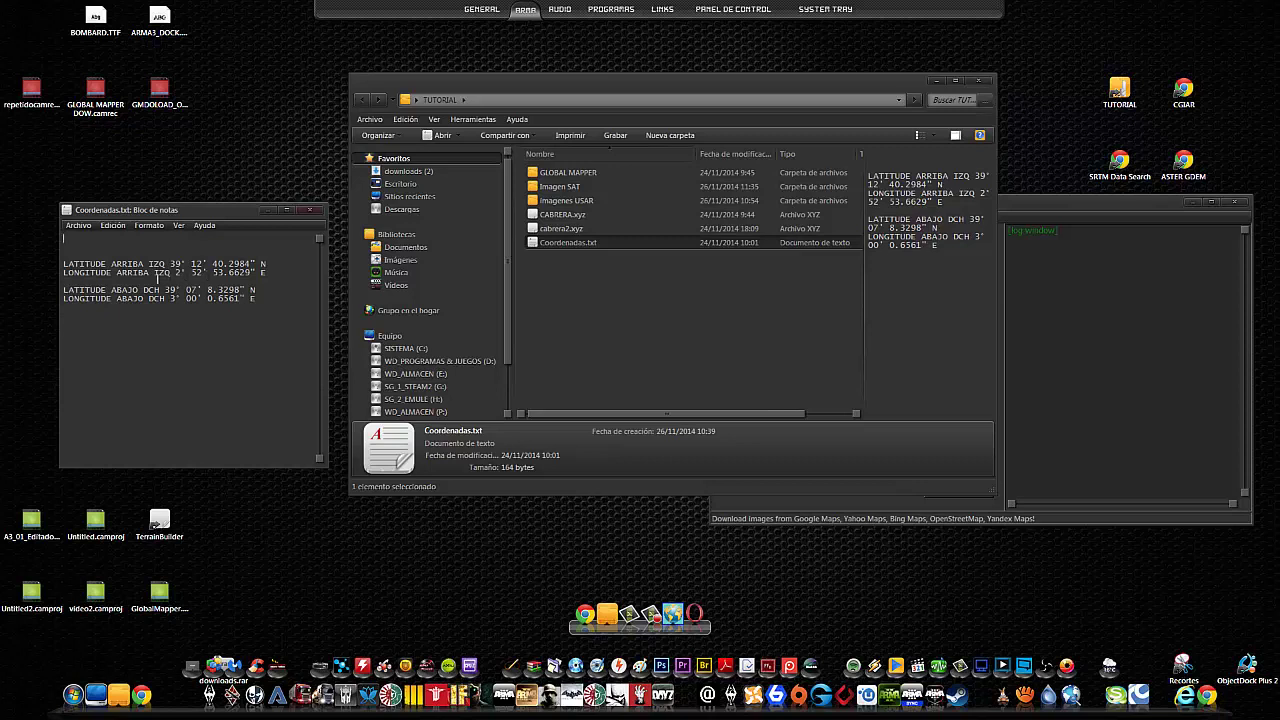
- Set Universal Maps Downloader to Google Satellite Maps at zoom level 20
{"action": "left_click", "coordinate": [1118, 401]}
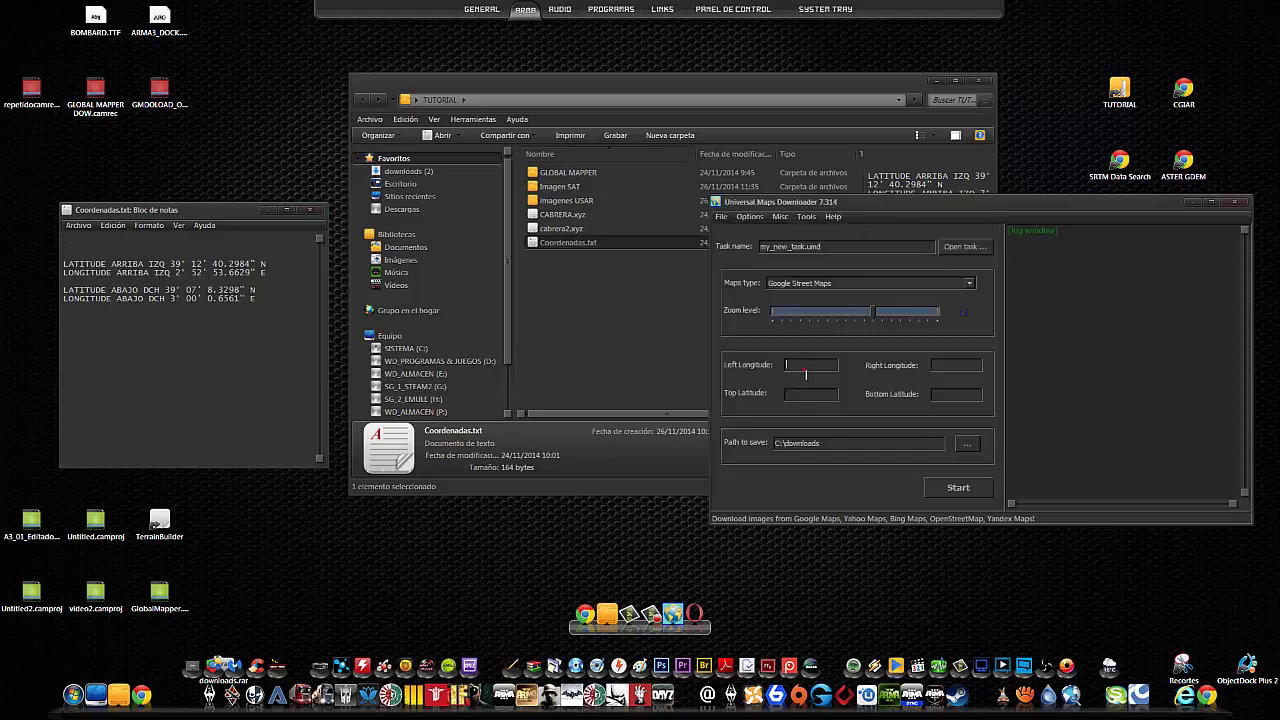
{"action": "left_click", "coordinate": [815, 284]}
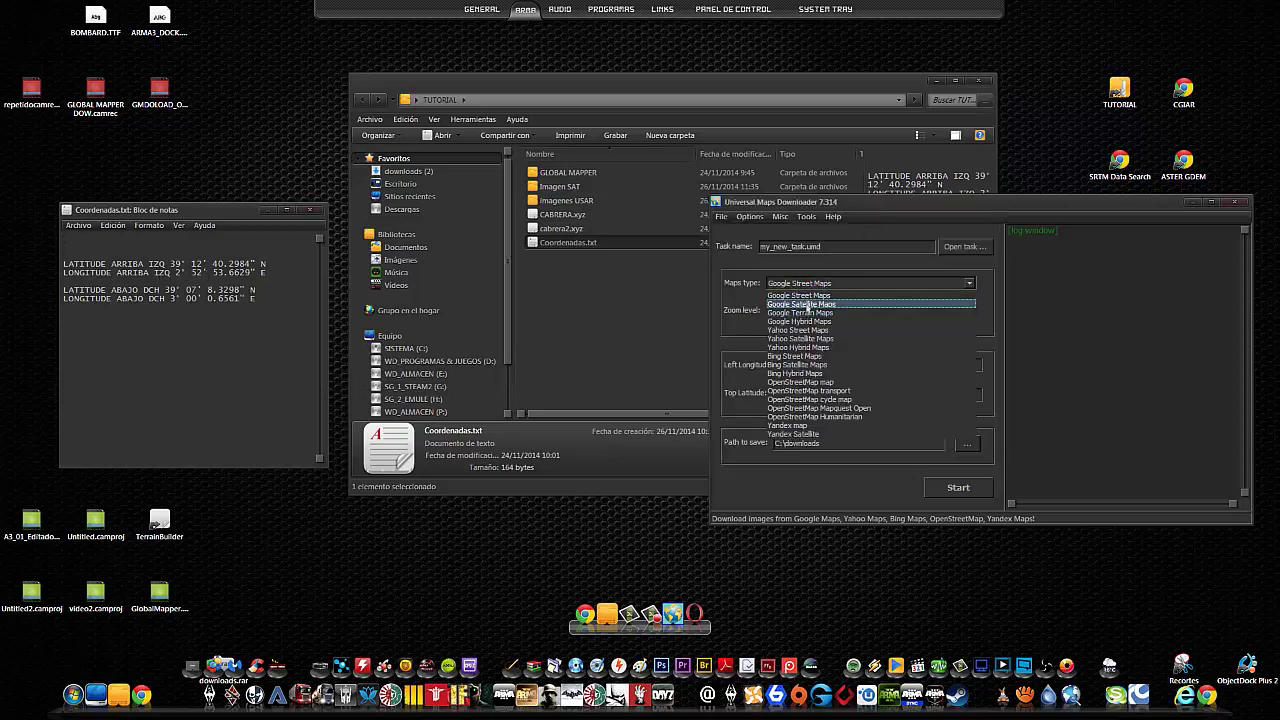
{"action": "left_click", "coordinate": [805, 305]}
{"action": "left_click_drag", "start_coordinate": [910, 316], "coordinate": [930, 314]}
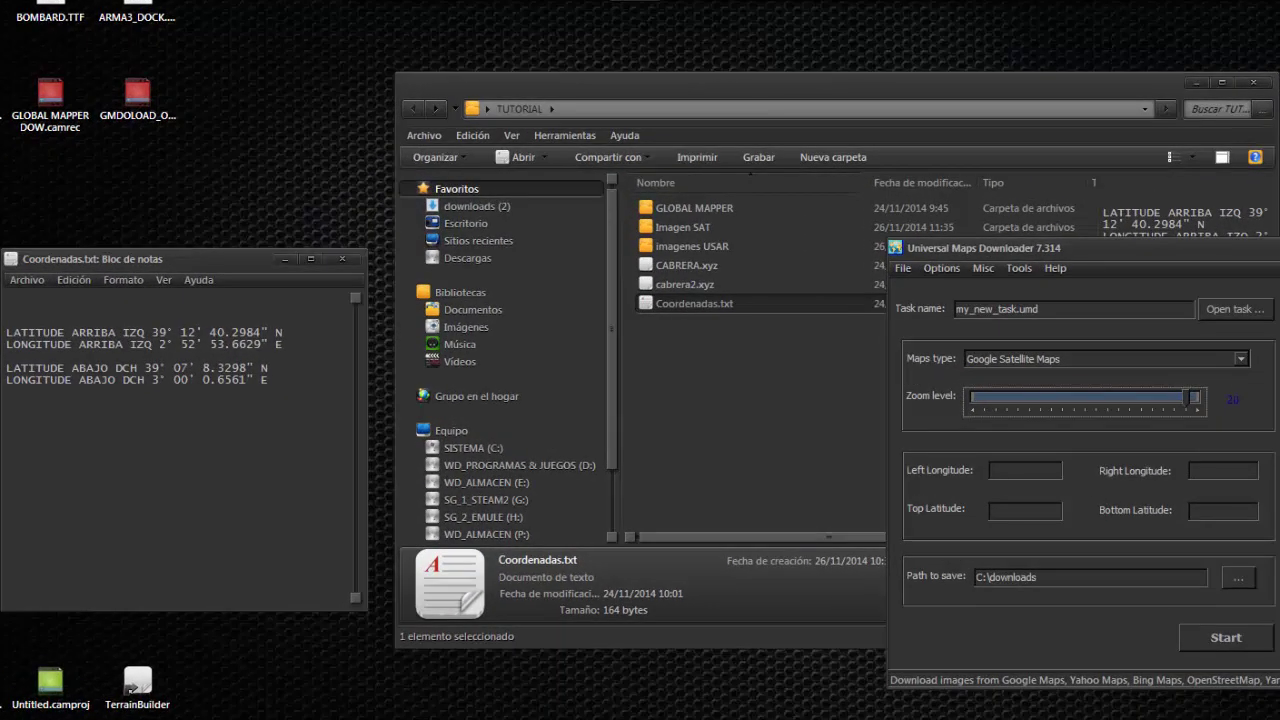
- Browse the 1,980 tiles in Imagen SAT > cabrera, then go back up and preview cabrera.bmp
{"action": "left_click", "coordinate": [720, 225]}
{"action": "double_click", "coordinate": [714, 227]}
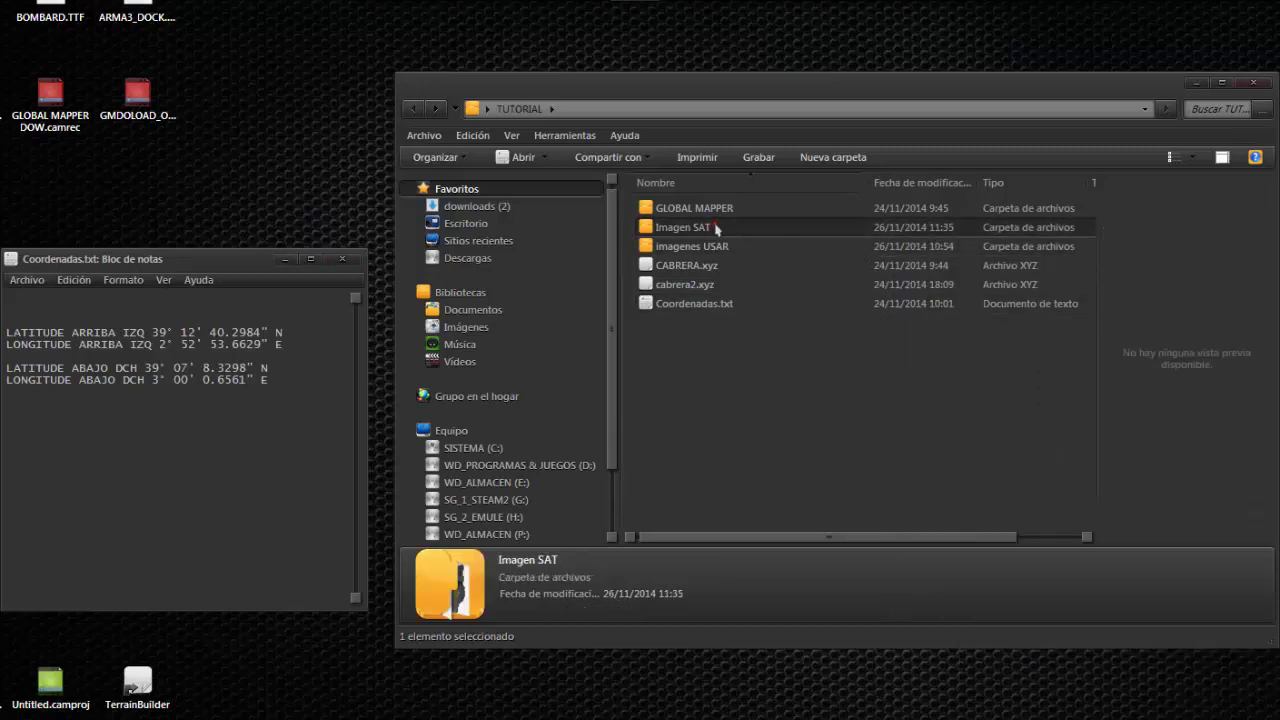
{"action": "double_click", "coordinate": [677, 208]}
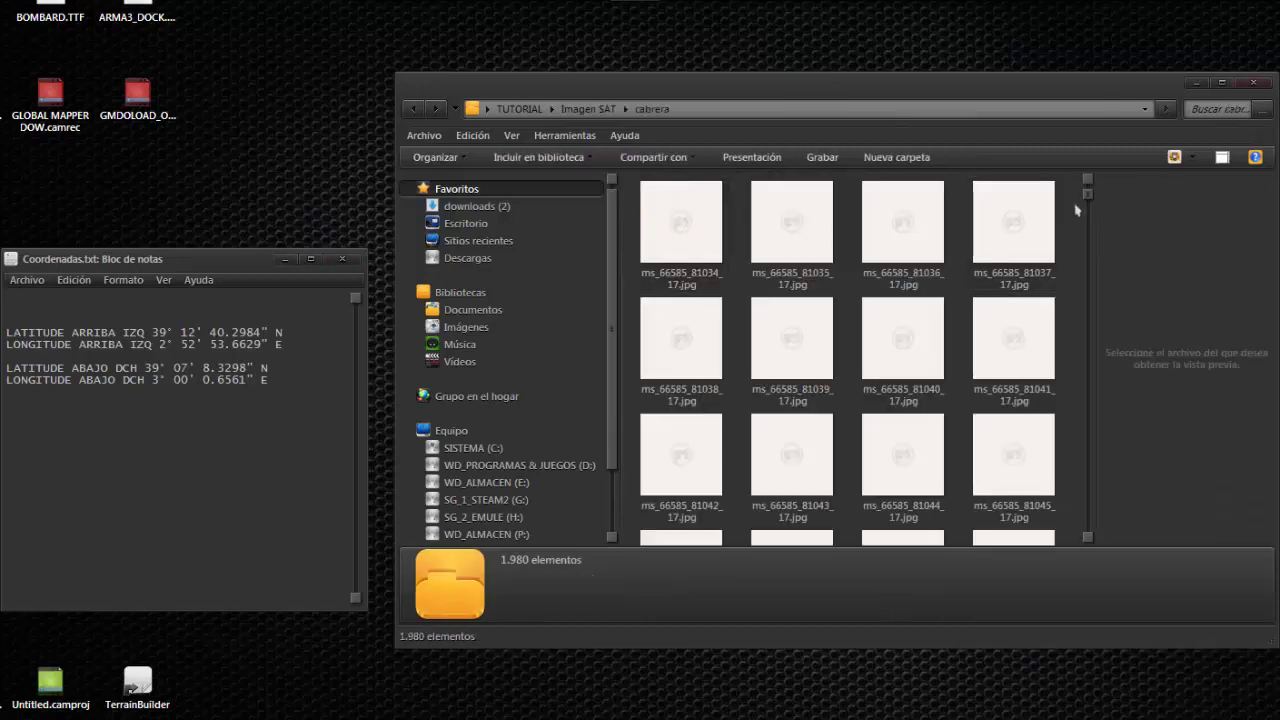
{"action": "left_click_drag", "start_coordinate": [1085, 199], "coordinate": [1103, 420]}
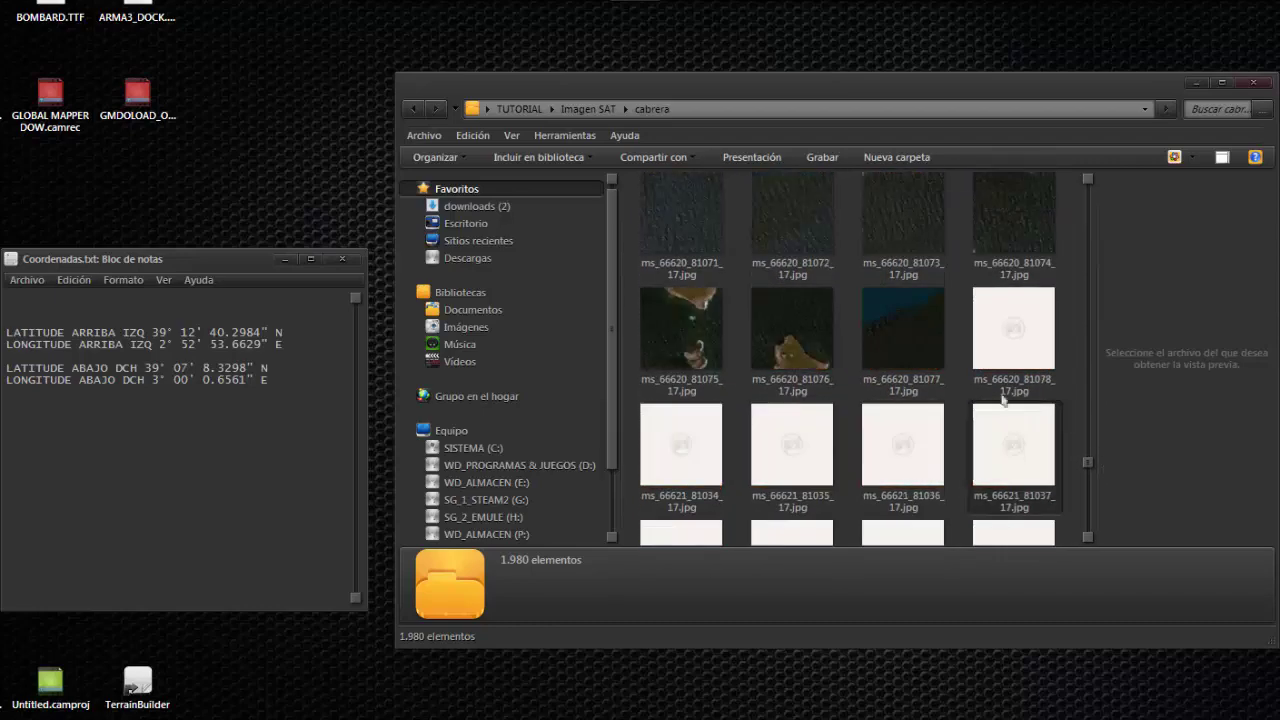
{"action": "key", "text": "BackSpace"}
{"action": "left_click", "coordinate": [700, 248]}
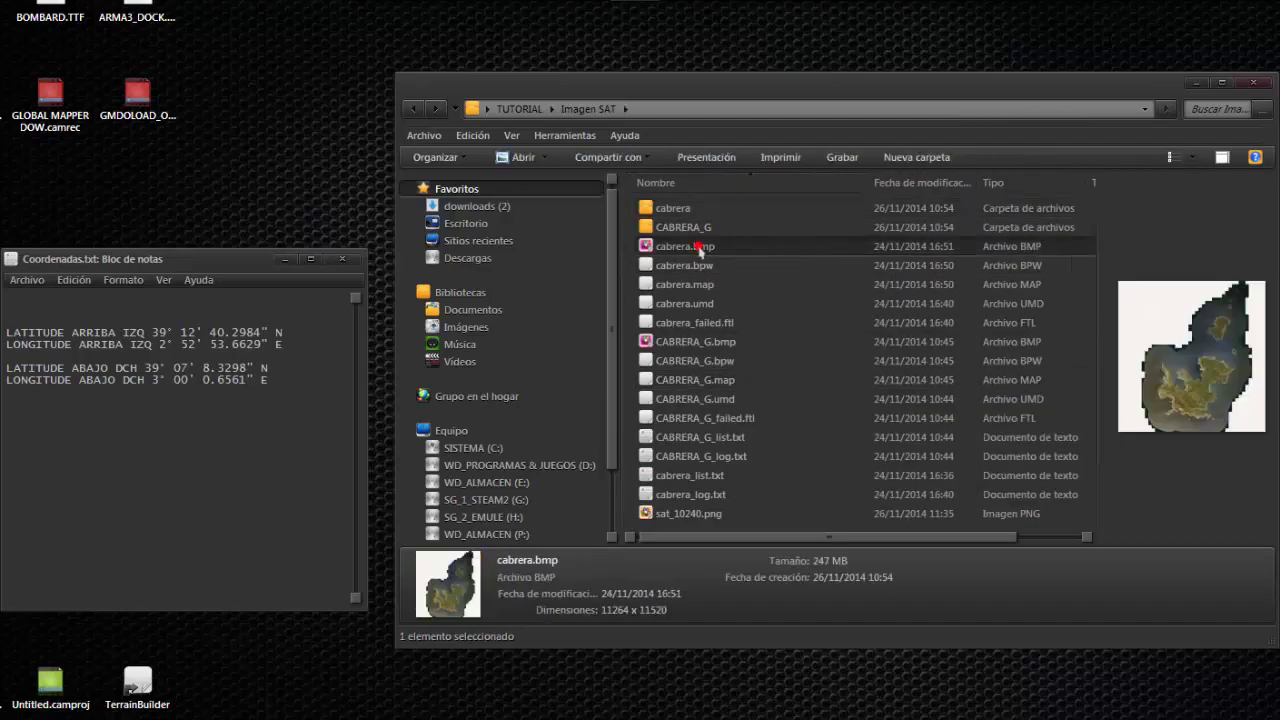
- Open cabrera.bmp in Windows Photo Viewer and zoom in and out to inspect it
{"action": "double_click", "coordinate": [700, 250]}
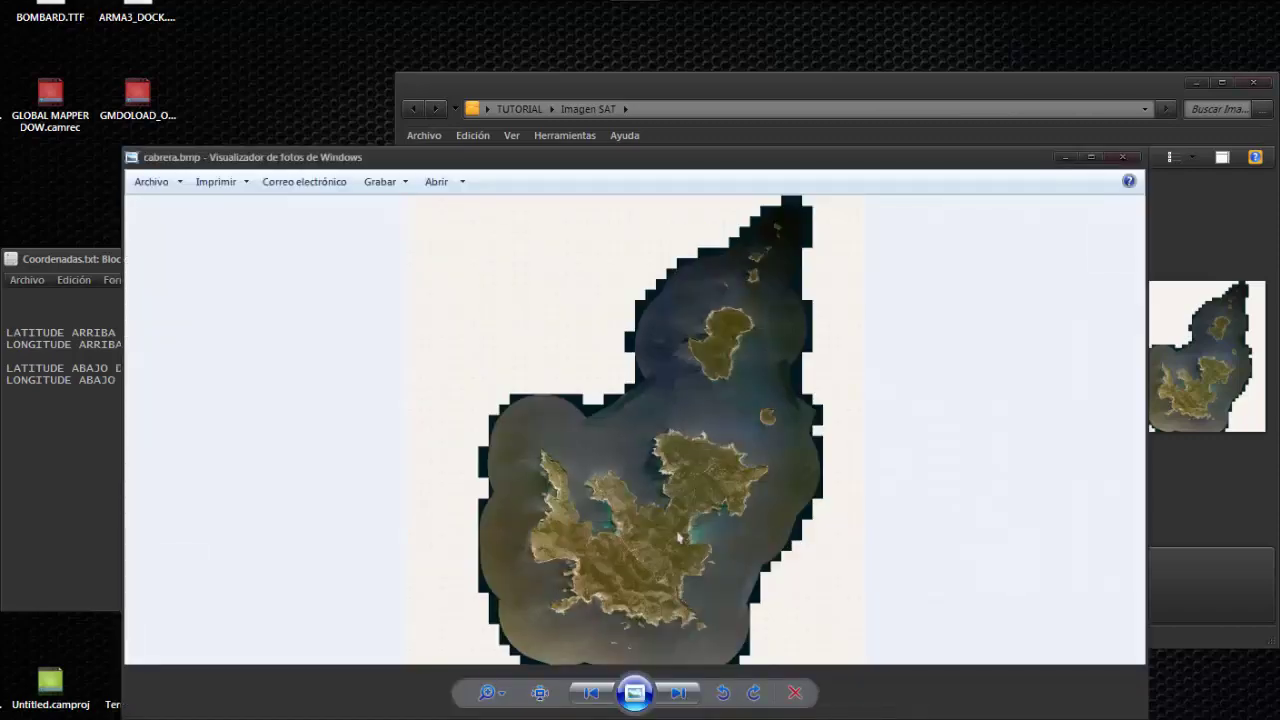
{"action": "scroll", "coordinate": [689, 550], "scroll_direction": "up", "scroll_amount": 1}
{"action": "scroll", "coordinate": [689, 550], "scroll_direction": "up", "scroll_amount": 2}
{"action": "scroll", "coordinate": [690, 550], "scroll_direction": "up", "scroll_amount": 2}
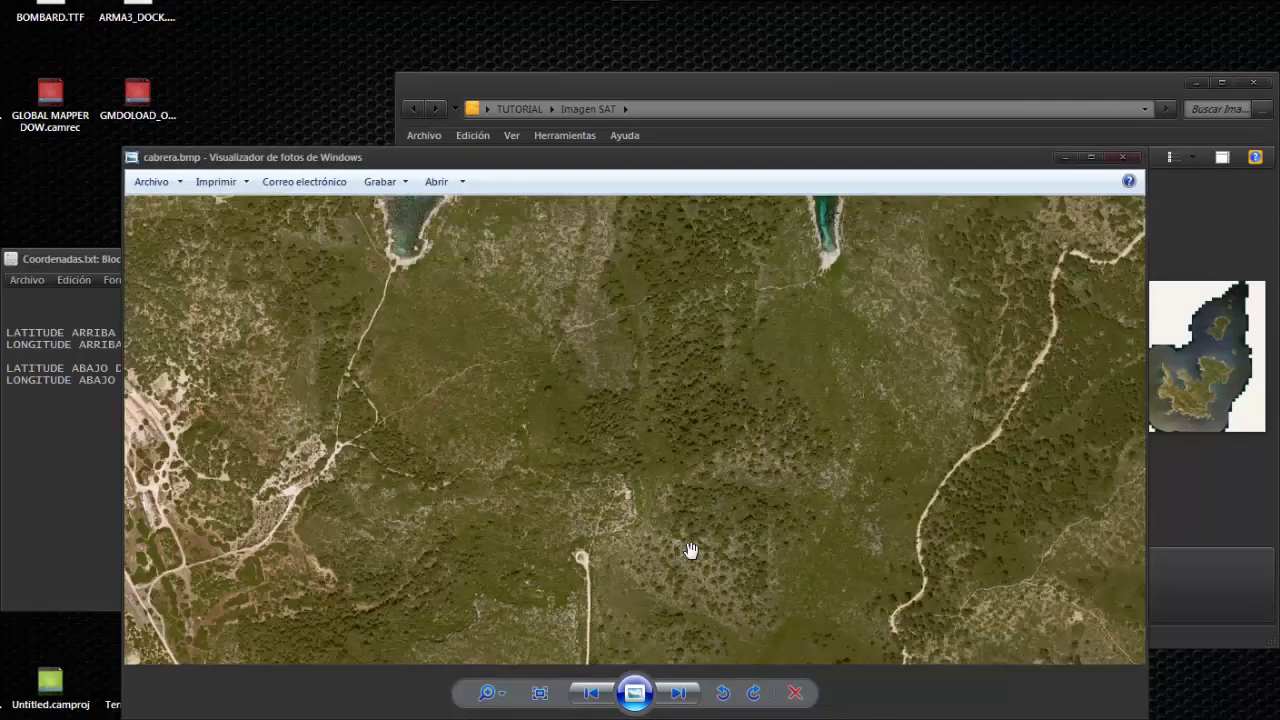
{"action": "scroll", "coordinate": [689, 550], "scroll_direction": "down", "scroll_amount": 2}
{"action": "scroll", "coordinate": [687, 549], "scroll_direction": "down", "scroll_amount": 2}
{"action": "mouse_move", "coordinate": [686, 549]}
{"action": "left_mouse_down"}
{"action": "mouse_move", "coordinate": [657, 491]}
{"action": "mouse_move", "coordinate": [647, 531]}
{"action": "mouse_move", "coordinate": [629, 457]}
{"action": "mouse_move", "coordinate": [723, 543]}
{"action": "mouse_move", "coordinate": [657, 434]}
{"action": "mouse_move", "coordinate": [633, 514]}
{"action": "left_mouse_up"}
{"action": "scroll", "coordinate": [633, 514], "scroll_direction": "down", "scroll_amount": 1}
{"action": "scroll", "coordinate": [645, 517], "scroll_direction": "down", "scroll_amount": 1}
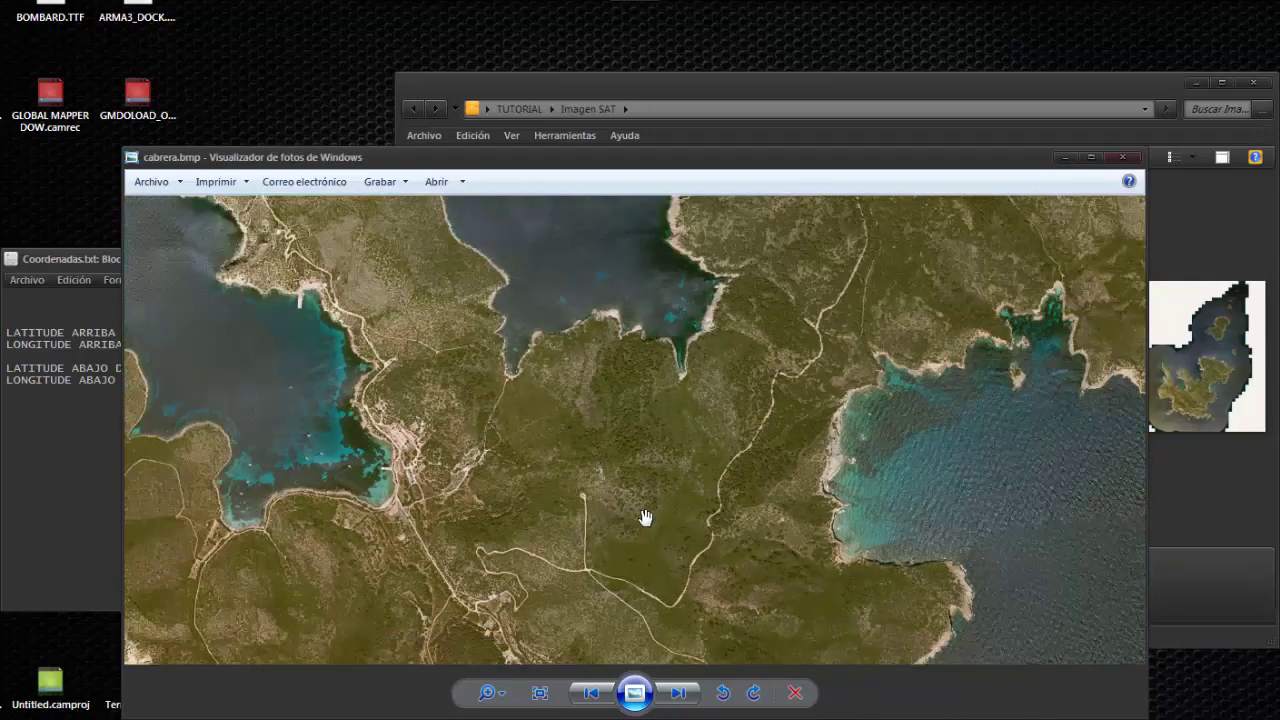
{"action": "scroll", "coordinate": [645, 517], "scroll_direction": "down", "scroll_amount": 1}
{"action": "scroll", "coordinate": [645, 517], "scroll_direction": "up", "scroll_amount": 1}
{"action": "scroll", "coordinate": [645, 517], "scroll_direction": "up", "scroll_amount": 2}
{"action": "scroll", "coordinate": [645, 517], "scroll_direction": "up", "scroll_amount": 2}
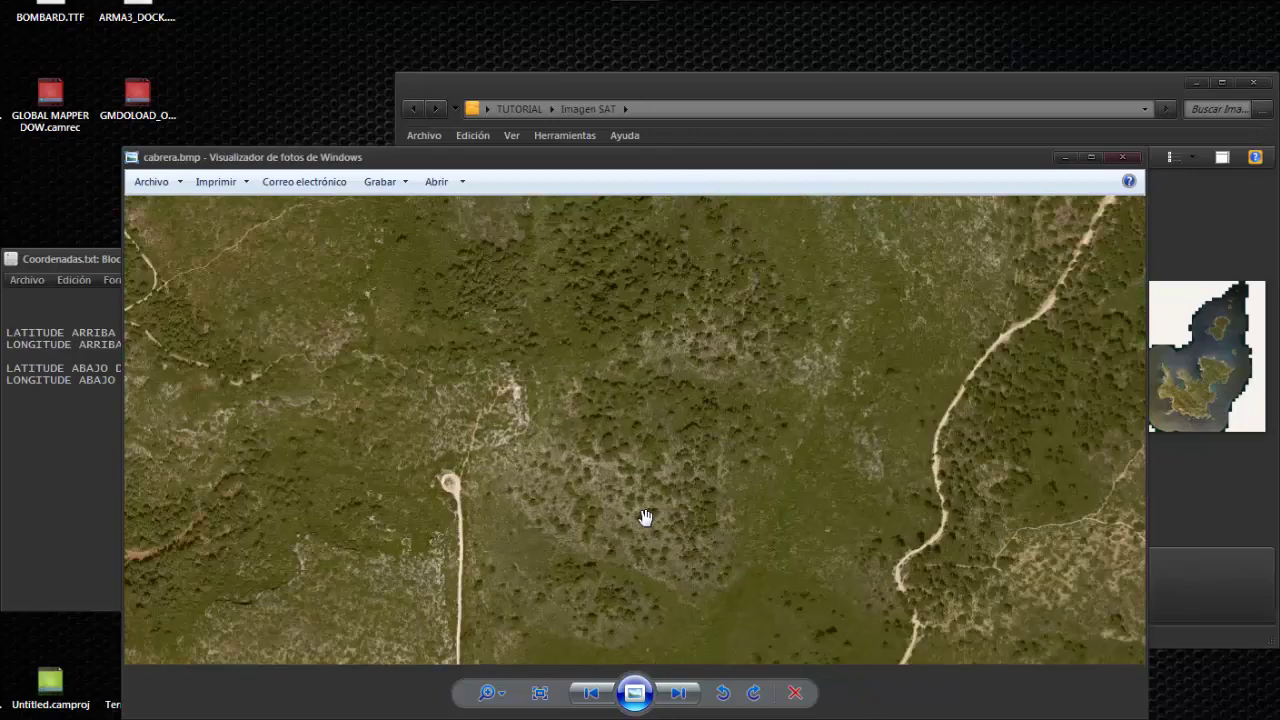
{"action": "scroll", "coordinate": [645, 517], "scroll_direction": "down", "scroll_amount": 1}
{"action": "scroll", "coordinate": [645, 517], "scroll_direction": "down", "scroll_amount": 1}
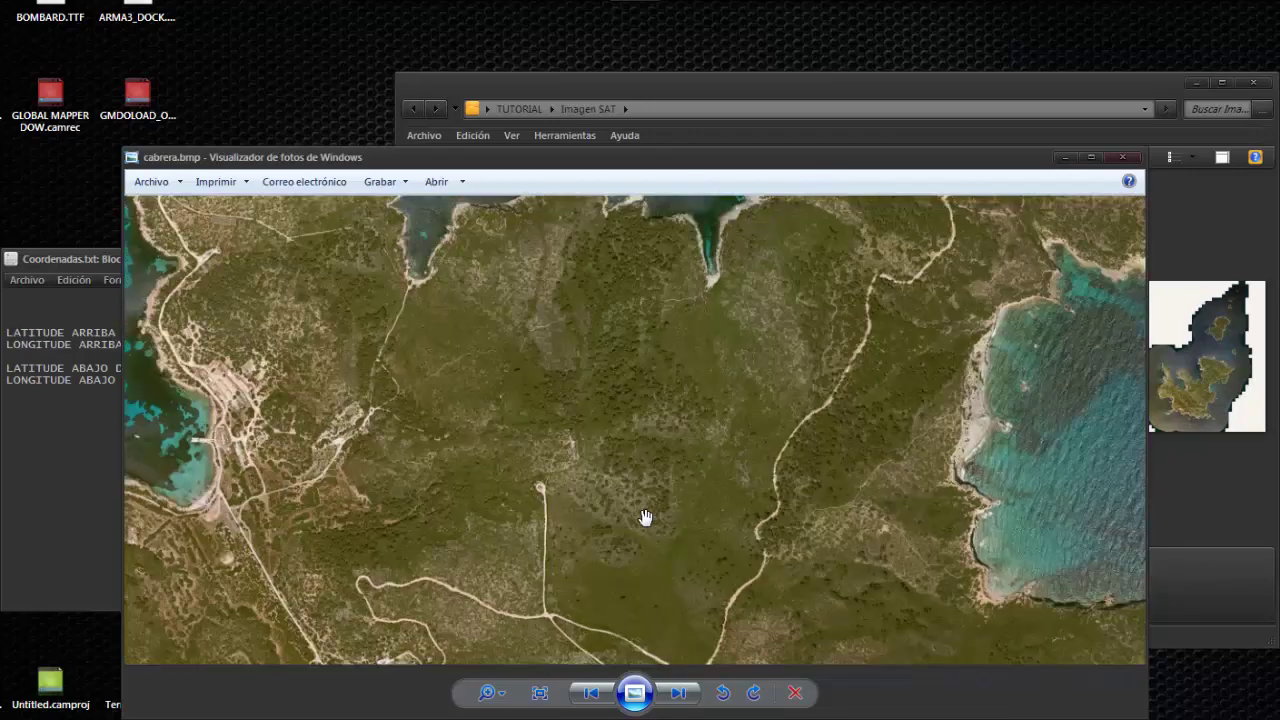
{"action": "scroll", "coordinate": [645, 517], "scroll_direction": "down", "scroll_amount": 2}
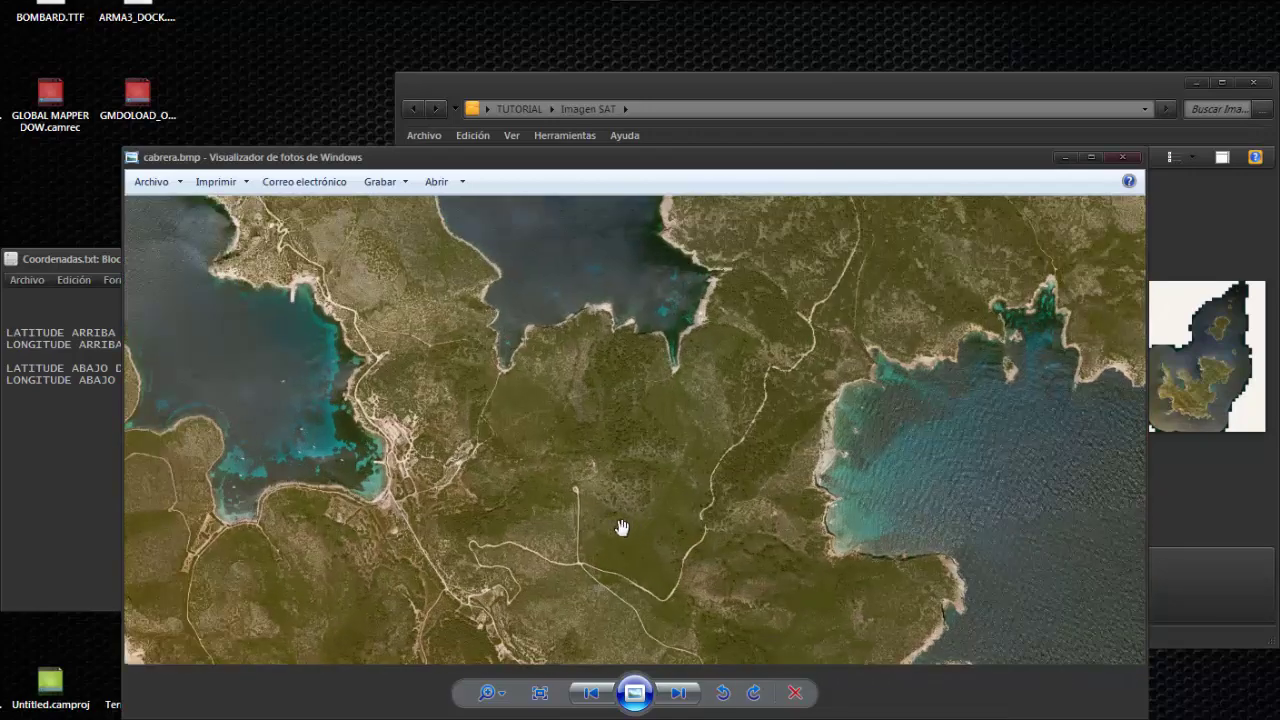
- Pan across the coastline, buildings and narrow bay of the satellite image
{"action": "mouse_move", "coordinate": [509, 526]}
{"action": "left_mouse_down"}
{"action": "mouse_move", "coordinate": [594, 523]}
{"action": "mouse_move", "coordinate": [563, 429]}
{"action": "mouse_move", "coordinate": [585, 432]}
{"action": "left_mouse_up"}
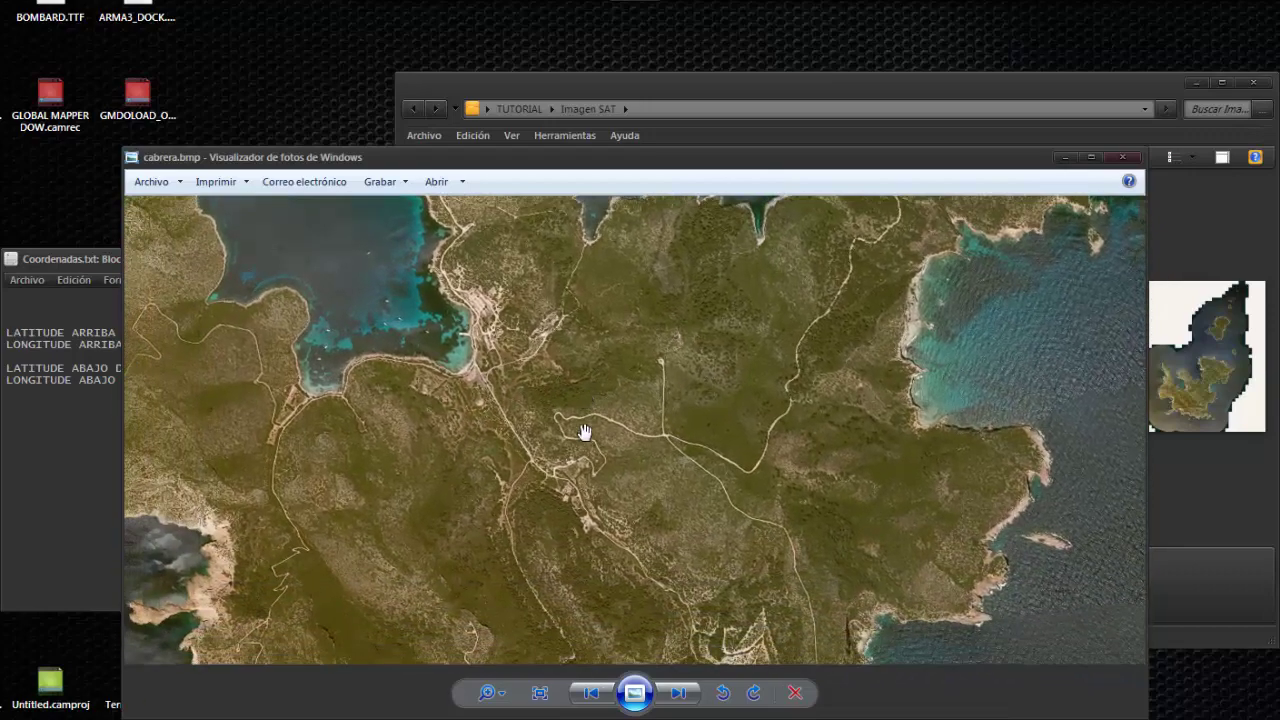
{"action": "scroll", "coordinate": [571, 514], "scroll_direction": "up", "scroll_amount": 3}
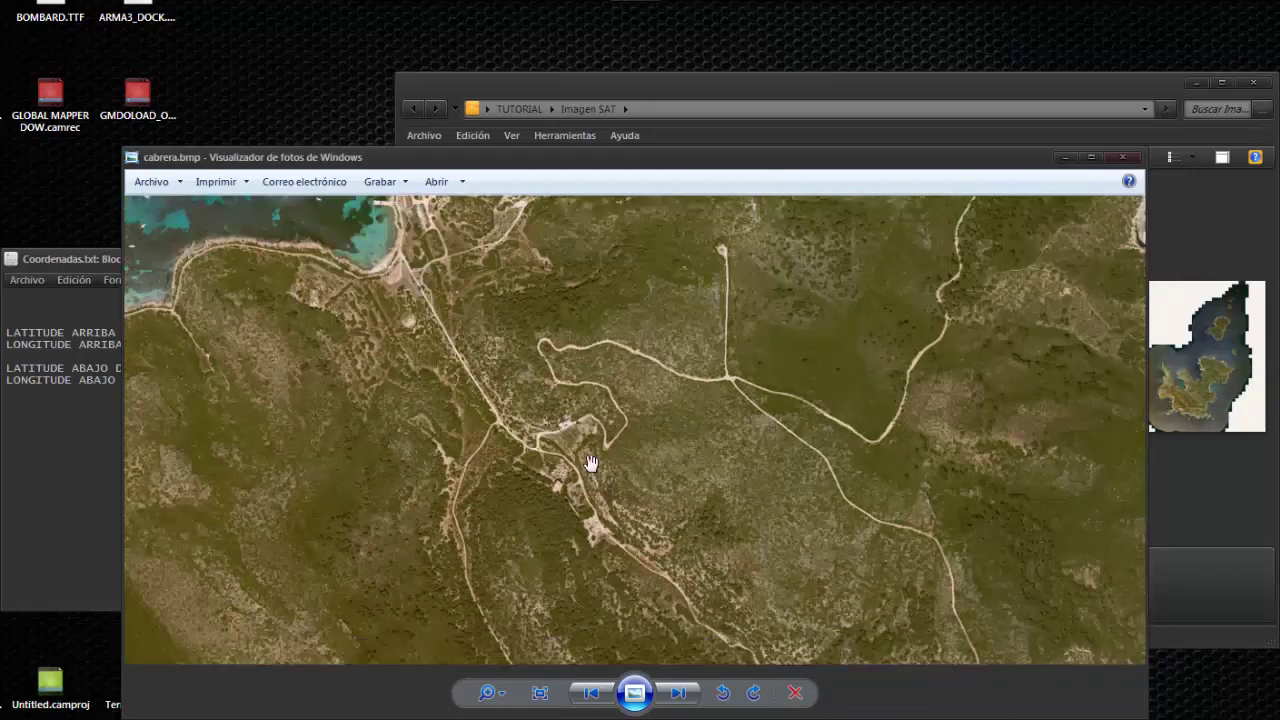
{"action": "left_click_drag", "start_coordinate": [576, 486], "coordinate": [578, 521]}
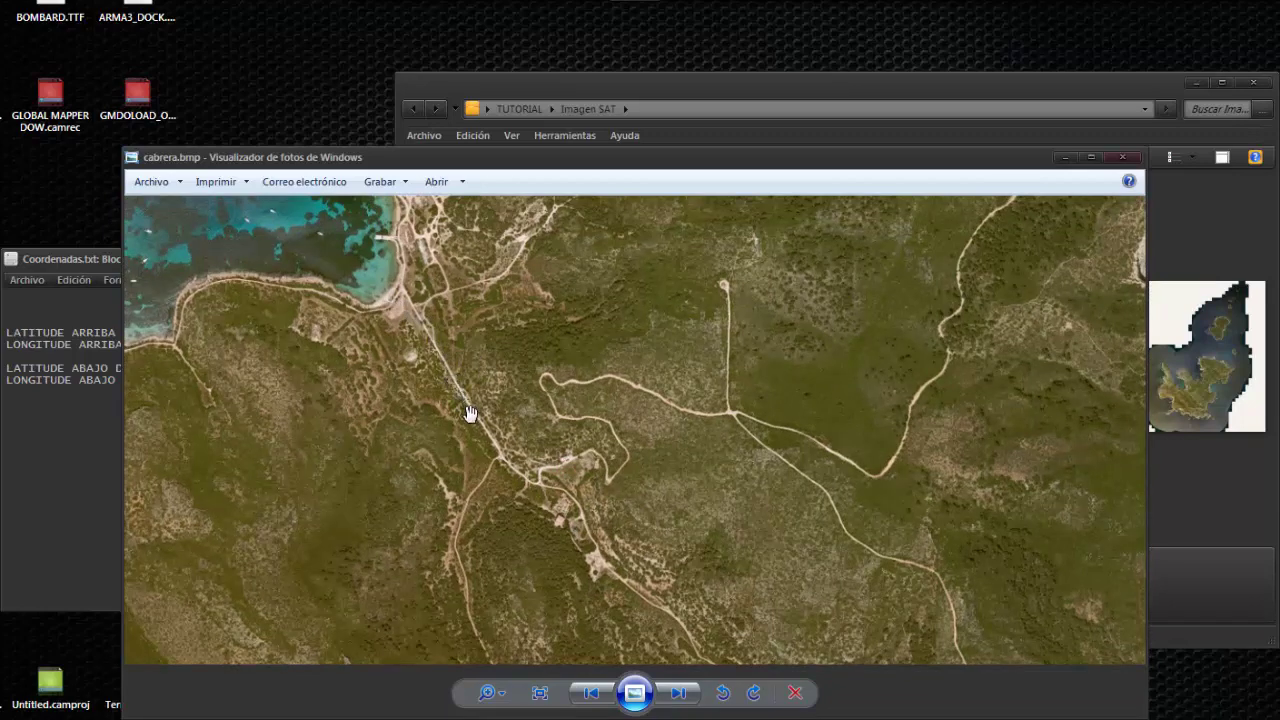
{"action": "left_click_drag", "start_coordinate": [468, 414], "coordinate": [520, 482]}
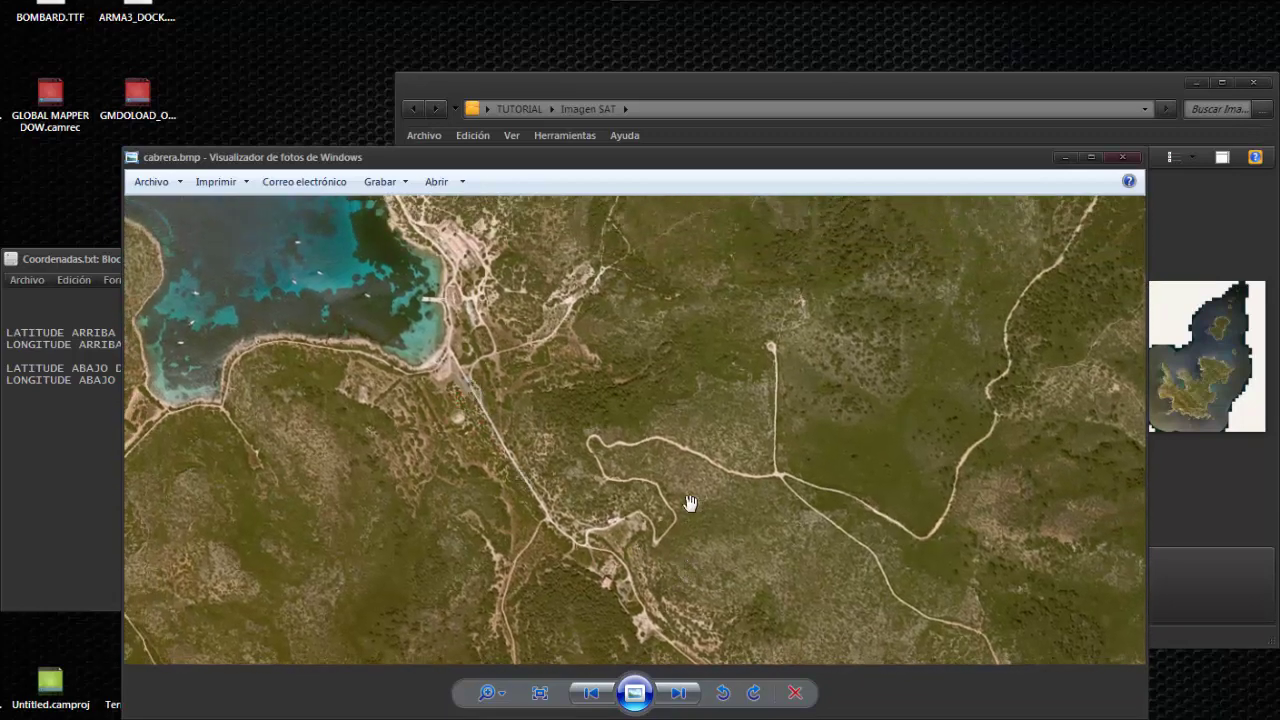
{"action": "left_click_drag", "start_coordinate": [560, 393], "coordinate": [562, 527]}
{"action": "scroll", "coordinate": [462, 459], "scroll_direction": "up", "scroll_amount": 2}
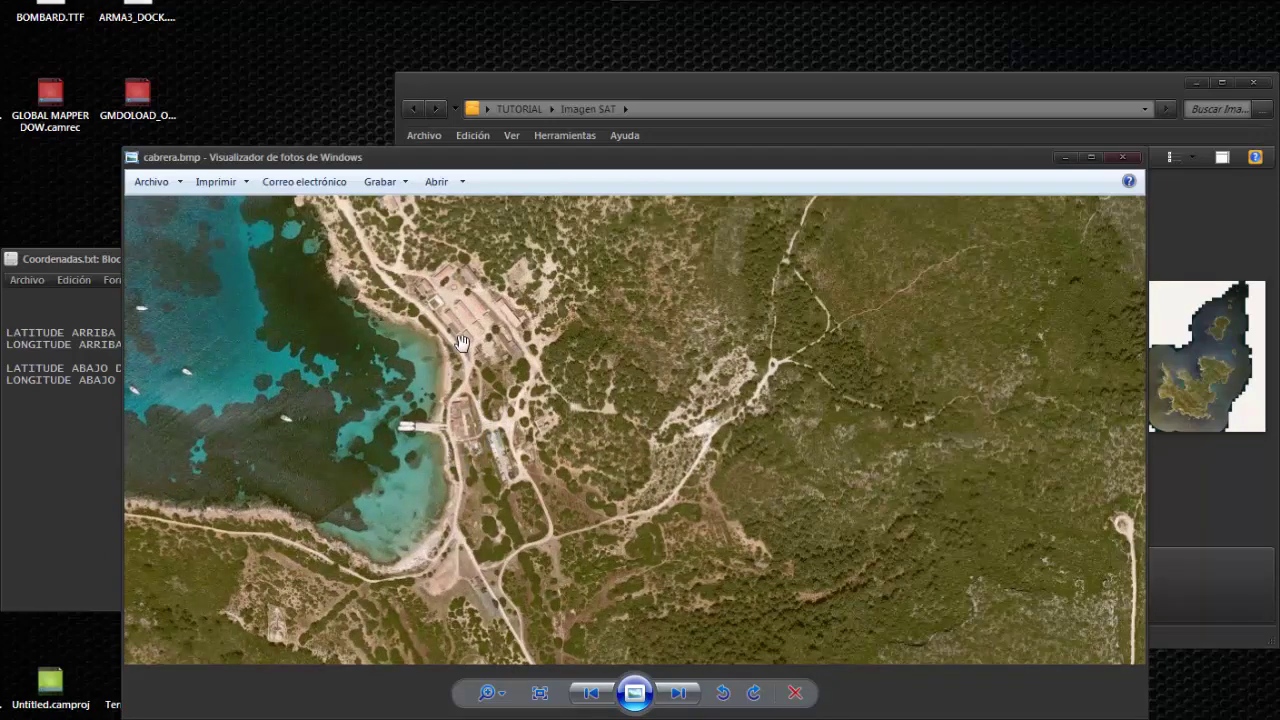
{"action": "left_click_drag", "start_coordinate": [479, 340], "coordinate": [470, 431]}
{"action": "left_click_drag", "start_coordinate": [466, 317], "coordinate": [443, 471]}
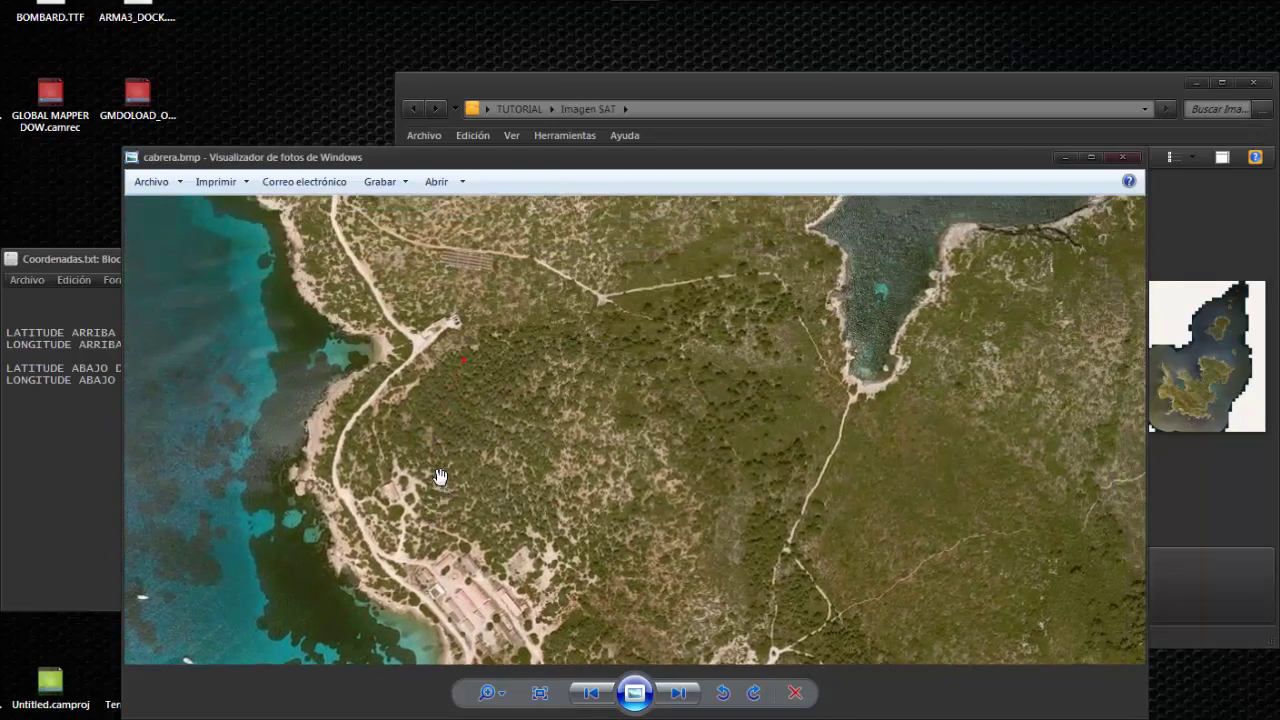
{"action": "left_click_drag", "start_coordinate": [445, 370], "coordinate": [443, 443]}
{"action": "left_click_drag", "start_coordinate": [576, 414], "coordinate": [566, 514]}
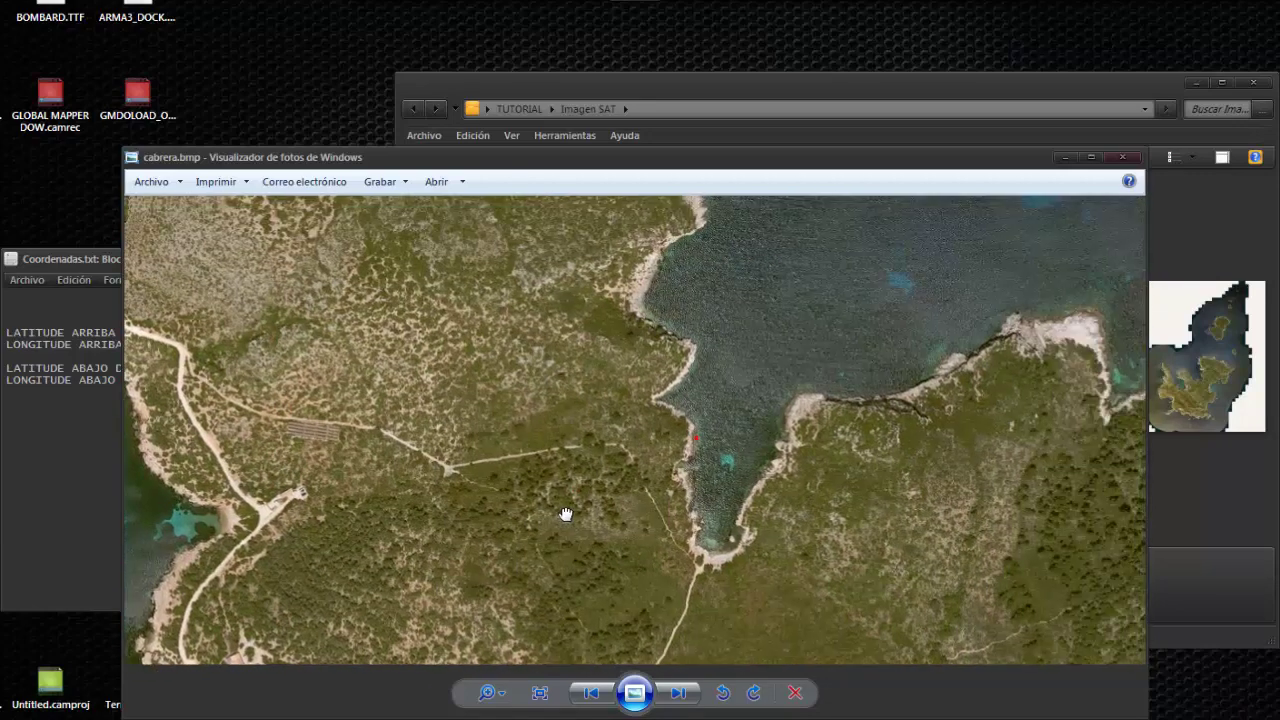
{"action": "mouse_move", "coordinate": [814, 500]}
{"action": "left_mouse_down"}
{"action": "mouse_move", "coordinate": [771, 480]}
{"action": "mouse_move", "coordinate": [690, 352]}
{"action": "left_mouse_up"}
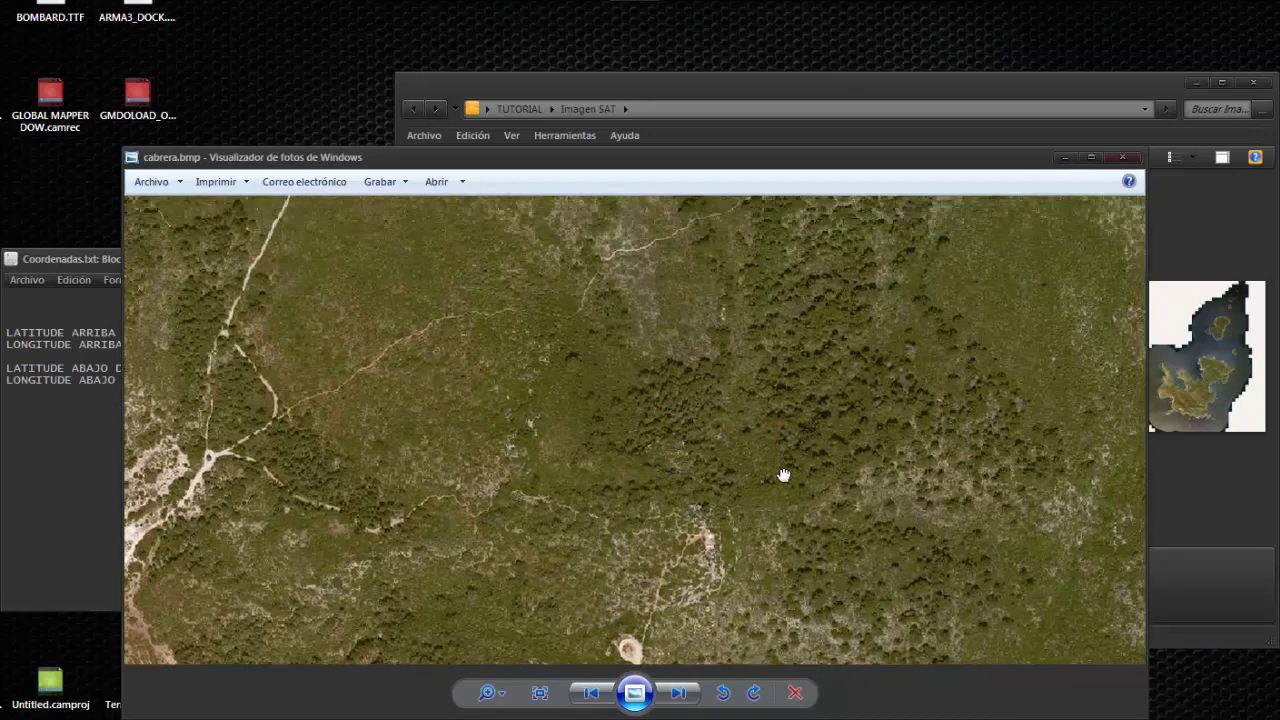
{"action": "mouse_move", "coordinate": [783, 474]}
{"action": "left_mouse_down"}
{"action": "mouse_move", "coordinate": [626, 460]}
{"action": "mouse_move", "coordinate": [553, 515]}
{"action": "left_mouse_up"}
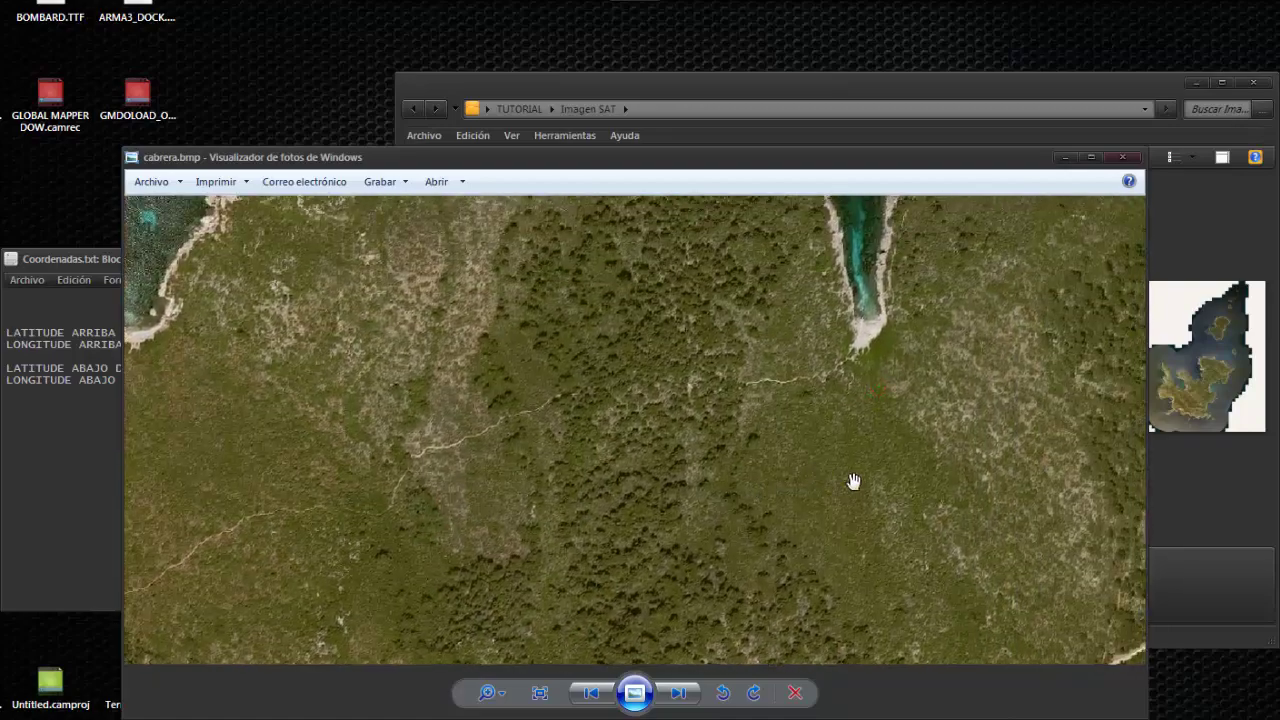
{"action": "mouse_move", "coordinate": [851, 480]}
{"action": "left_mouse_down"}
{"action": "mouse_move", "coordinate": [760, 474]}
{"action": "mouse_move", "coordinate": [689, 510]}
{"action": "left_mouse_up"}
- Zoom the image in and out once more, then close Photo Viewer
{"action": "scroll", "coordinate": [689, 510], "scroll_direction": "down", "scroll_amount": 2}
{"action": "scroll", "coordinate": [685, 507], "scroll_direction": "down", "scroll_amount": 1}
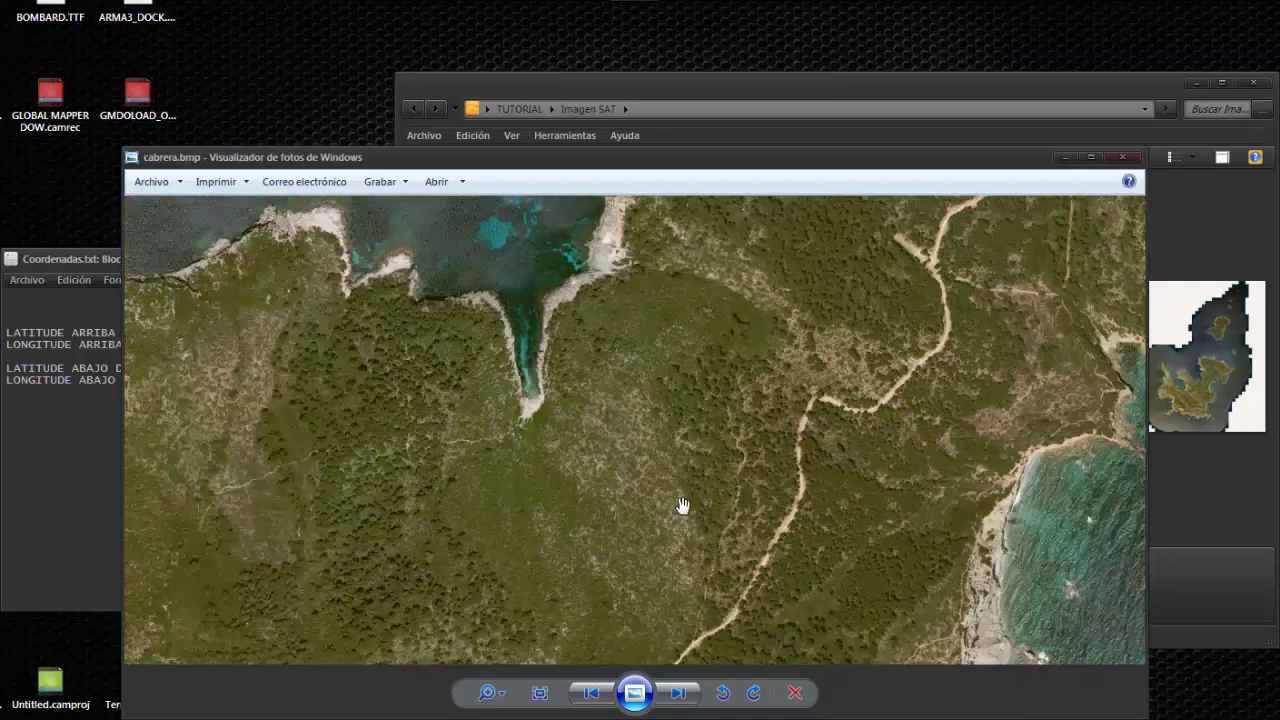
{"action": "scroll", "coordinate": [776, 481], "scroll_direction": "up", "scroll_amount": 1}
{"action": "scroll", "coordinate": [669, 591], "scroll_direction": "up", "scroll_amount": 1}
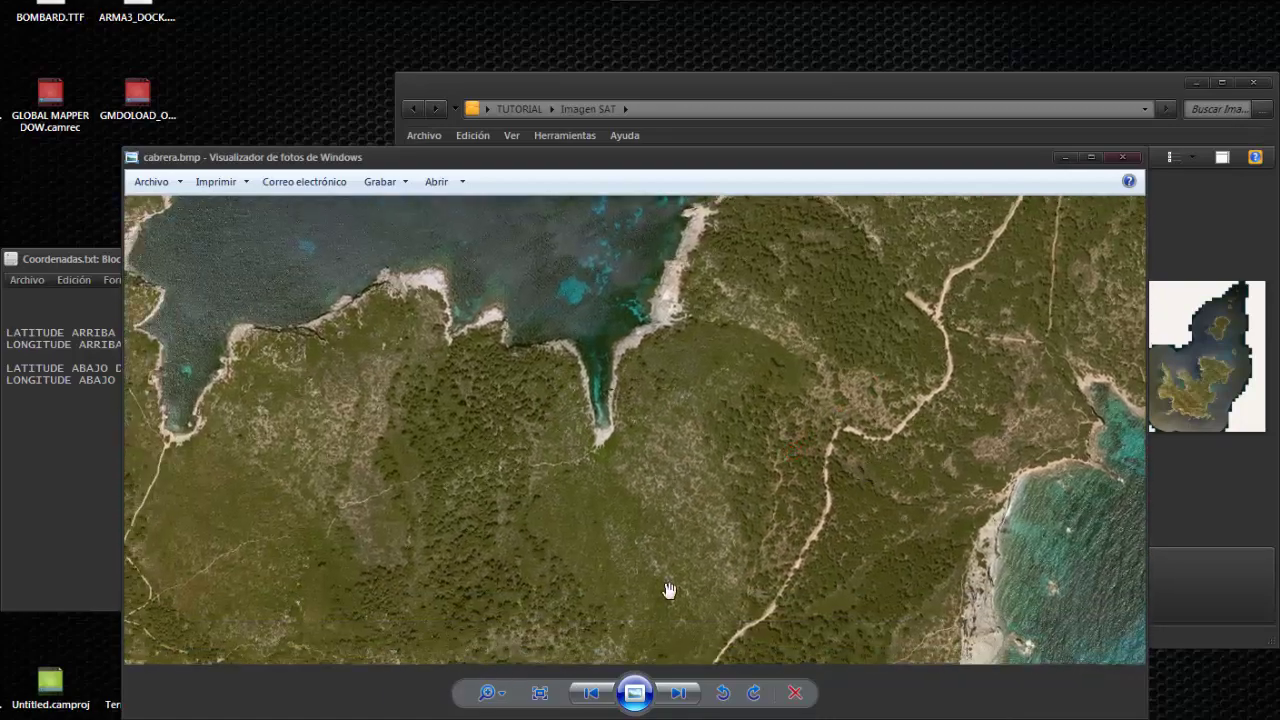
{"action": "scroll", "coordinate": [669, 591], "scroll_direction": "up", "scroll_amount": 5}
{"action": "scroll", "coordinate": [689, 621], "scroll_direction": "up", "scroll_amount": 2}
{"action": "scroll", "coordinate": [695, 632], "scroll_direction": "down", "scroll_amount": 2}
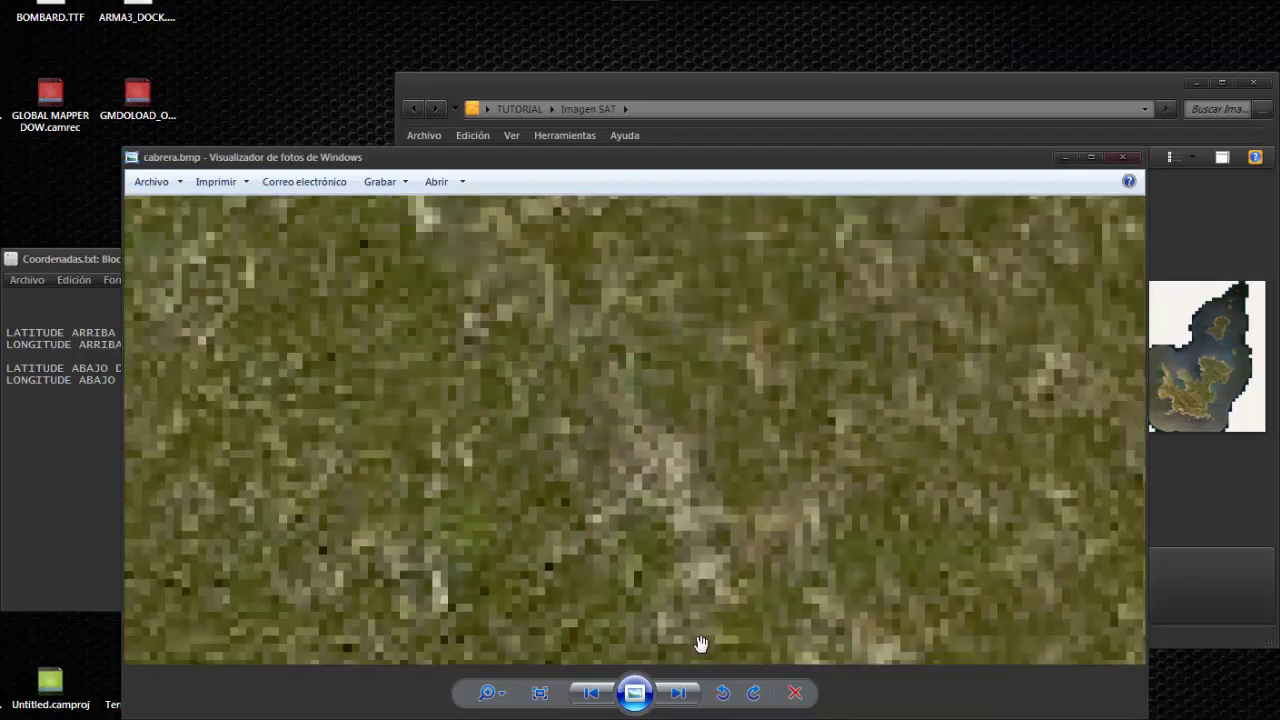
{"action": "scroll", "coordinate": [700, 643], "scroll_direction": "down", "scroll_amount": 1}
{"action": "scroll", "coordinate": [808, 578], "scroll_direction": "down", "scroll_amount": 1}
{"action": "scroll", "coordinate": [808, 578], "scroll_direction": "down", "scroll_amount": 2}
{"action": "scroll", "coordinate": [808, 578], "scroll_direction": "down", "scroll_amount": 1}
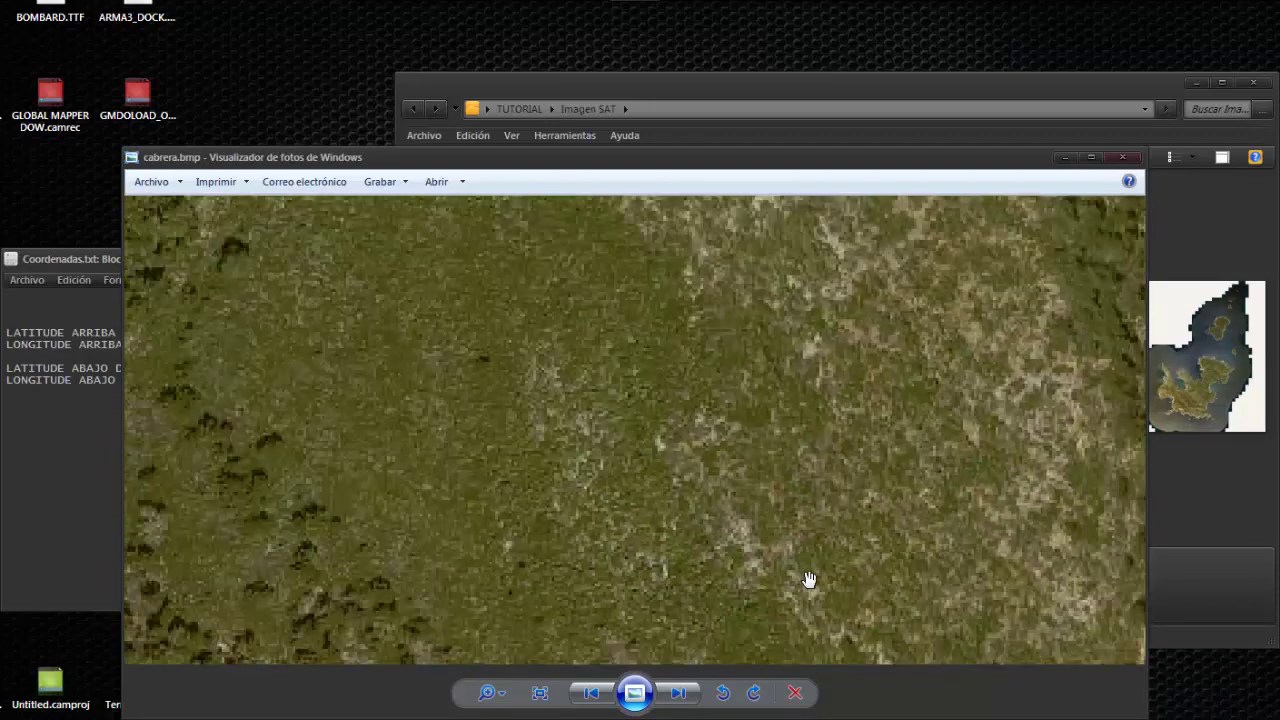
{"action": "scroll", "coordinate": [808, 580], "scroll_direction": "down", "scroll_amount": 2}
{"action": "scroll", "coordinate": [808, 580], "scroll_direction": "down", "scroll_amount": 1}
{"action": "scroll", "coordinate": [808, 580], "scroll_direction": "down", "scroll_amount": 1}
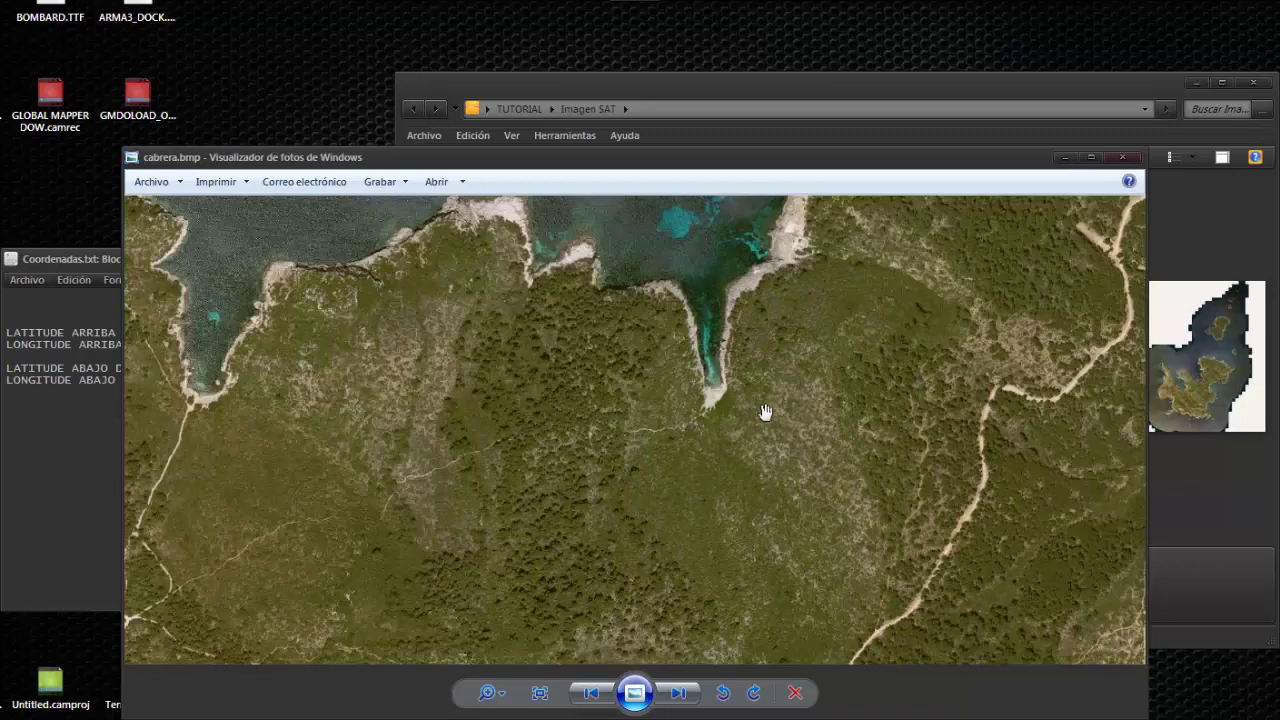
{"action": "scroll", "coordinate": [765, 412], "scroll_direction": "up", "scroll_amount": 1}
{"action": "scroll", "coordinate": [734, 480], "scroll_direction": "up", "scroll_amount": 1}
{"action": "scroll", "coordinate": [591, 537], "scroll_direction": "up", "scroll_amount": 1}
{"action": "scroll", "coordinate": [806, 457], "scroll_direction": "up", "scroll_amount": 1}
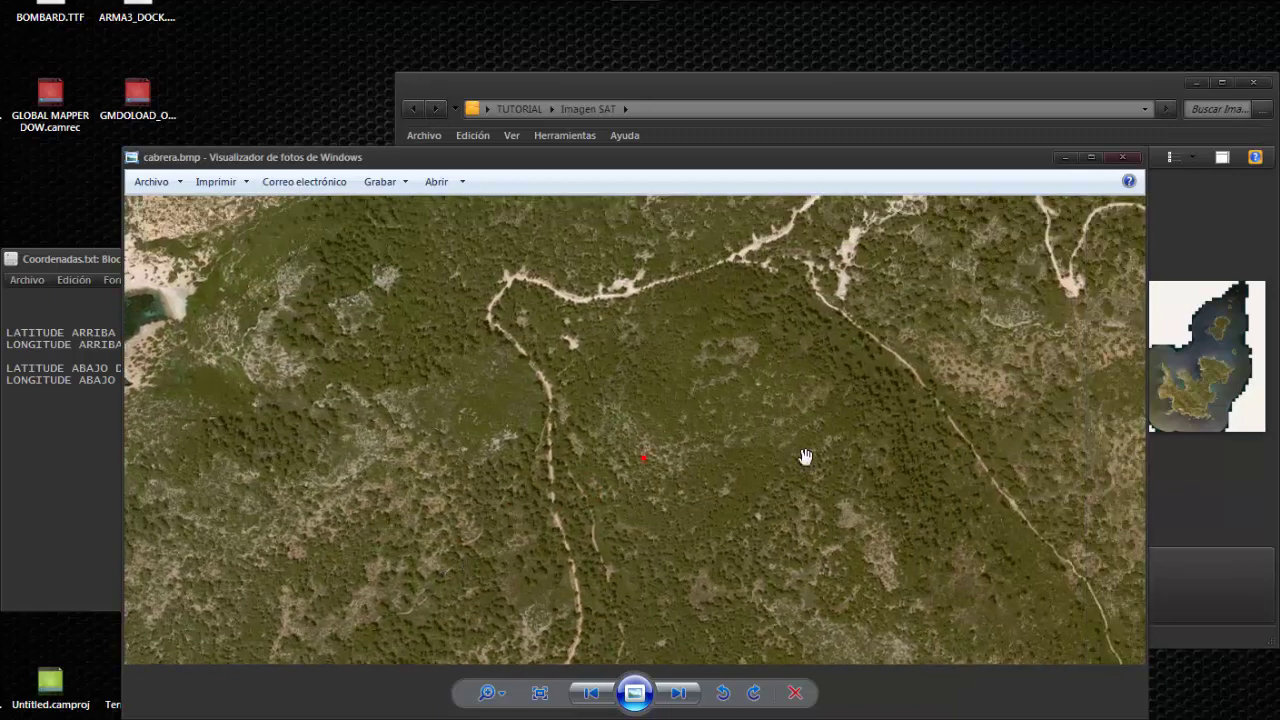
{"action": "scroll", "coordinate": [760, 466], "scroll_direction": "down", "scroll_amount": 1}
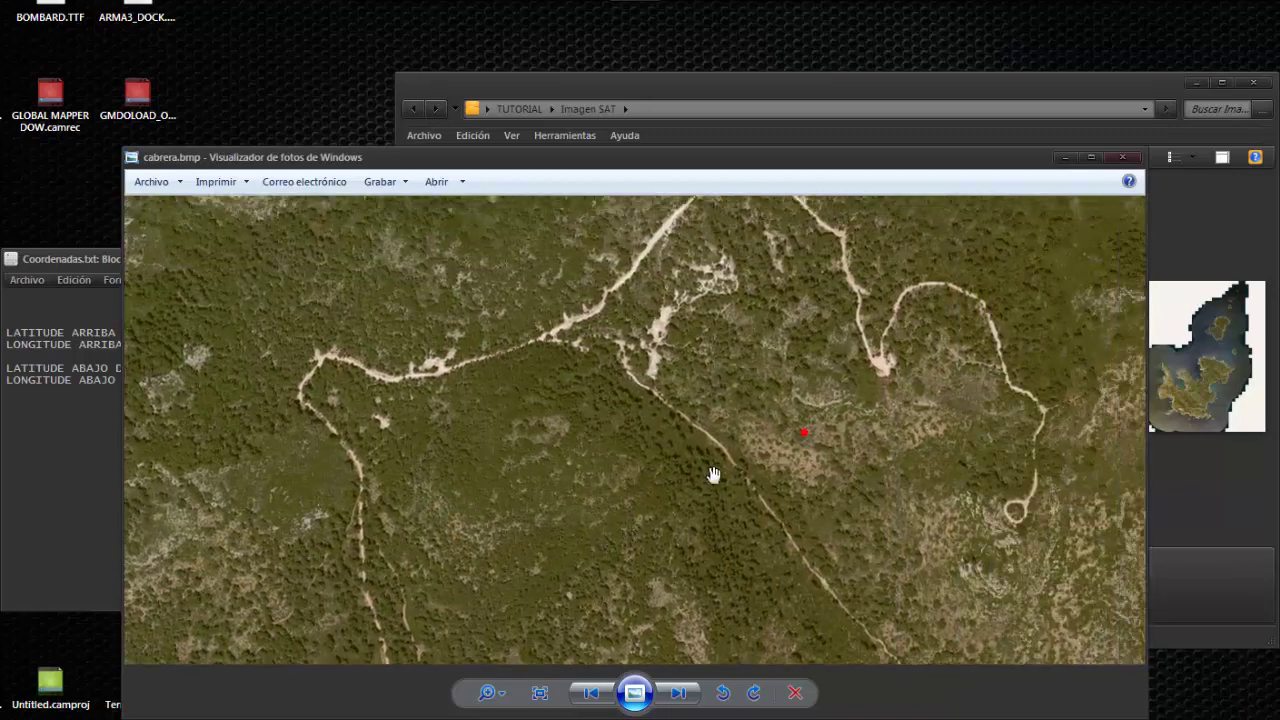
{"action": "left_click", "coordinate": [1124, 158]}
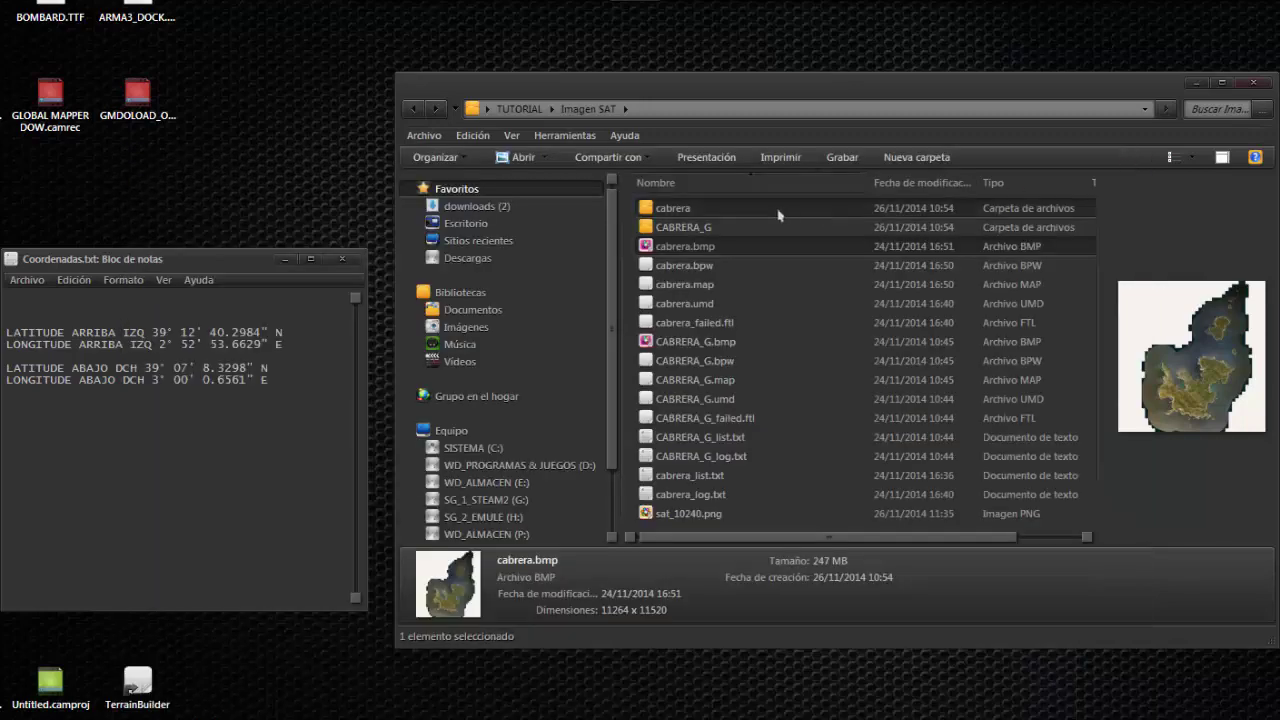
- Open cabrera.bmp in Adobe Photoshop CS6 via Abrir con, accepting the missing-profile warning
{"action": "right_click", "coordinate": [675, 254]}
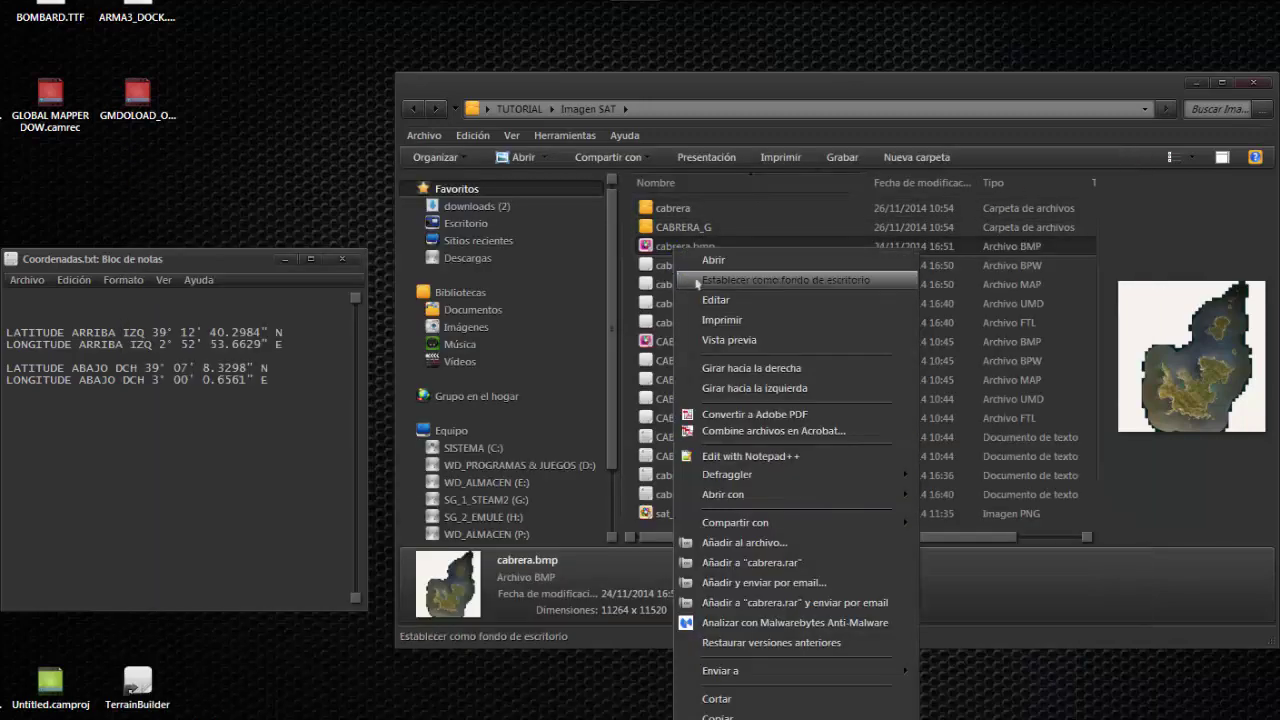
{"action": "mouse_move", "coordinate": [722, 494]}
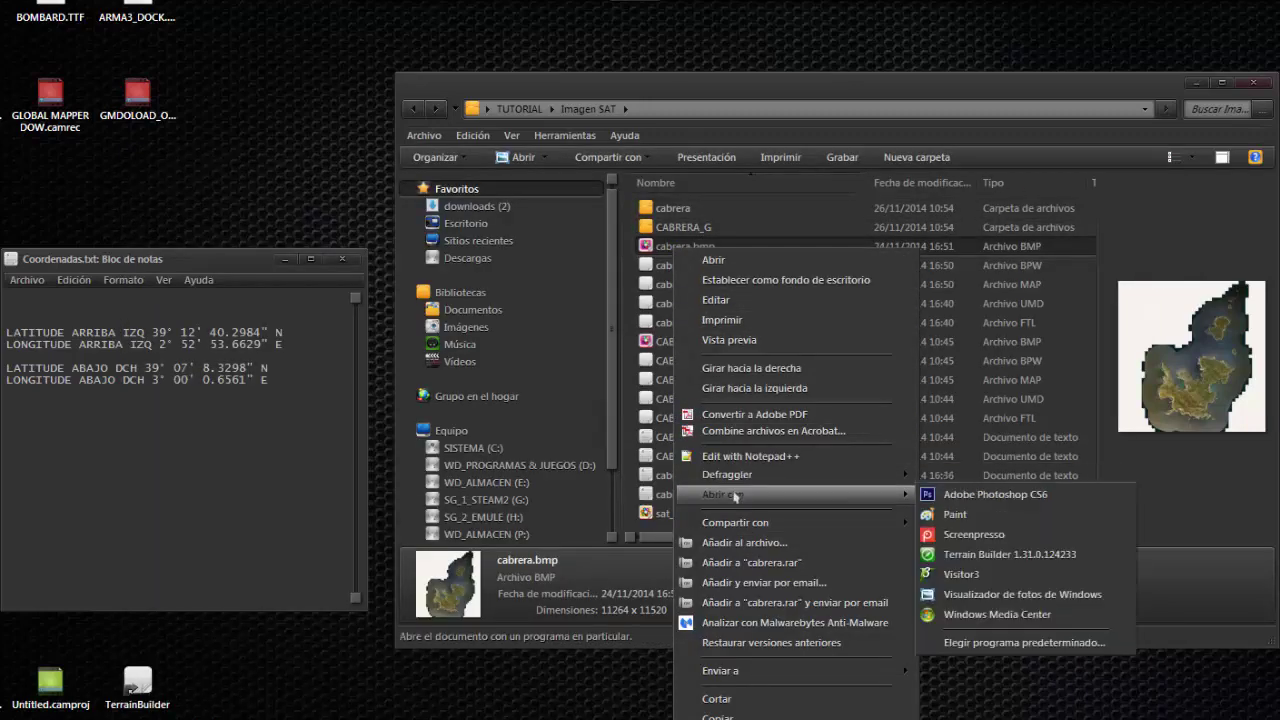
{"action": "left_click", "coordinate": [940, 496]}
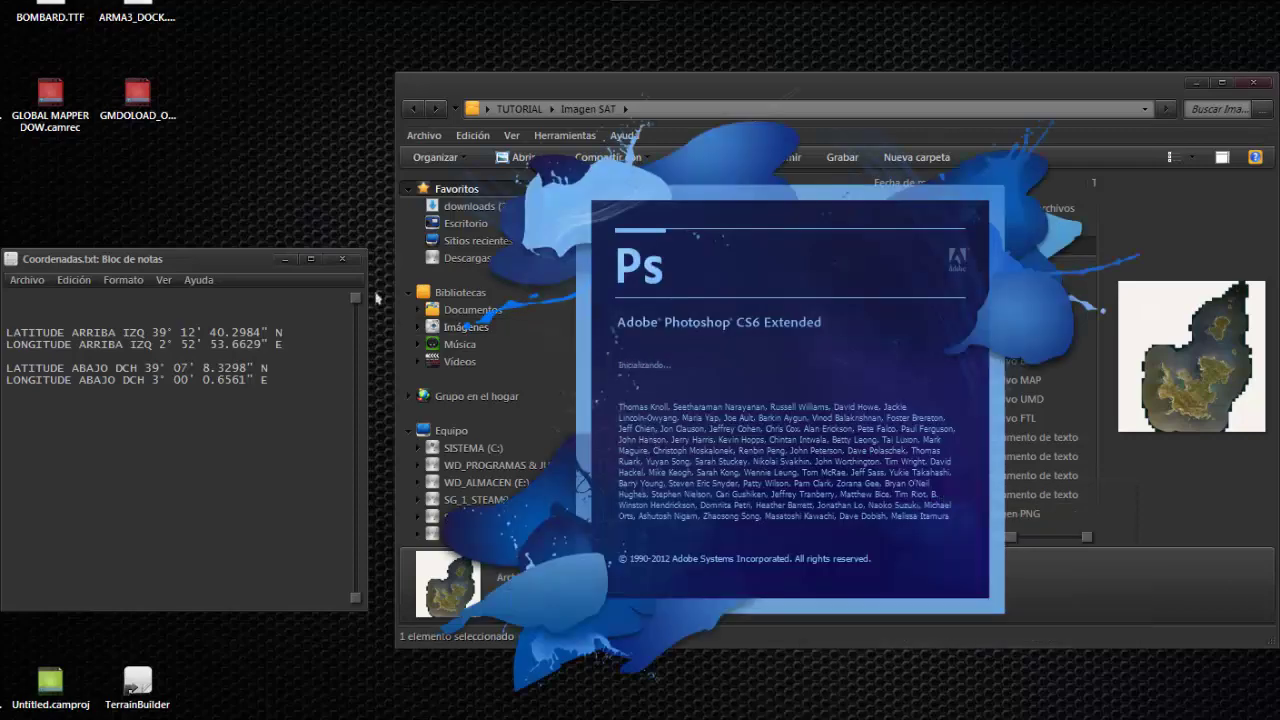
{"action": "left_click", "coordinate": [342, 259]}
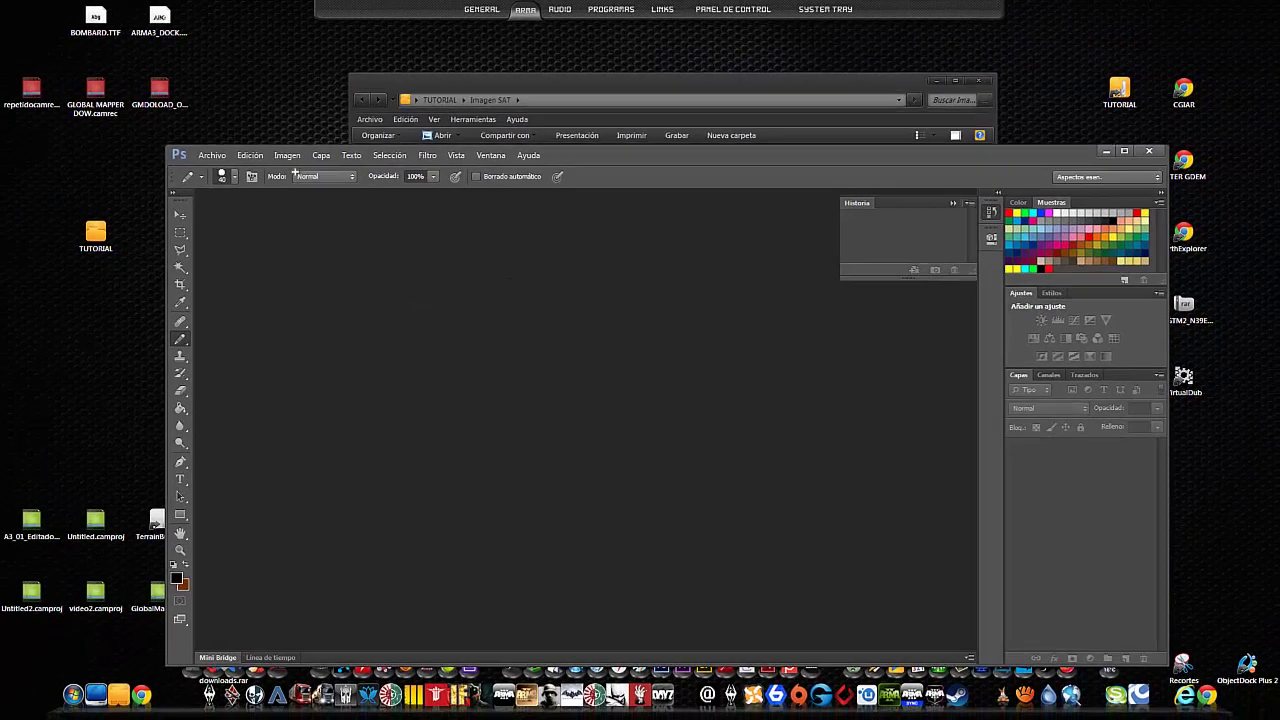
{"action": "left_click", "coordinate": [698, 327]}
- Show Imagen > Tamaño de imagen, listing 11264 × 11520 pixels at 72 ppi
{"action": "left_click", "coordinate": [289, 157]}
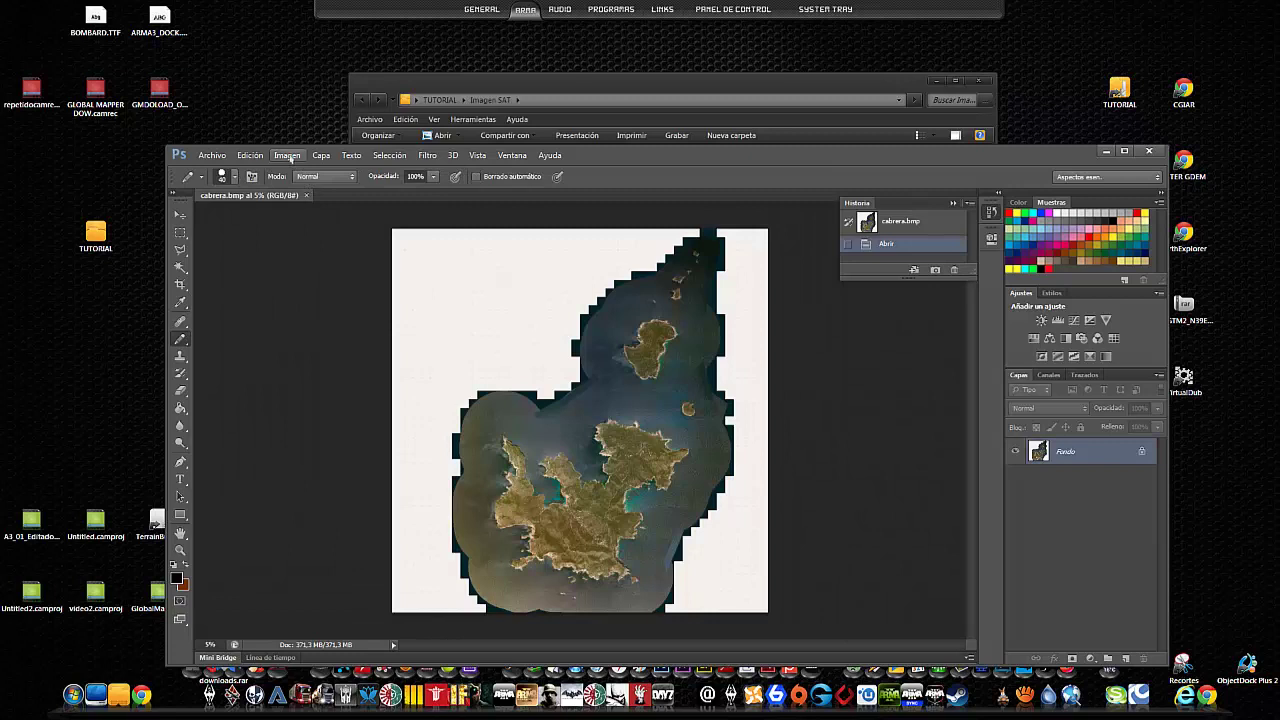
{"action": "left_click", "coordinate": [289, 157]}
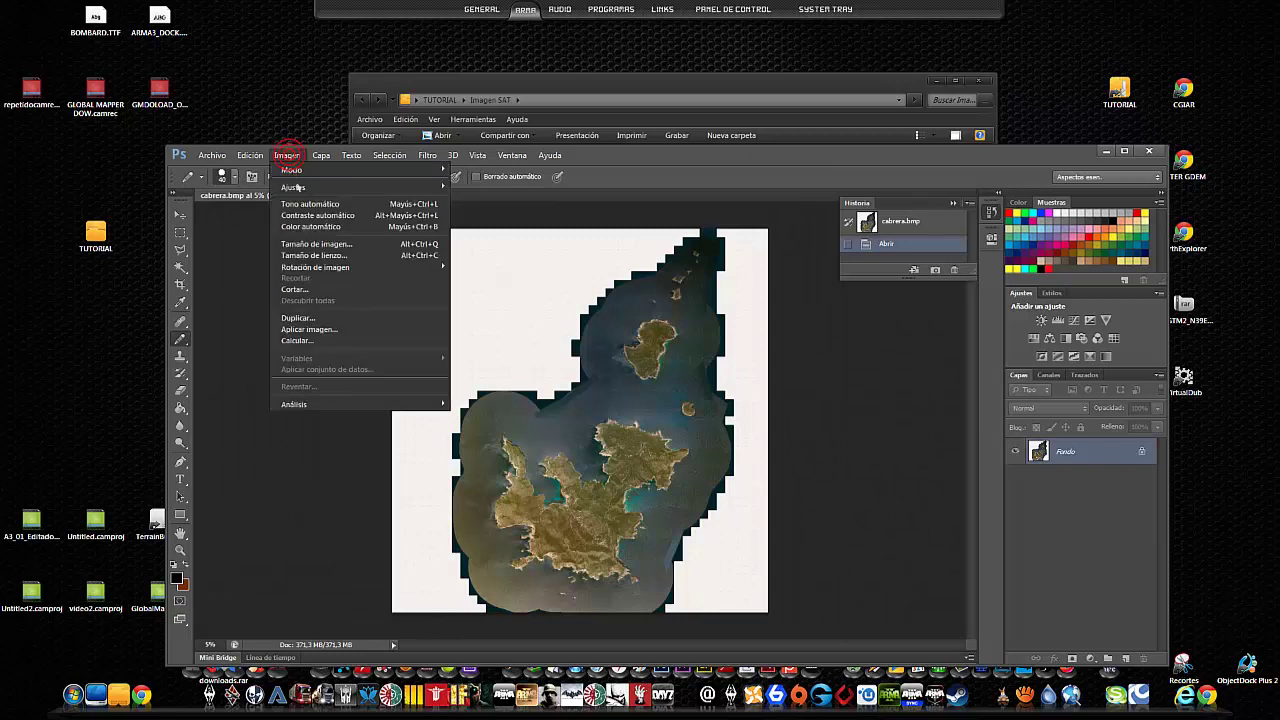
{"action": "left_click", "coordinate": [310, 246]}
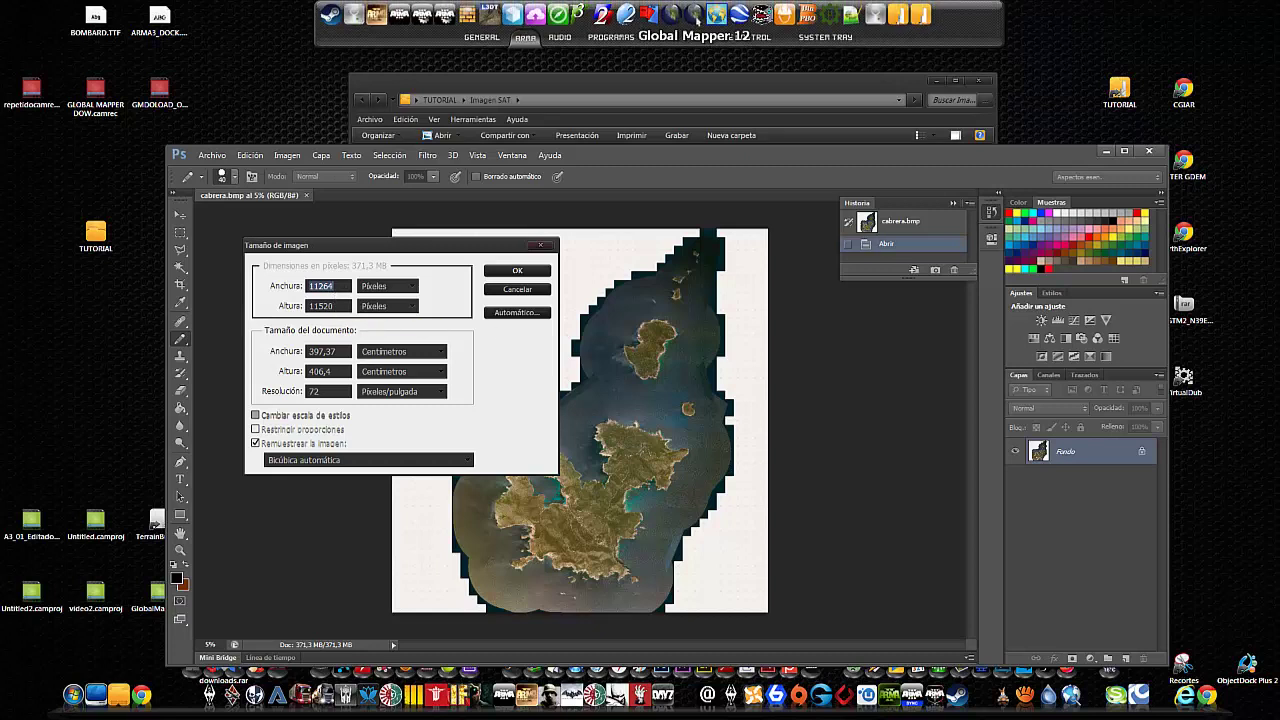
- Load ASTGTM2_N39E002_dem.tif into Global Mapper and zoom to the Cabrera islands
{"action": "left_click", "coordinate": [694, 14]}
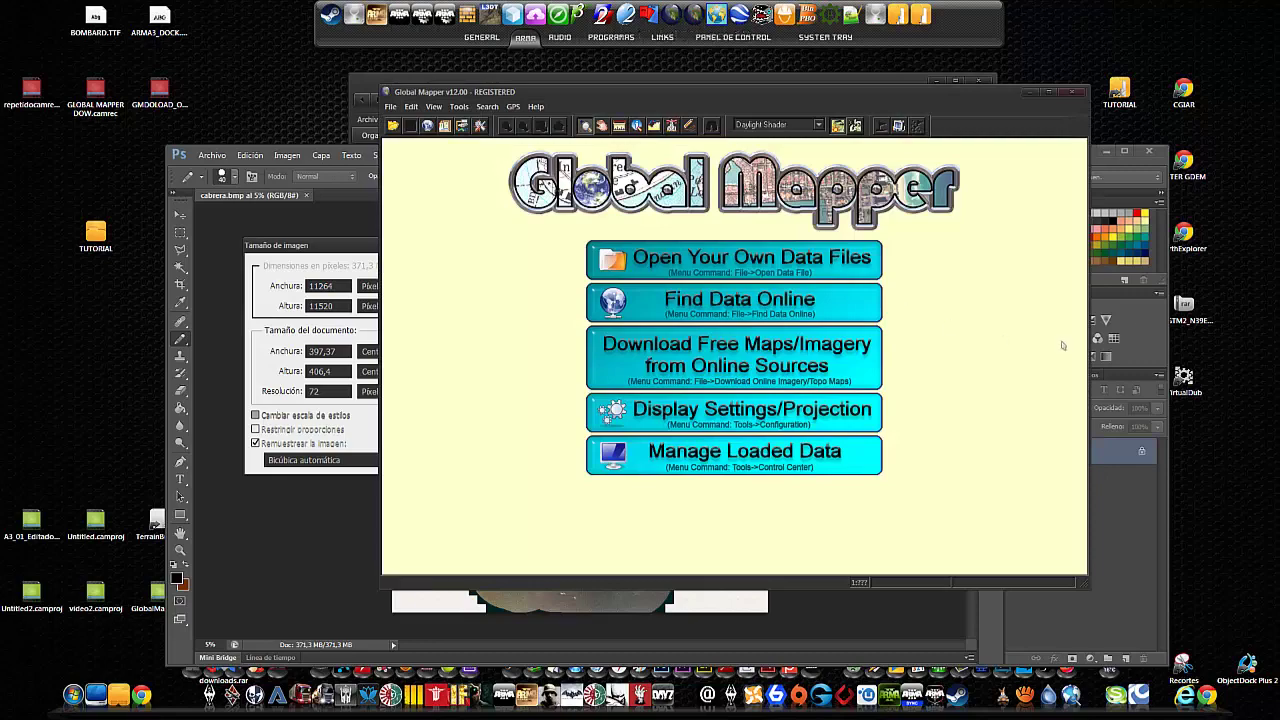
{"action": "left_click_drag", "start_coordinate": [1183, 305], "coordinate": [760, 310]}
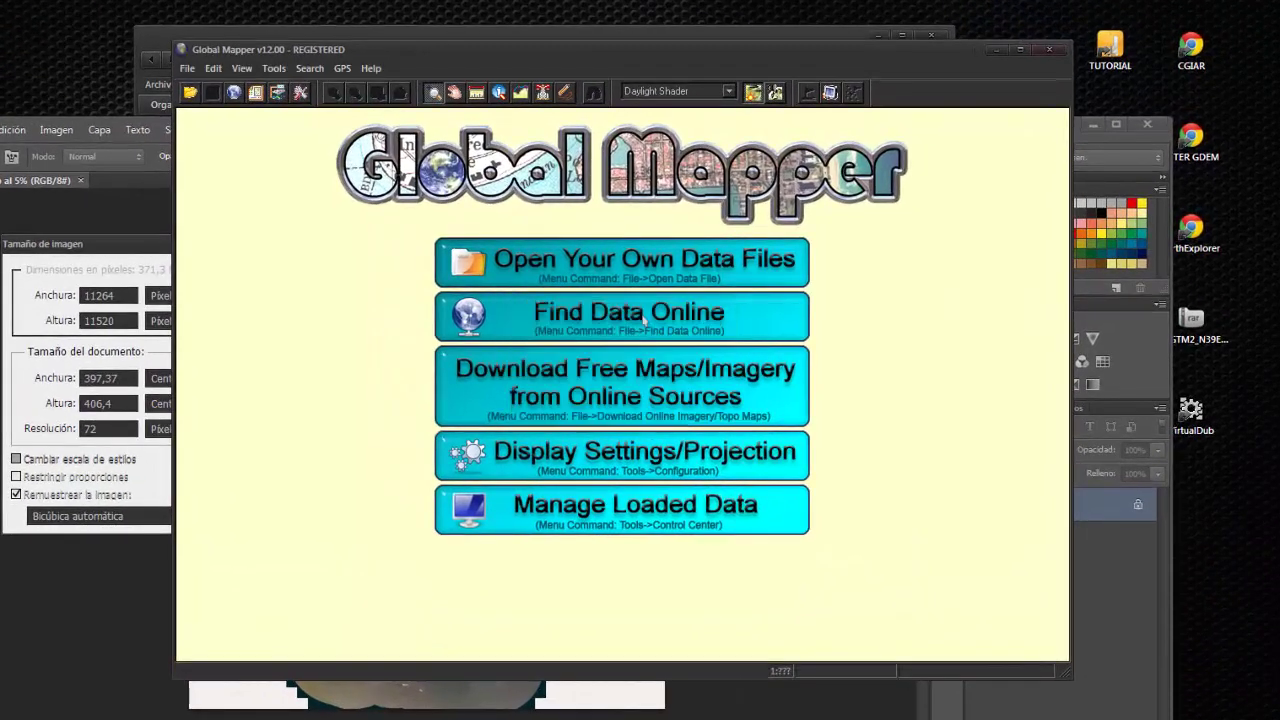
{"action": "left_click", "coordinate": [850, 550]}
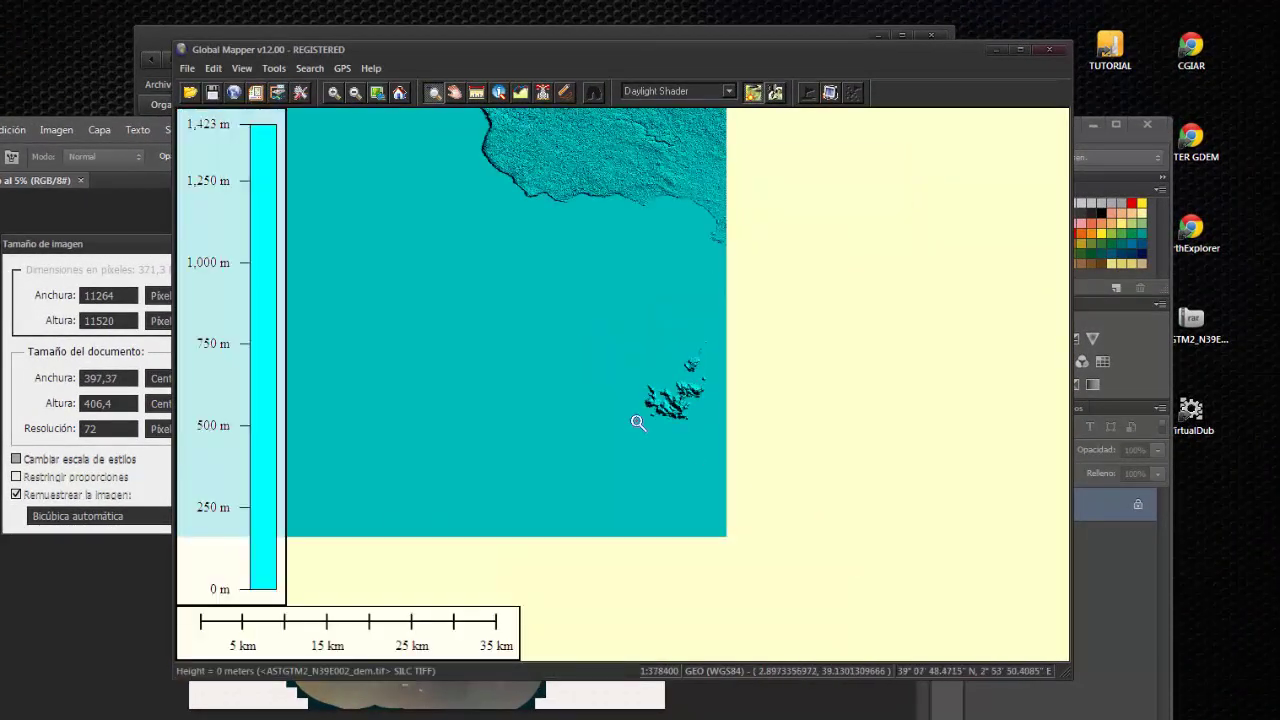
{"action": "left_click", "coordinate": [624, 410]}
{"action": "left_click_drag", "start_coordinate": [638, 243], "coordinate": [829, 436]}
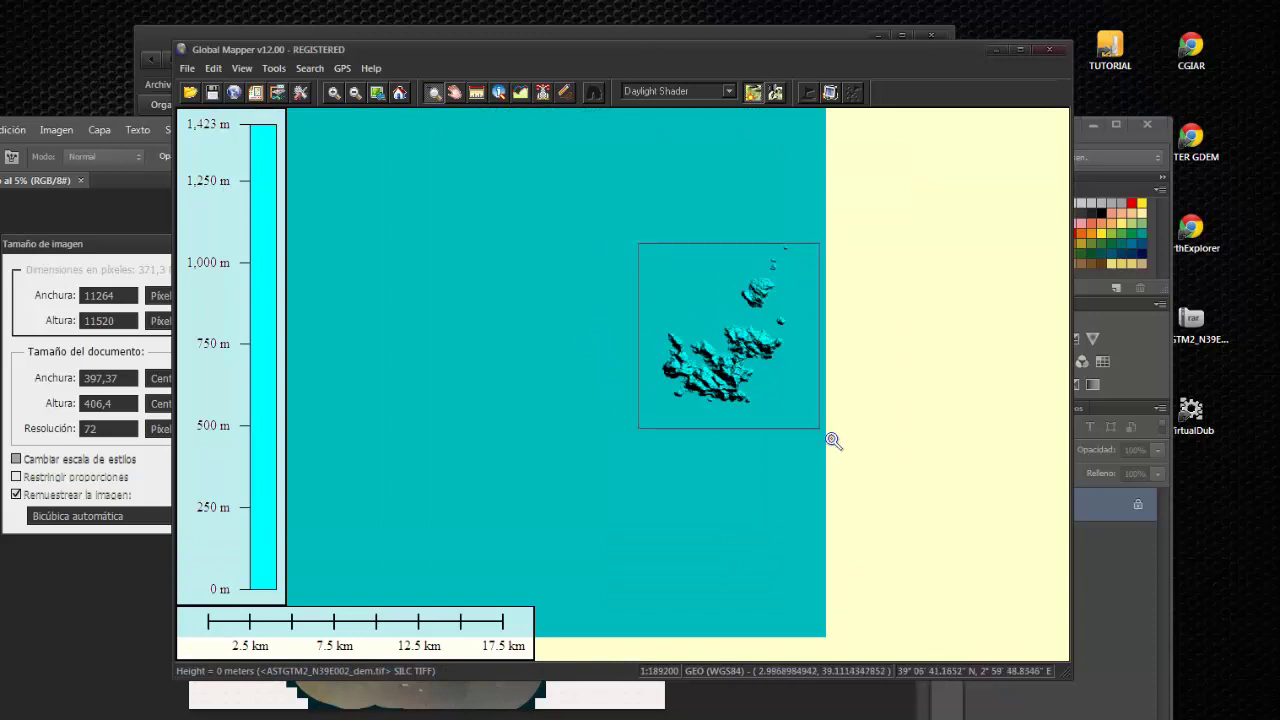
{"action": "left_click_drag", "start_coordinate": [833, 441], "coordinate": [839, 445]}
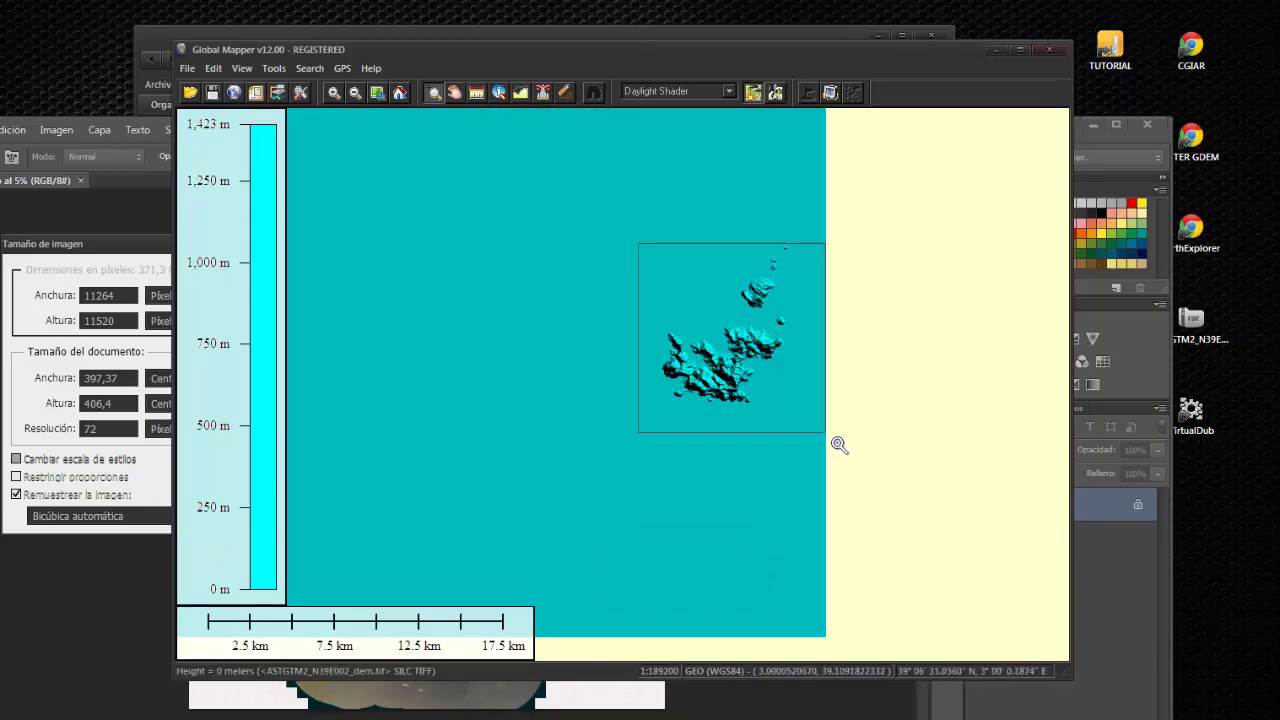
{"action": "left_click_drag", "start_coordinate": [839, 445], "coordinate": [839, 445]}
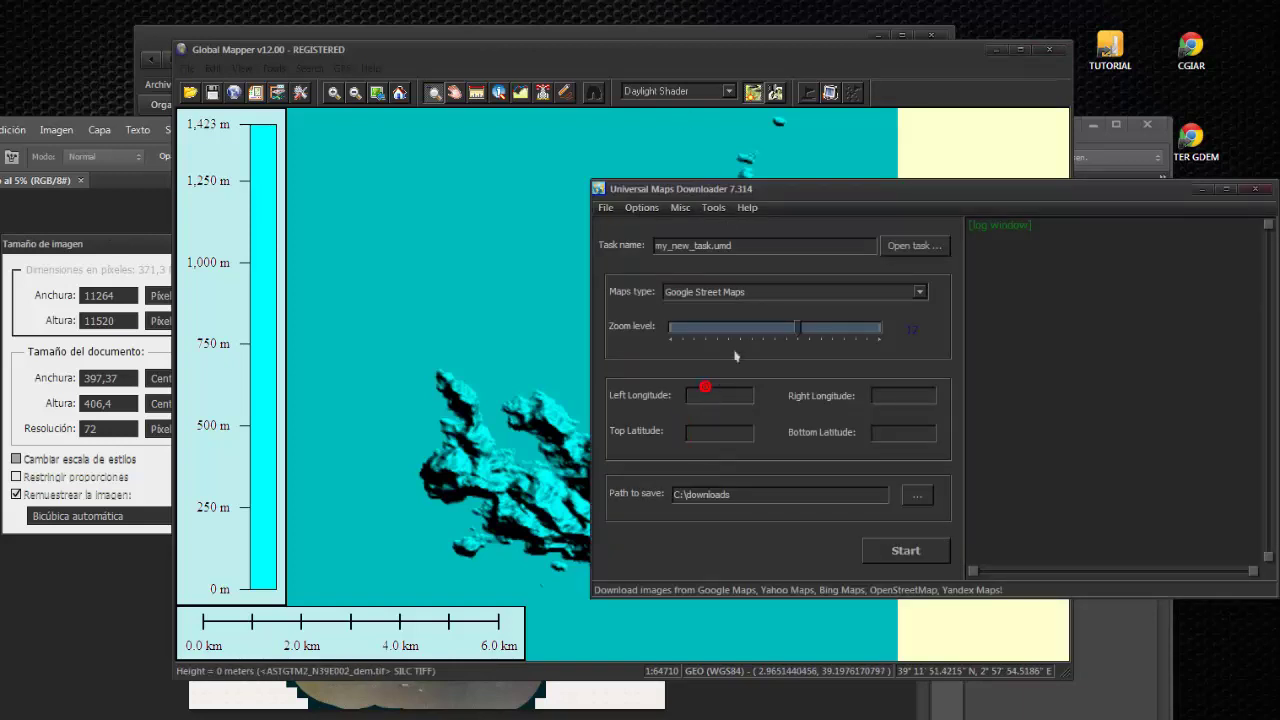
- Close the map downloader and bring the Global Mapper elevation map back up
{"action": "left_click", "coordinate": [1256, 189]}
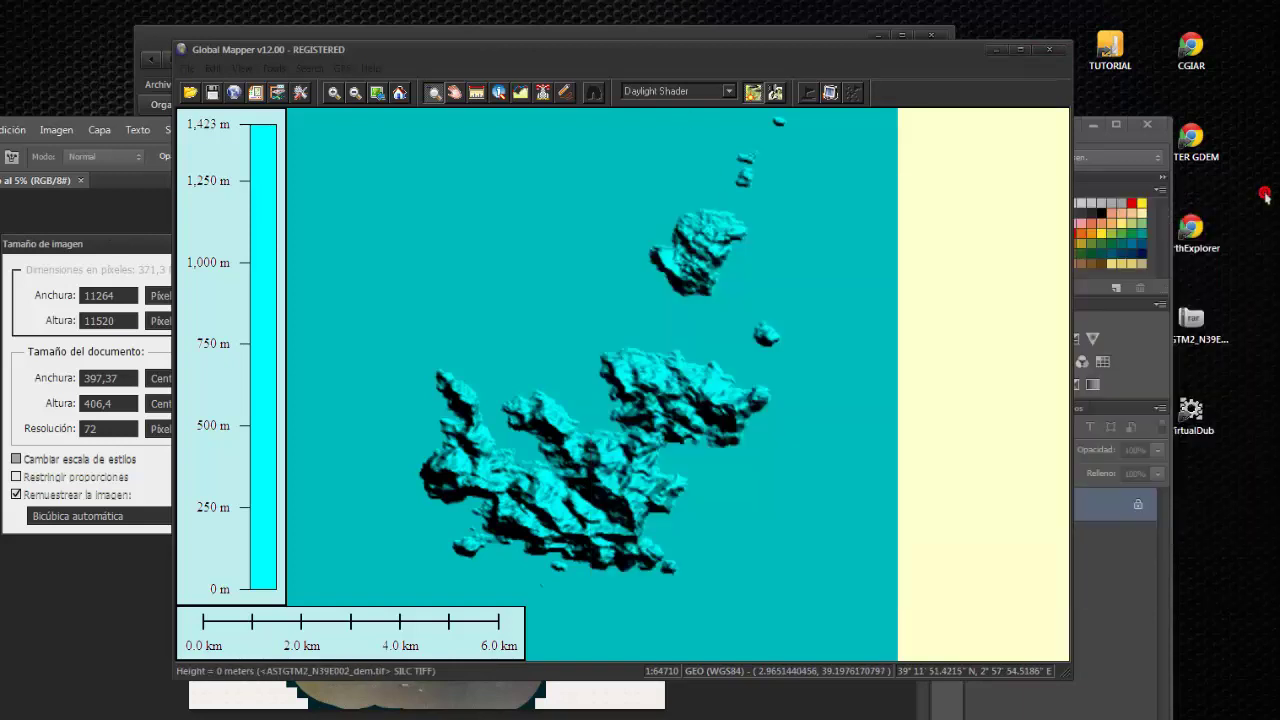
{"action": "left_click", "coordinate": [1188, 291]}
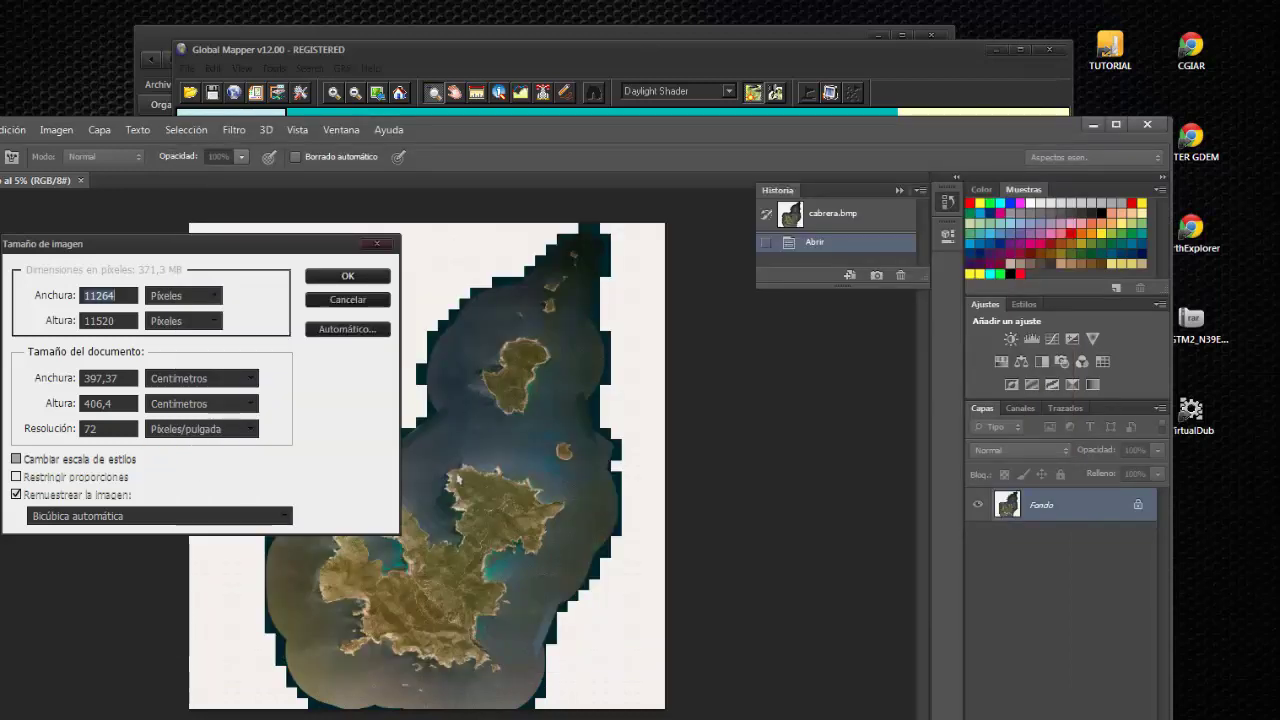
{"action": "left_click", "coordinate": [716, 48]}
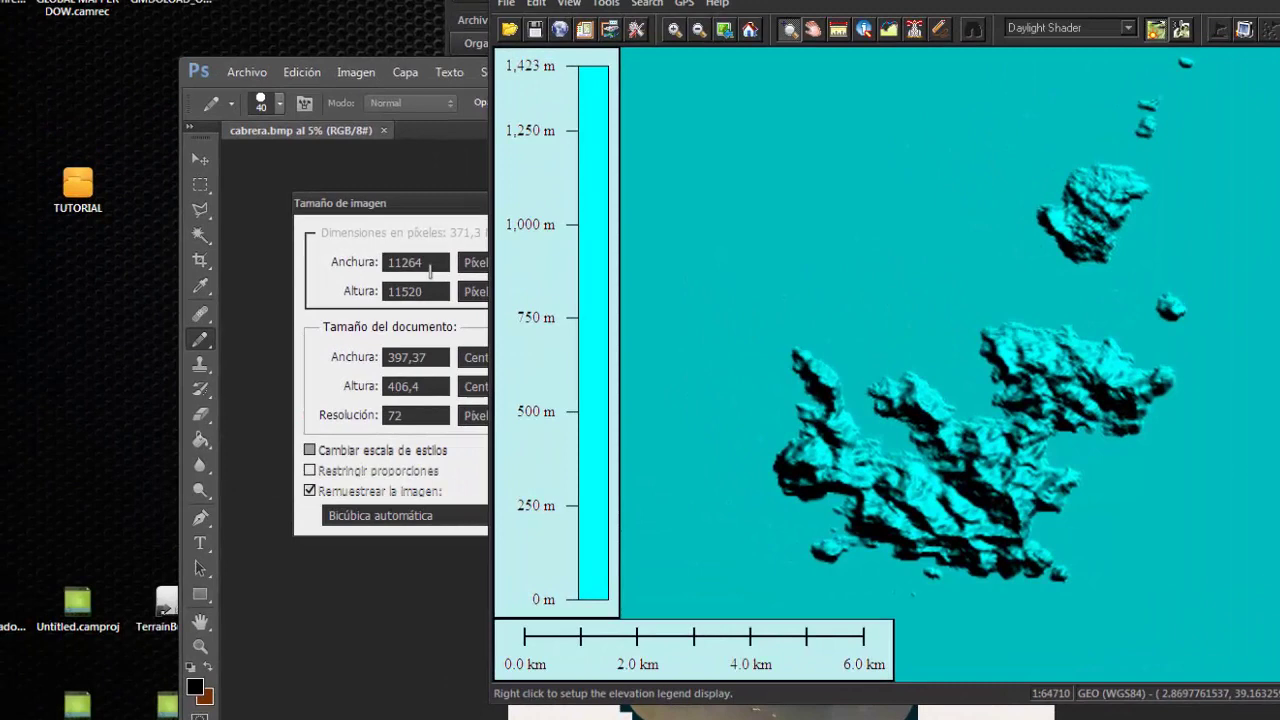
- Enter 10240 pixels for both Anchura and Altura in Tamaño de imagen and apply
{"action": "left_click", "coordinate": [430, 262]}
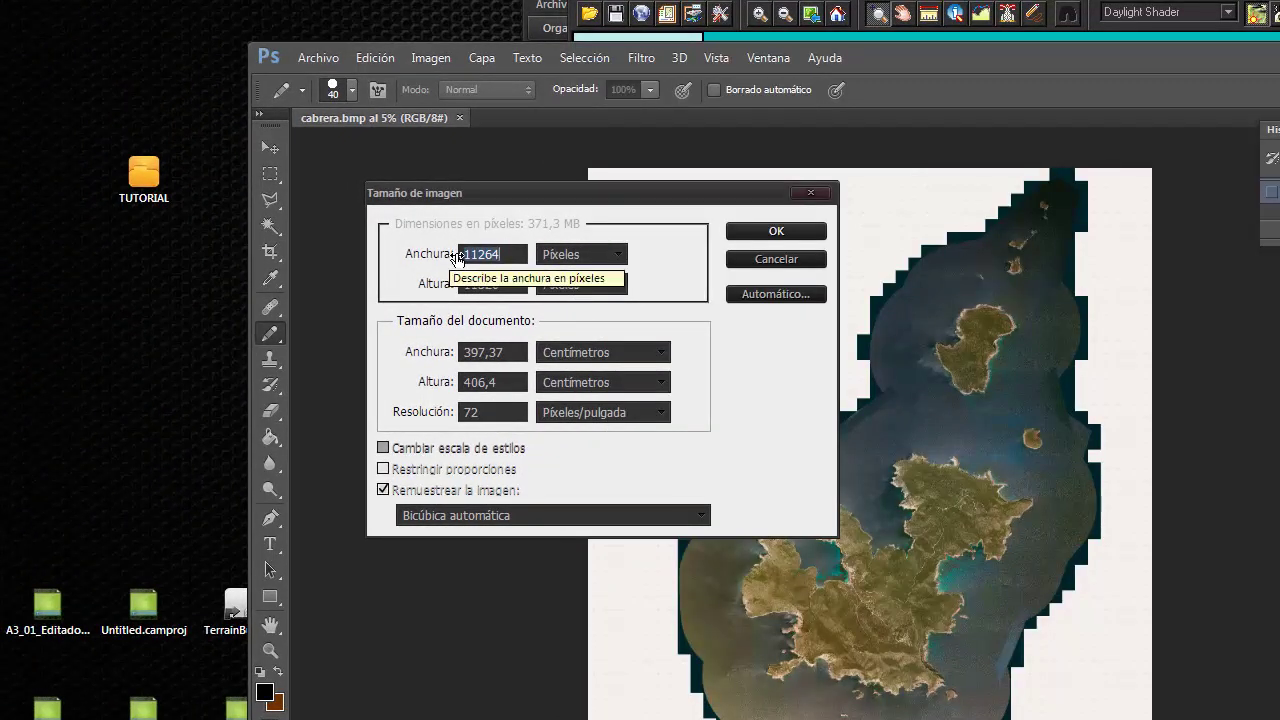
{"action": "type", "text": "1"}
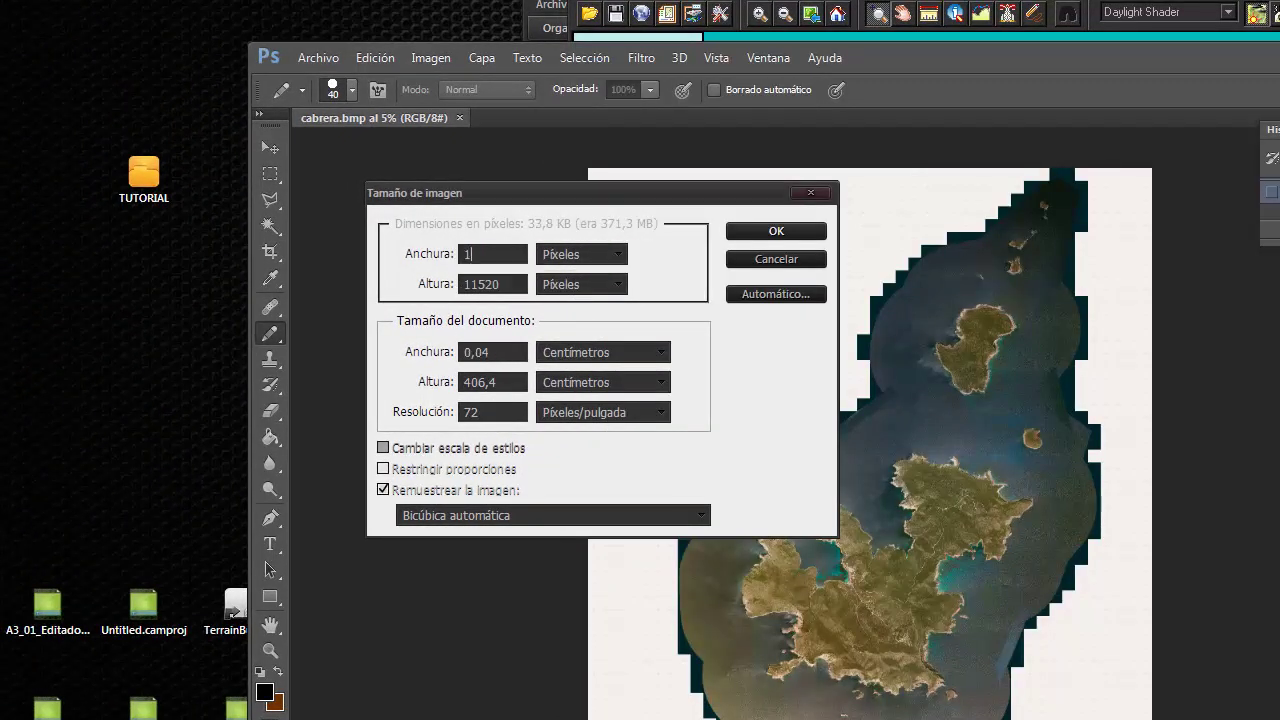
{"action": "type", "text": "0240"}
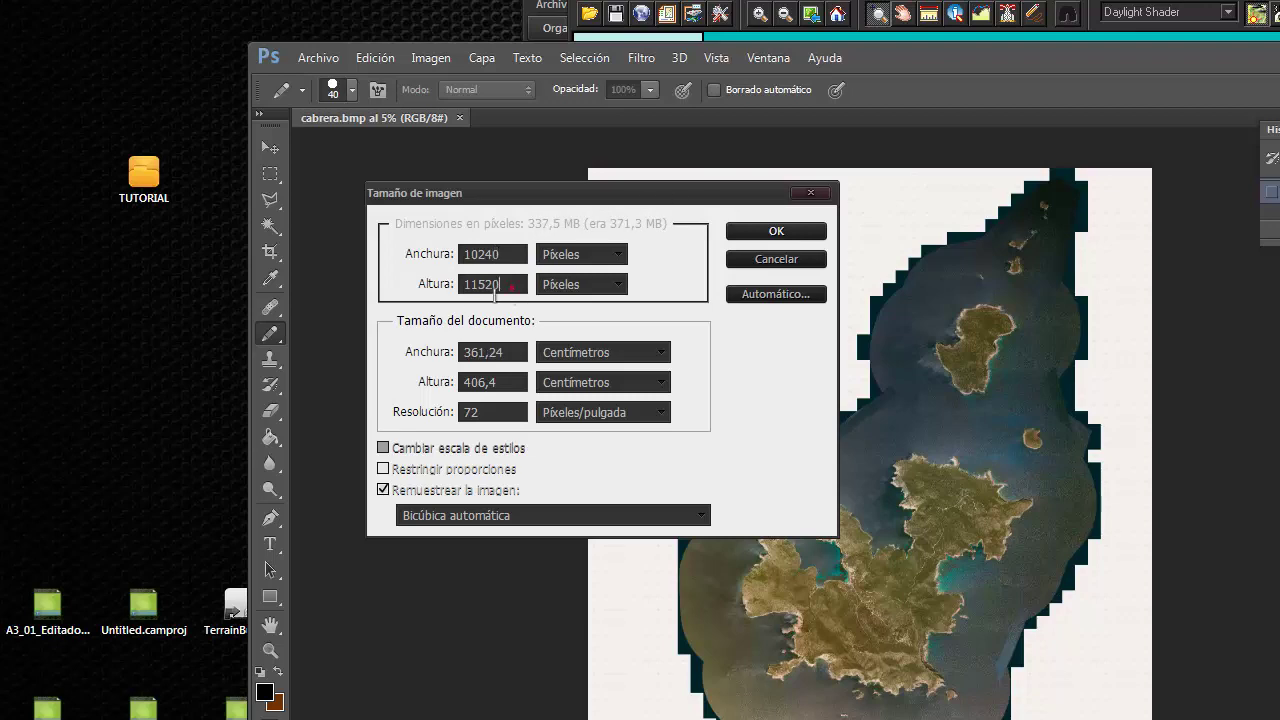
{"action": "double_click", "coordinate": [495, 291]}
{"action": "type", "text": "10240"}
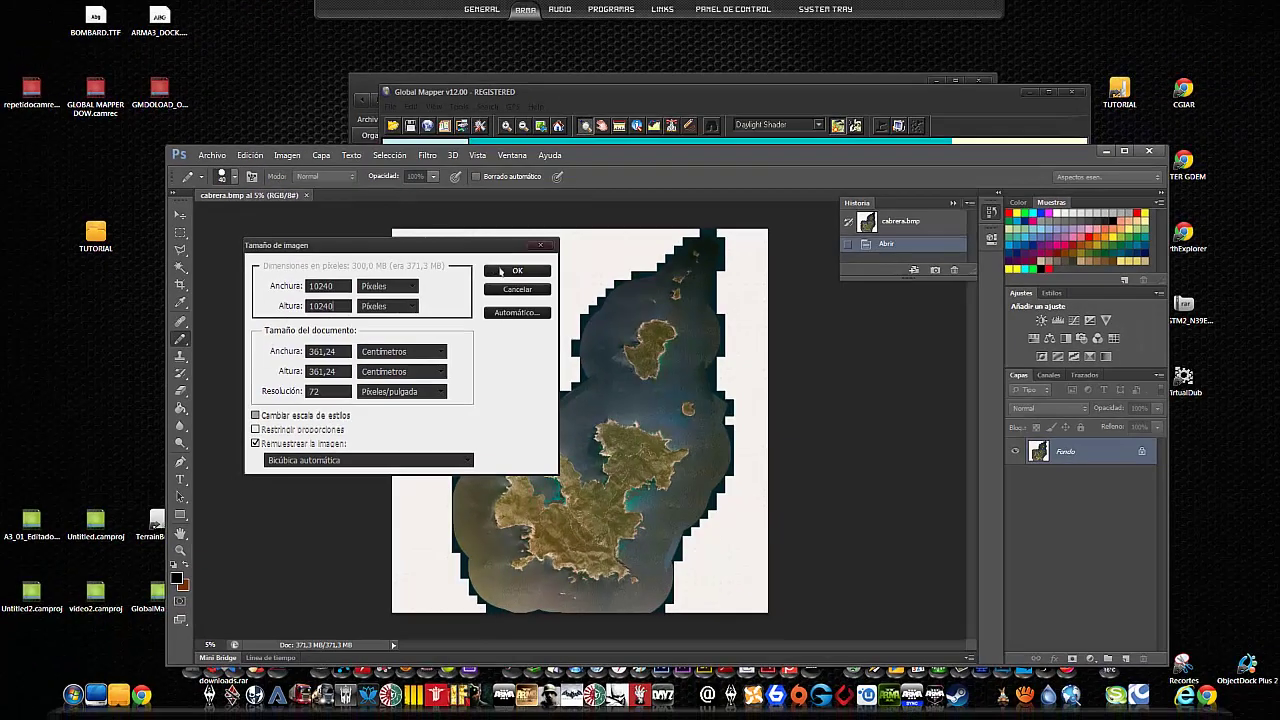
{"action": "left_click", "coordinate": [500, 271]}
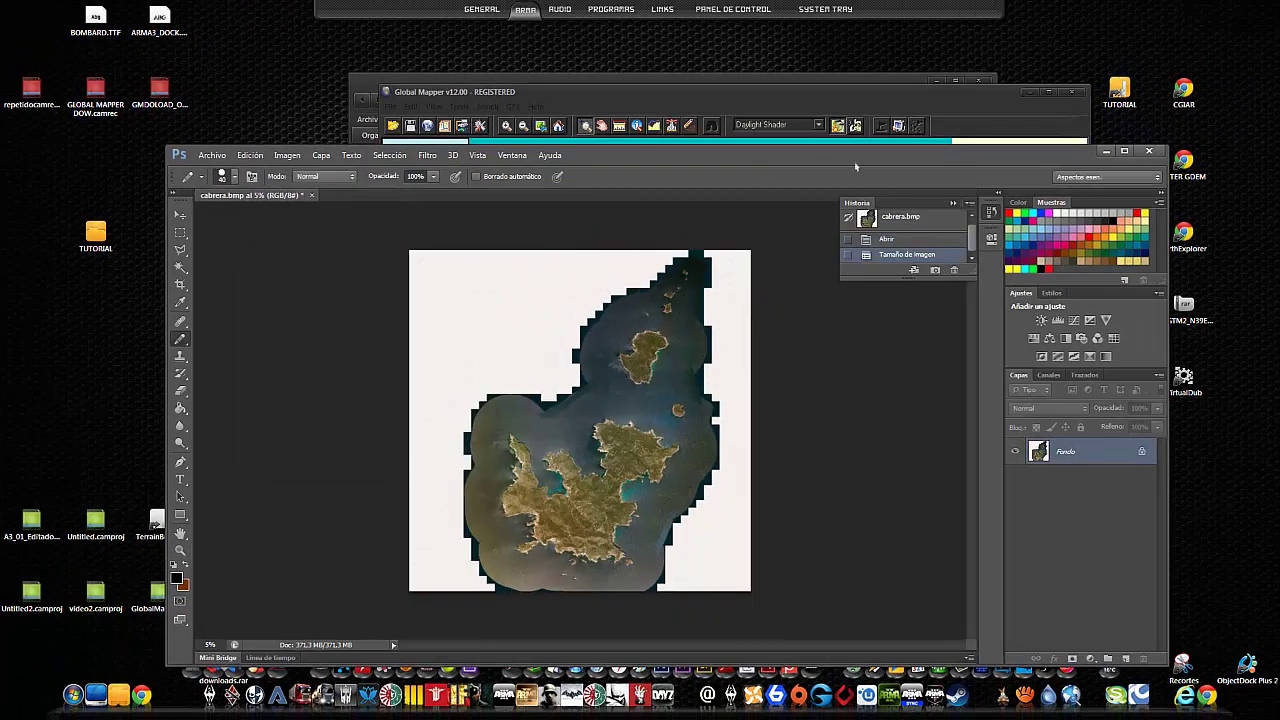
{"action": "left_click", "coordinate": [993, 96]}
{"action": "left_click", "coordinate": [1068, 94]}
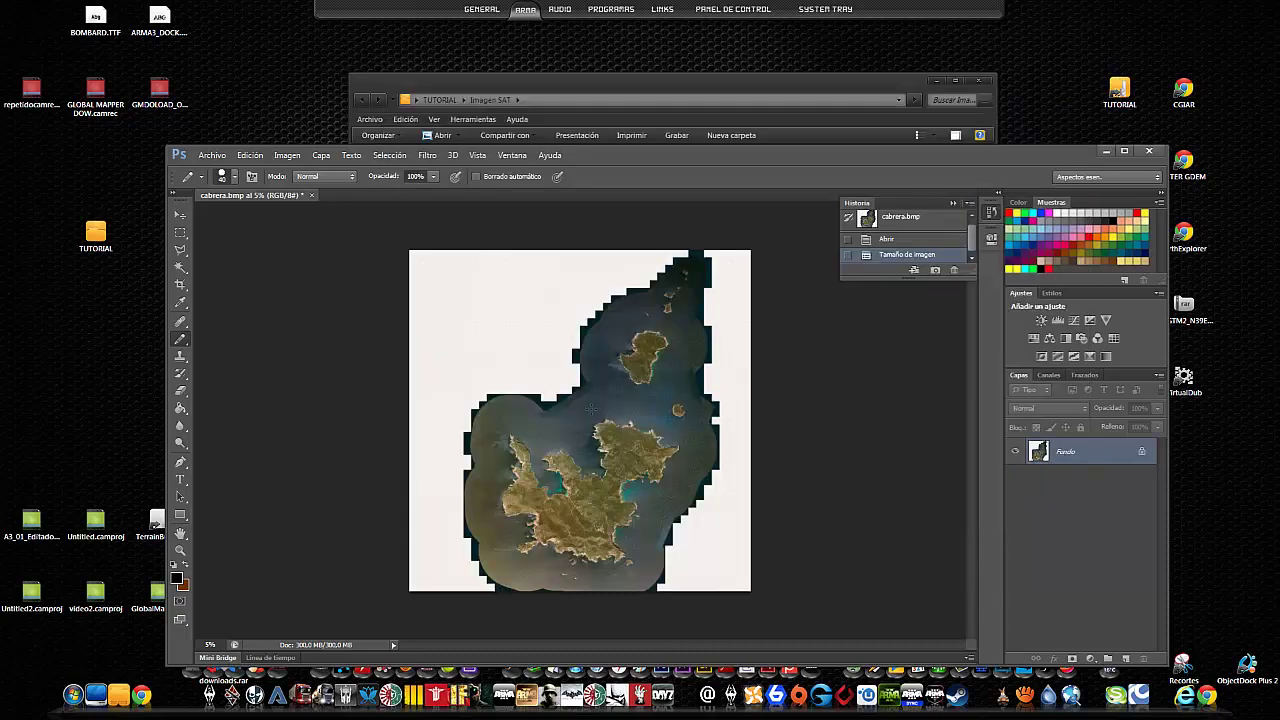
{"action": "scroll", "coordinate": [616, 503], "scroll_direction": "up", "scroll_amount": 2}
{"action": "scroll", "coordinate": [618, 504], "scroll_direction": "up", "scroll_amount": 2}
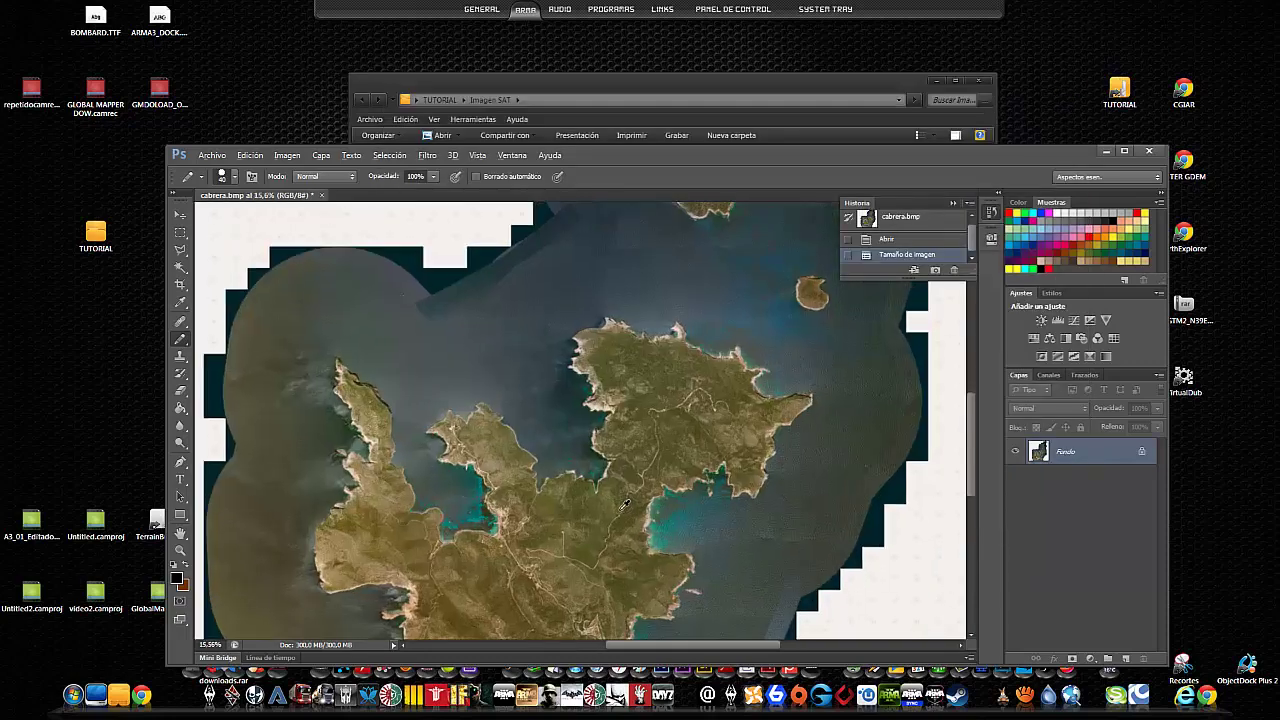
{"action": "scroll", "coordinate": [620, 504], "scroll_direction": "up", "scroll_amount": 2}
{"action": "scroll", "coordinate": [624, 505], "scroll_direction": "up", "scroll_amount": 2}
{"action": "scroll", "coordinate": [617, 442], "scroll_direction": "up", "scroll_amount": 2}
{"action": "scroll", "coordinate": [611, 379], "scroll_direction": "up", "scroll_amount": 2}
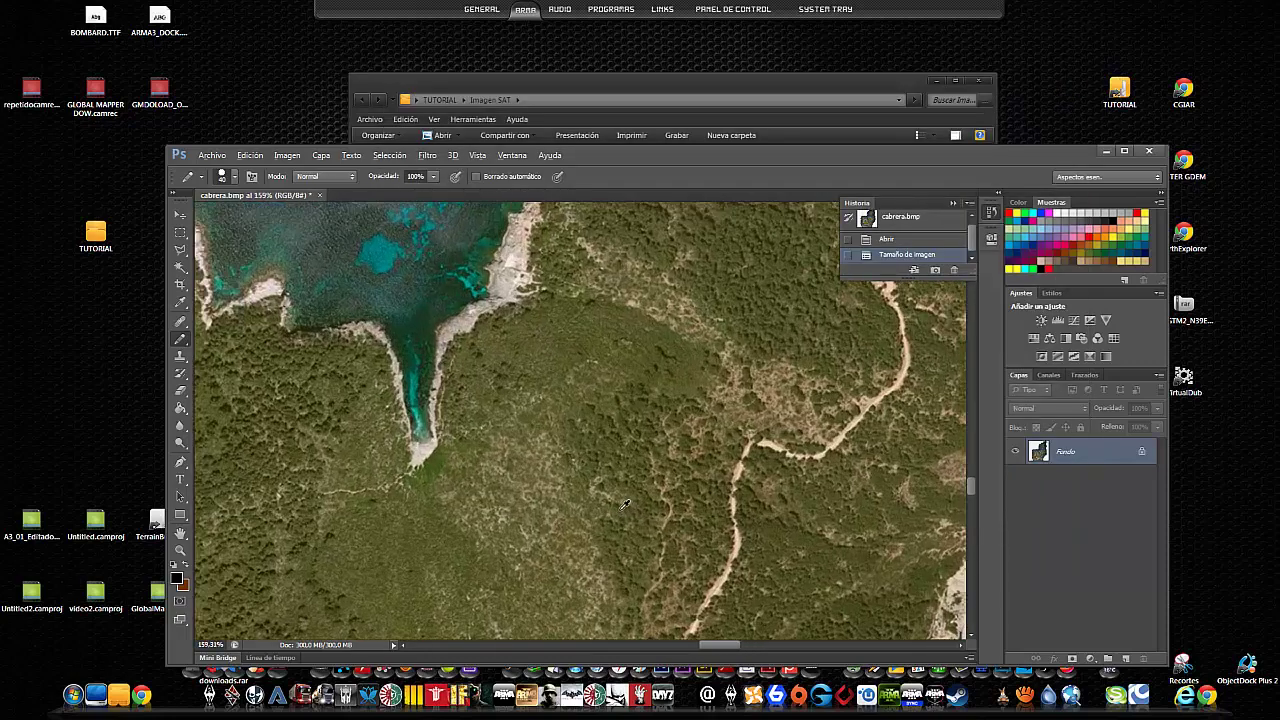
{"action": "scroll", "coordinate": [604, 316], "scroll_direction": "up", "scroll_amount": 2}
{"action": "scroll", "coordinate": [598, 253], "scroll_direction": "up", "scroll_amount": 2}
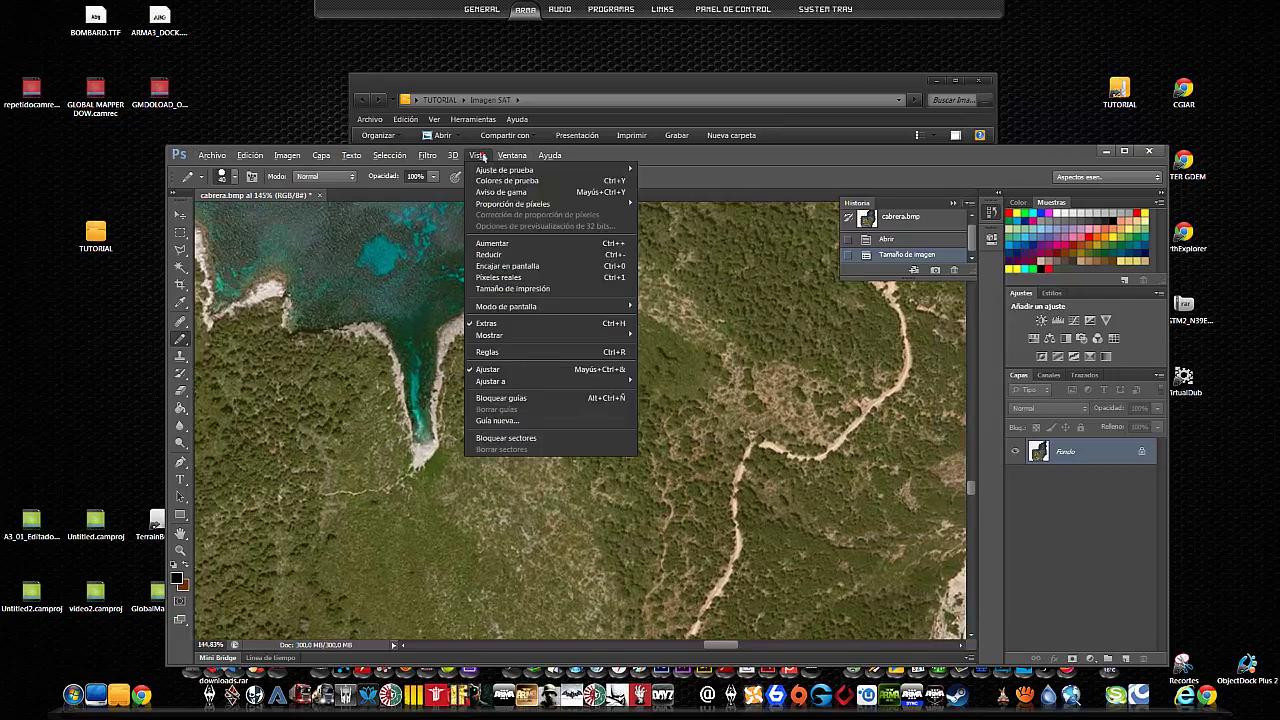
{"action": "left_click", "coordinate": [477, 155]}
{"action": "left_click", "coordinate": [508, 268]}
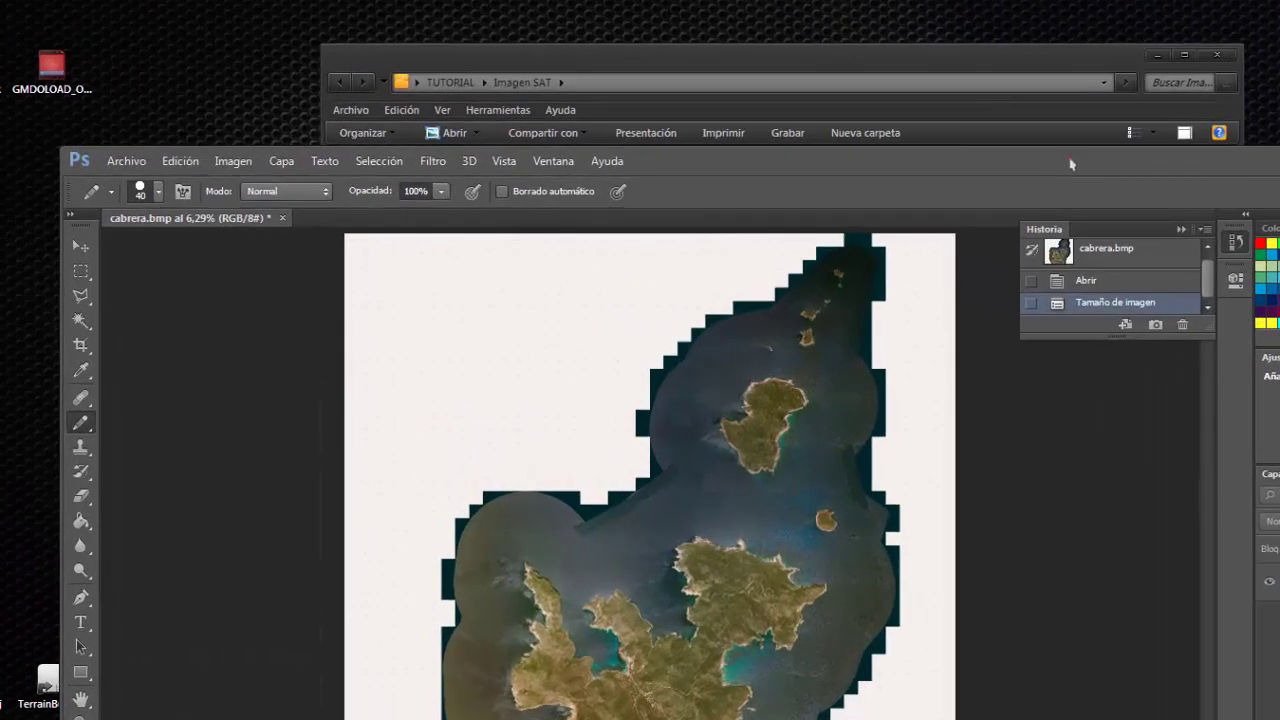
- Open sat_10240.png from TUTORIAL > imagenes USAR in Windows Photo Viewer
{"action": "left_click_drag", "start_coordinate": [873, 151], "coordinate": [851, 188]}
{"action": "left_click", "coordinate": [1037, 192]}
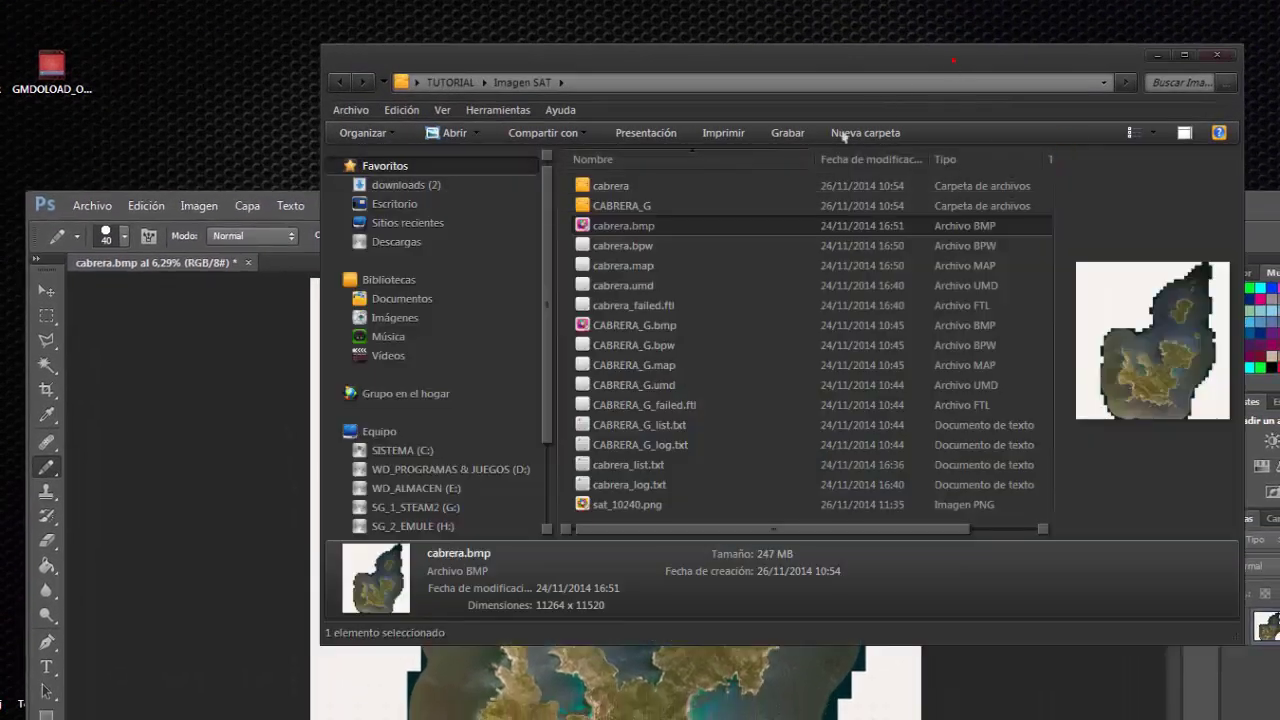
{"action": "key", "text": "BackSpace"}
{"action": "double_click", "coordinate": [623, 227]}
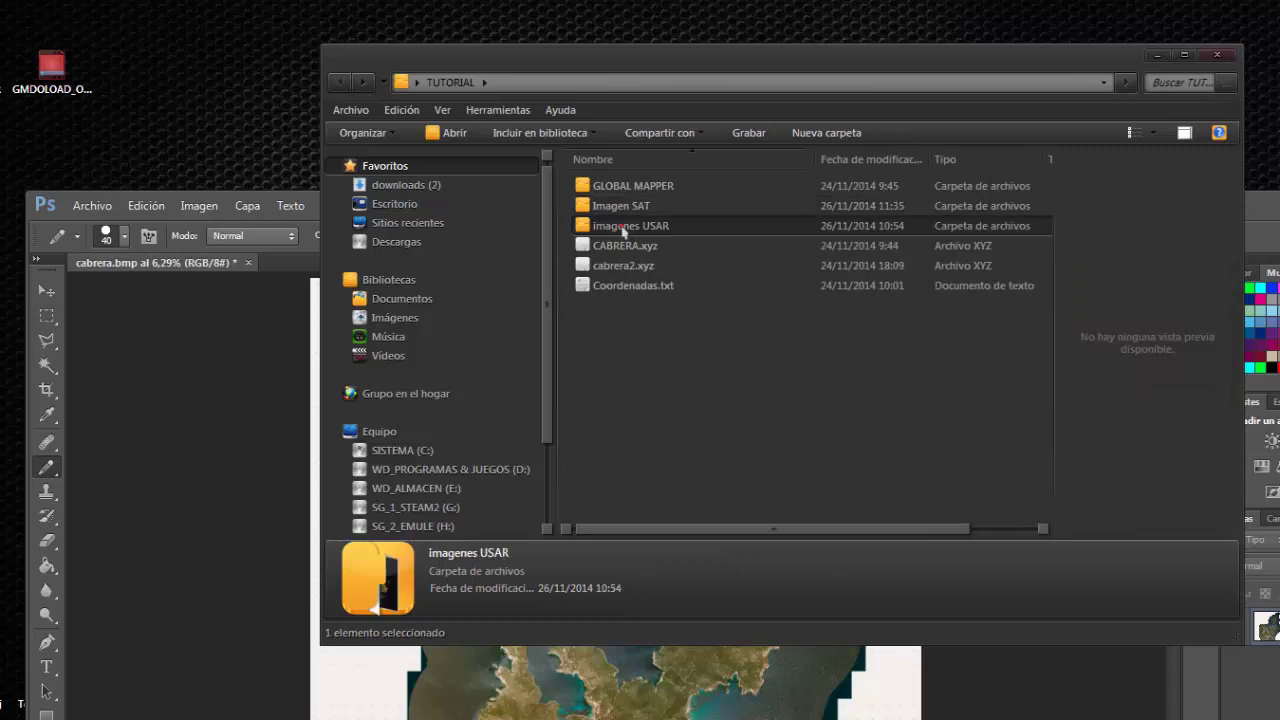
{"action": "double_click", "coordinate": [740, 312]}
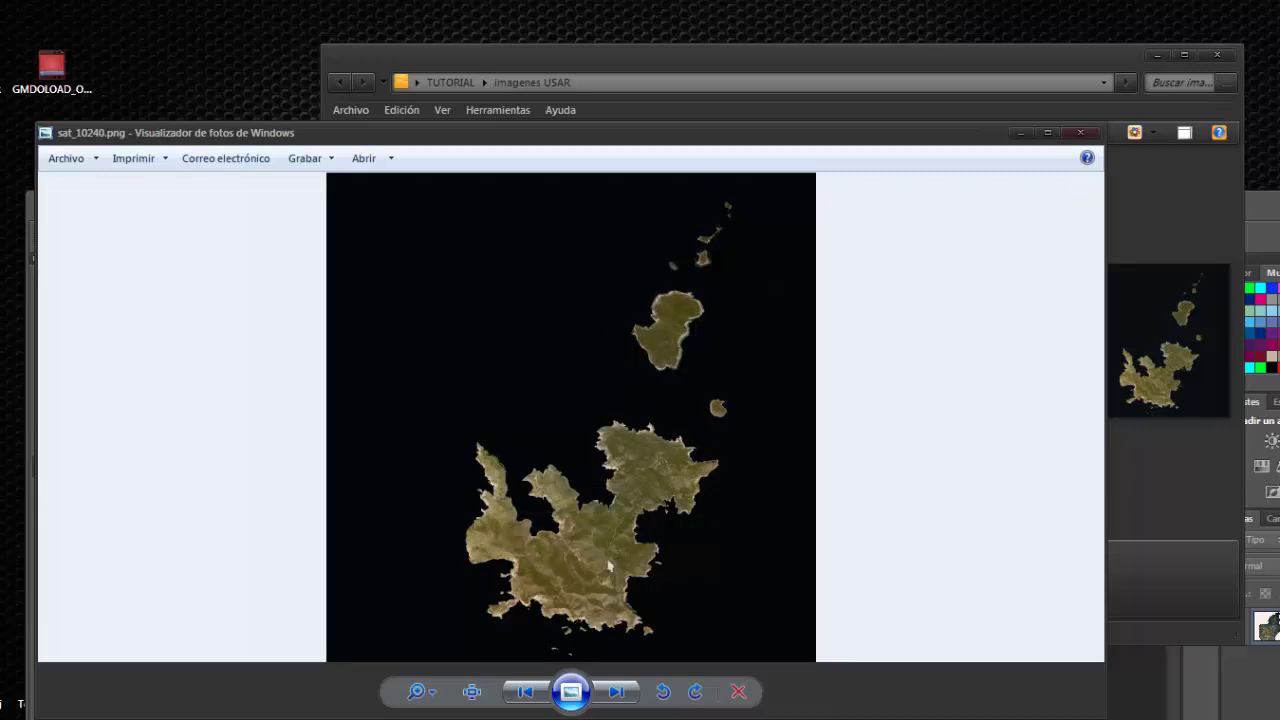
- Compare the reference with cabrera.bmp, zoom around sat_10240.png, then close the viewer
{"action": "key", "text": "alt+Tab"}
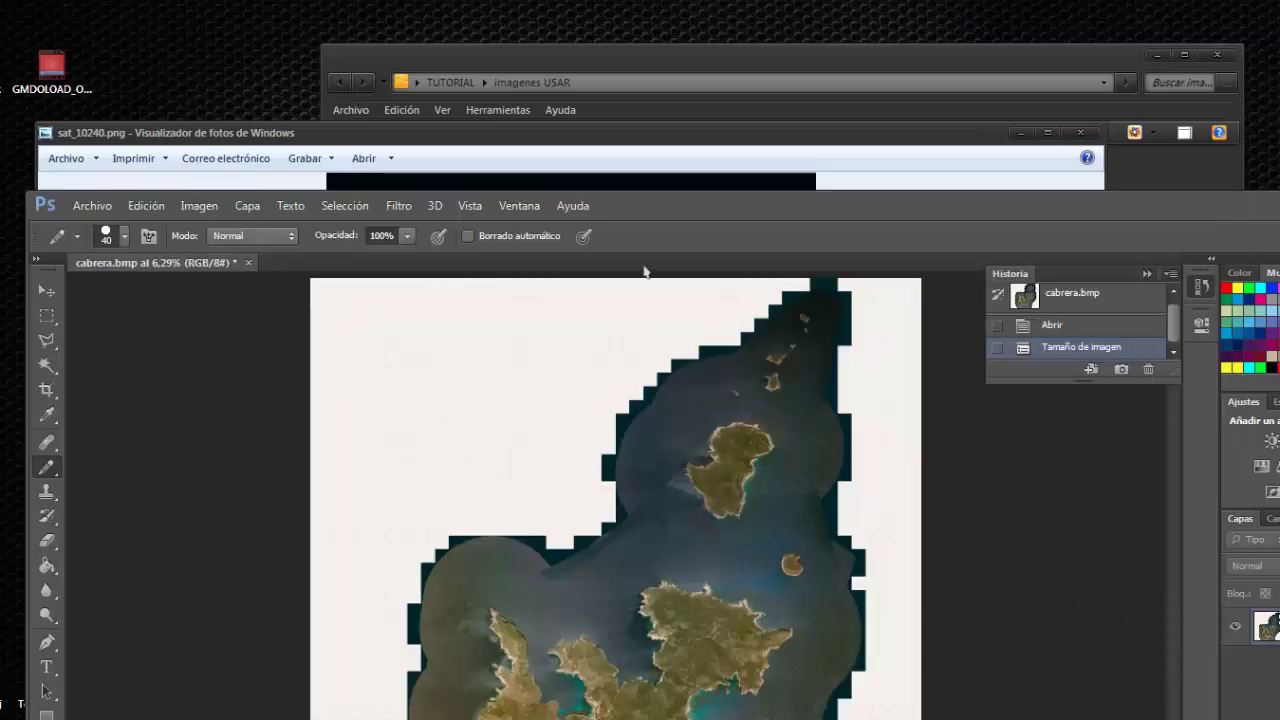
{"action": "left_click", "coordinate": [783, 151]}
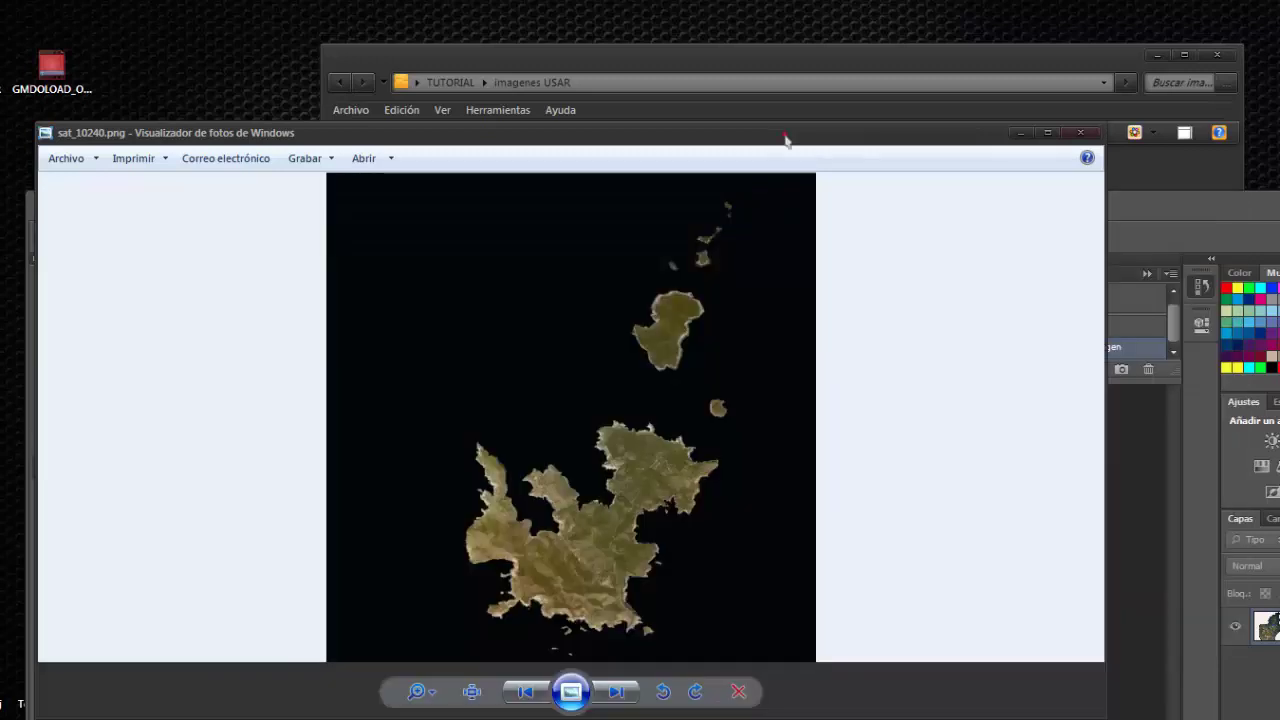
{"action": "left_click", "coordinate": [522, 308]}
{"action": "scroll", "coordinate": [590, 392], "scroll_direction": "up", "scroll_amount": 1}
{"action": "scroll", "coordinate": [584, 384], "scroll_direction": "down", "scroll_amount": 1}
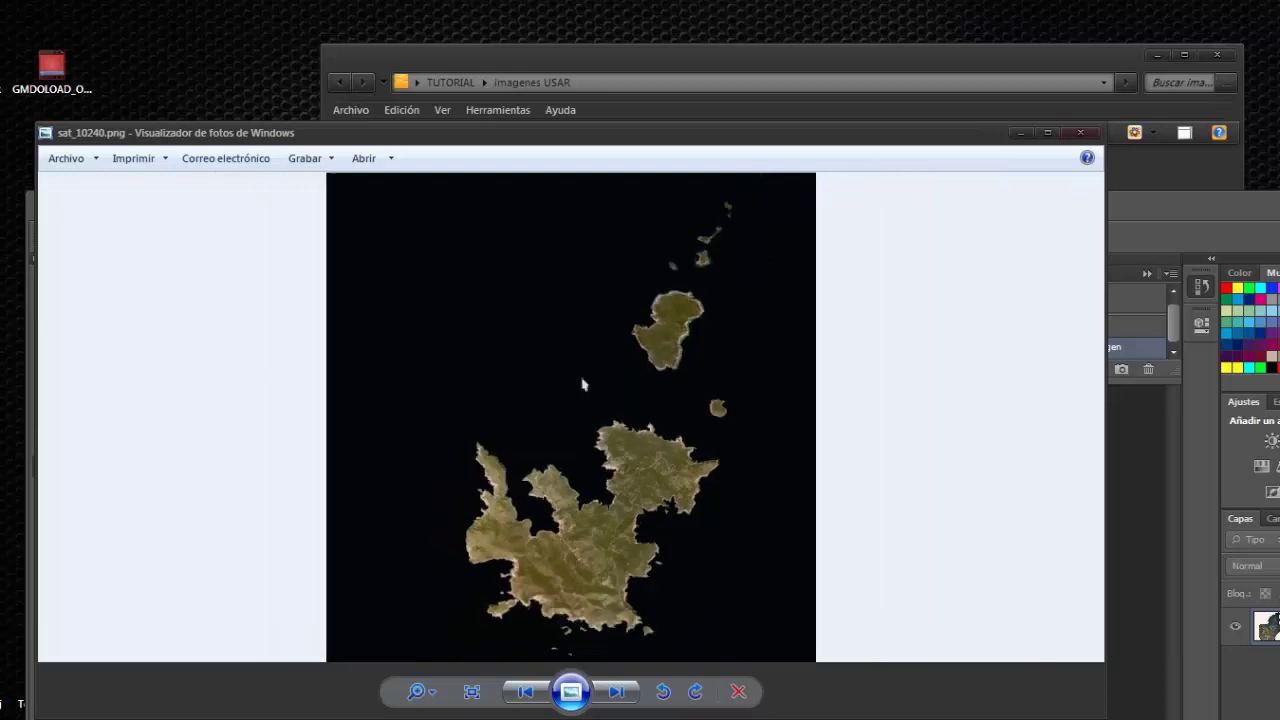
{"action": "scroll", "coordinate": [590, 392], "scroll_direction": "up", "scroll_amount": 3}
{"action": "scroll", "coordinate": [595, 397], "scroll_direction": "down", "scroll_amount": 2}
{"action": "scroll", "coordinate": [596, 398], "scroll_direction": "up", "scroll_amount": 3}
{"action": "scroll", "coordinate": [596, 398], "scroll_direction": "down", "scroll_amount": 1}
{"action": "scroll", "coordinate": [596, 398], "scroll_direction": "down", "scroll_amount": 1}
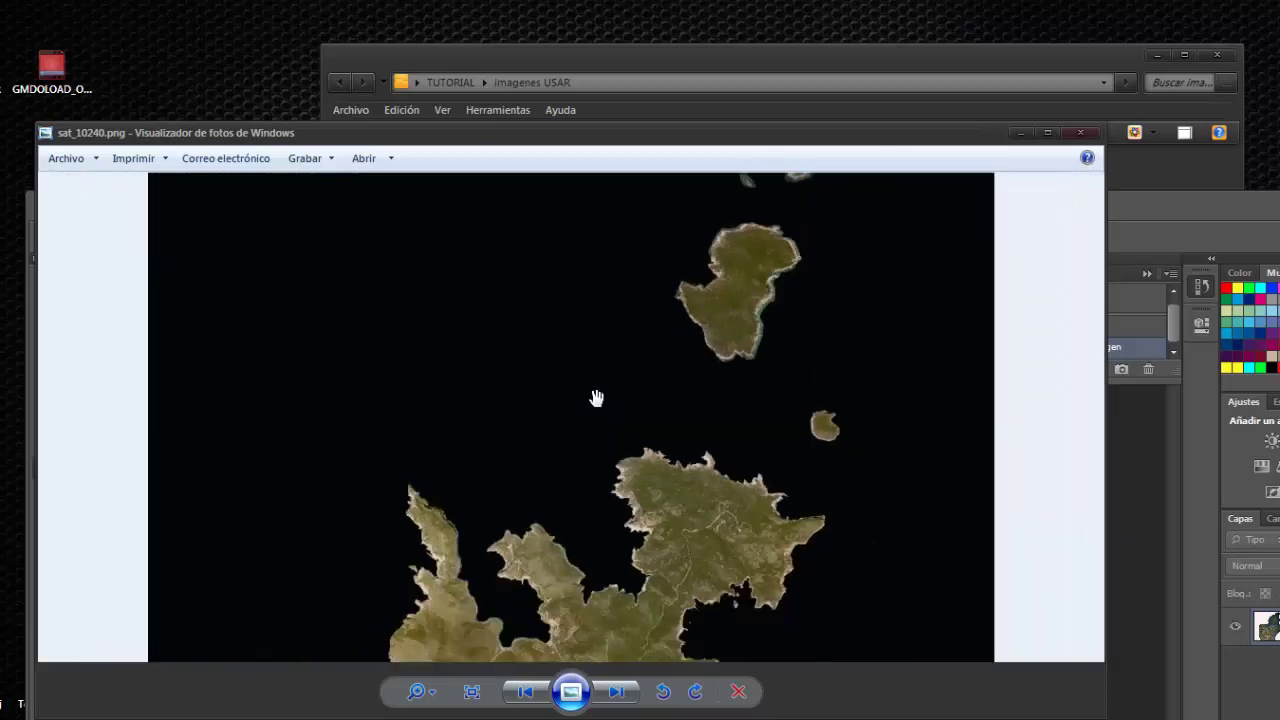
{"action": "scroll", "coordinate": [596, 398], "scroll_direction": "down", "scroll_amount": 1}
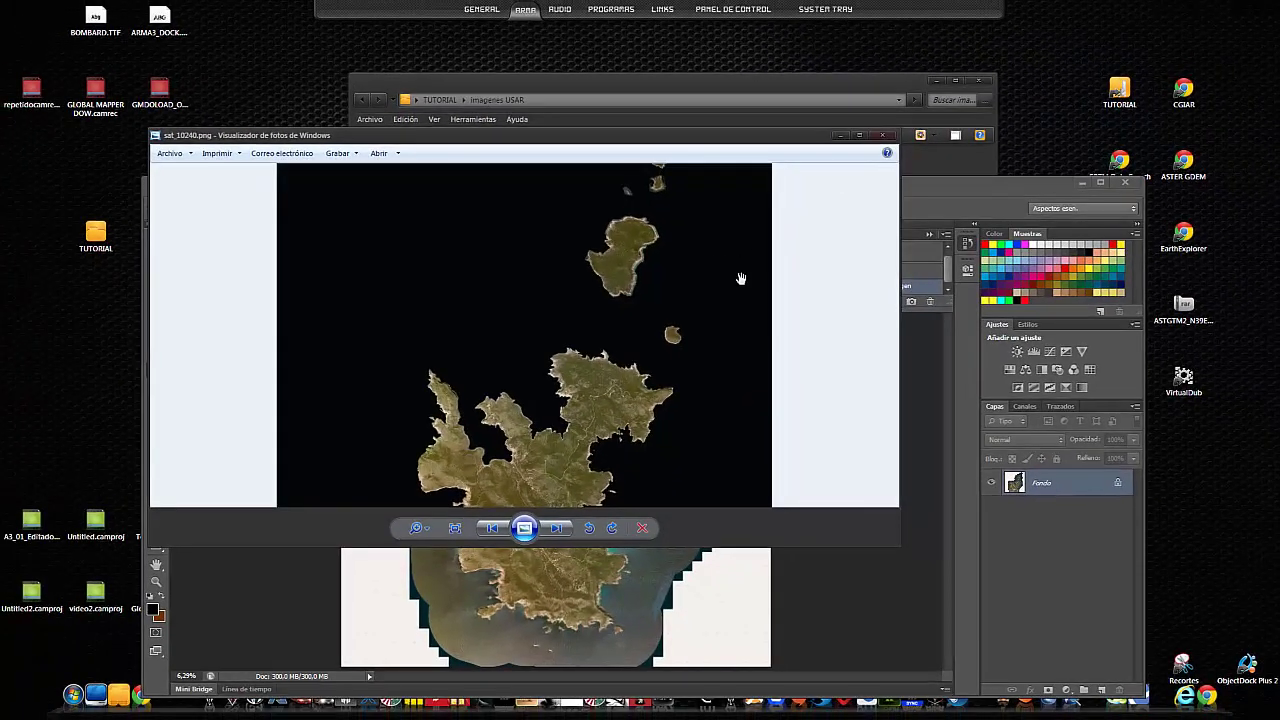
{"action": "left_click", "coordinate": [885, 136]}
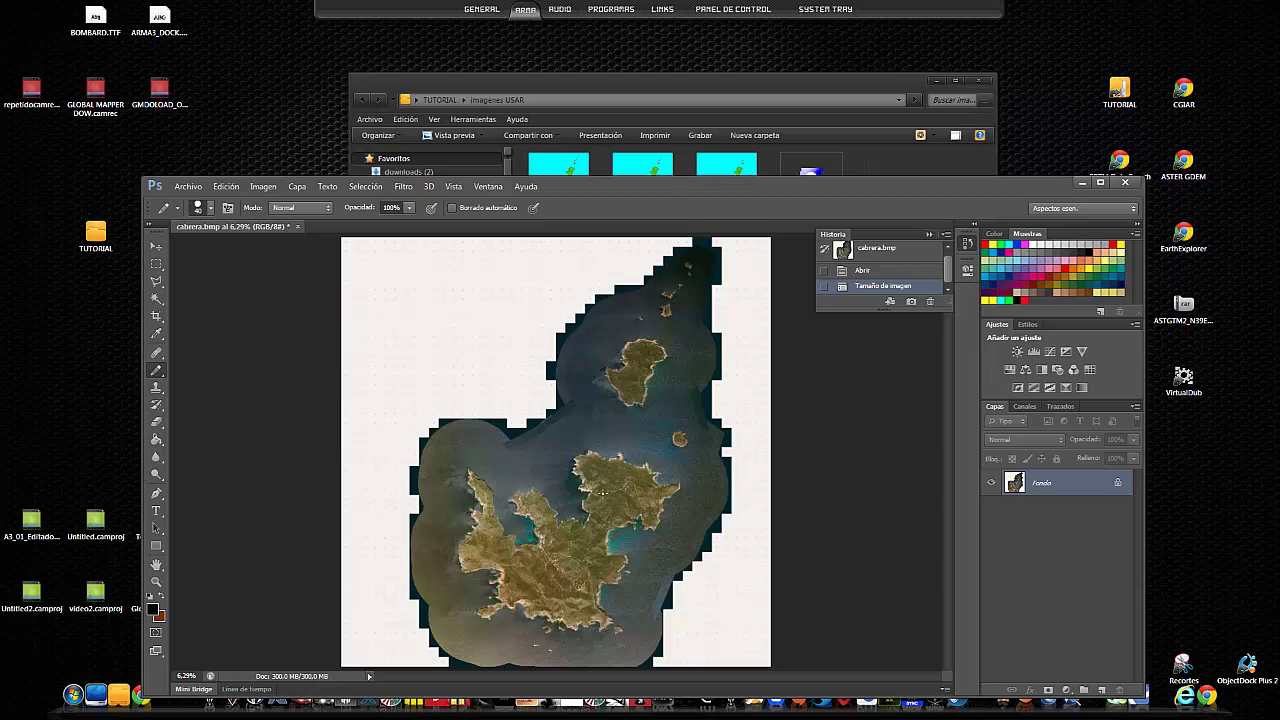
- Convert the locked Fondo background into the normal layer Capa 0
{"action": "double_click", "coordinate": [1120, 485]}
{"action": "left_click", "coordinate": [784, 228]}
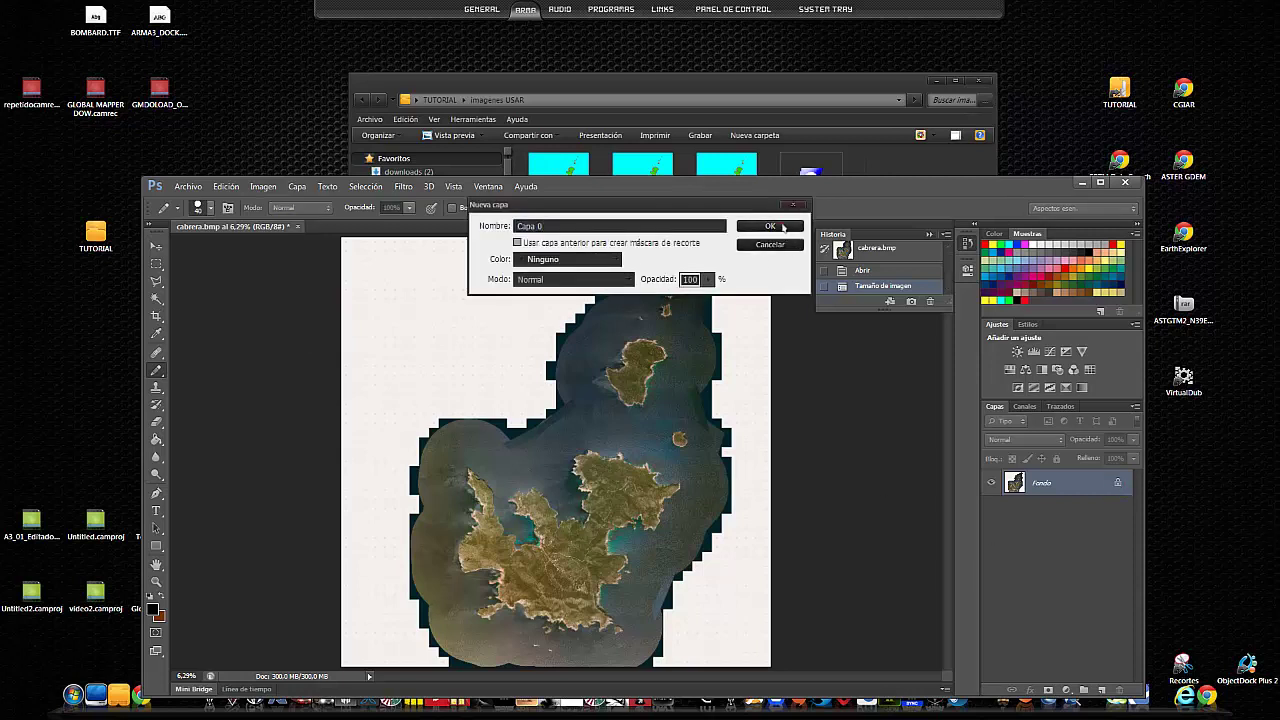
{"action": "left_click", "coordinate": [784, 228]}
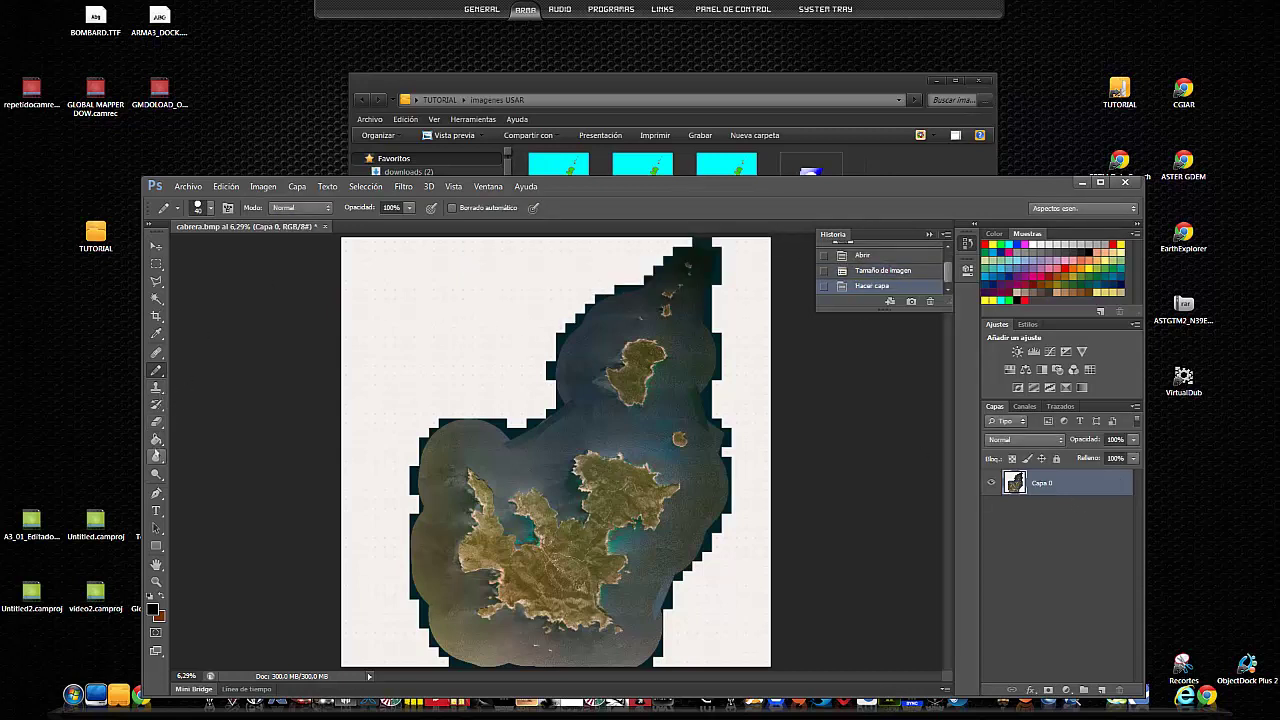
- Fill the white margins left of and above the islands with black using the Paint Bucket
{"action": "left_click", "coordinate": [157, 441]}
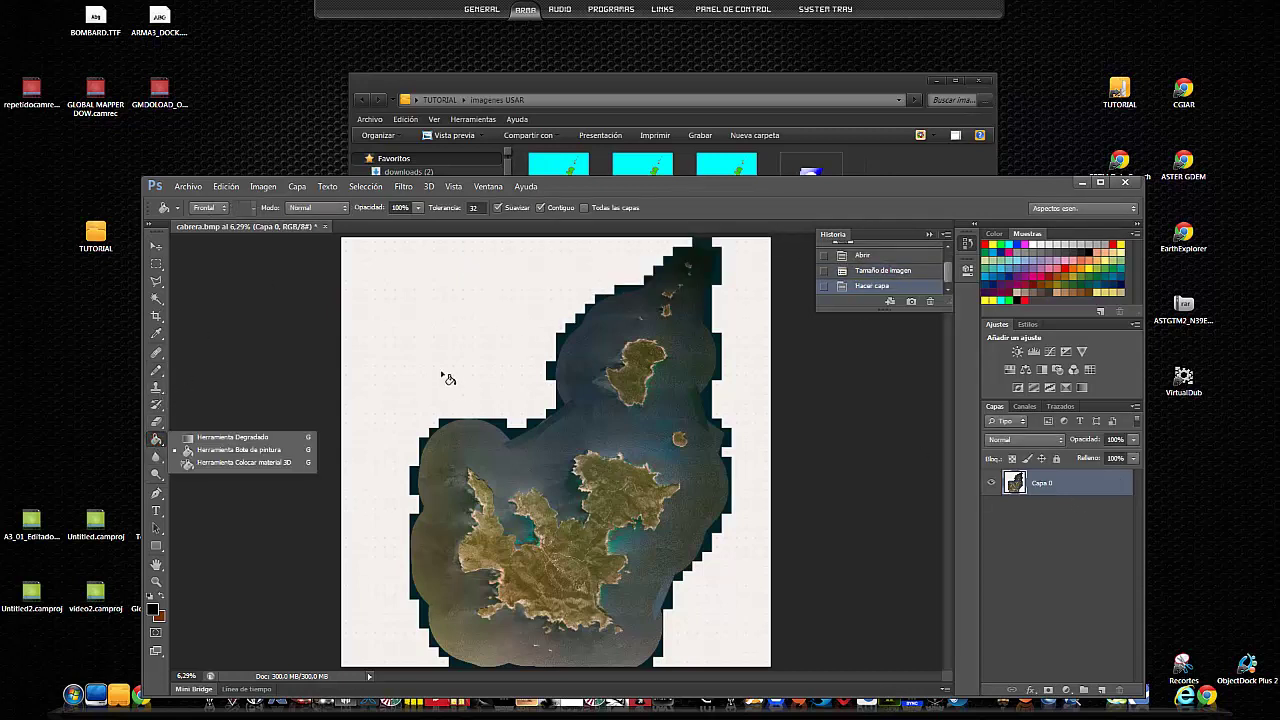
{"action": "left_click", "coordinate": [1022, 304]}
{"action": "left_click", "coordinate": [428, 330]}
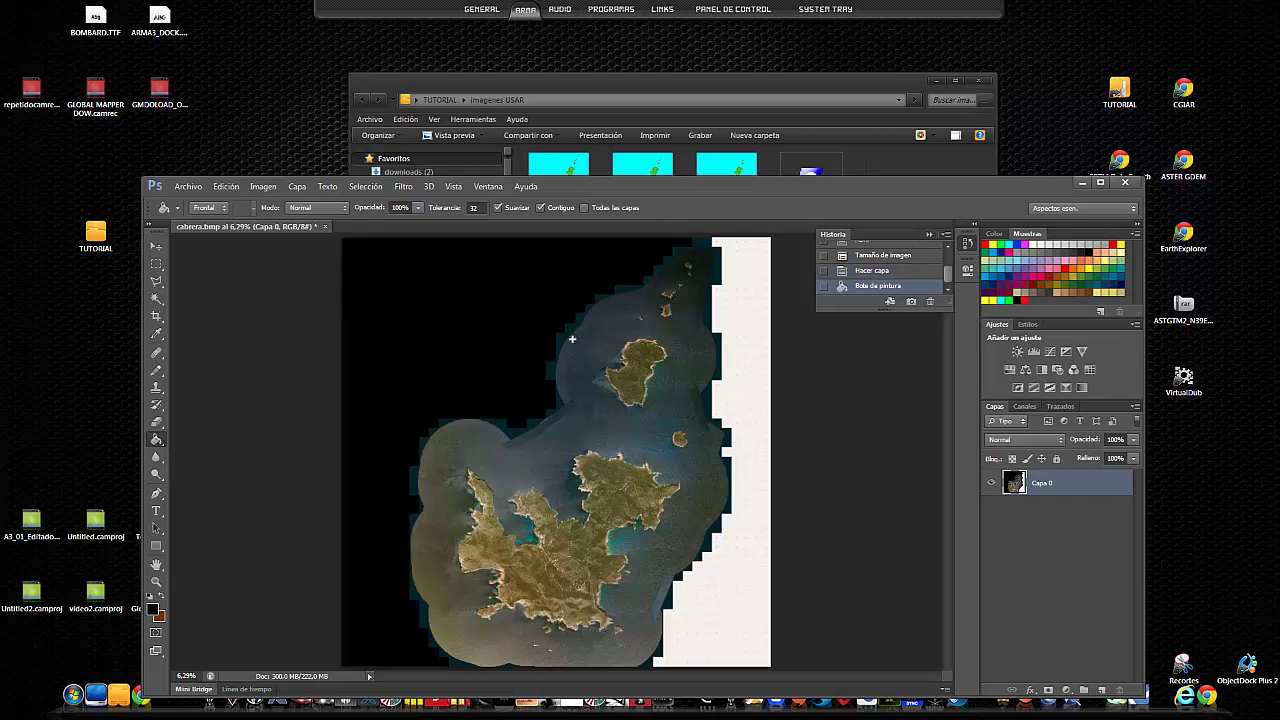
{"action": "left_click", "coordinate": [545, 406]}
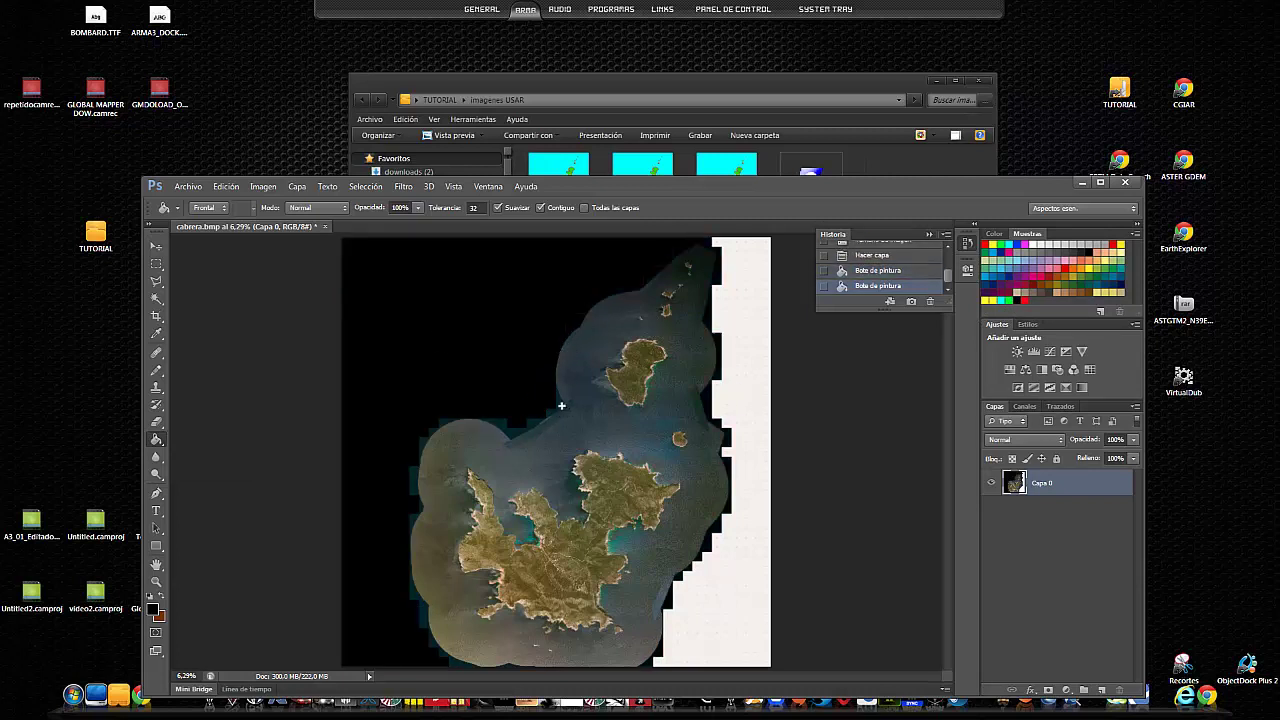
{"action": "left_click", "coordinate": [545, 422]}
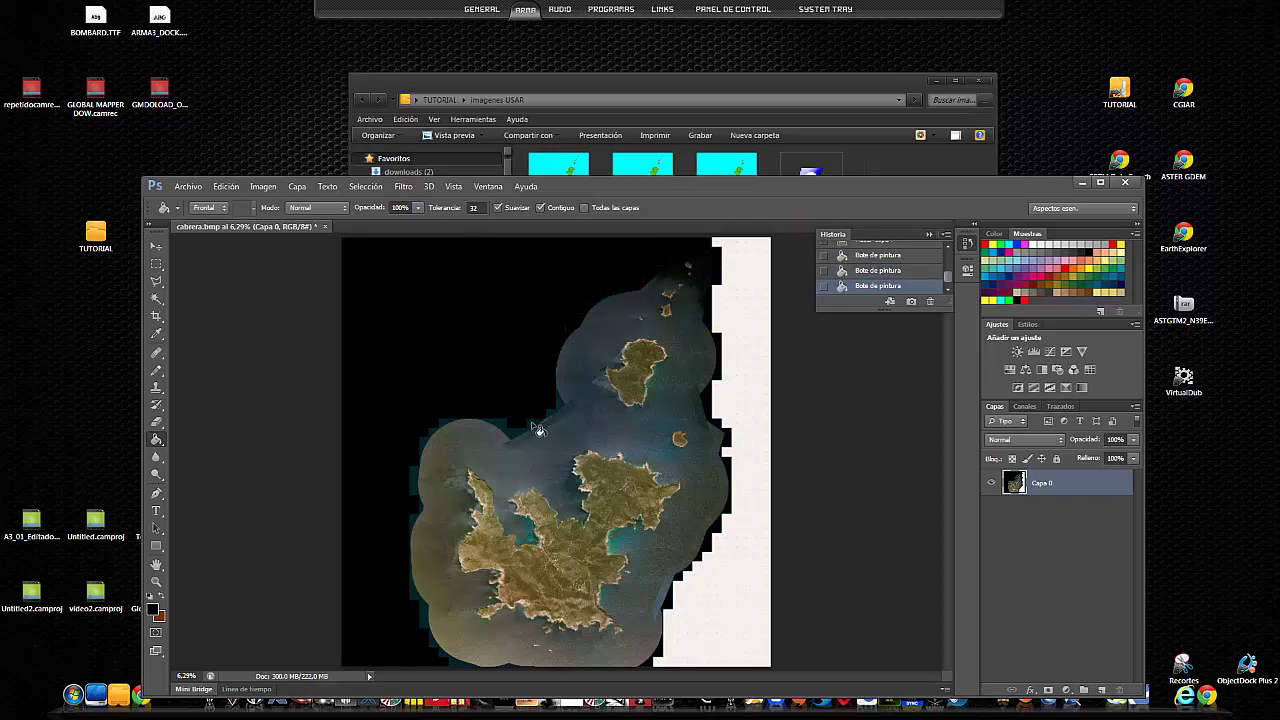
{"action": "left_click", "coordinate": [531, 423]}
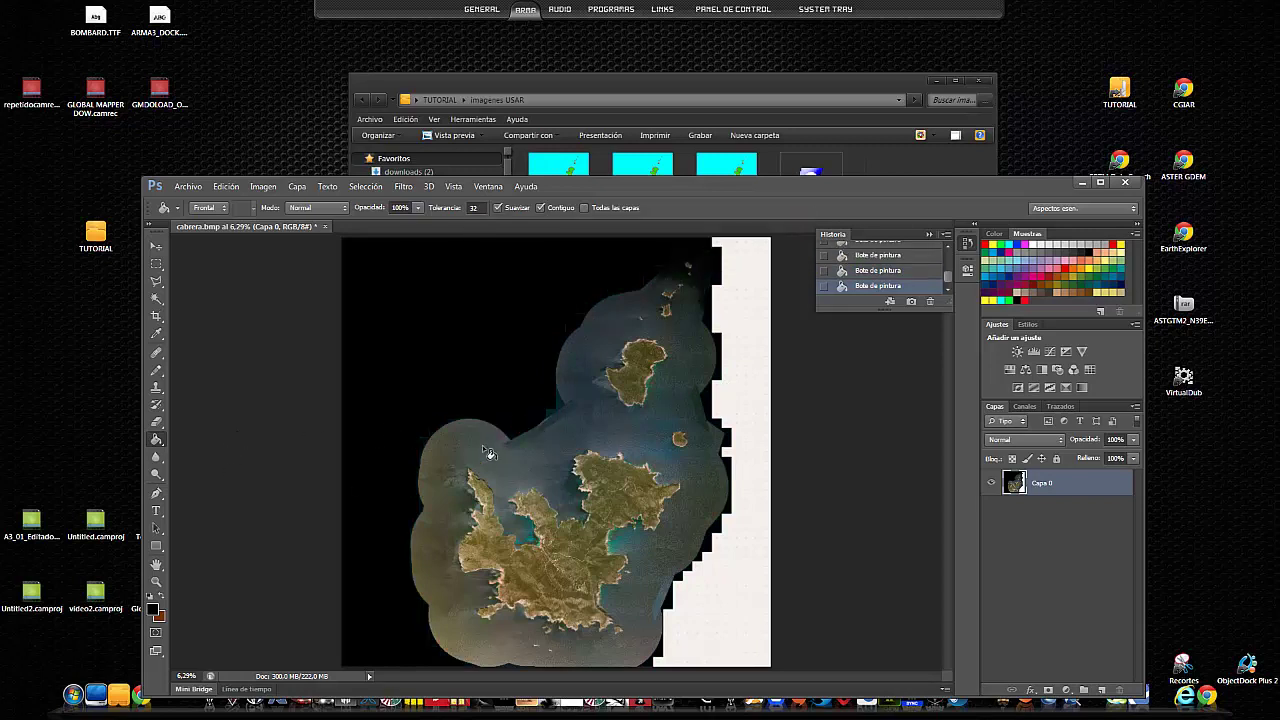
- Set the Pencil to 137 px and paint a thick black line in the upper sea
{"action": "left_click", "coordinate": [158, 371]}
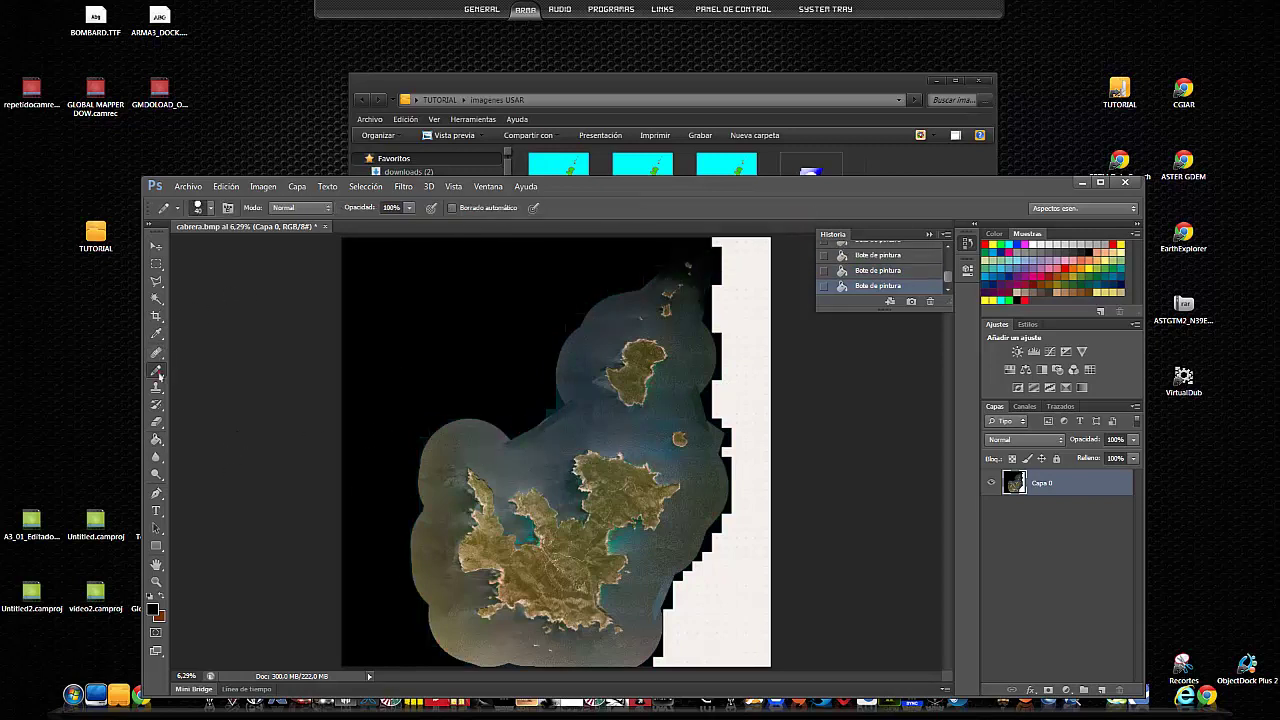
{"action": "right_click", "coordinate": [158, 371]}
{"action": "left_click", "coordinate": [203, 382]}
{"action": "right_click", "coordinate": [512, 463]}
{"action": "left_click_drag", "start_coordinate": [592, 489], "coordinate": [602, 489]}
{"action": "left_click", "coordinate": [588, 430]}
{"action": "left_click_drag", "start_coordinate": [586, 428], "coordinate": [542, 452]}
- Trace a thick black pencil line along the larger island's eastern shoreline
{"action": "scroll", "coordinate": [552, 485], "scroll_direction": "up", "scroll_amount": 3}
{"action": "scroll", "coordinate": [555, 490], "scroll_direction": "up", "scroll_amount": 3}
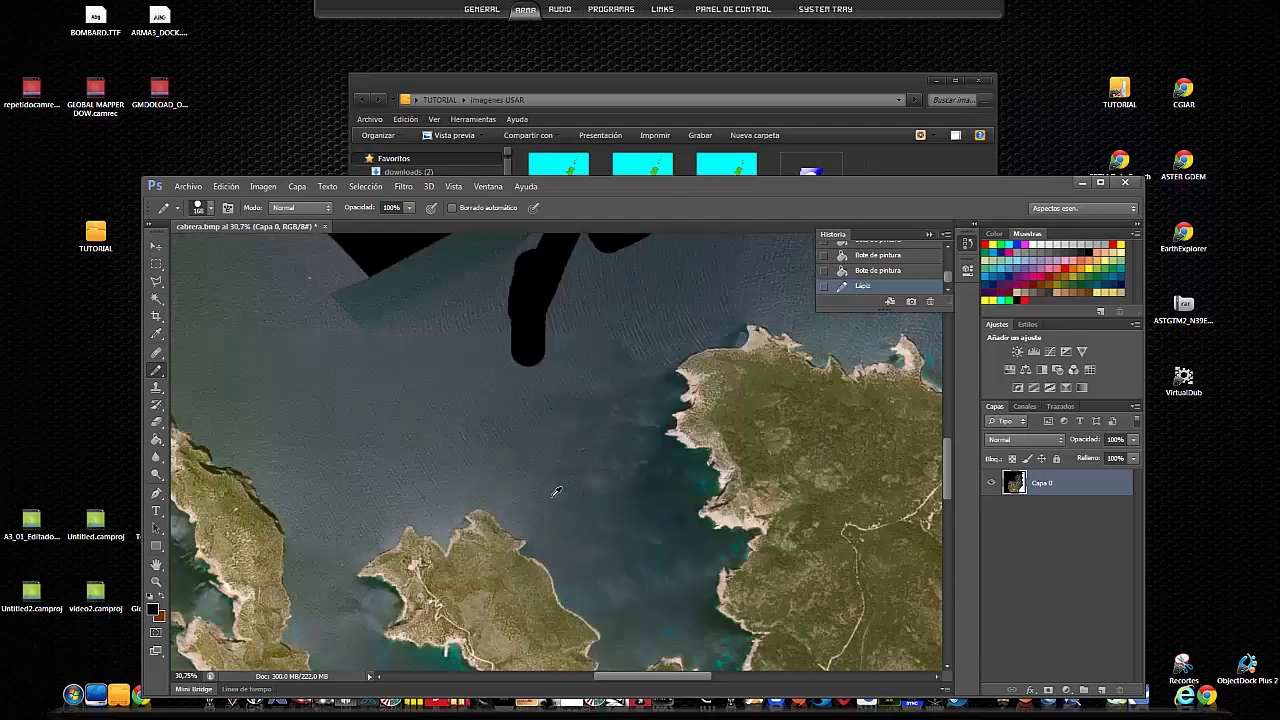
{"action": "scroll", "coordinate": [555, 490], "scroll_direction": "up", "scroll_amount": 2}
{"action": "right_click", "coordinate": [793, 487]}
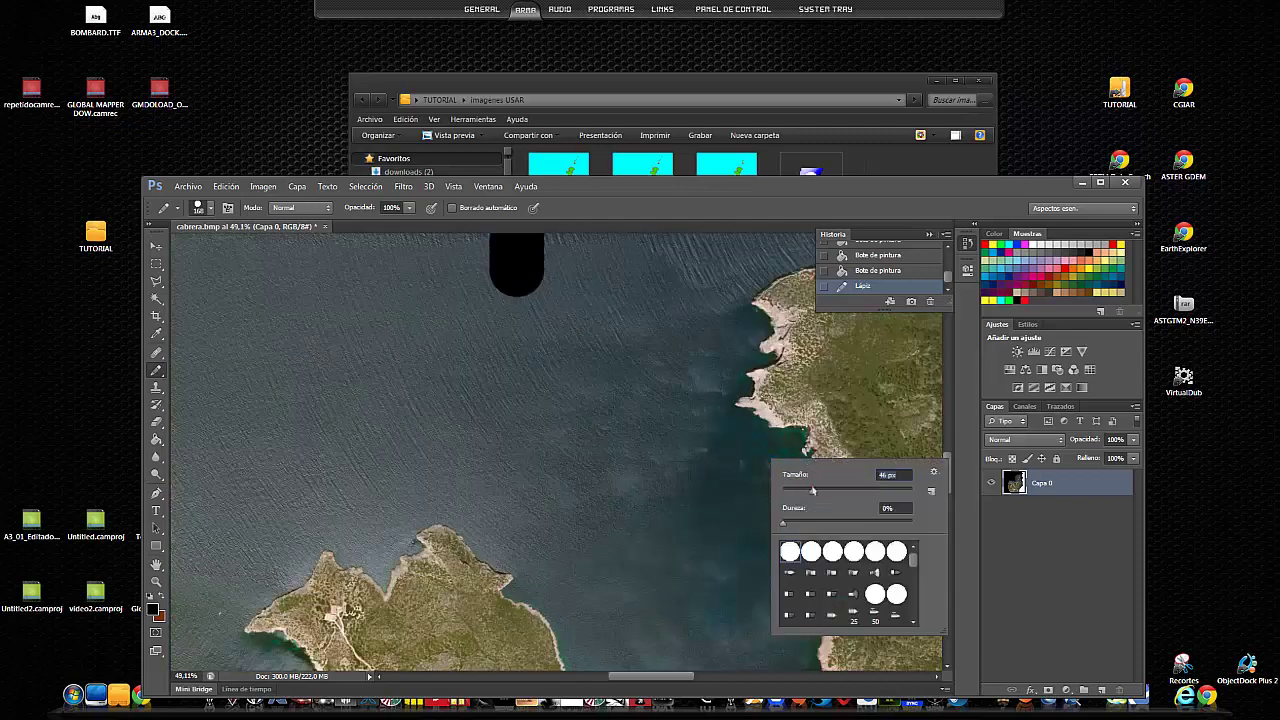
{"action": "left_click", "coordinate": [805, 440]}
{"action": "mouse_move", "coordinate": [792, 433]}
{"action": "left_mouse_down"}
{"action": "mouse_move", "coordinate": [778, 500]}
{"action": "mouse_move", "coordinate": [823, 591]}
{"action": "mouse_move", "coordinate": [760, 648]}
{"action": "mouse_move", "coordinate": [740, 645]}
{"action": "left_mouse_up"}
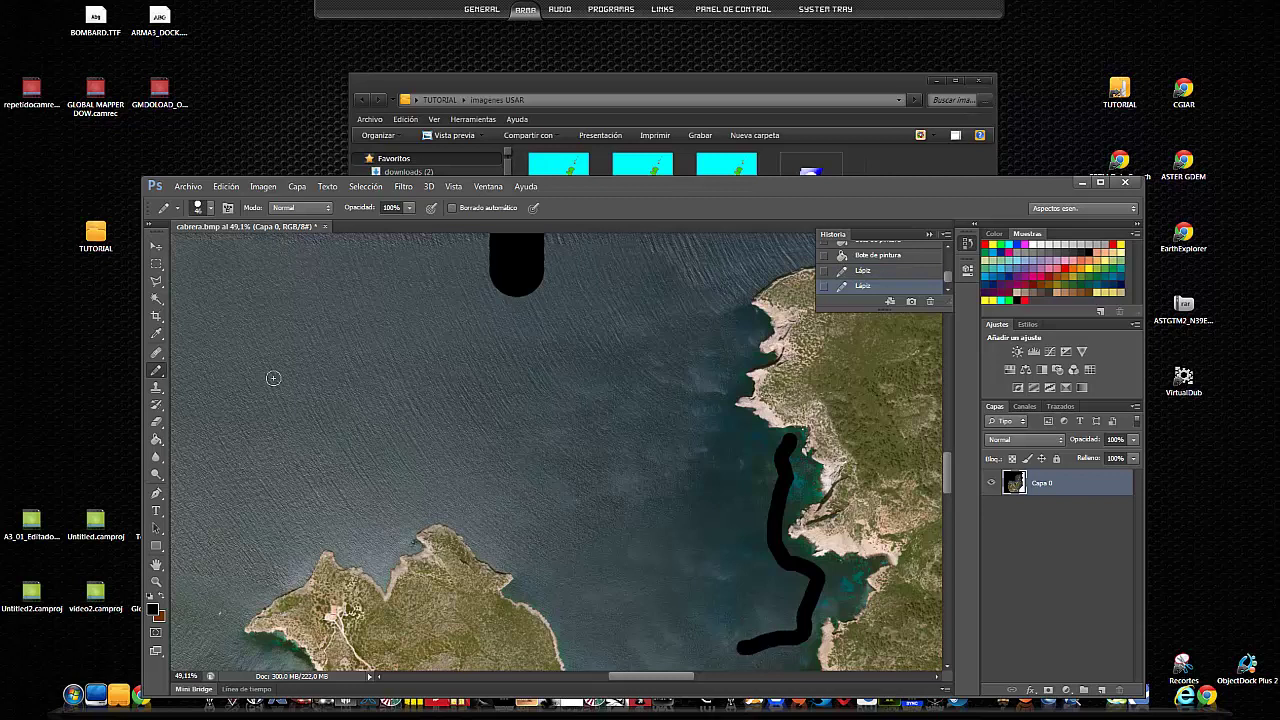
- Begin a Polygonal Lasso selection outline at the coastline
{"action": "left_click", "coordinate": [156, 283]}
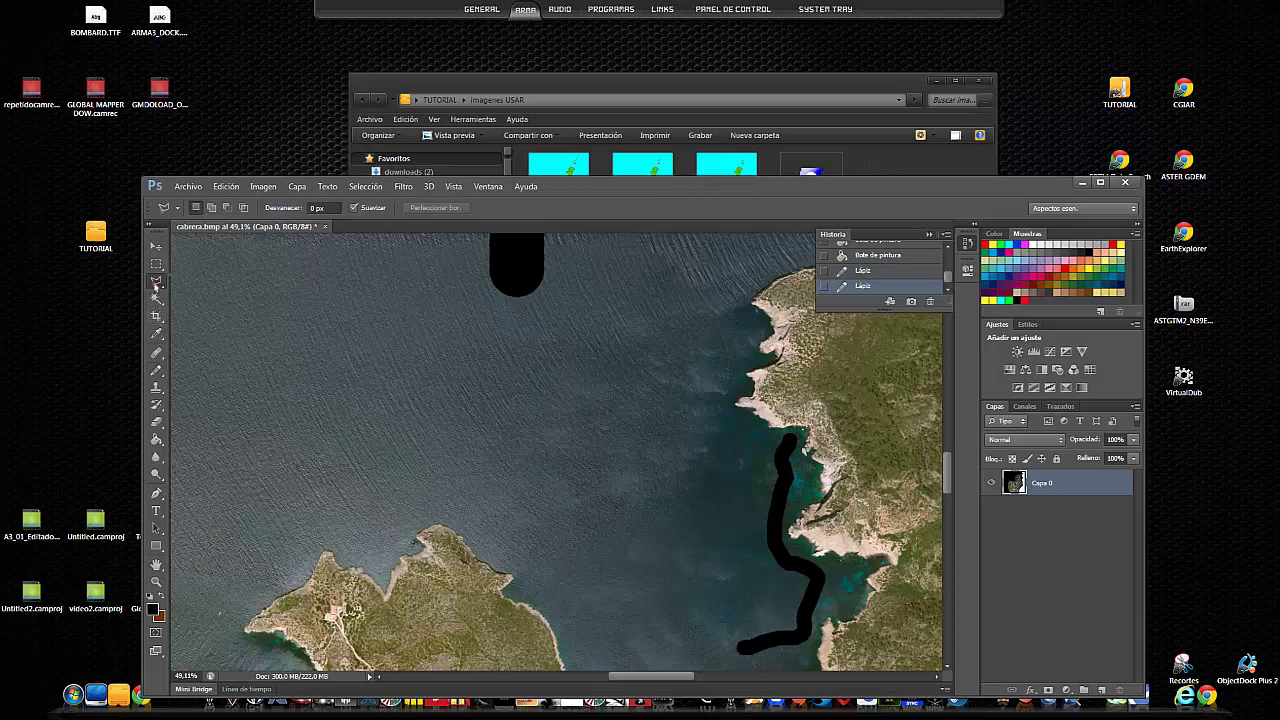
{"action": "left_click", "coordinate": [214, 294]}
{"action": "left_click", "coordinate": [340, 559]}
{"action": "left_click", "coordinate": [361, 568]}
- Close the polygonal selection and dodge-lighten a spot on the southern island's land
{"action": "double_click", "coordinate": [370, 455]}
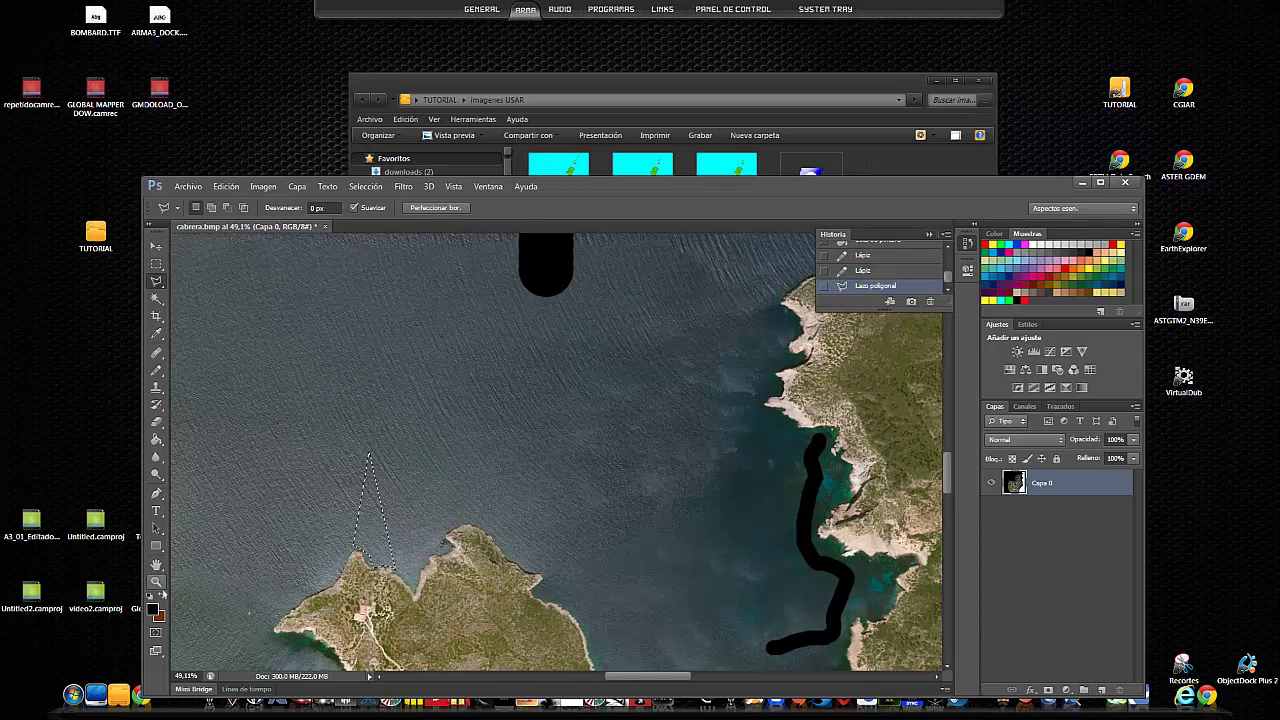
{"action": "left_click", "coordinate": [156, 474]}
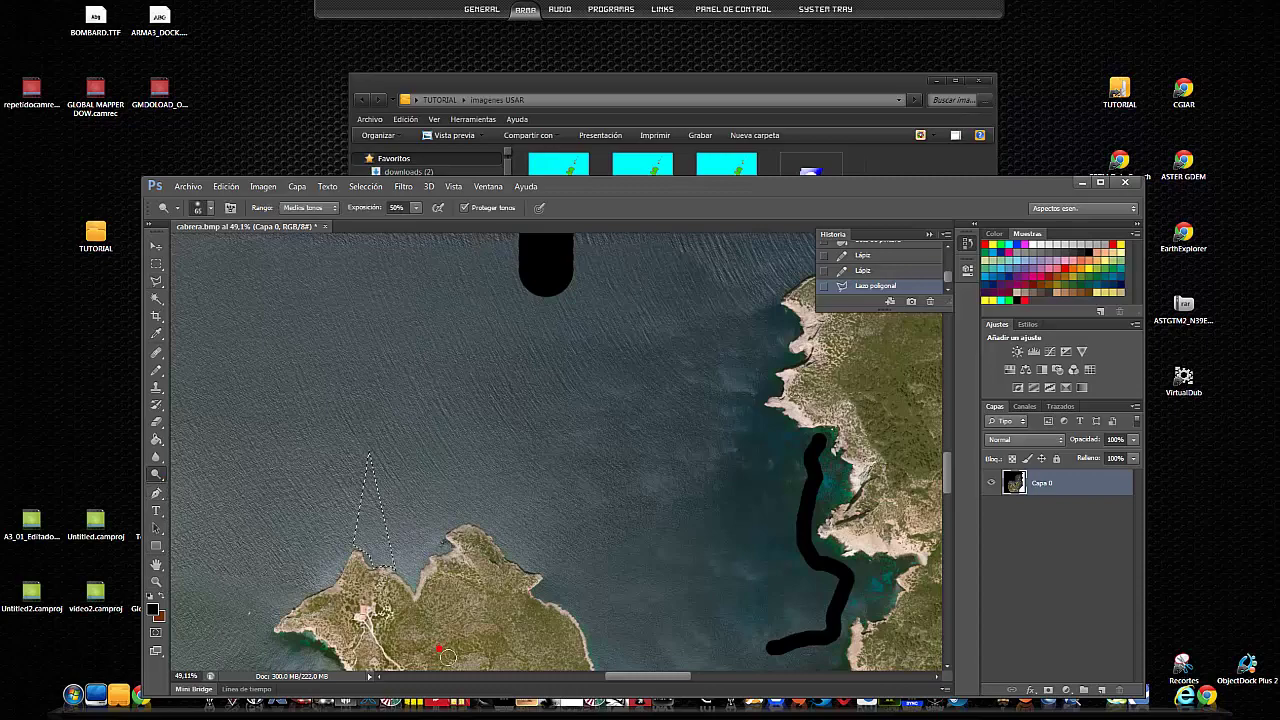
{"action": "left_click", "coordinate": [452, 635]}
{"action": "right_click", "coordinate": [452, 635]}
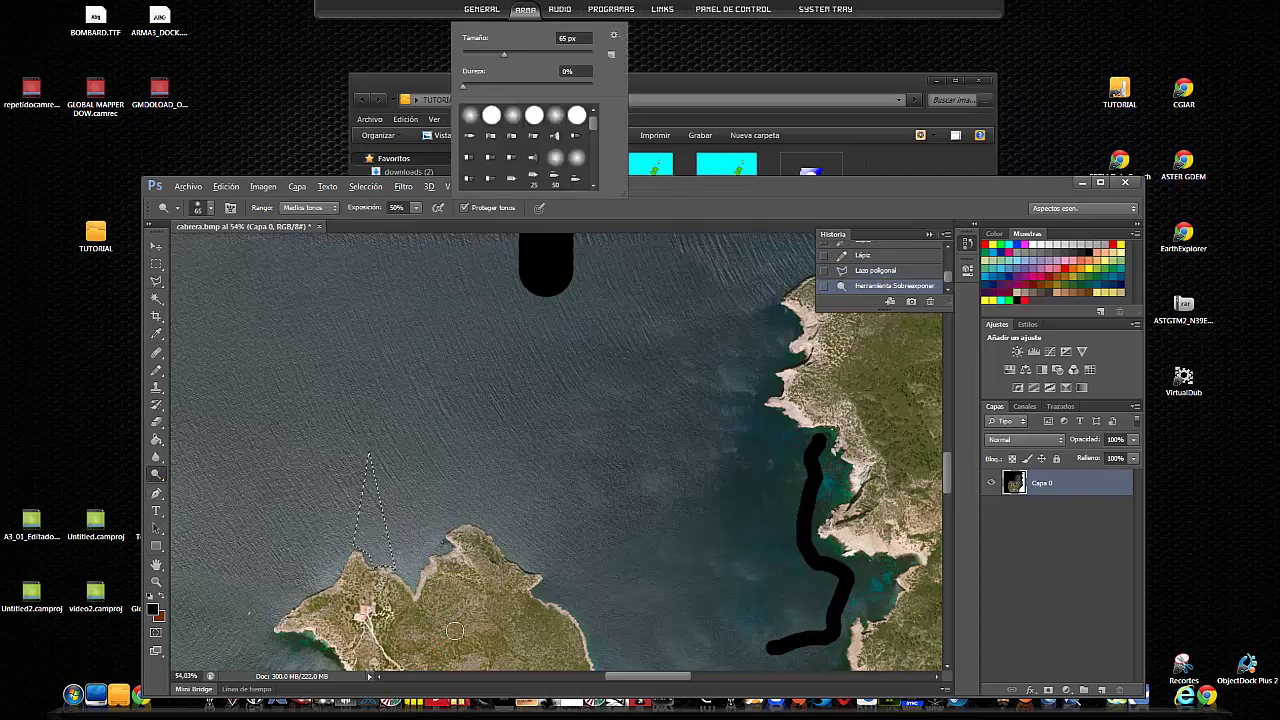
{"action": "scroll", "coordinate": [459, 635], "scroll_direction": "up", "scroll_amount": 2}
{"action": "scroll", "coordinate": [459, 635], "scroll_direction": "up", "scroll_amount": 2}
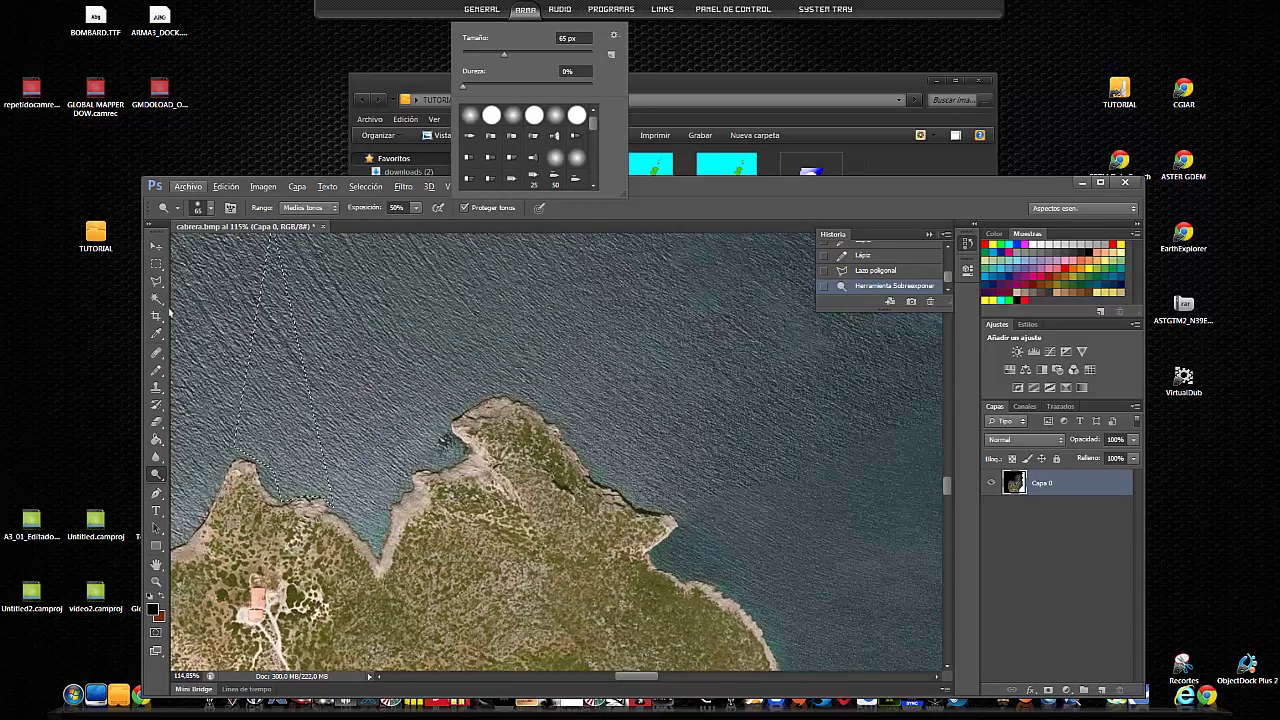
{"action": "left_click", "coordinate": [157, 282]}
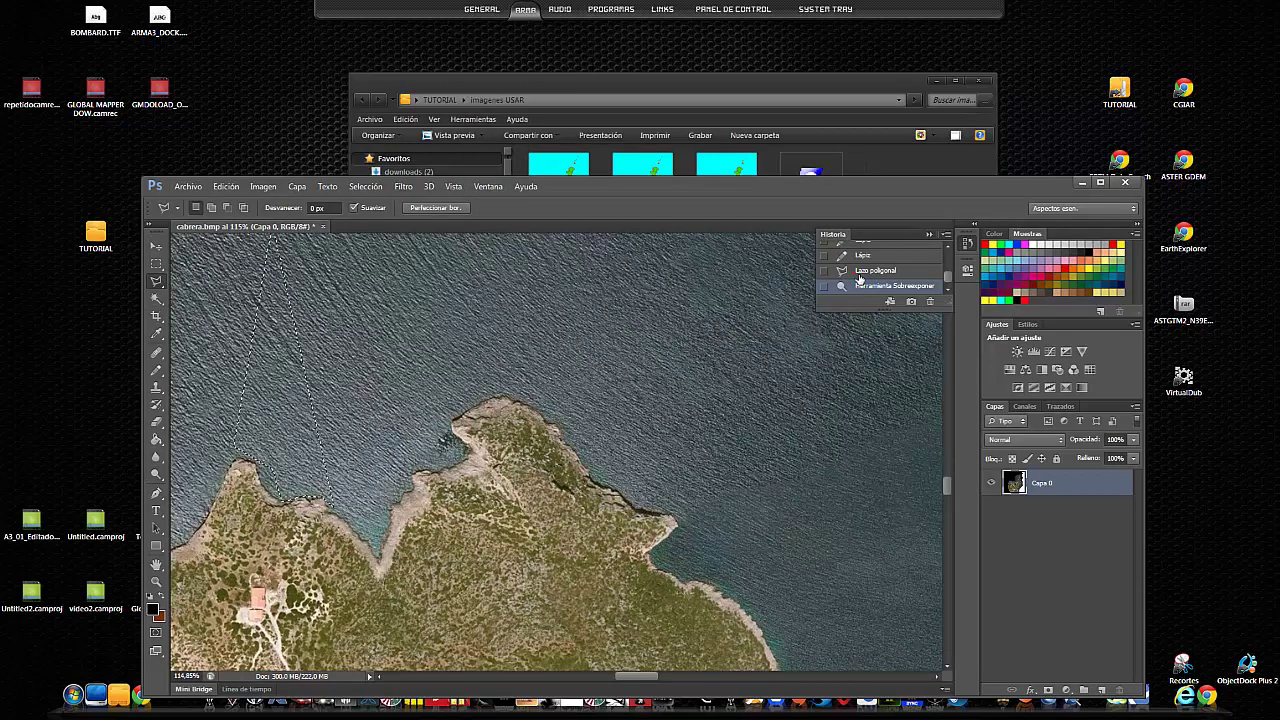
- Undo the dodge and previous selection, then trace a new polygonal selection around the left-coast bay
{"action": "key", "text": "ctrl+z"}
{"action": "key", "text": "ctrl+alt+z"}
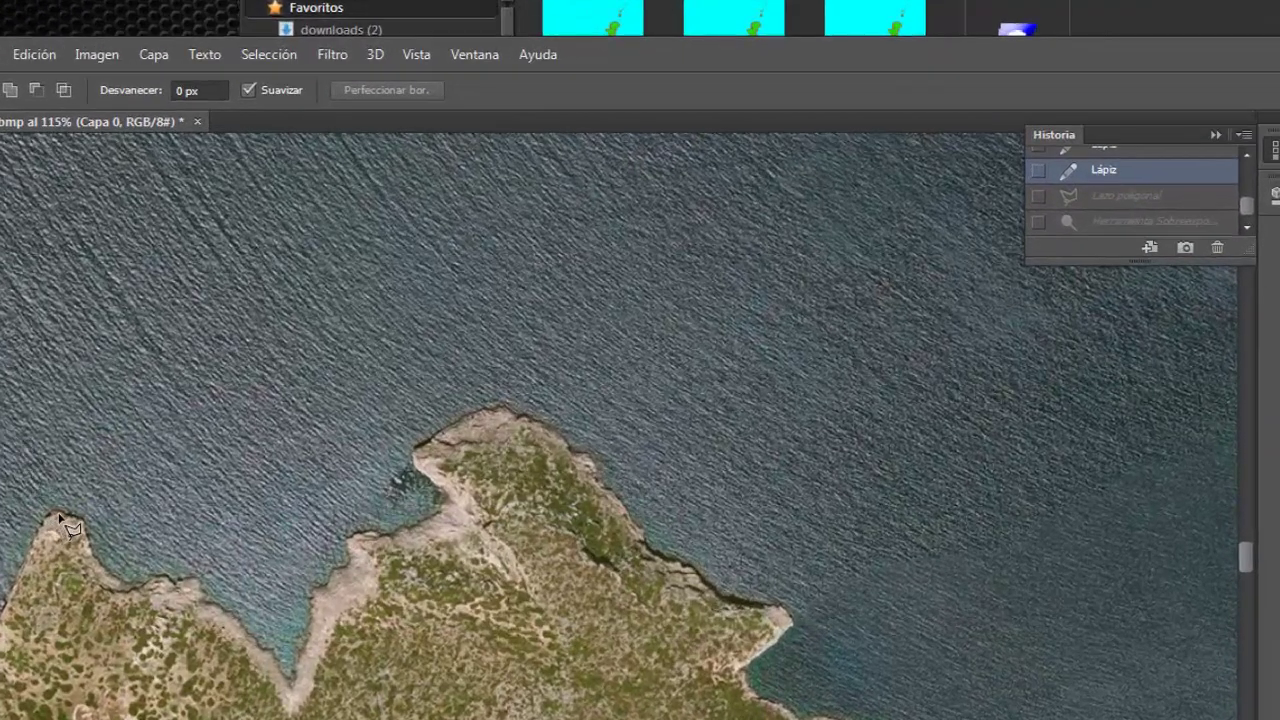
{"action": "left_click", "coordinate": [232, 462]}
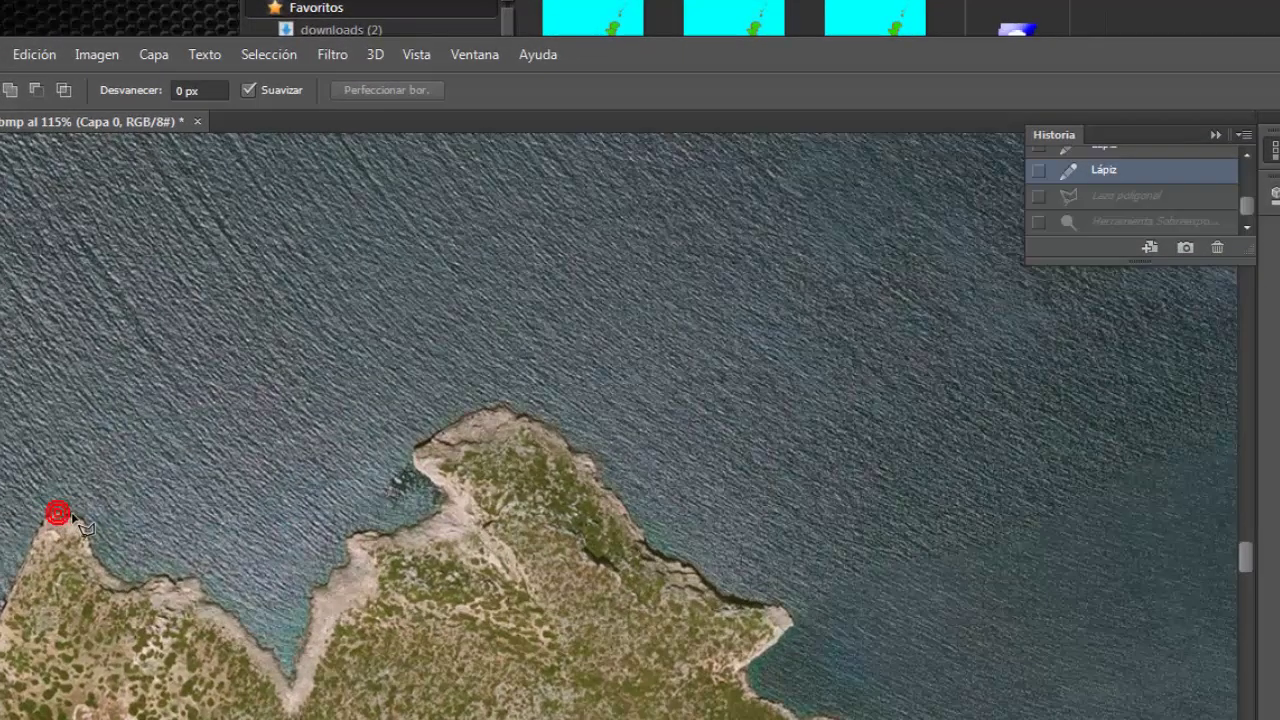
{"action": "left_click", "coordinate": [99, 560]}
{"action": "left_click", "coordinate": [115, 570]}
{"action": "left_click", "coordinate": [189, 579]}
{"action": "left_click", "coordinate": [292, 690]}
{"action": "left_click", "coordinate": [315, 590]}
{"action": "left_click", "coordinate": [443, 508]}
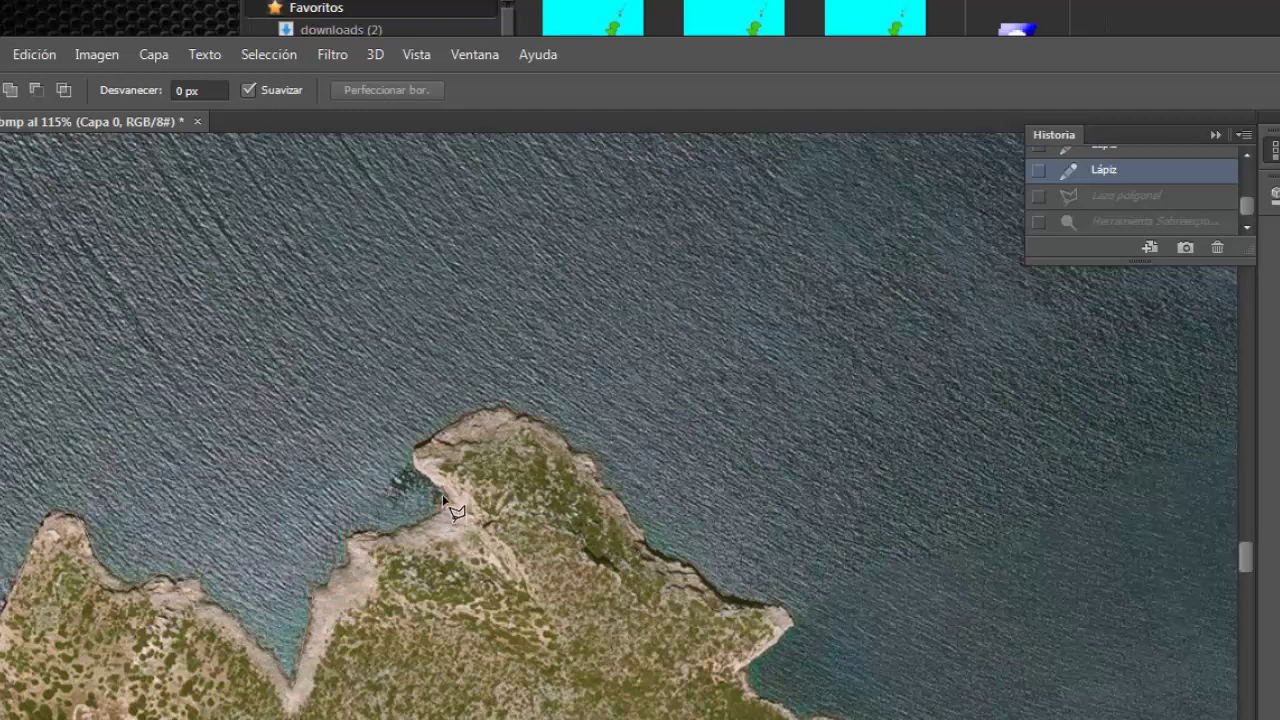
{"action": "double_click", "coordinate": [92, 519]}
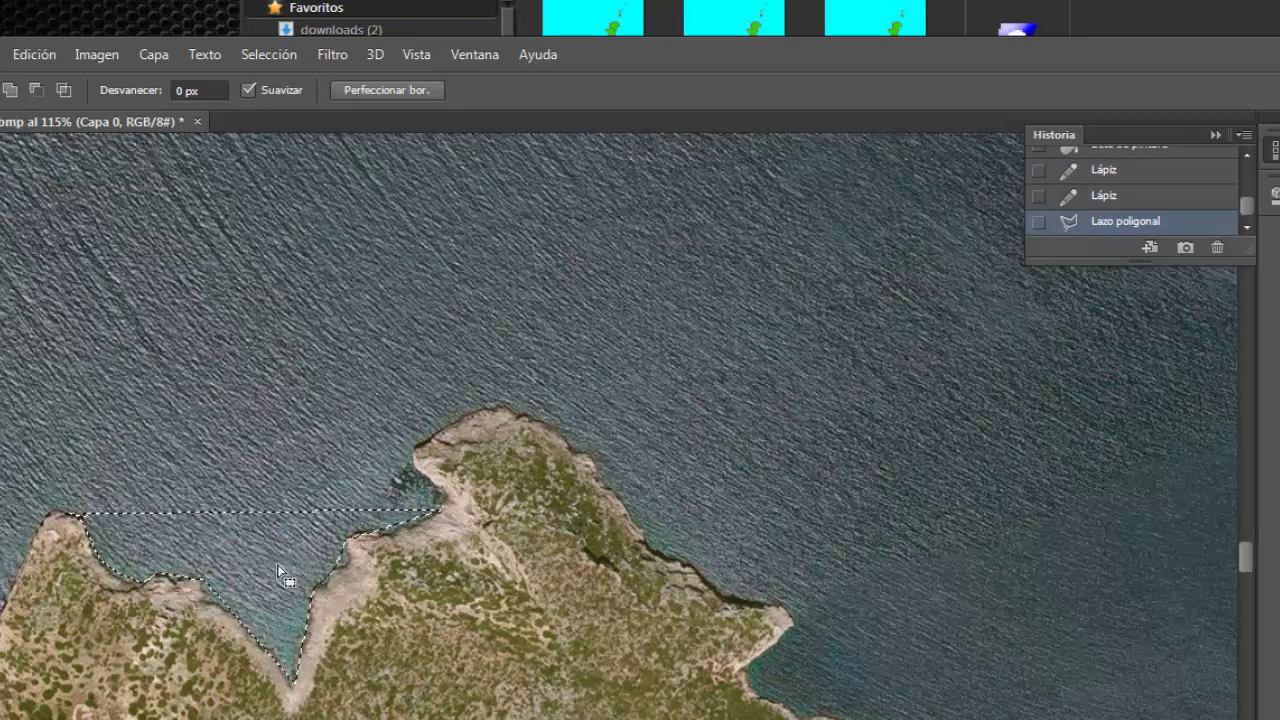
- Invert the selection to exclude the bay and paint-bucket a patch of sea black
{"action": "left_click", "coordinate": [249, 63]}
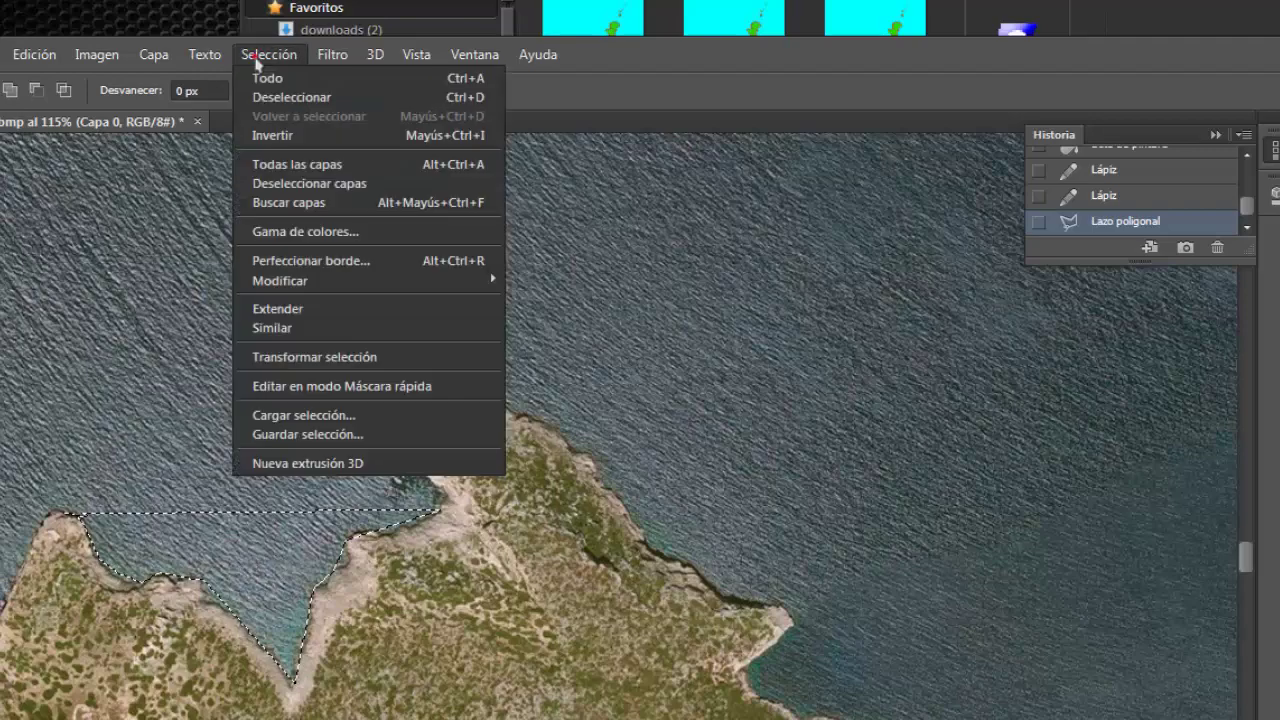
{"action": "left_click", "coordinate": [273, 136]}
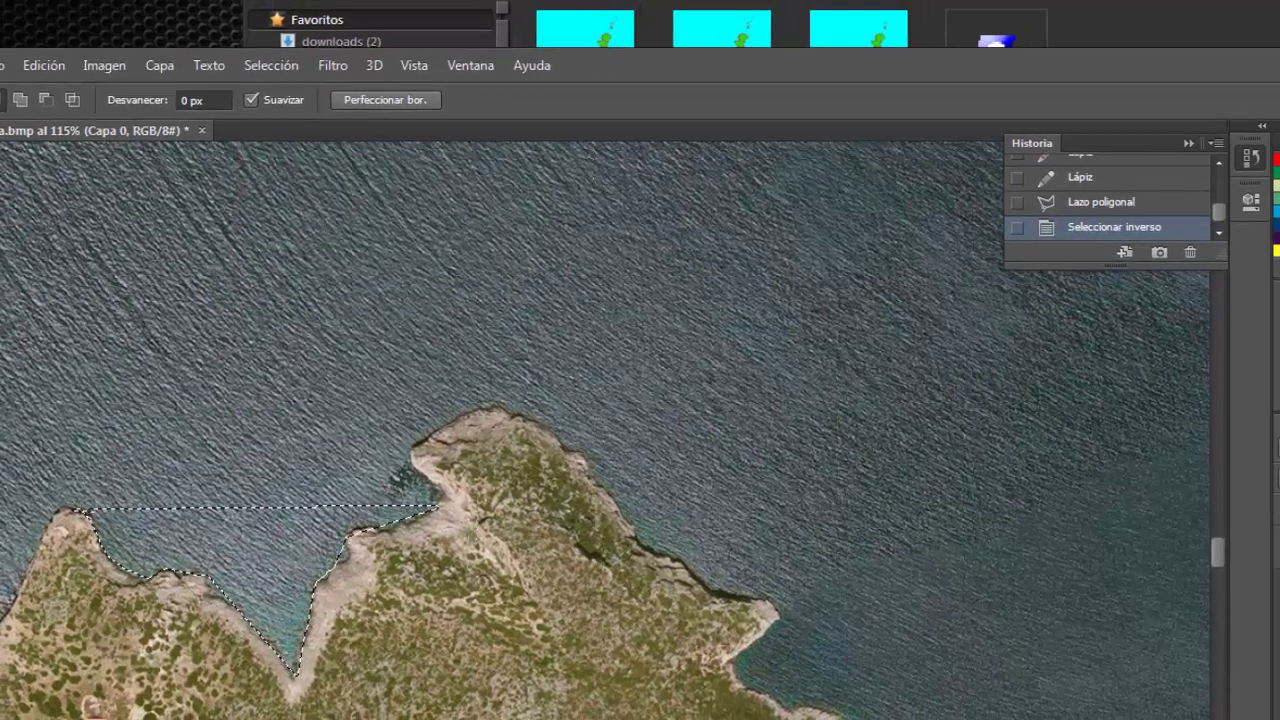
{"action": "key", "text": "g"}
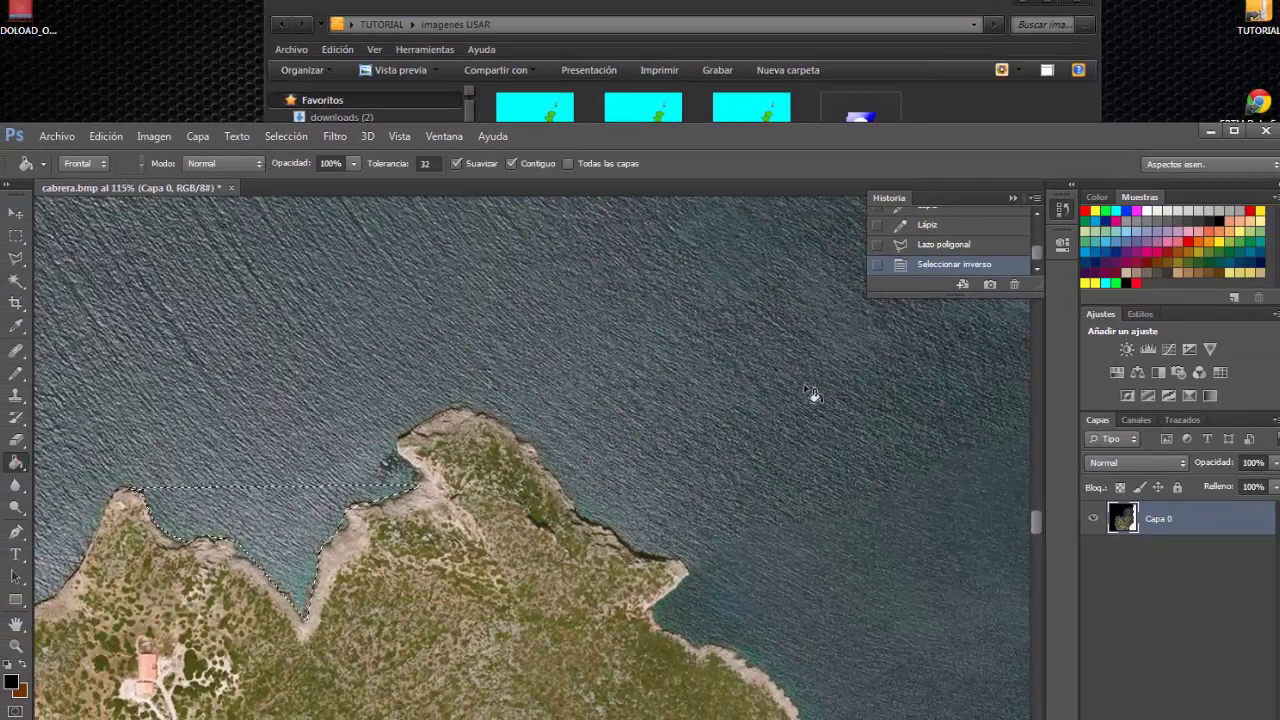
{"action": "left_click", "coordinate": [223, 377]}
- Paint-bucket the coastal water patches and the open sea black, leaving the bay untouched
{"action": "left_click", "coordinate": [245, 428]}
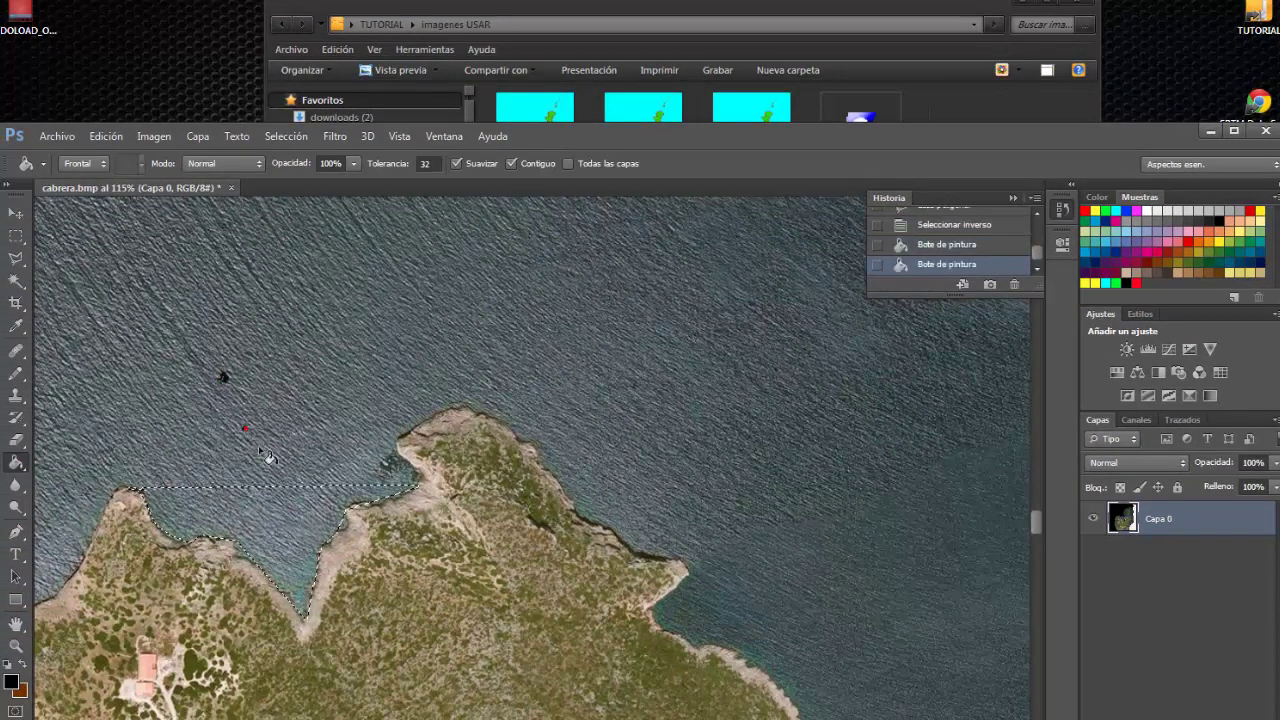
{"action": "left_click", "coordinate": [300, 447]}
{"action": "left_click", "coordinate": [414, 376]}
{"action": "left_click", "coordinate": [470, 352]}
{"action": "left_click", "coordinate": [585, 322]}
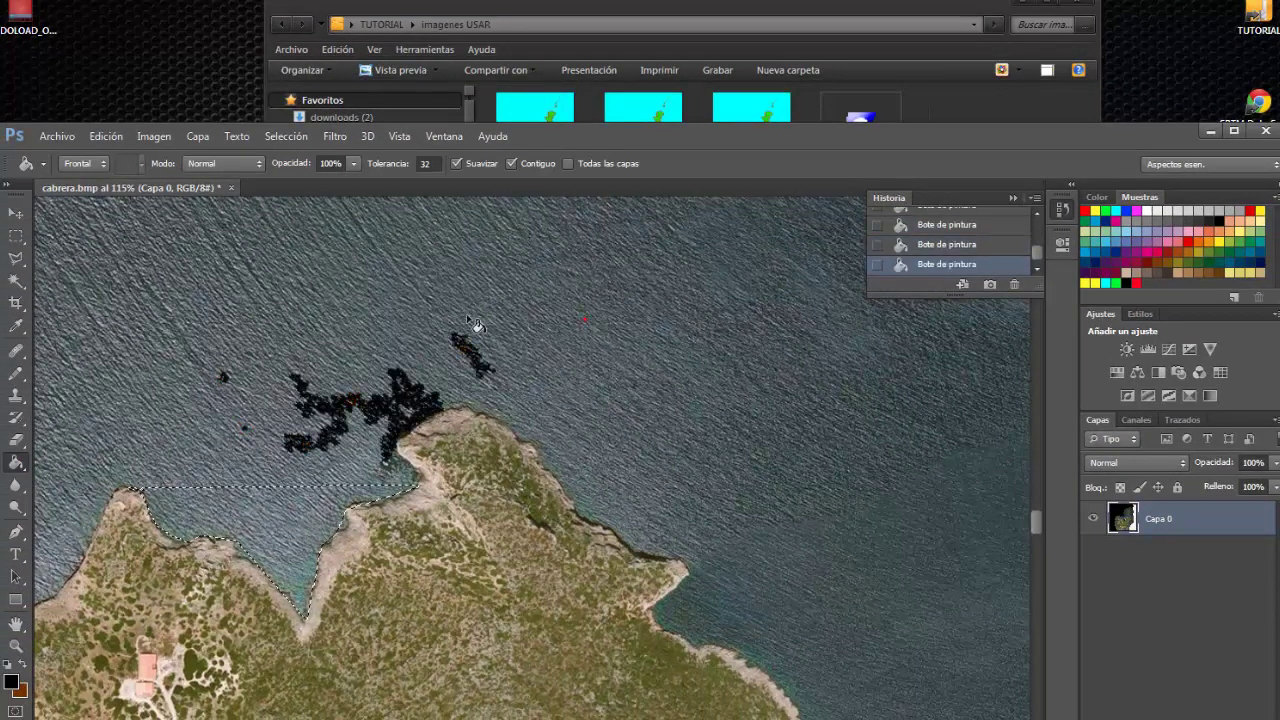
{"action": "left_click", "coordinate": [409, 320]}
{"action": "left_click", "coordinate": [266, 503]}
{"action": "left_click", "coordinate": [275, 528]}
{"action": "left_click", "coordinate": [150, 382]}
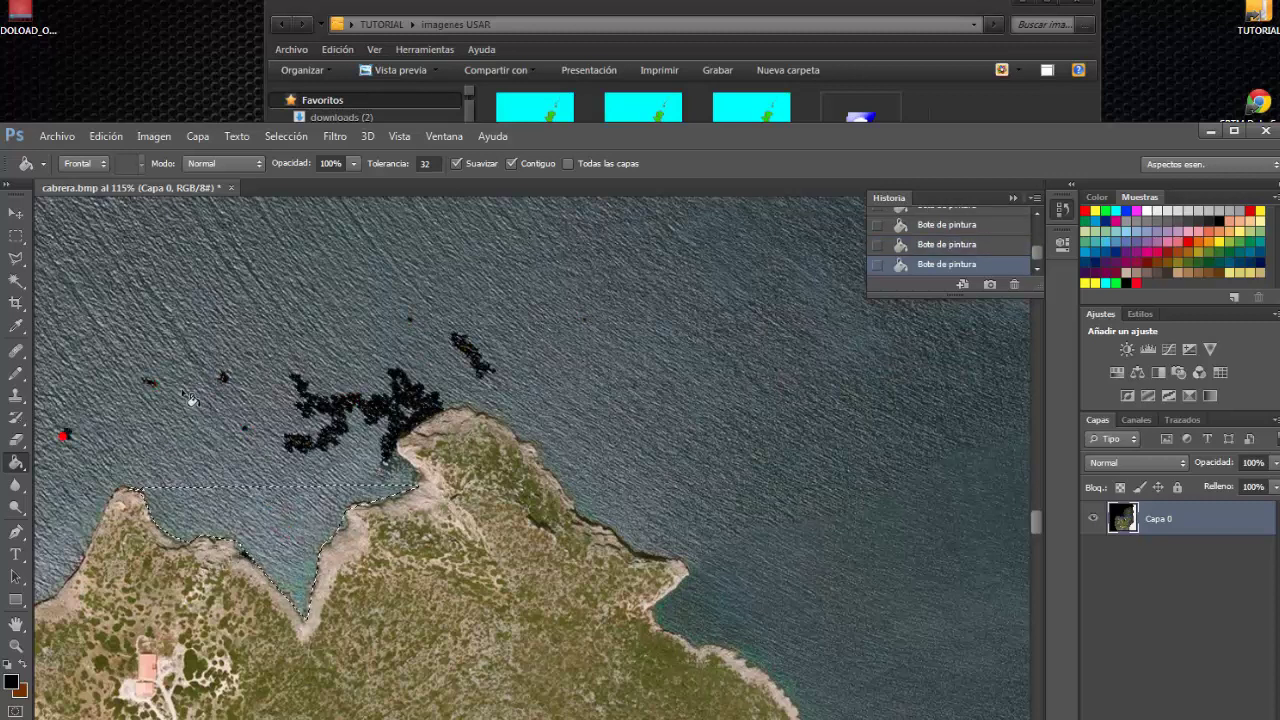
{"action": "left_click", "coordinate": [797, 480]}
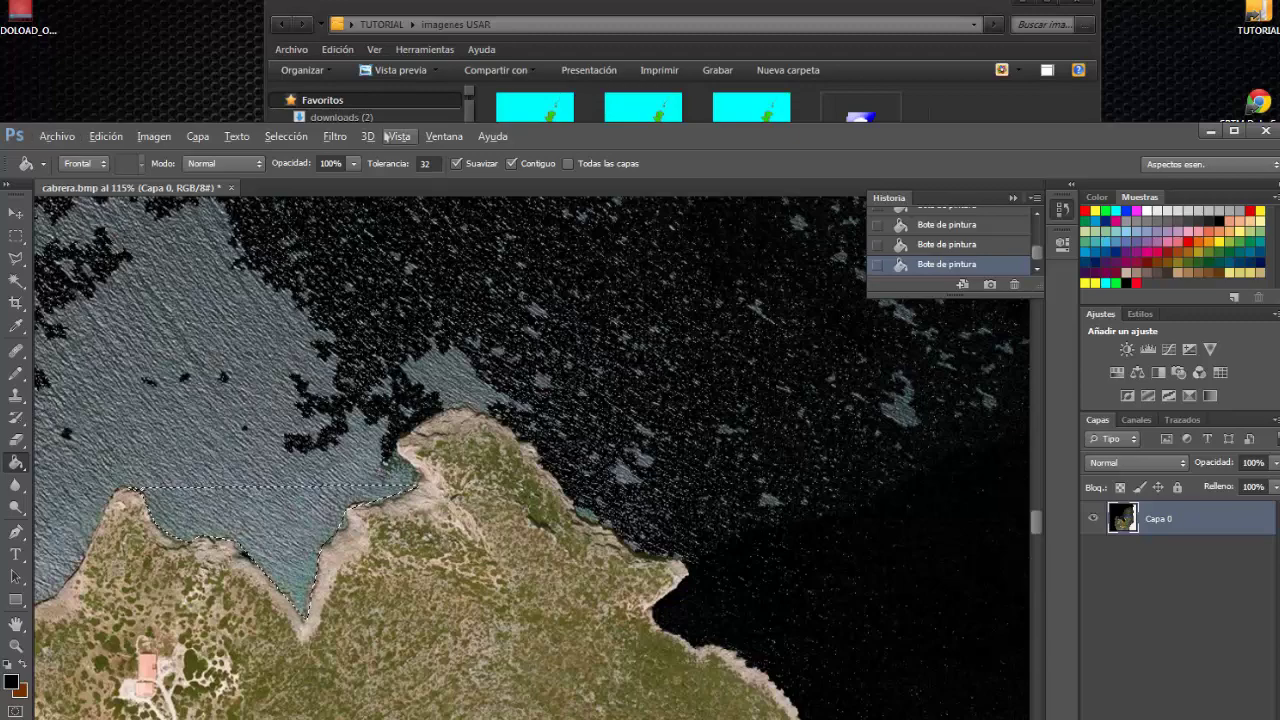
- Fit the image on screen, deselect, and check Image Size shows 10240 × 10240 pixels
{"action": "left_click", "coordinate": [399, 136]}
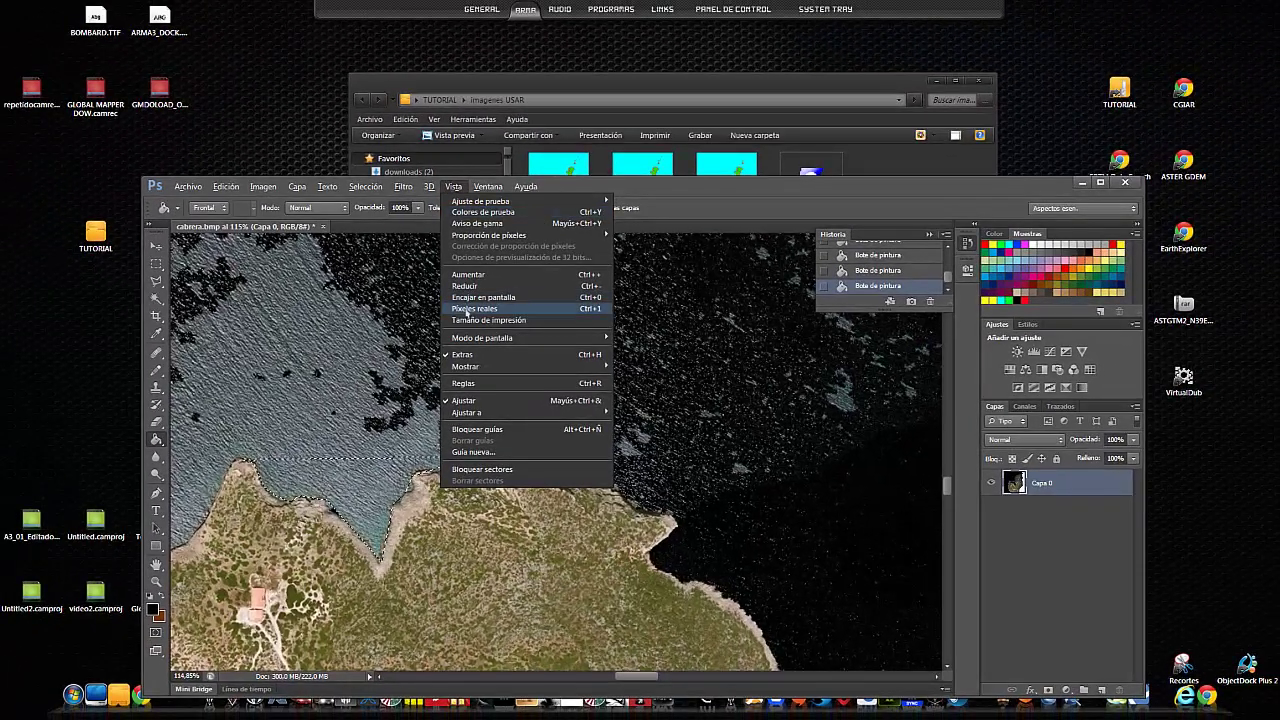
{"action": "left_click", "coordinate": [471, 298]}
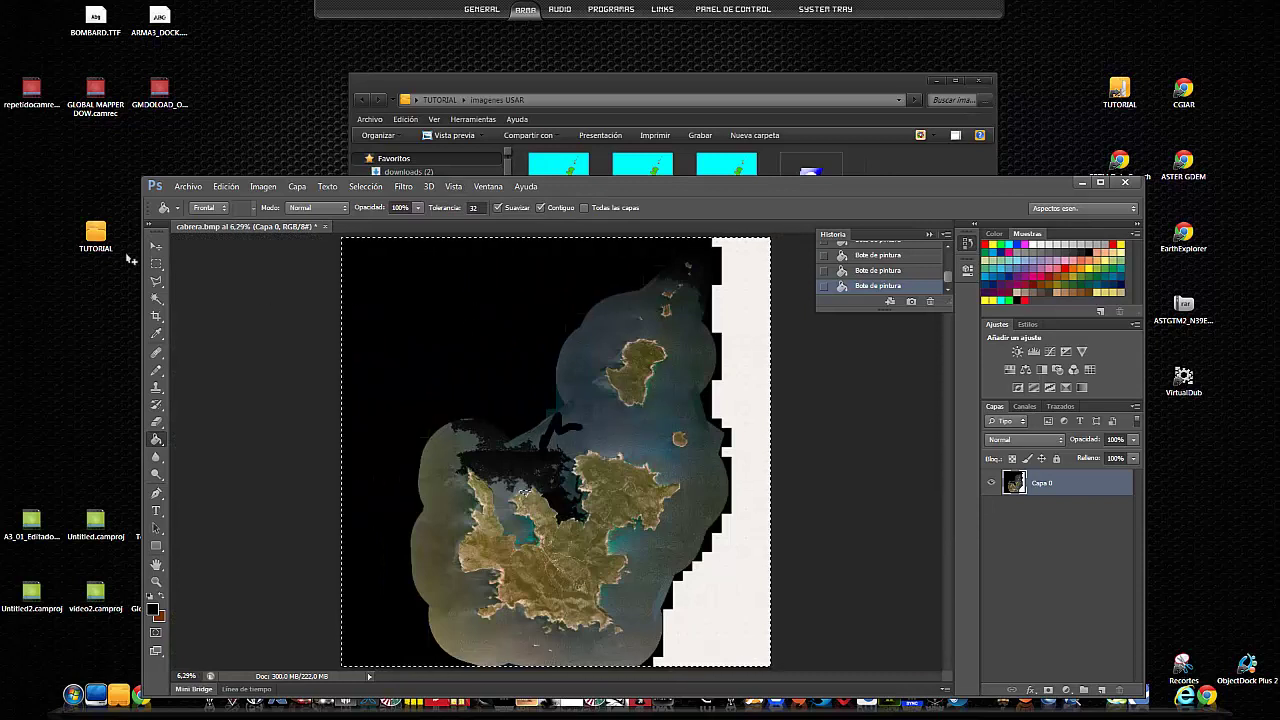
{"action": "left_click", "coordinate": [156, 264]}
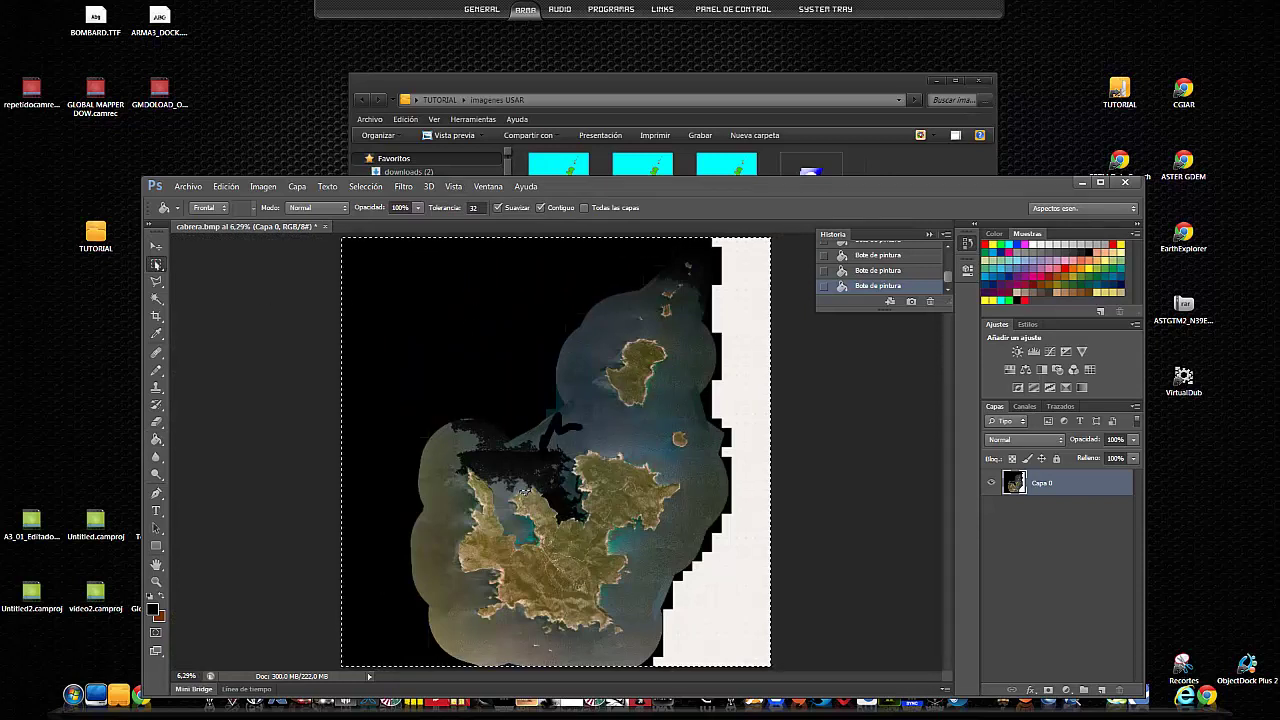
{"action": "right_click", "coordinate": [407, 342]}
{"action": "left_click", "coordinate": [438, 350]}
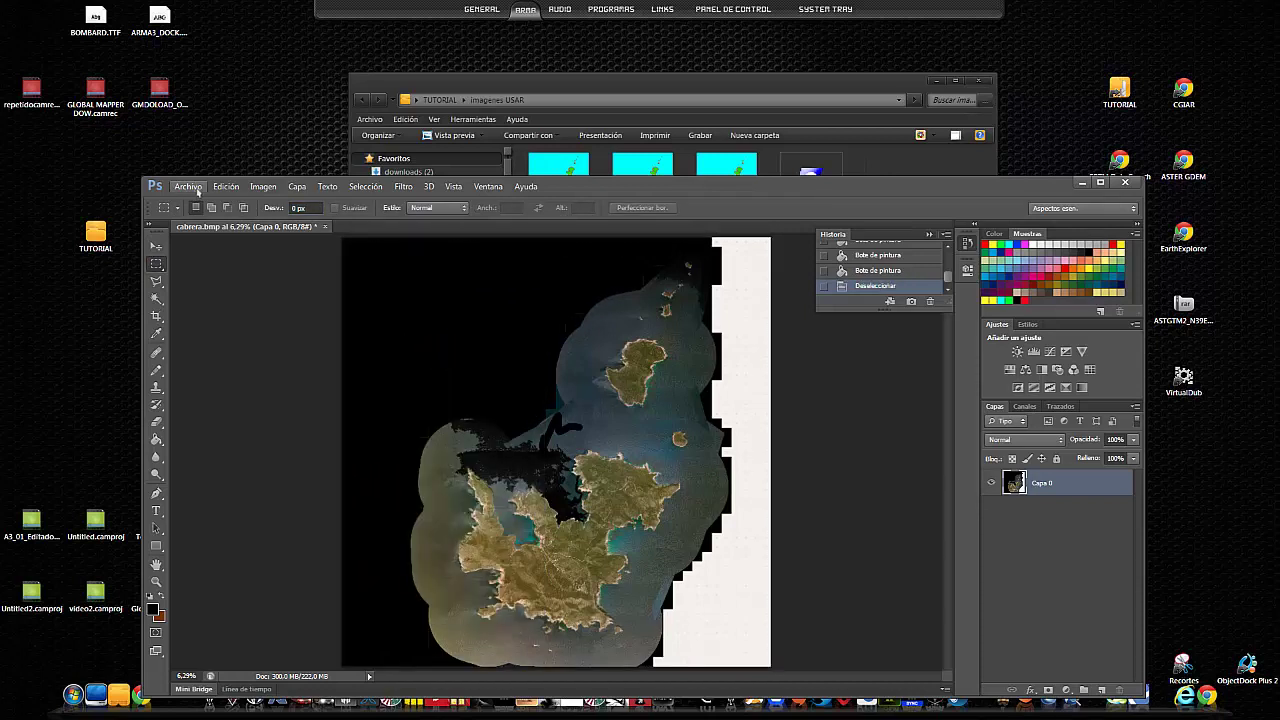
{"action": "left_click", "coordinate": [270, 191]}
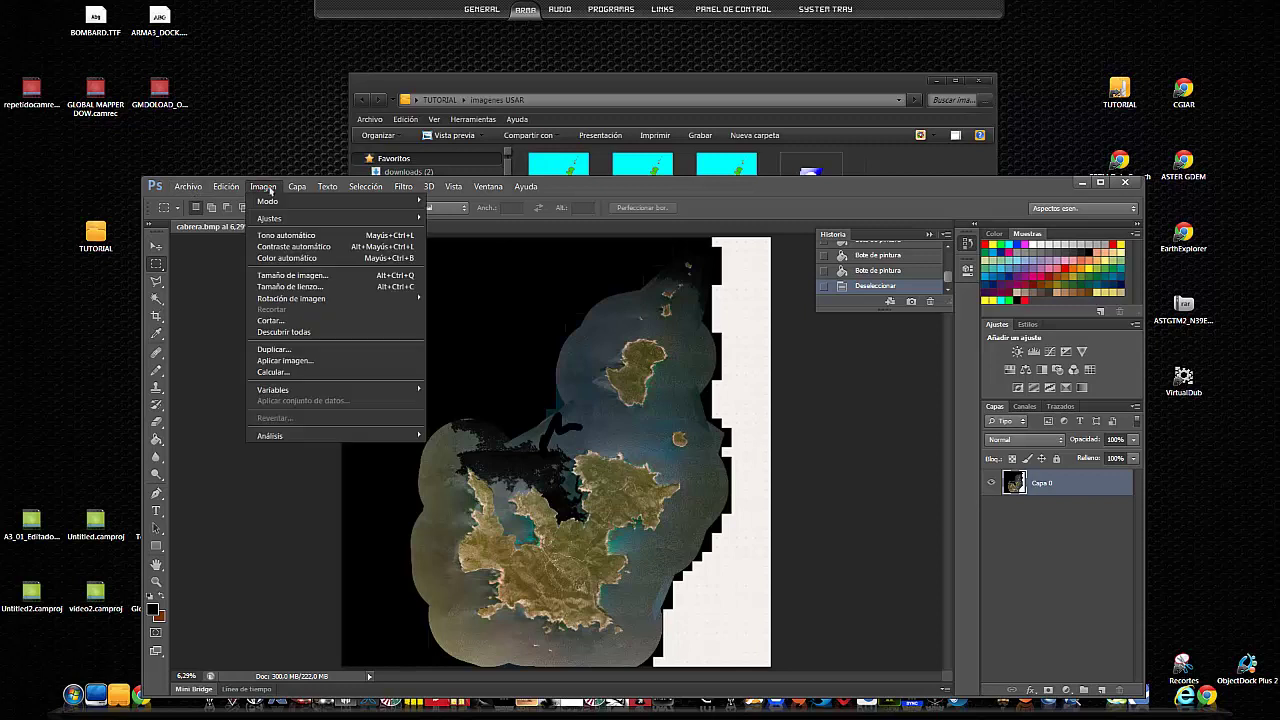
{"action": "left_click", "coordinate": [274, 276]}
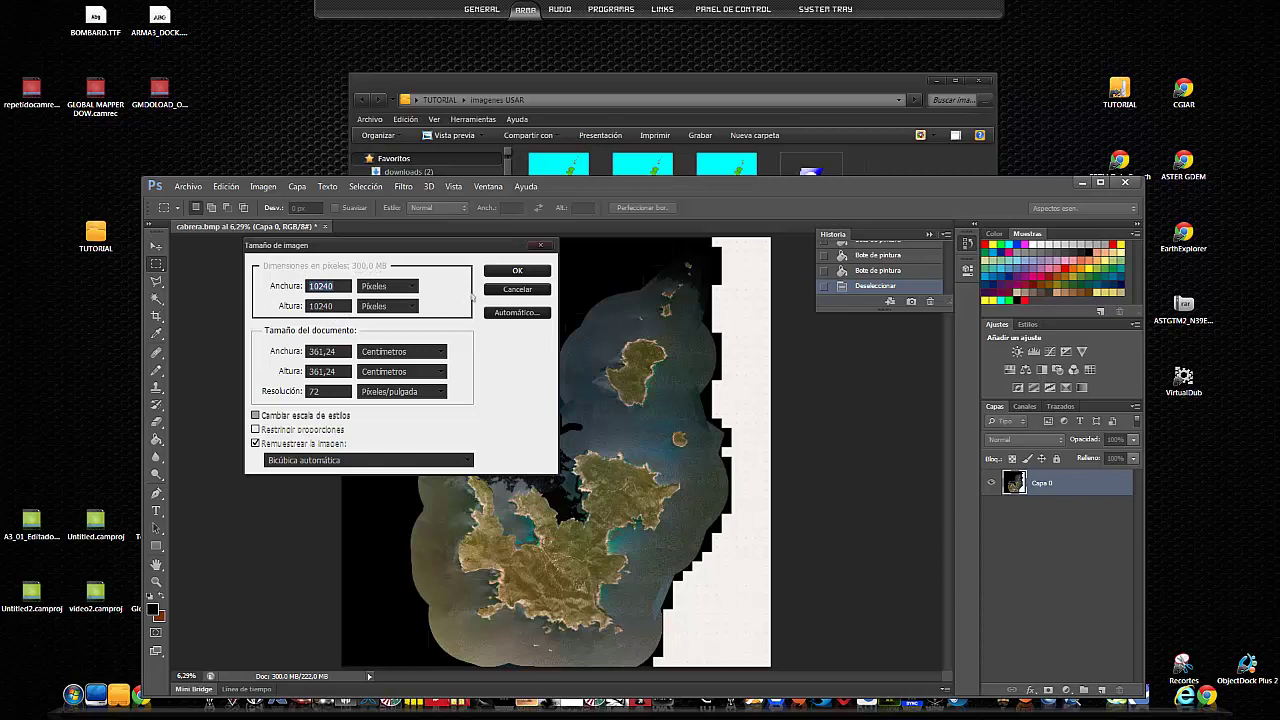
- Save the image as PNG named sat_10240, replacing the existing file and accepting PNG options
{"action": "left_click", "coordinate": [514, 272]}
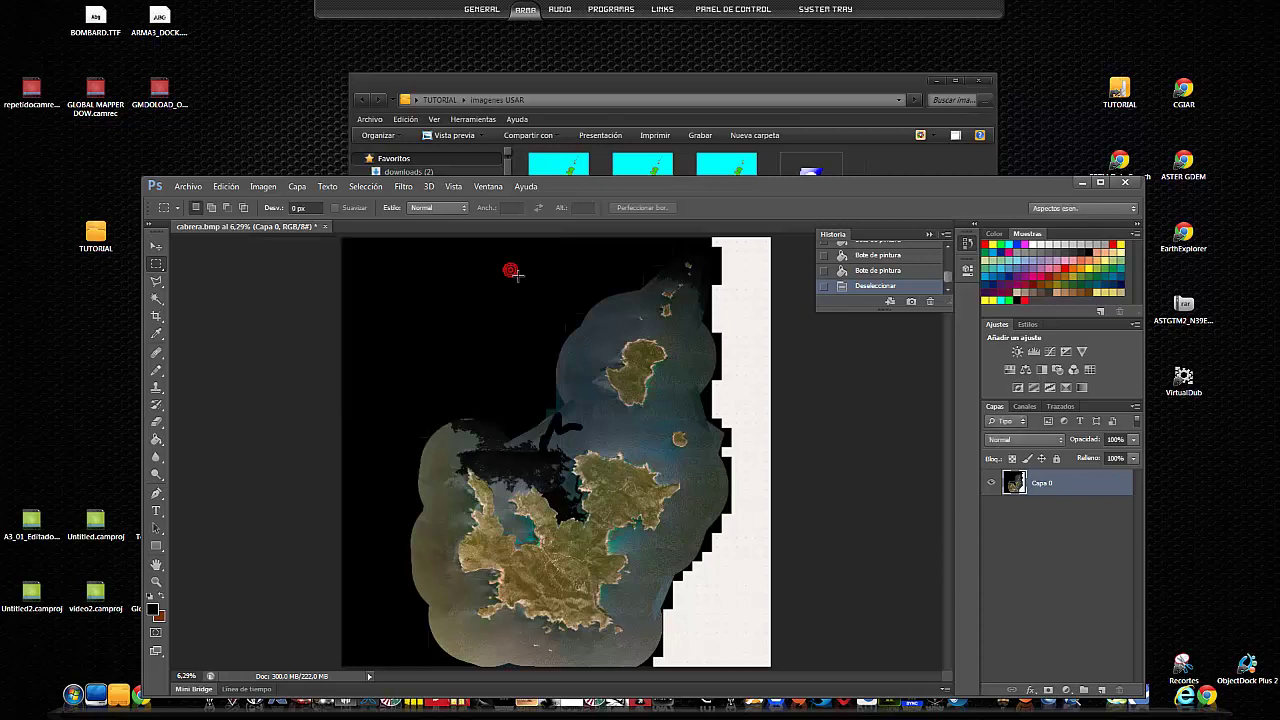
{"action": "left_click", "coordinate": [203, 189]}
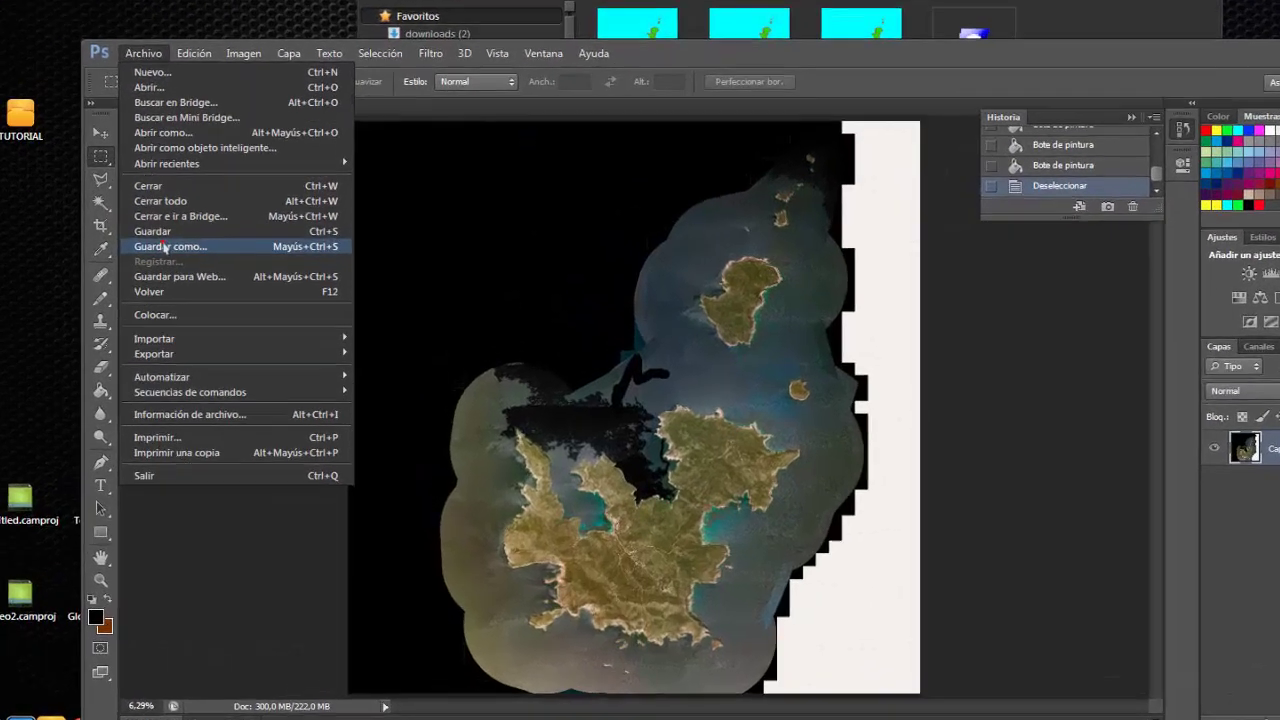
{"action": "left_click", "coordinate": [203, 331]}
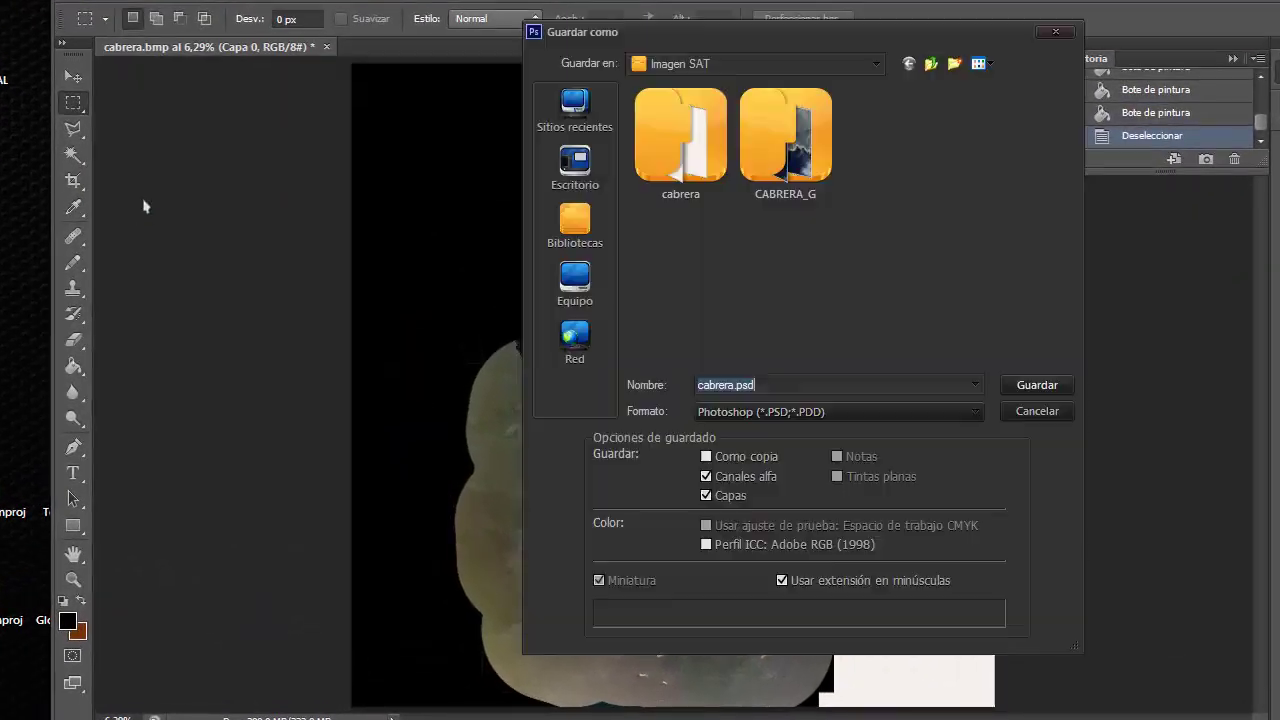
{"action": "left_click", "coordinate": [810, 414]}
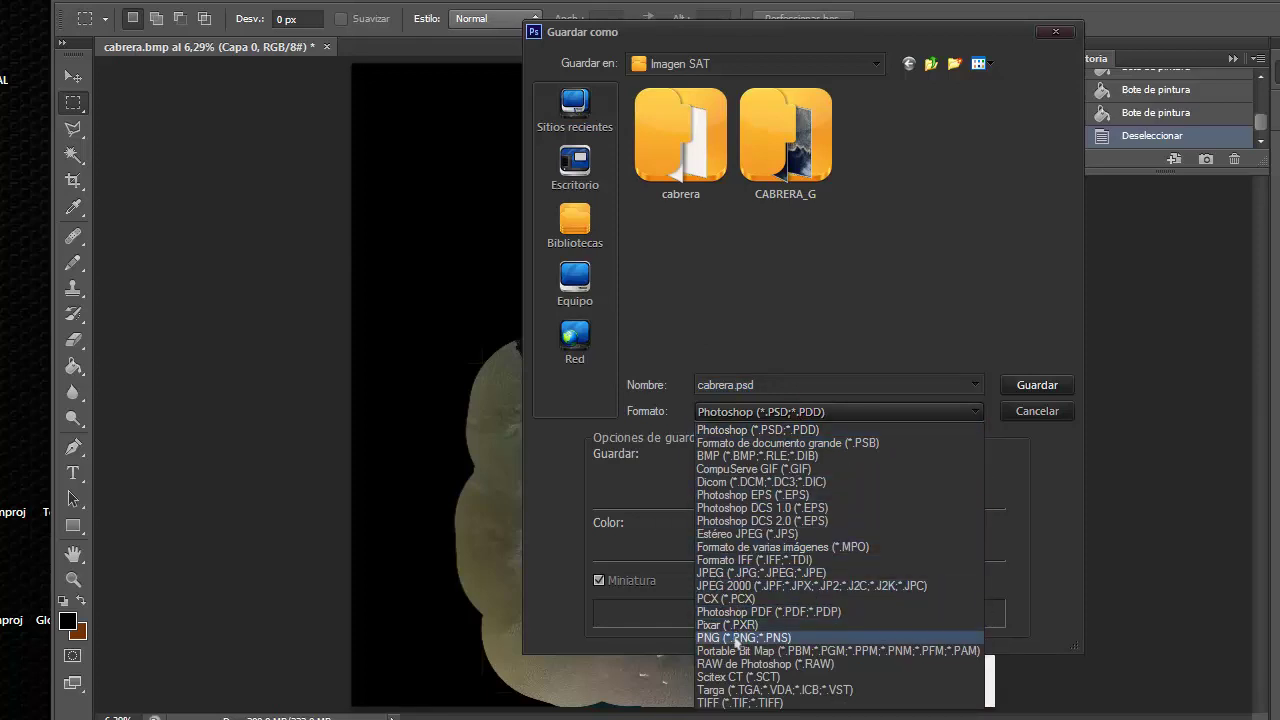
{"action": "left_click", "coordinate": [738, 638]}
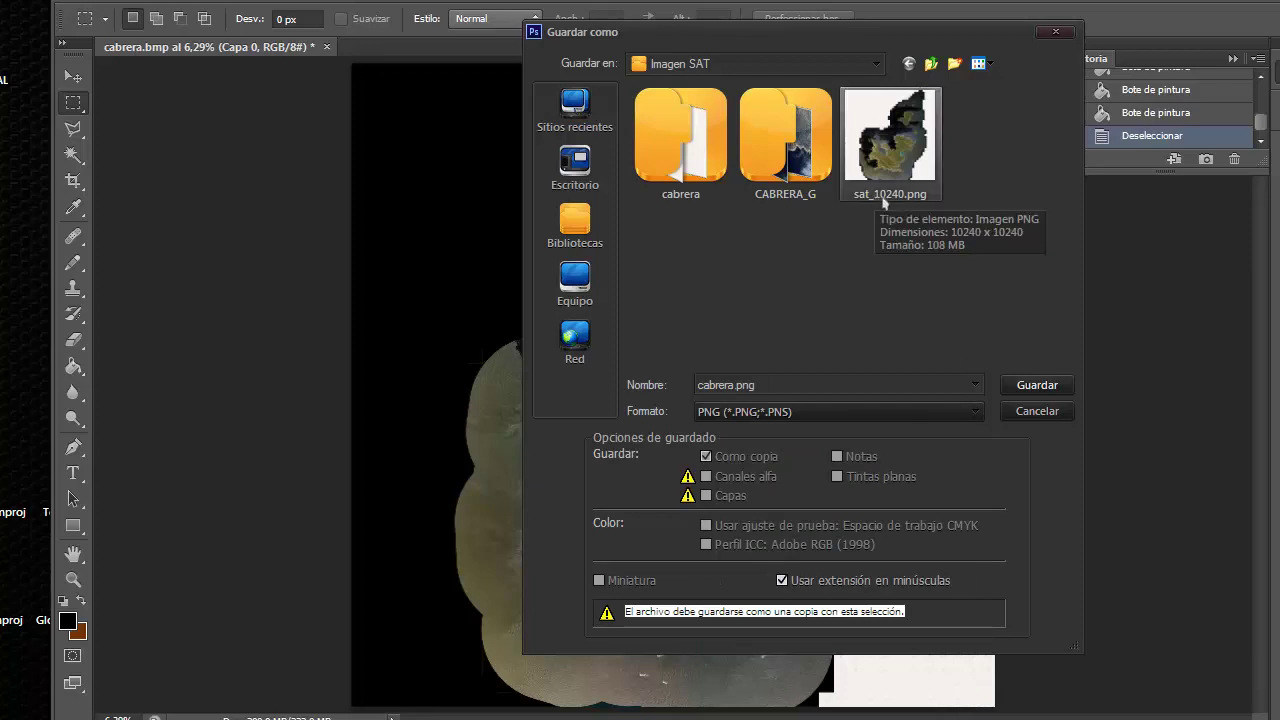
{"action": "mouse_move", "coordinate": [889, 145]}
{"action": "left_click", "coordinate": [765, 385]}
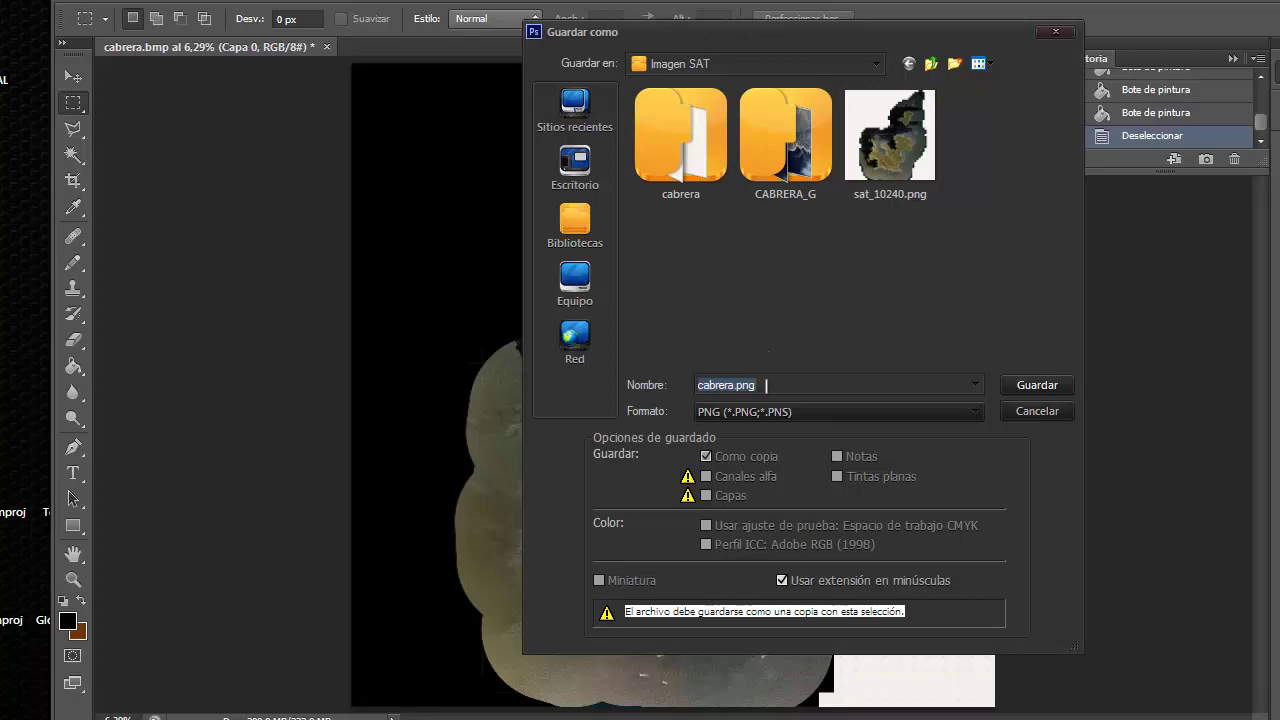
{"action": "type", "text": "sat_10240"}
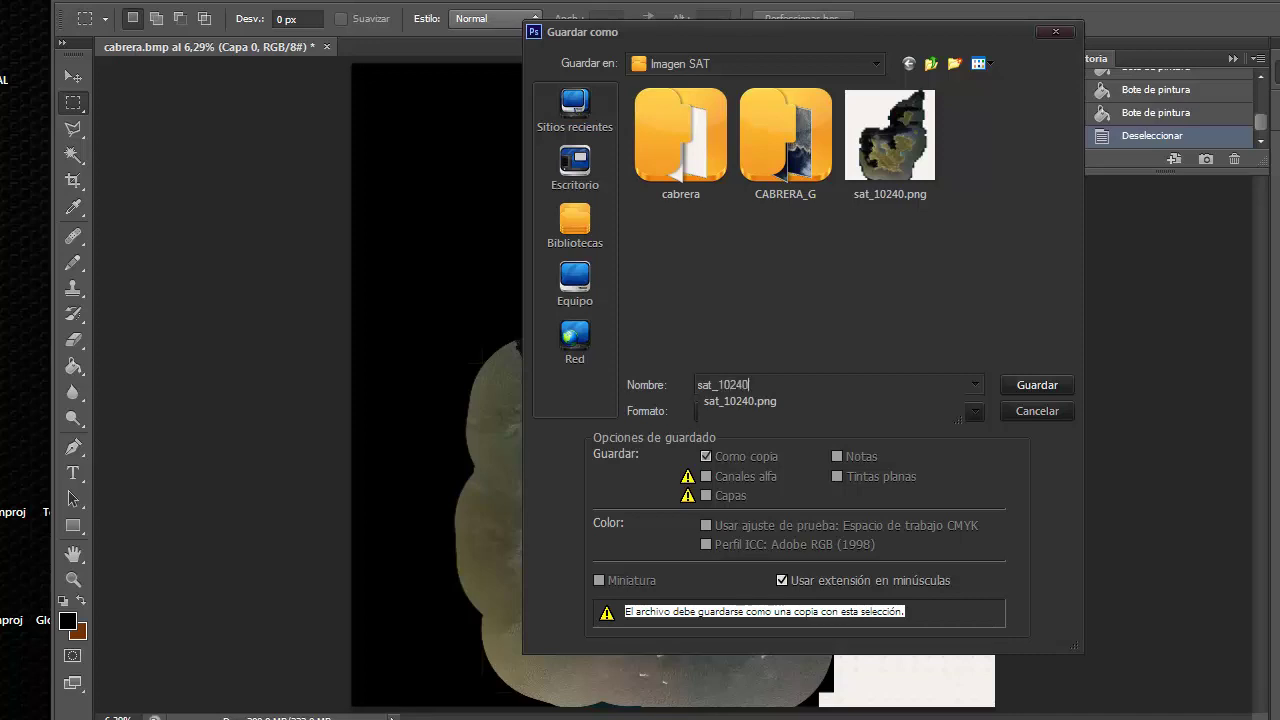
{"action": "key", "text": "Return"}
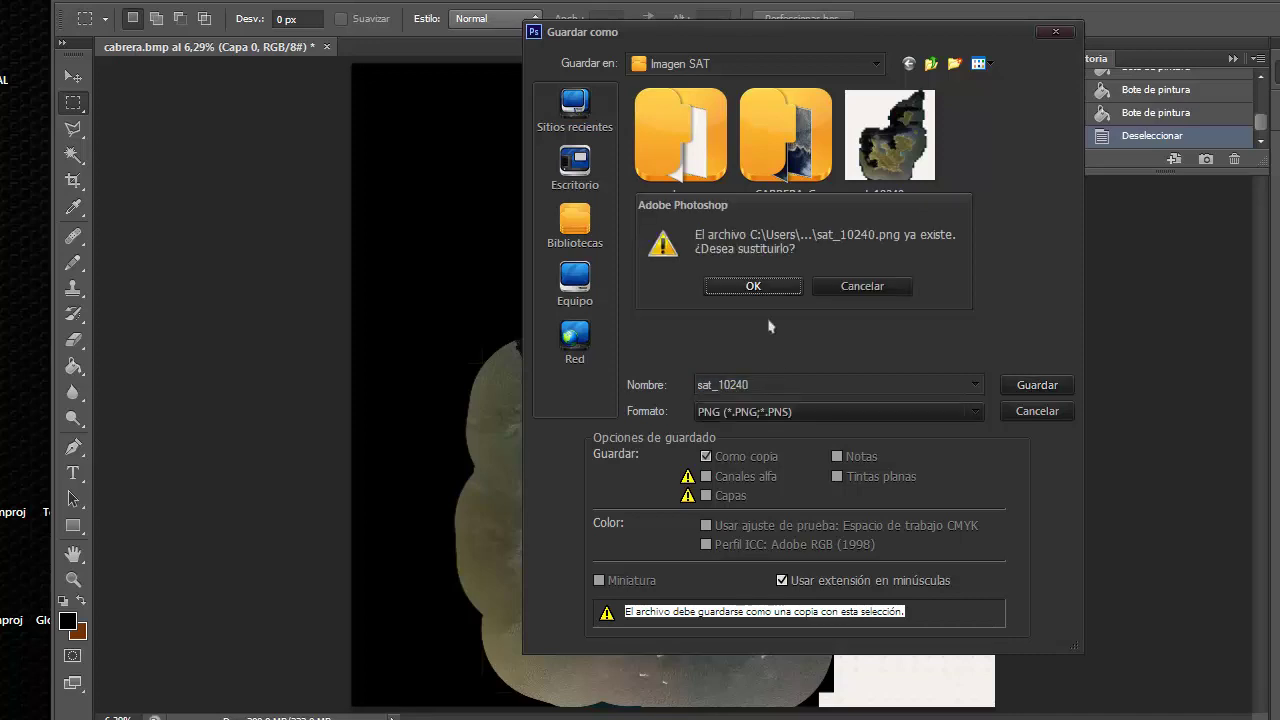
{"action": "left_click", "coordinate": [771, 289]}
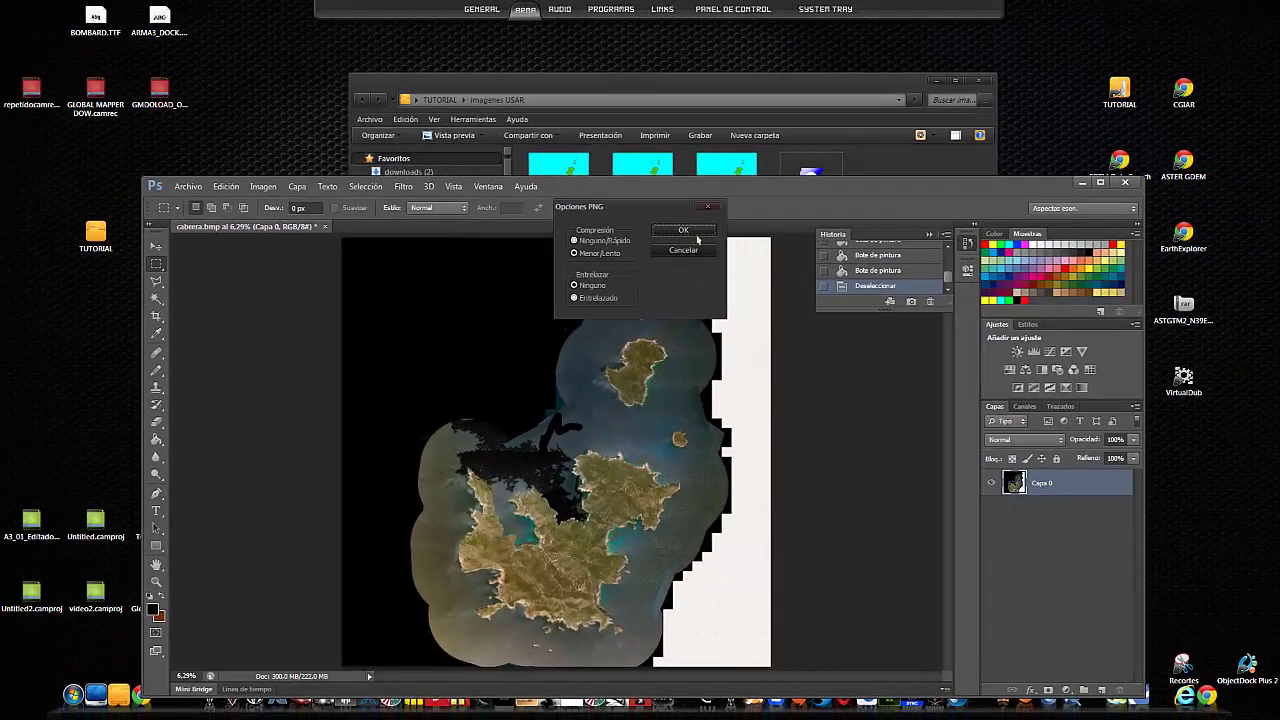
{"action": "left_click", "coordinate": [700, 238]}
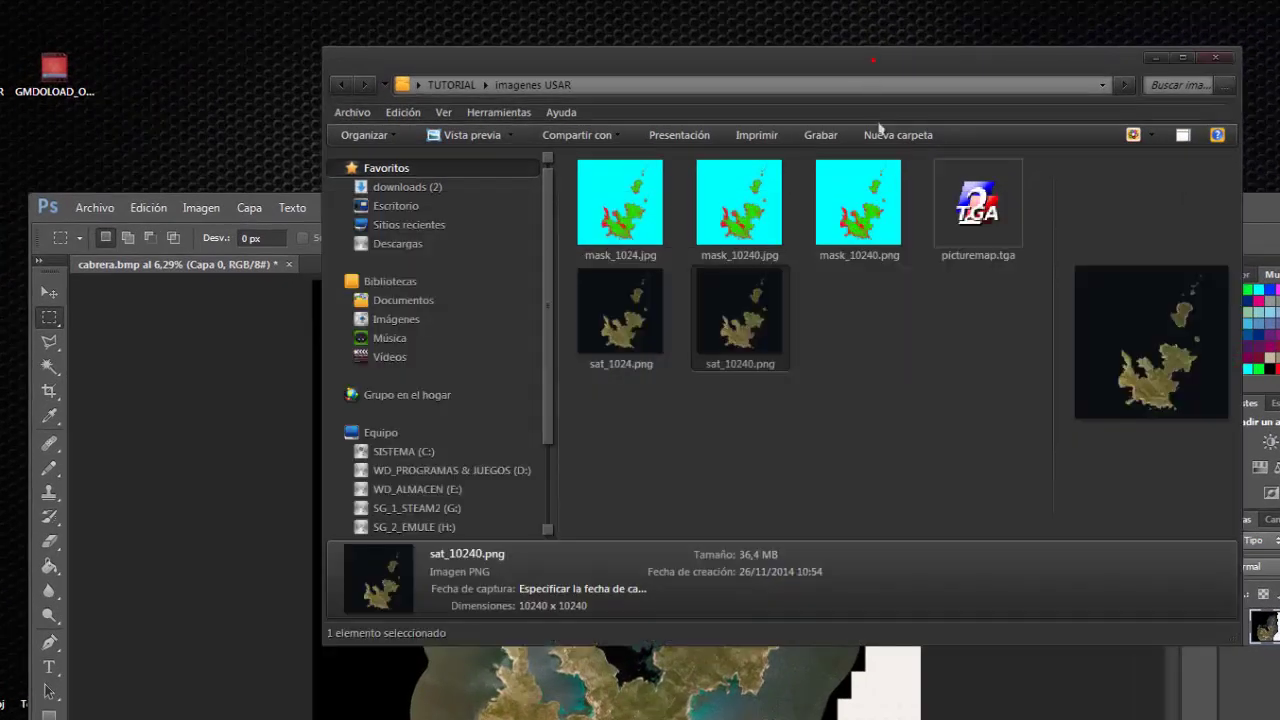
- Preview sat_10240.png in Windows Photo Viewer, zooming in and out, then close it
{"action": "left_click", "coordinate": [876, 68]}
{"action": "double_click", "coordinate": [726, 337]}
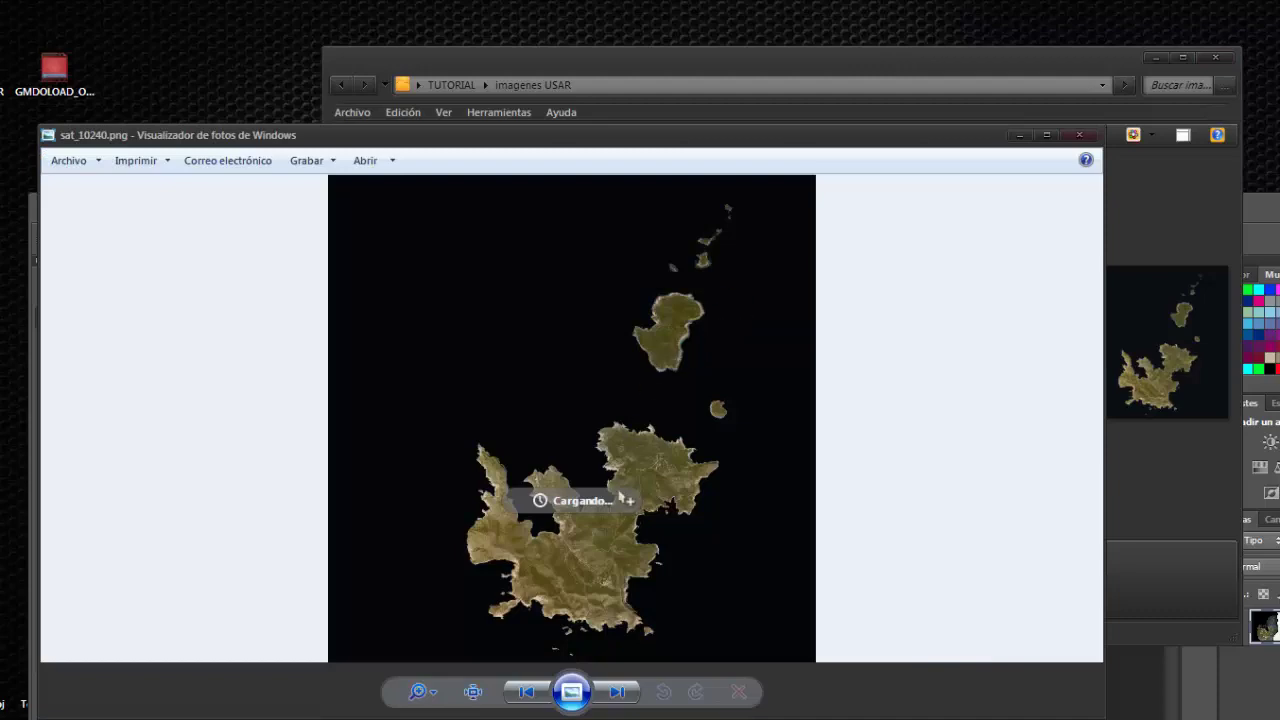
{"action": "scroll", "coordinate": [622, 498], "scroll_direction": "up", "scroll_amount": 2}
{"action": "scroll", "coordinate": [628, 504], "scroll_direction": "up", "scroll_amount": 2}
{"action": "scroll", "coordinate": [633, 510], "scroll_direction": "up", "scroll_amount": 2}
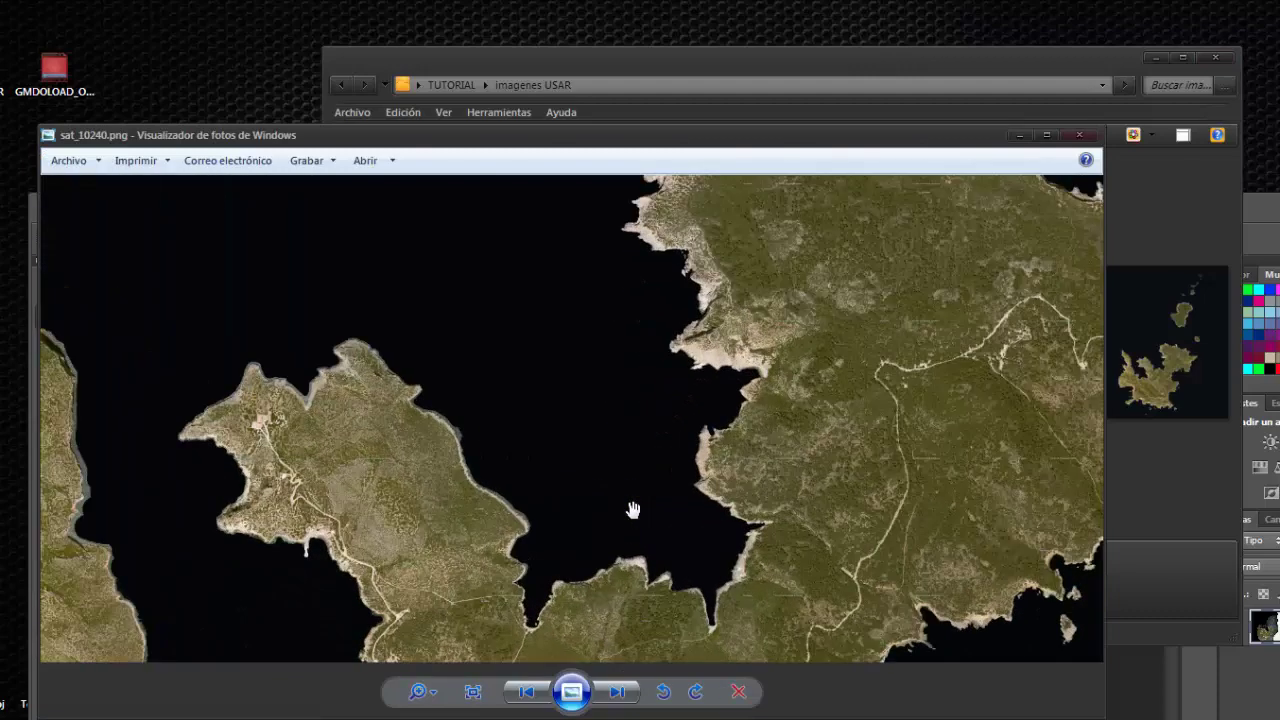
{"action": "scroll", "coordinate": [633, 510], "scroll_direction": "down", "scroll_amount": 1}
{"action": "scroll", "coordinate": [633, 510], "scroll_direction": "down", "scroll_amount": 1}
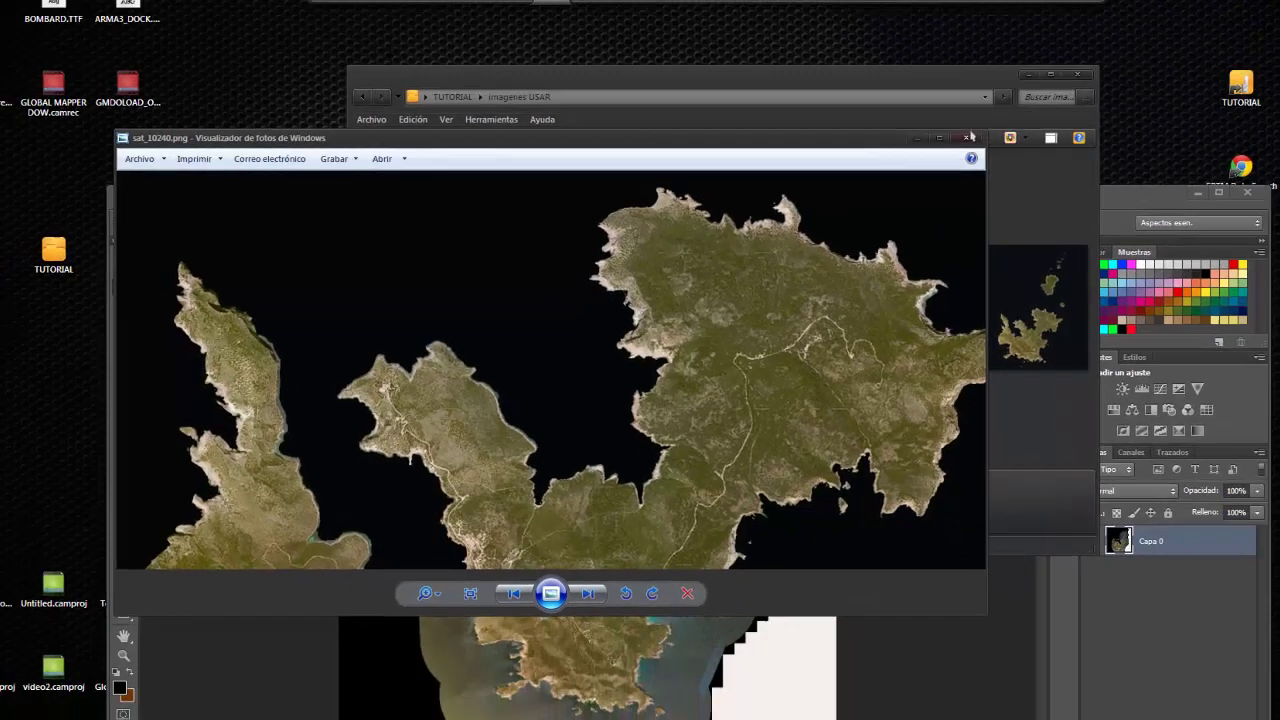
{"action": "left_click", "coordinate": [1079, 134]}
- Preview sat_1024.png from the folder, then close the viewer
{"action": "left_click", "coordinate": [756, 591]}
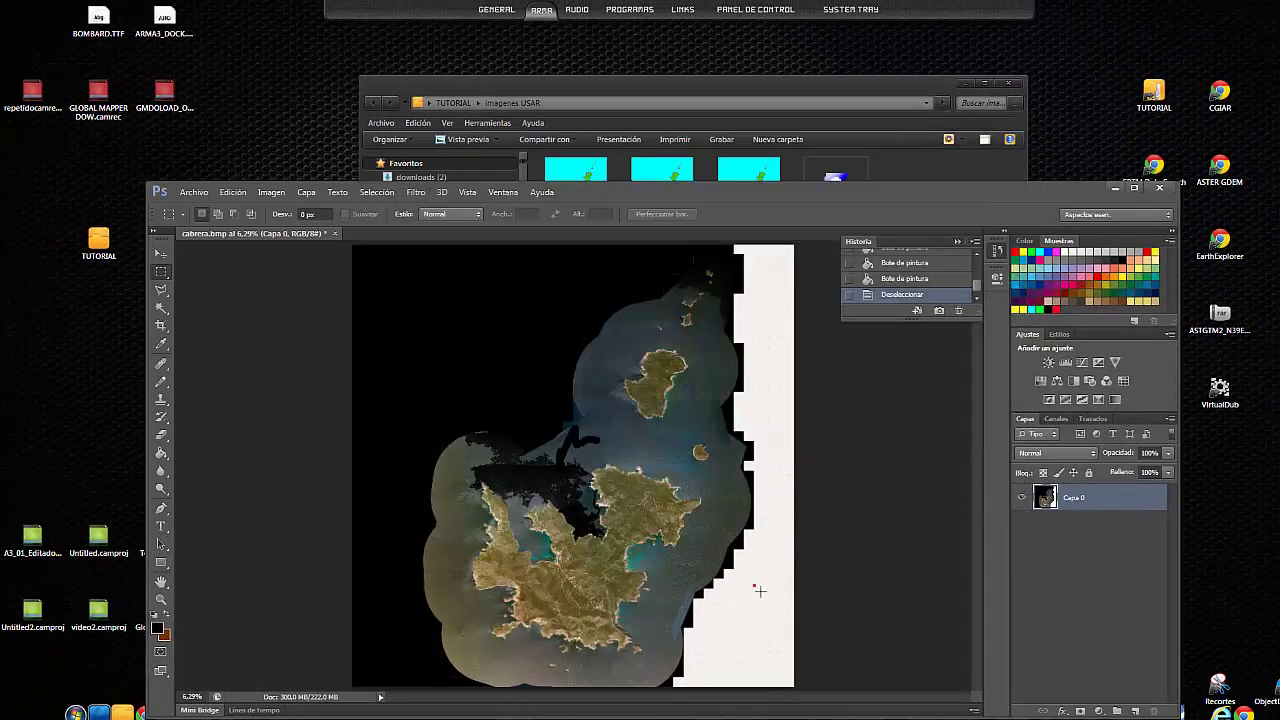
{"action": "left_click", "coordinate": [779, 93]}
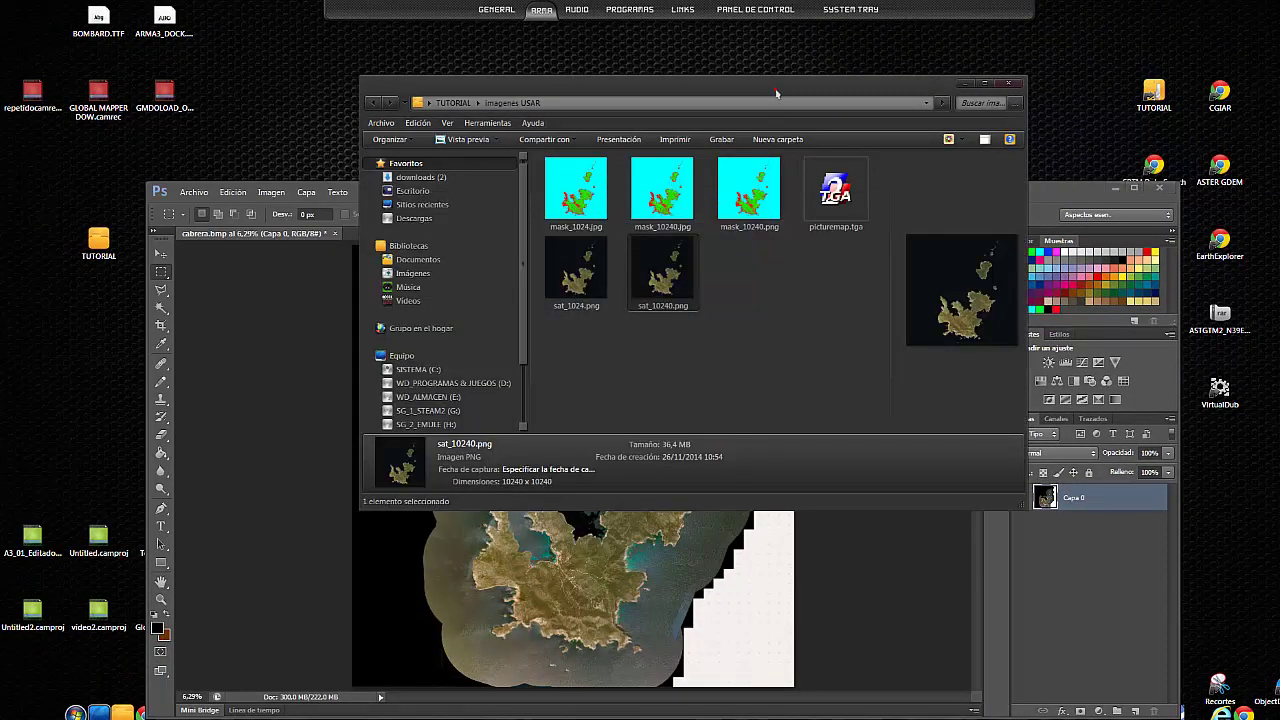
{"action": "left_click", "coordinate": [592, 271]}
{"action": "double_click", "coordinate": [592, 271]}
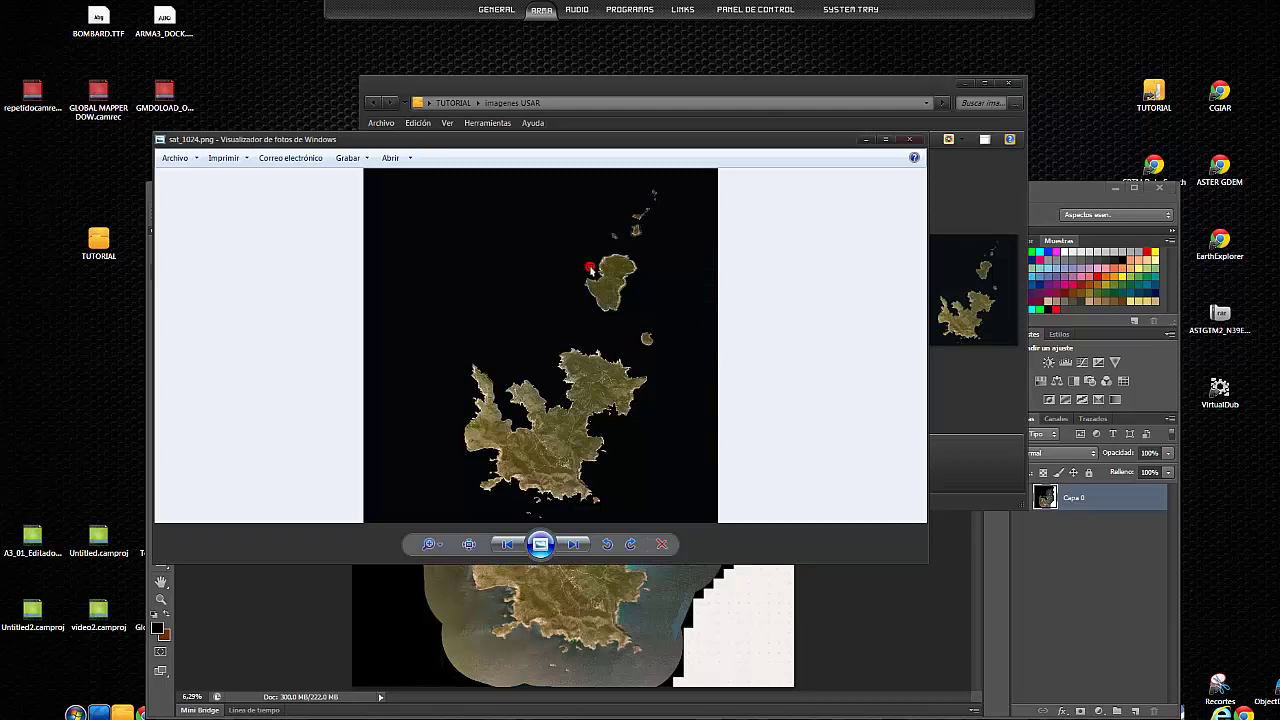
{"action": "left_click", "coordinate": [907, 140]}
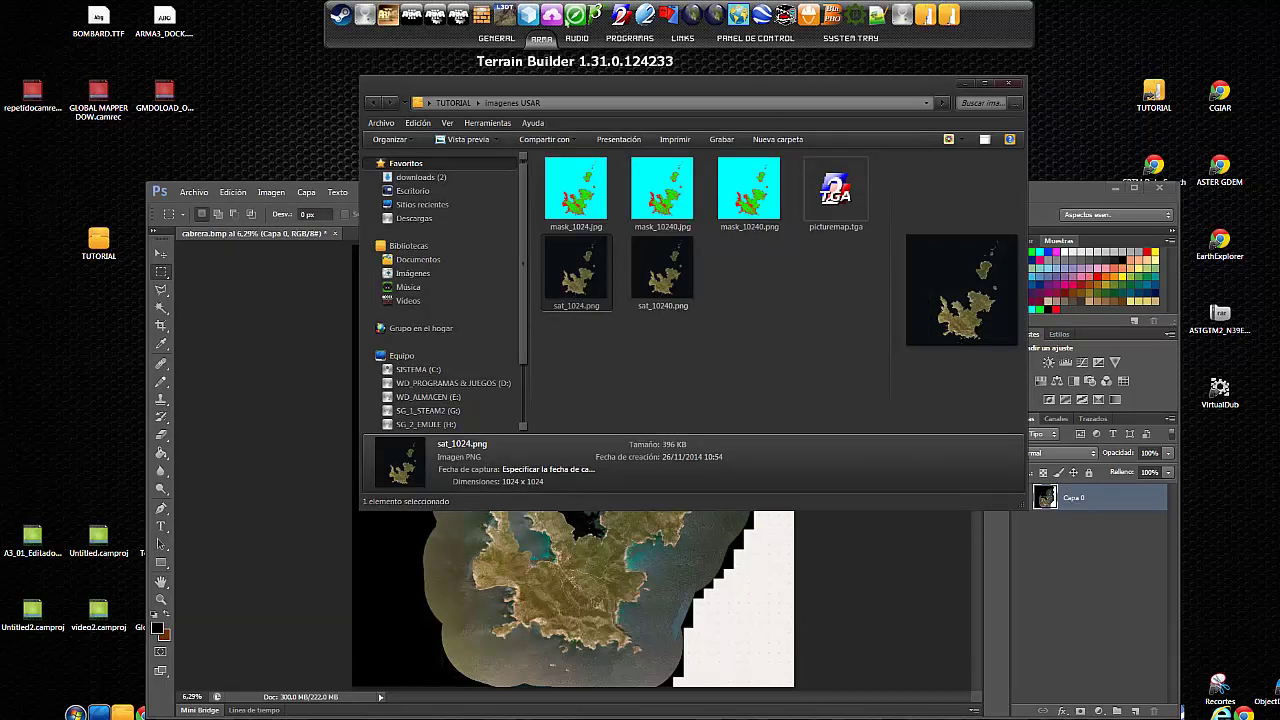
{"action": "left_click", "coordinate": [505, 14]}
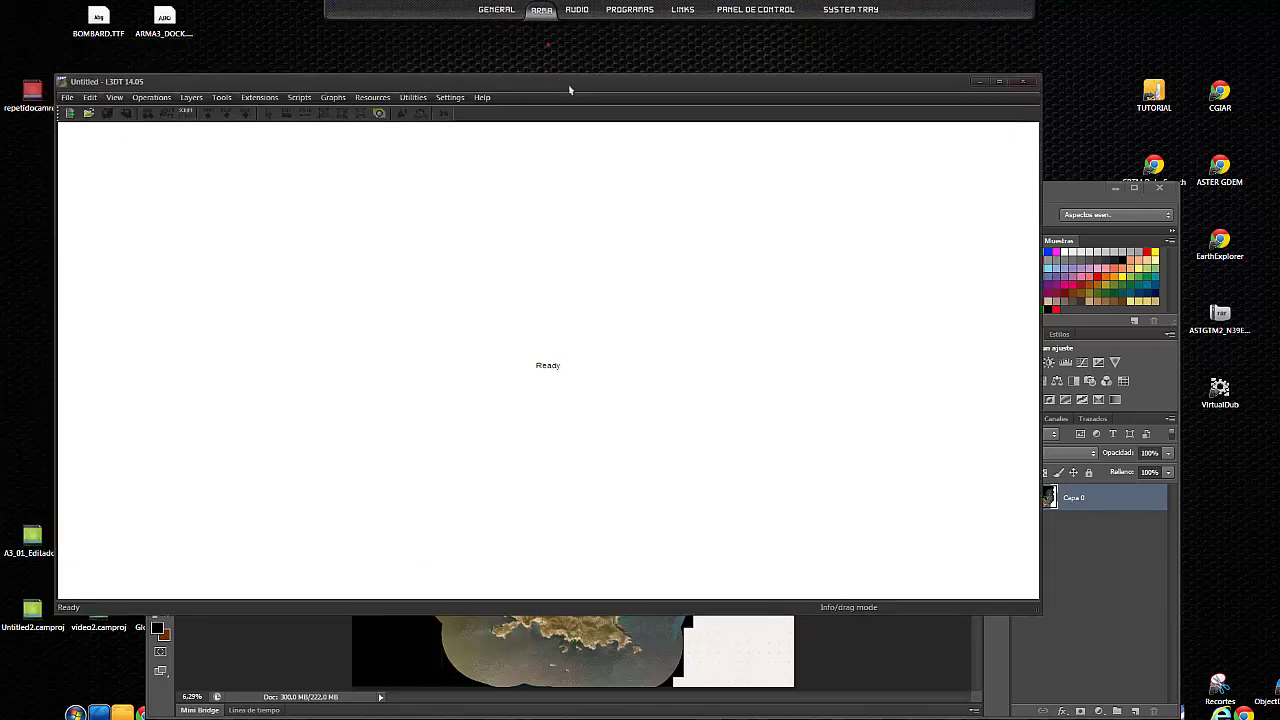
{"action": "left_click_drag", "start_coordinate": [548, 48], "coordinate": [571, 79]}
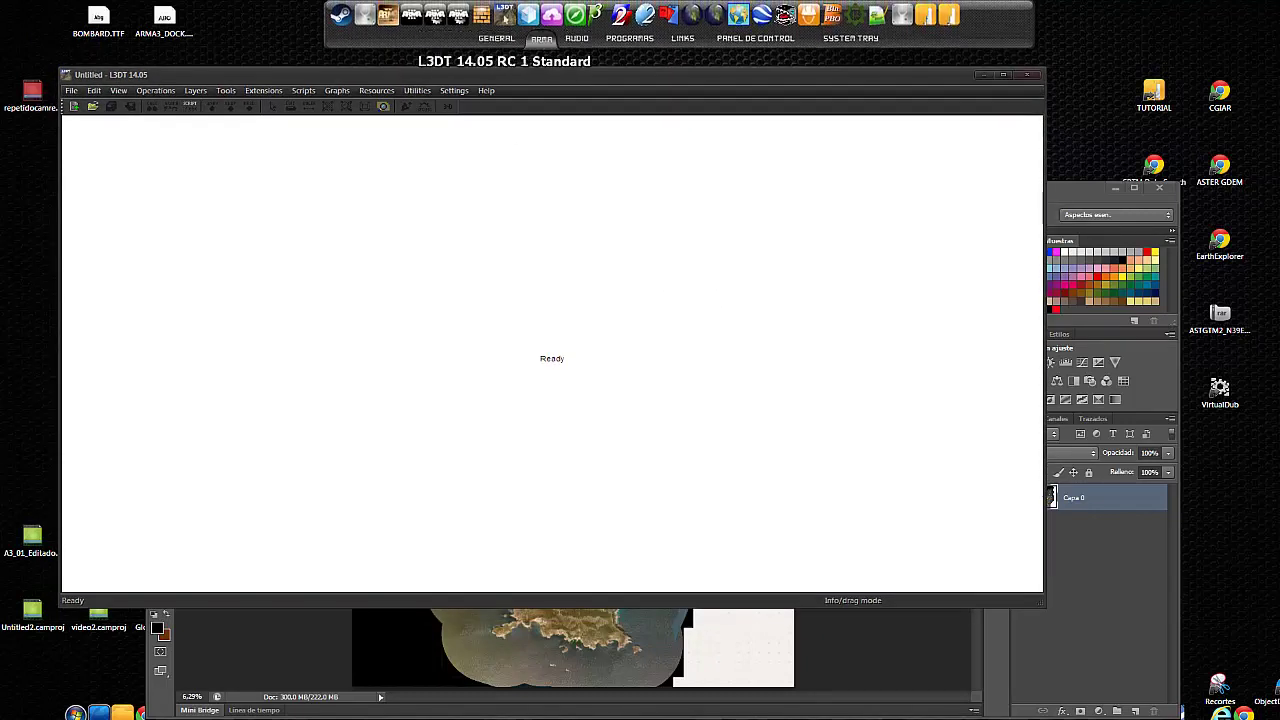
{"action": "left_click", "coordinate": [72, 91]}
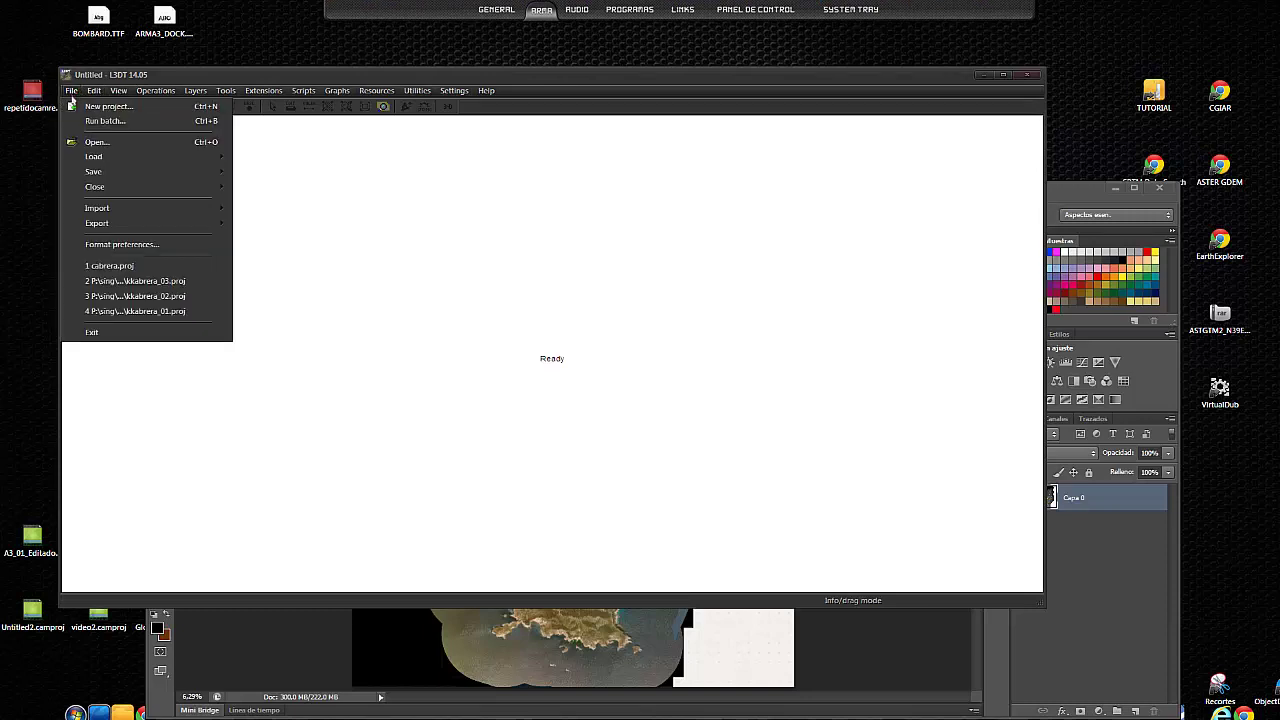
{"action": "left_click", "coordinate": [336, 77]}
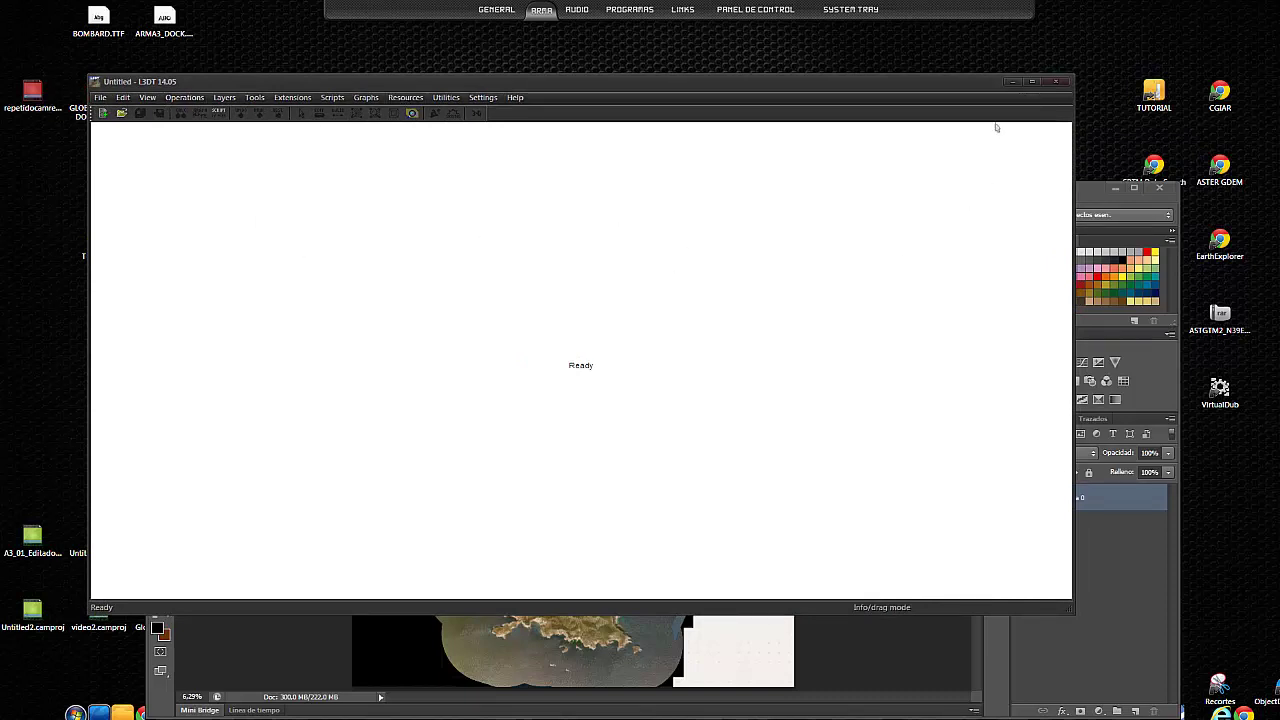
{"action": "left_click", "coordinate": [1053, 83]}
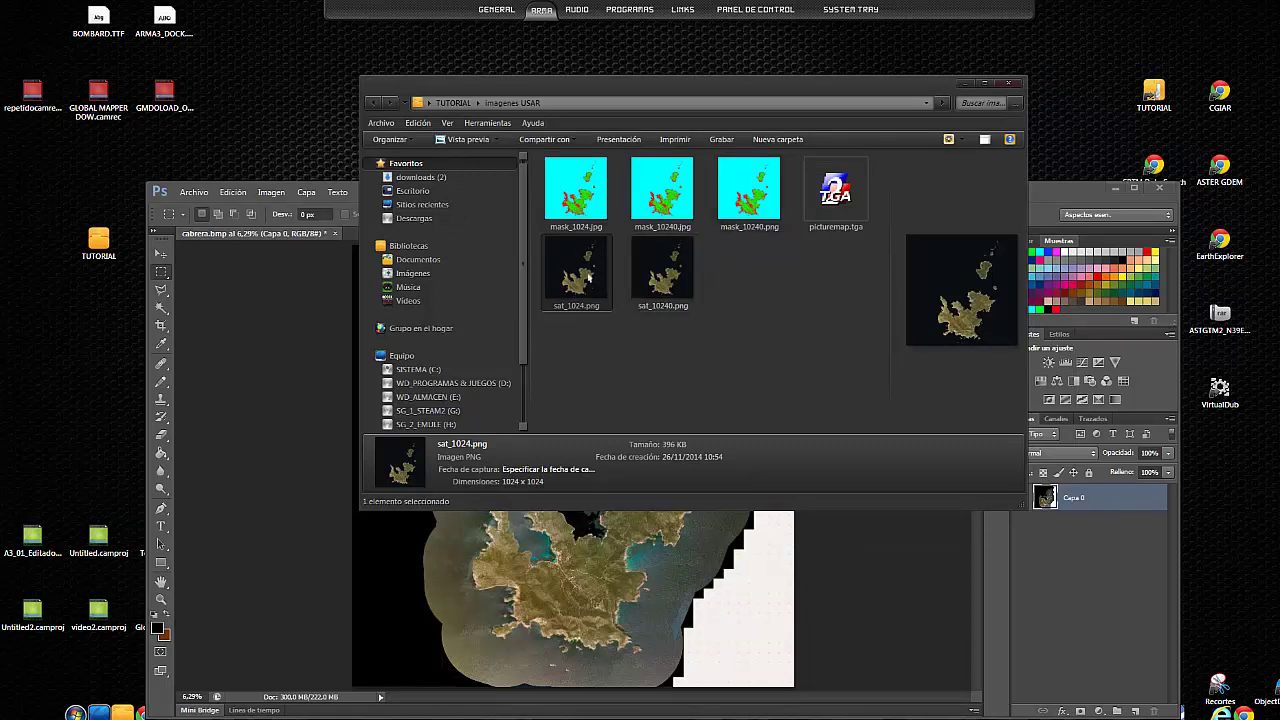
- Resize cabrera.bmp to 1024 pixels wide in Image Size and fit it to the window
{"action": "left_click", "coordinate": [214, 312]}
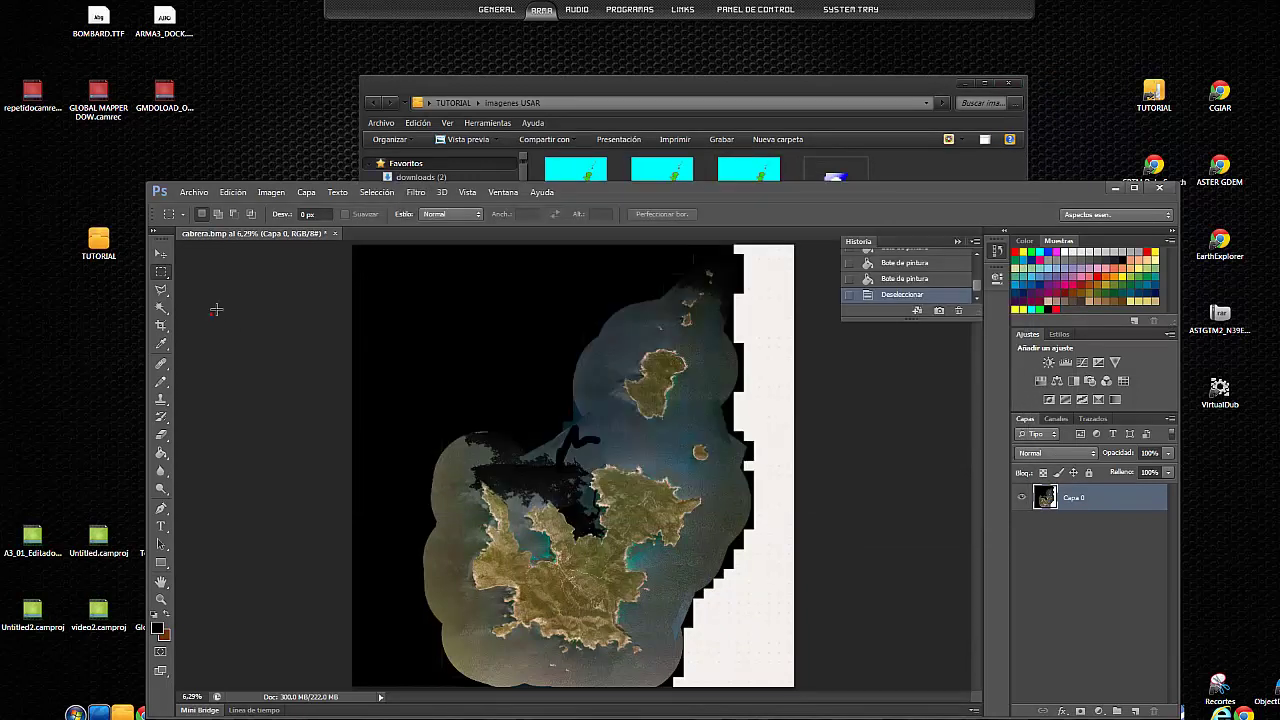
{"action": "left_click", "coordinate": [234, 192]}
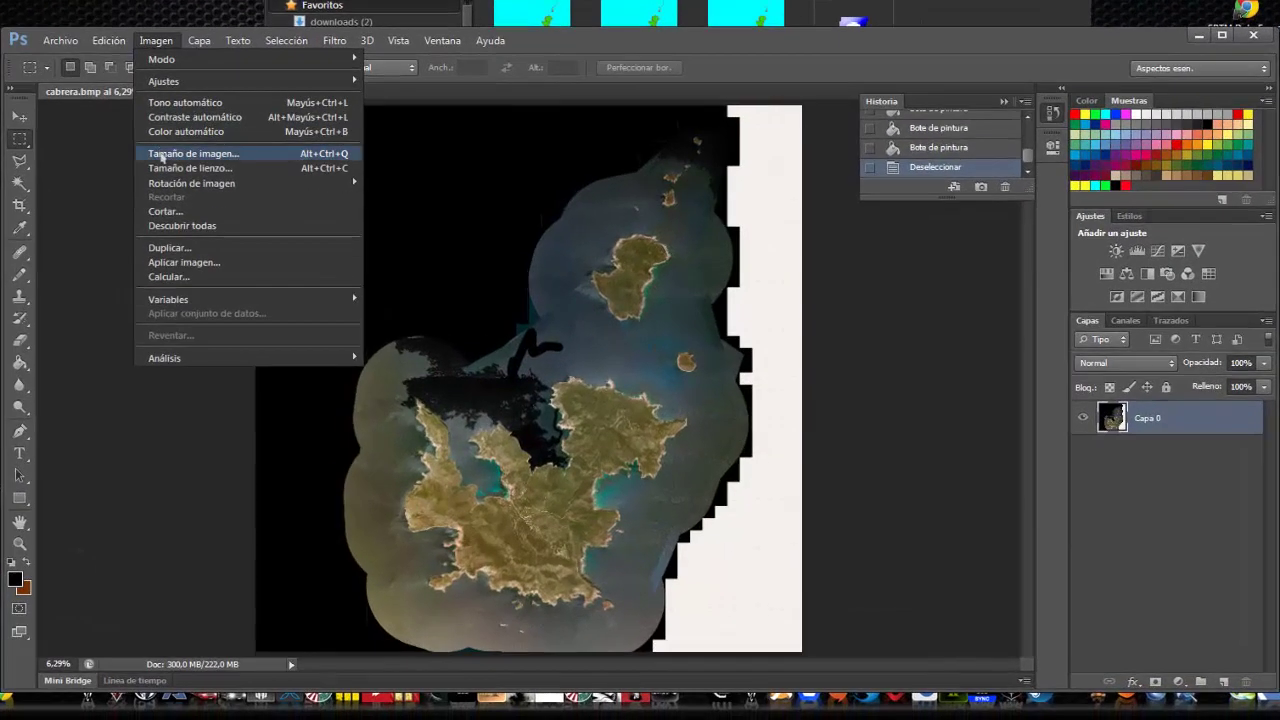
{"action": "left_click", "coordinate": [161, 156]}
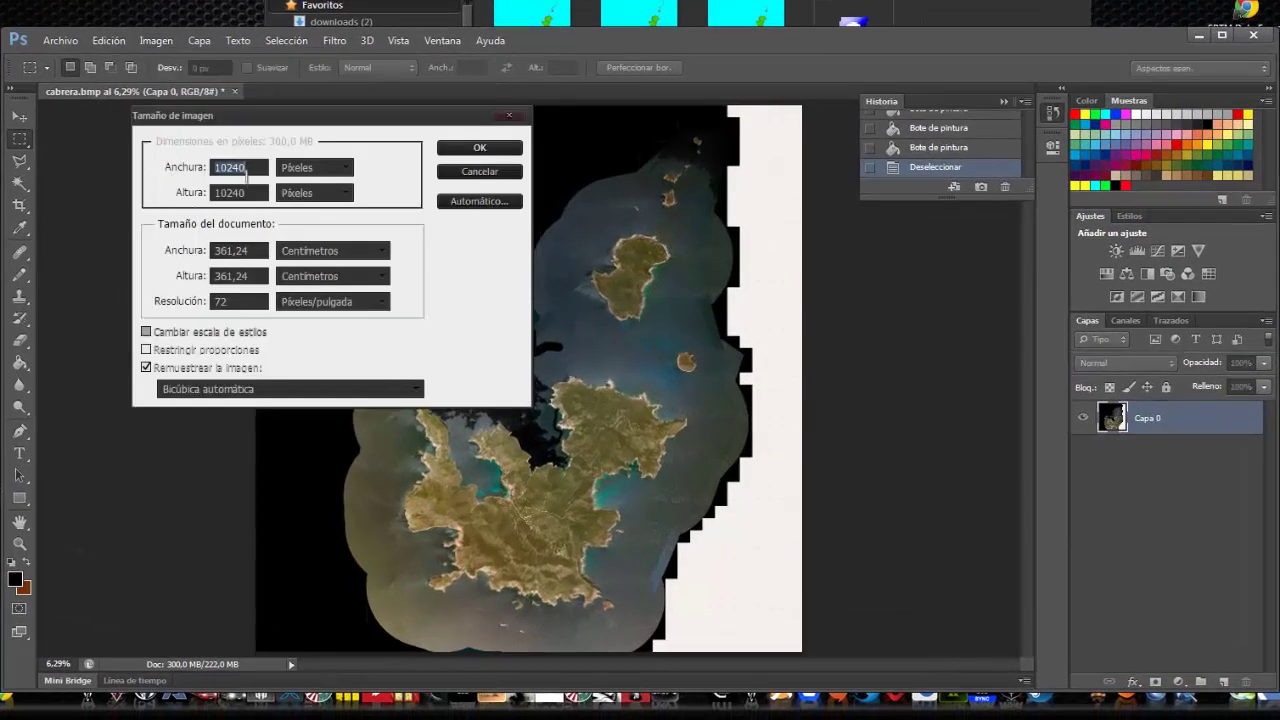
{"action": "left_click", "coordinate": [244, 168]}
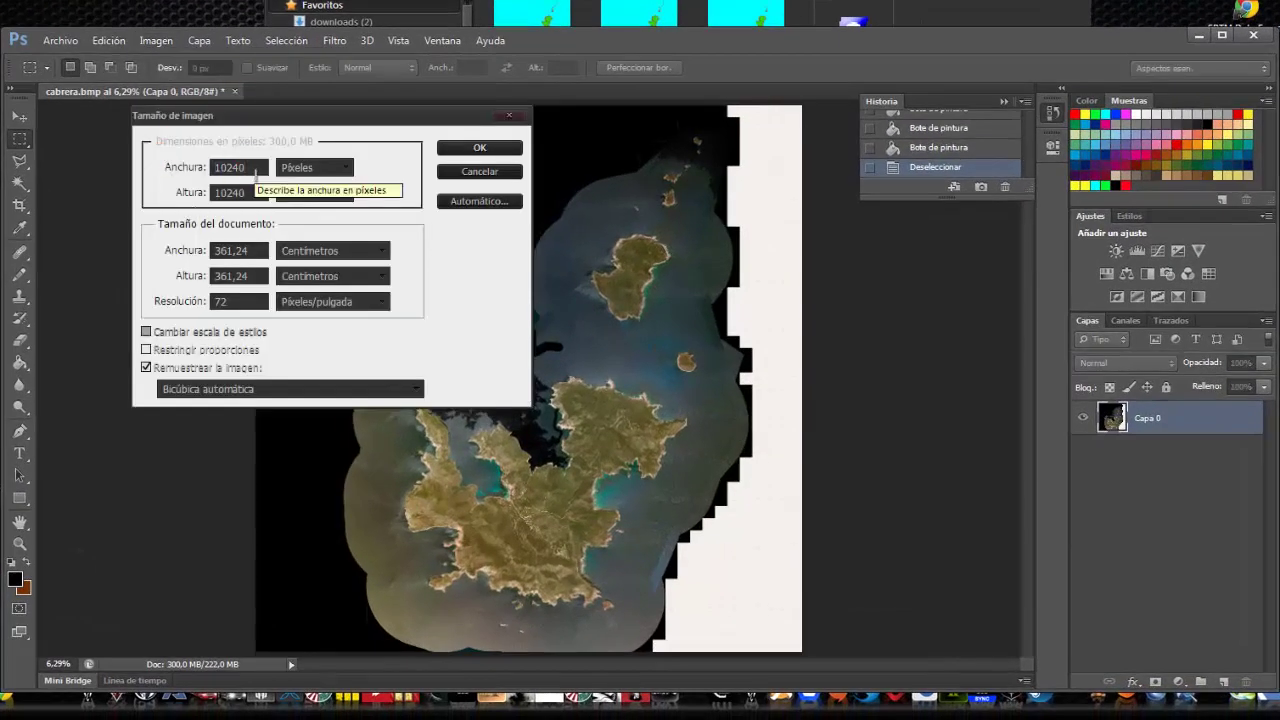
{"action": "key", "text": "BackSpace"}
{"action": "key", "text": "BackSpace"}
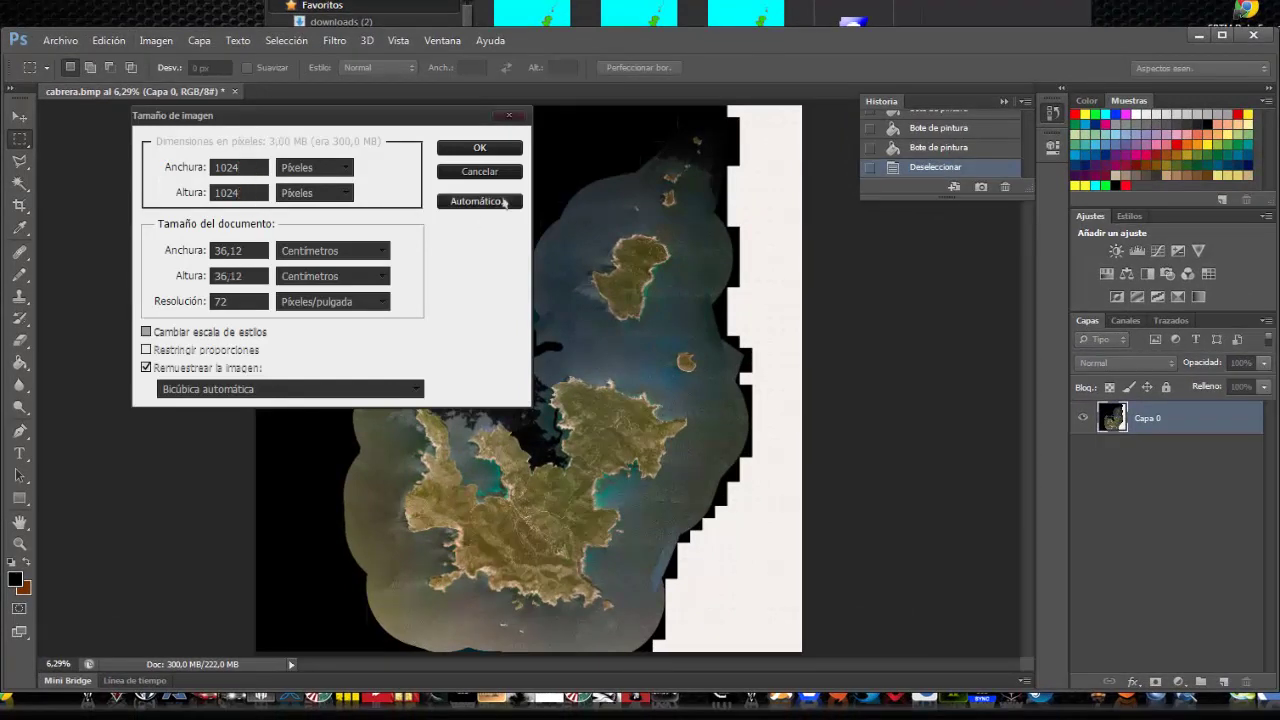
{"action": "left_click", "coordinate": [480, 148]}
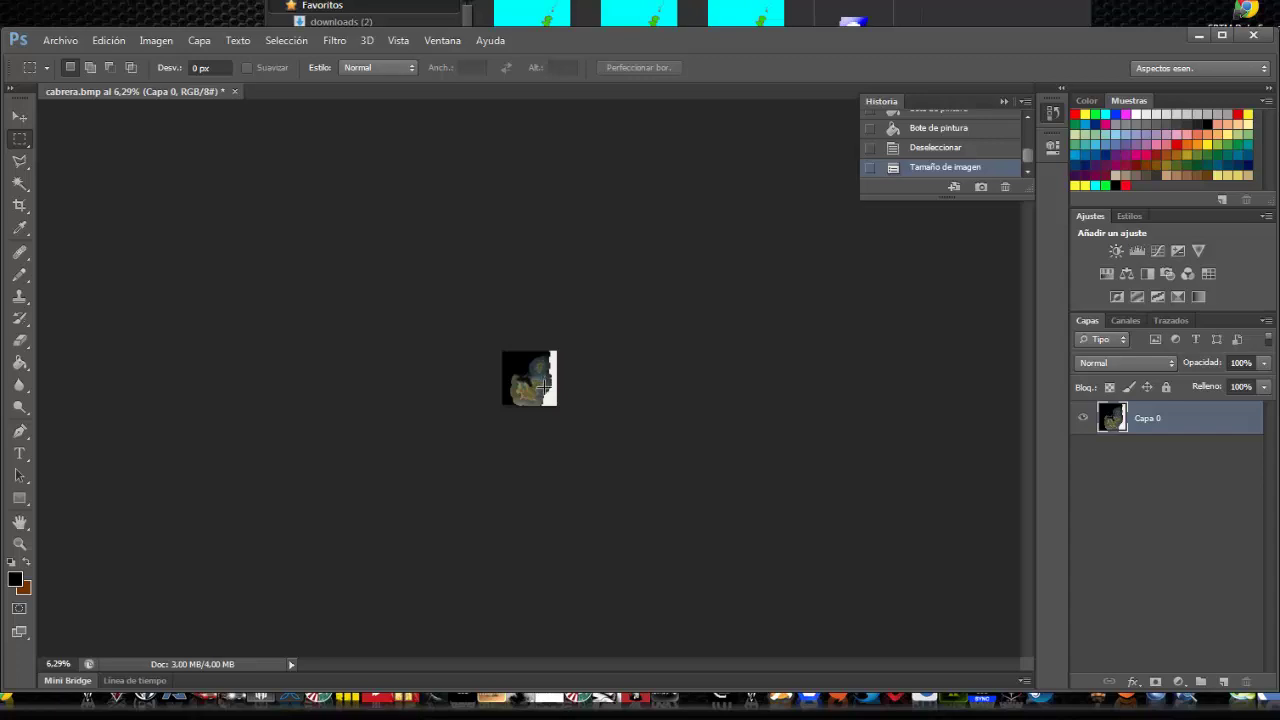
{"action": "key", "text": "ctrl+0"}
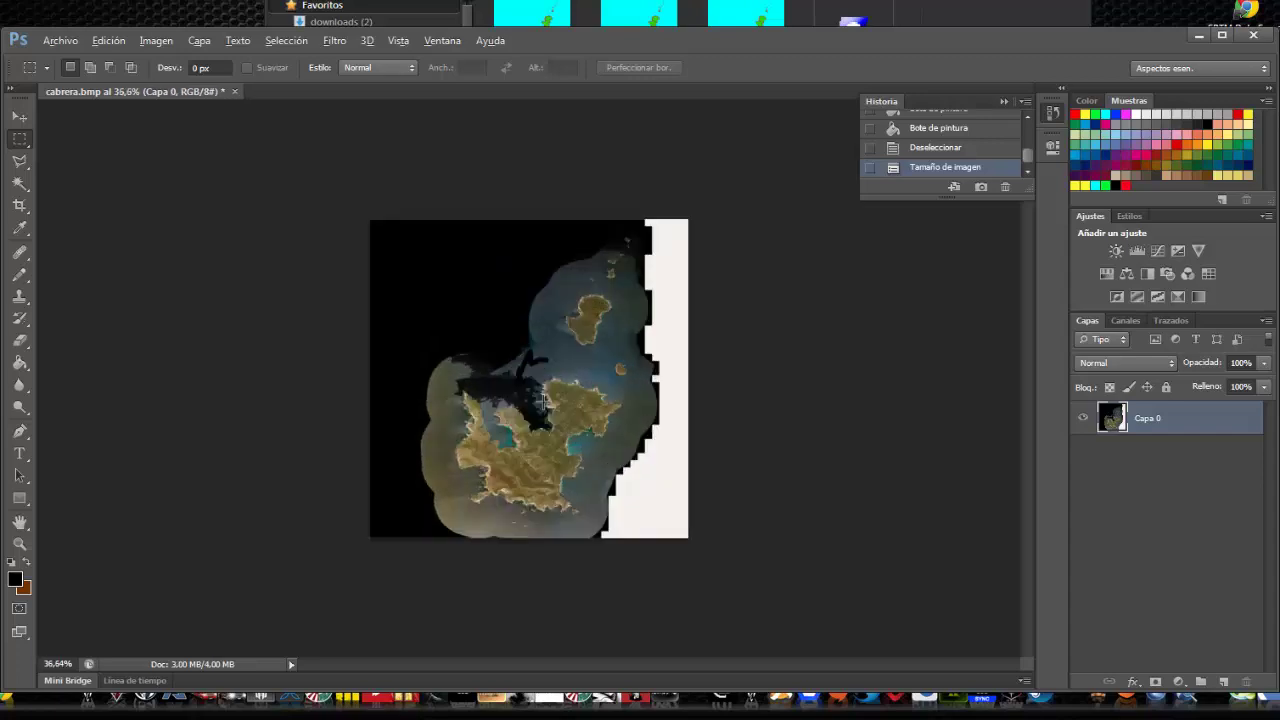
- Zoom in and out to inspect the resized 1024-pixel image
{"action": "scroll", "coordinate": [543, 402], "scroll_direction": "up", "scroll_amount": 1}
{"action": "scroll", "coordinate": [551, 506], "scroll_direction": "up", "scroll_amount": 1}
{"action": "scroll", "coordinate": [563, 517], "scroll_direction": "up", "scroll_amount": 1}
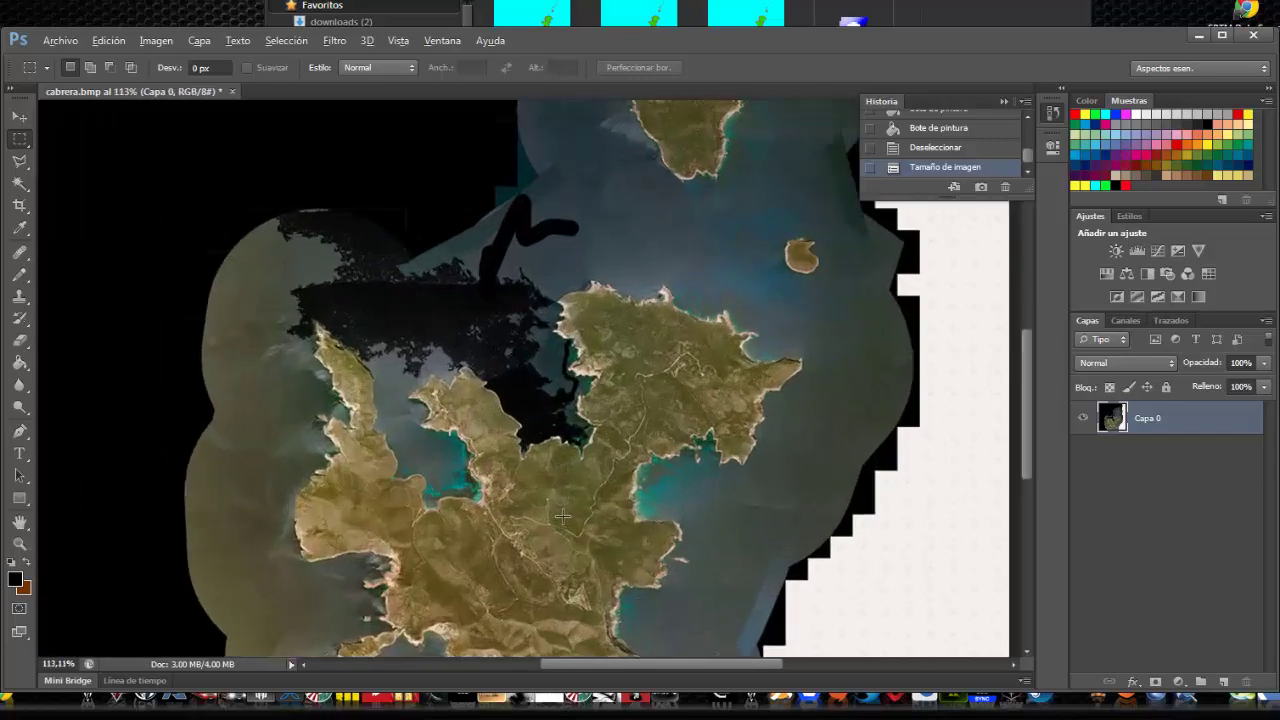
{"action": "scroll", "coordinate": [612, 437], "scroll_direction": "up", "scroll_amount": 1}
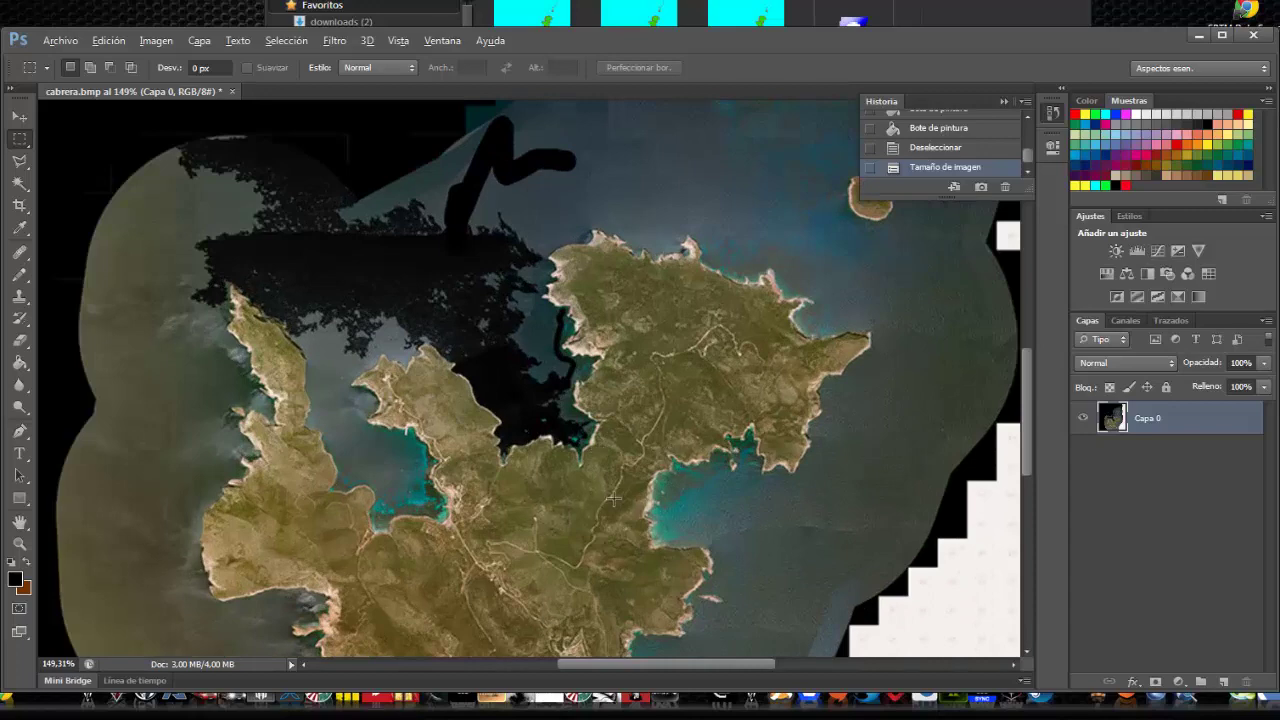
{"action": "scroll", "coordinate": [590, 510], "scroll_direction": "up", "scroll_amount": 1}
{"action": "scroll", "coordinate": [585, 514], "scroll_direction": "up", "scroll_amount": 1}
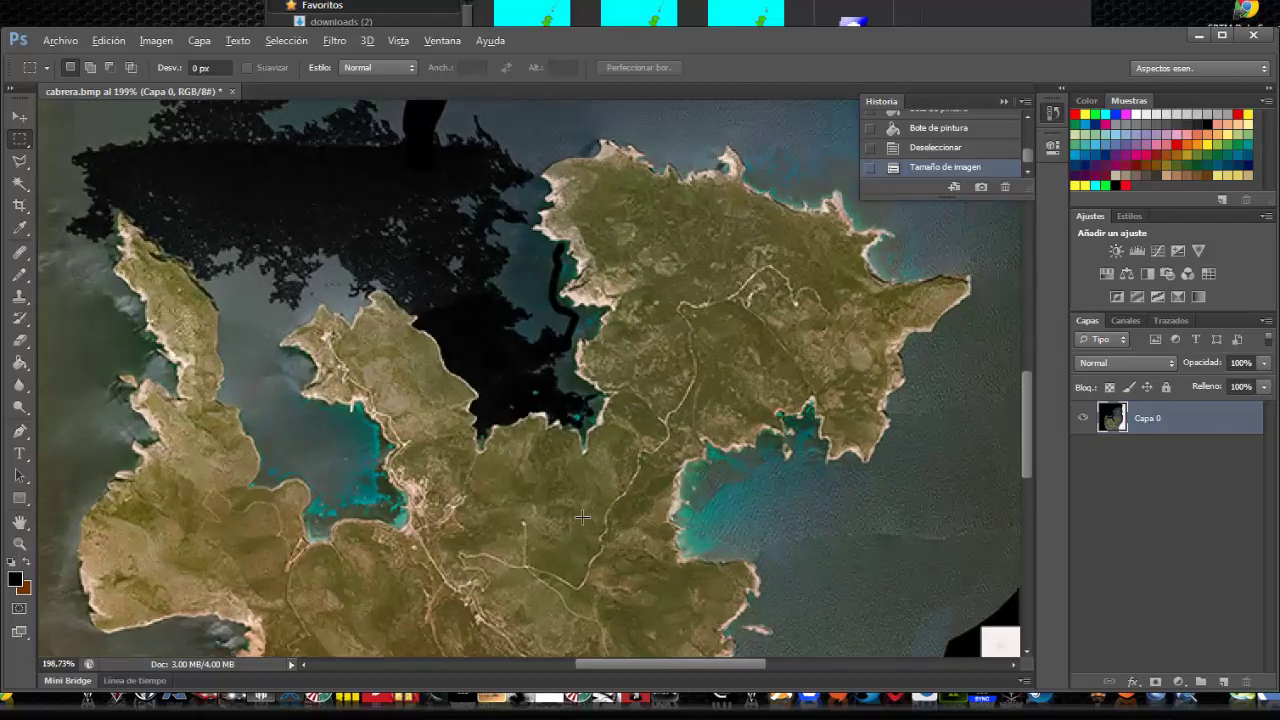
{"action": "scroll", "coordinate": [582, 517], "scroll_direction": "up", "scroll_amount": 1}
{"action": "scroll", "coordinate": [582, 517], "scroll_direction": "up", "scroll_amount": 1}
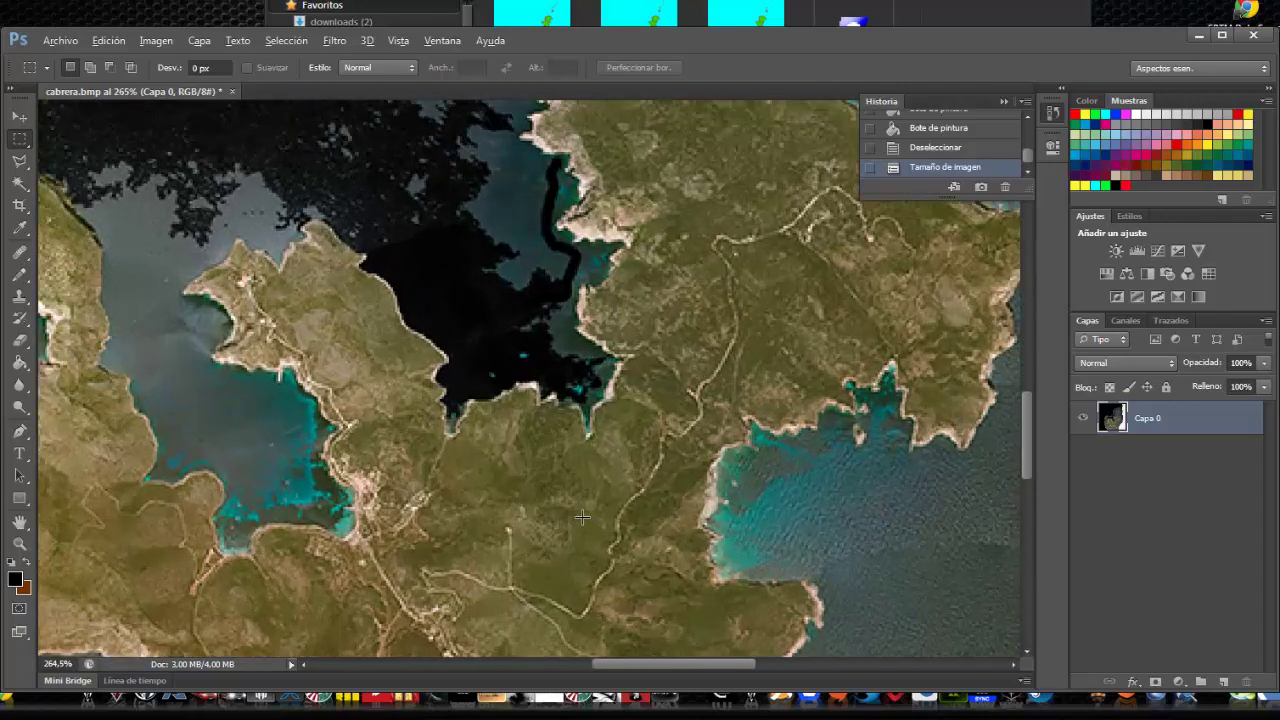
{"action": "scroll", "coordinate": [575, 514], "scroll_direction": "down", "scroll_amount": 1}
{"action": "scroll", "coordinate": [500, 515], "scroll_direction": "down", "scroll_amount": 2}
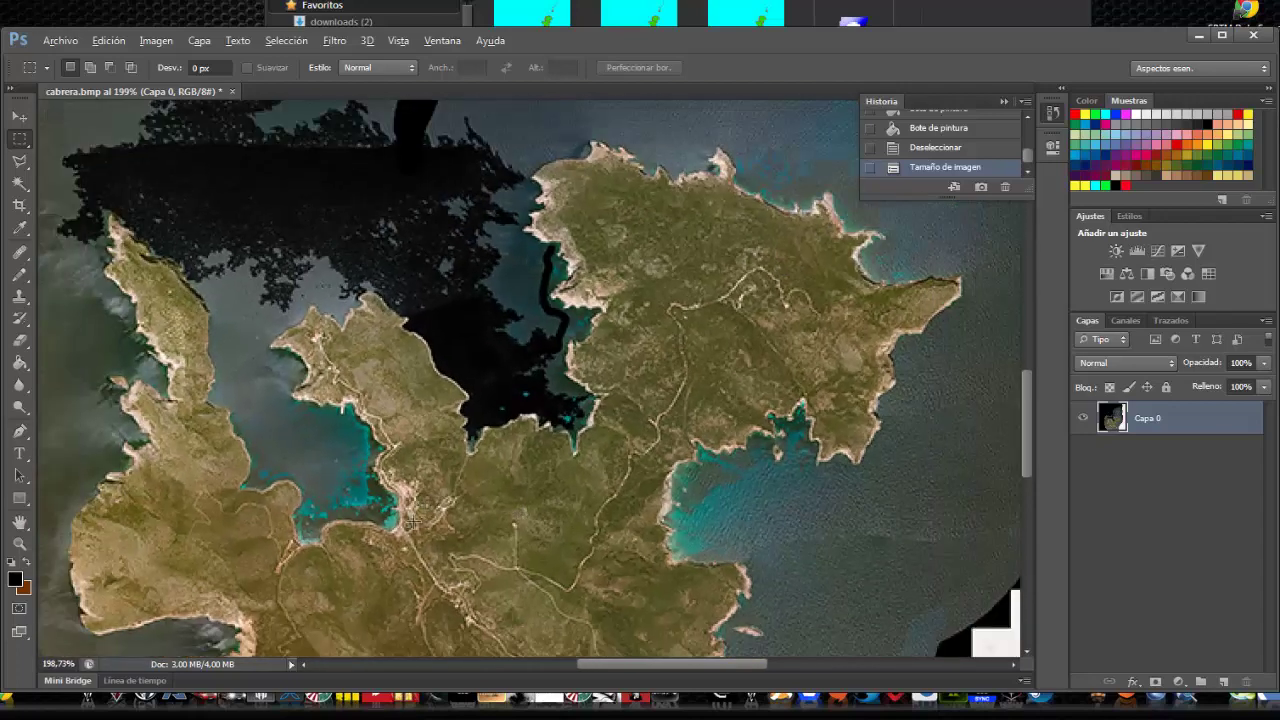
- Save the image as a PNG named sat_1024, accepting the PNG options
{"action": "key", "text": "alt"}
{"action": "left_click", "coordinate": [60, 40]}
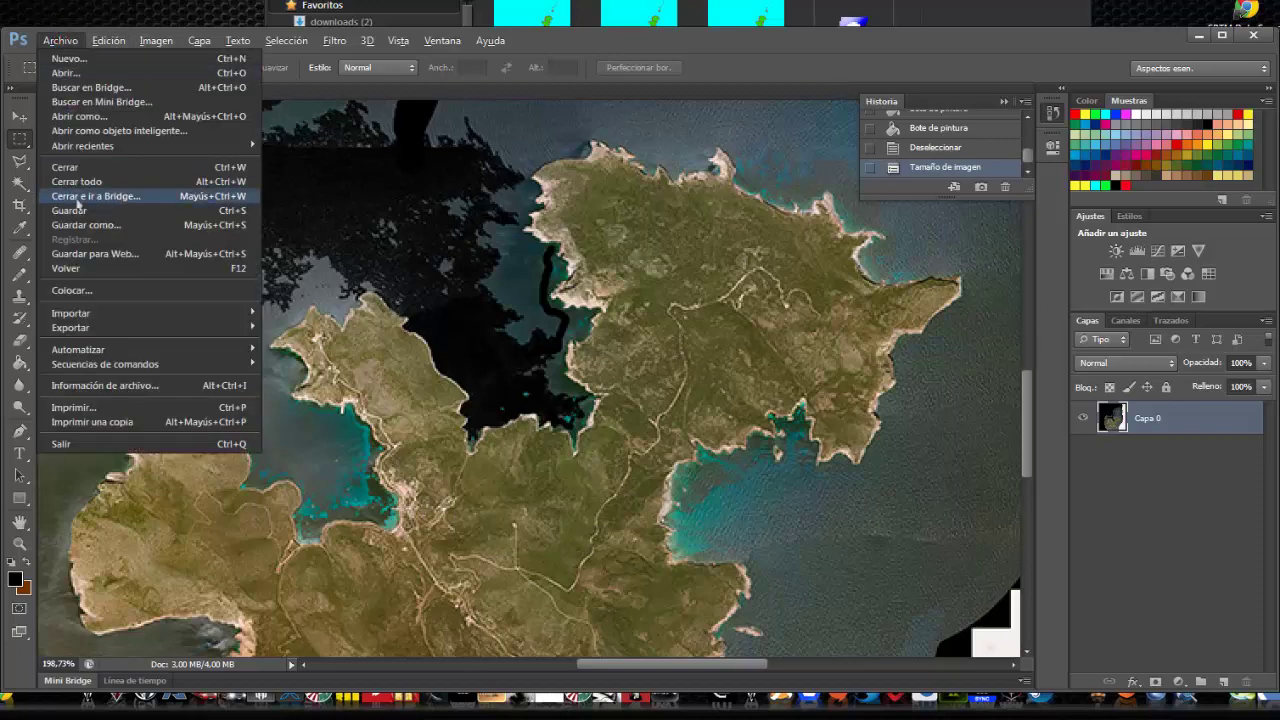
{"action": "left_click", "coordinate": [111, 226]}
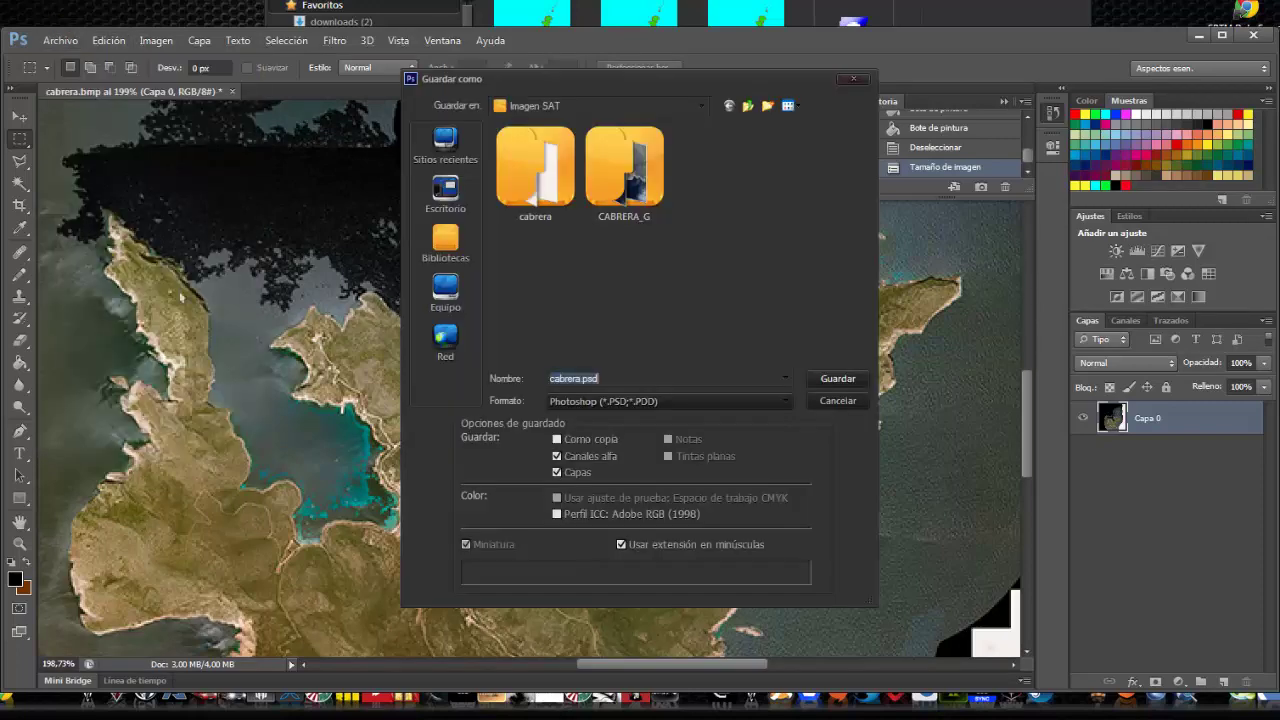
{"action": "left_click", "coordinate": [620, 401]}
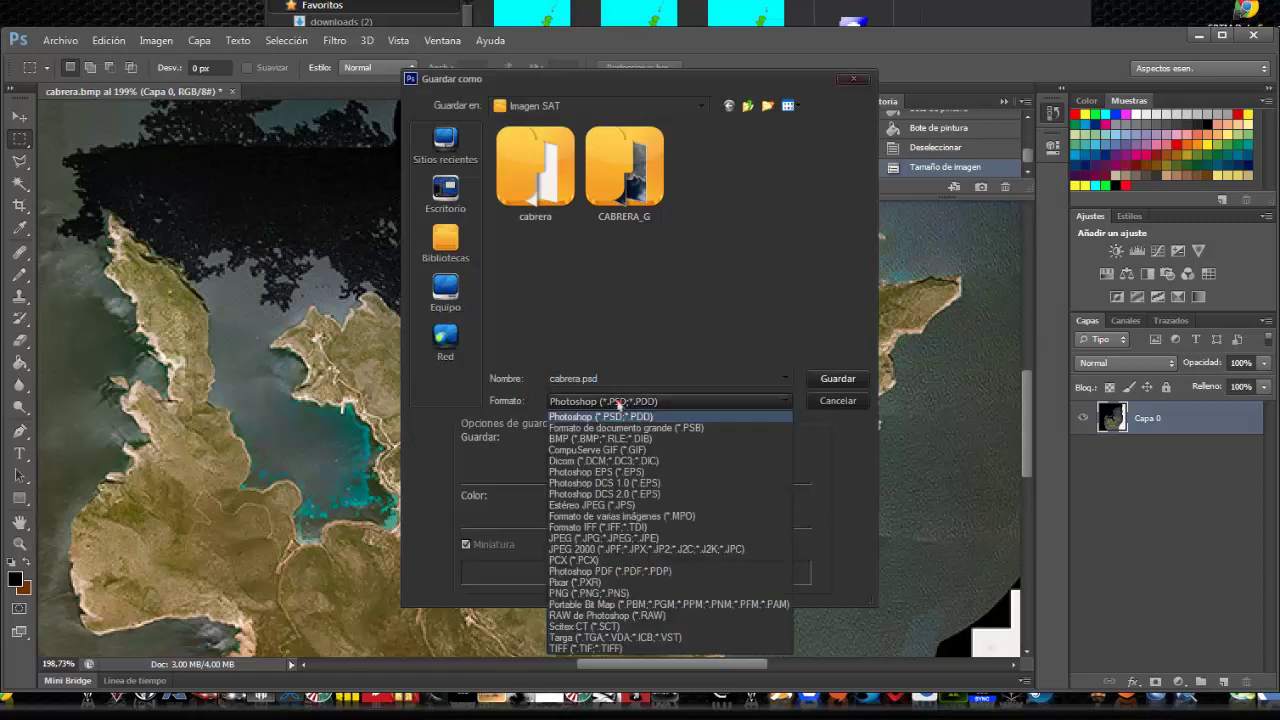
{"action": "left_click", "coordinate": [588, 593]}
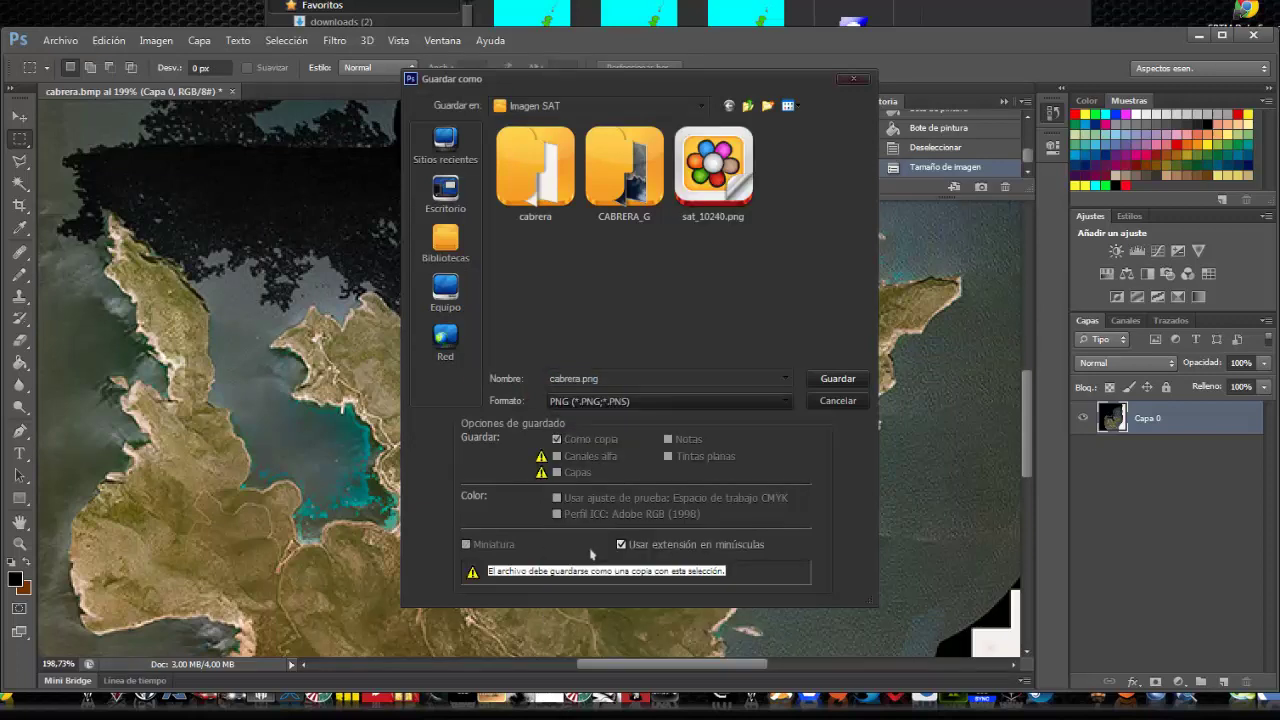
{"action": "double_click", "coordinate": [600, 379]}
{"action": "type", "text": "sat_1024"}
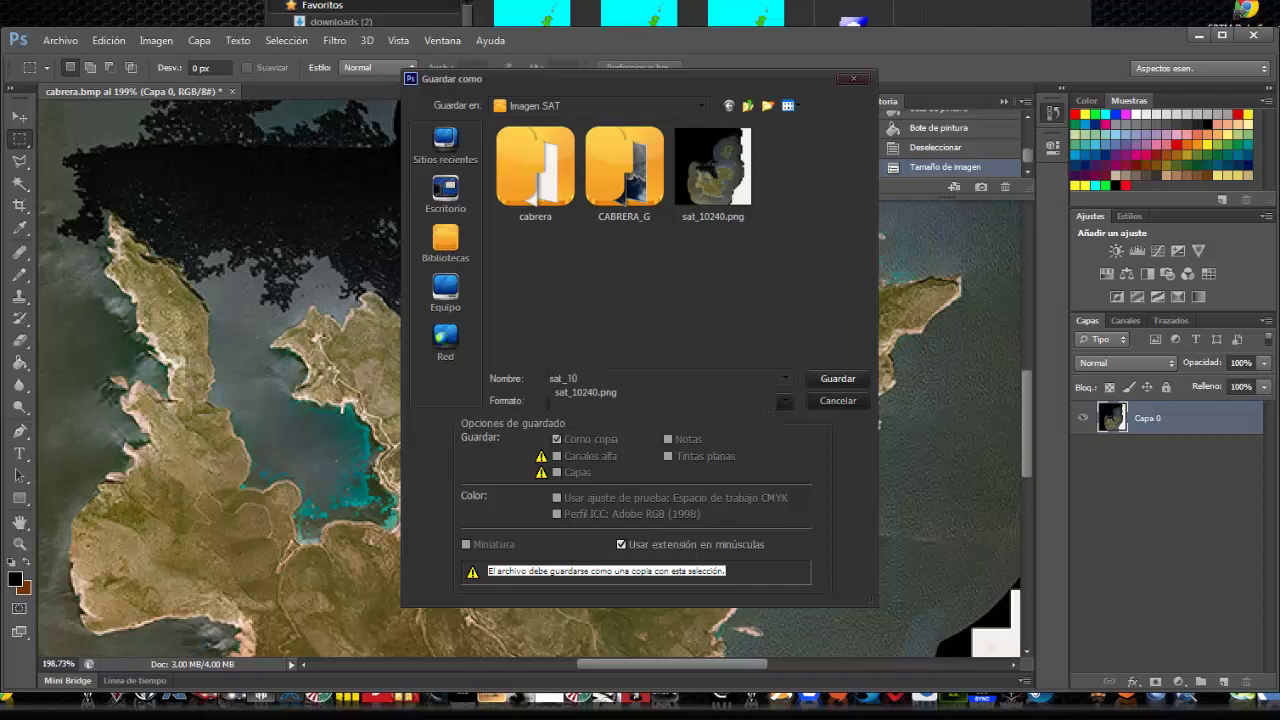
{"action": "left_click", "coordinate": [838, 379]}
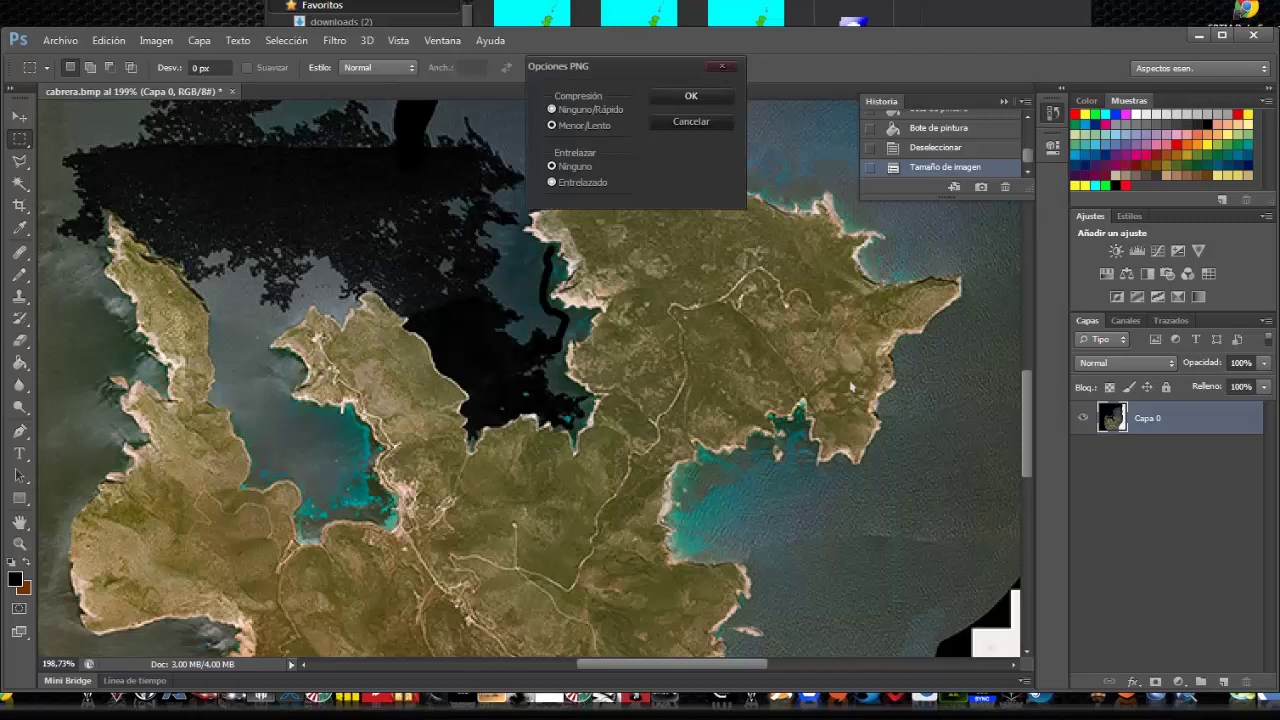
{"action": "left_click", "coordinate": [710, 100]}
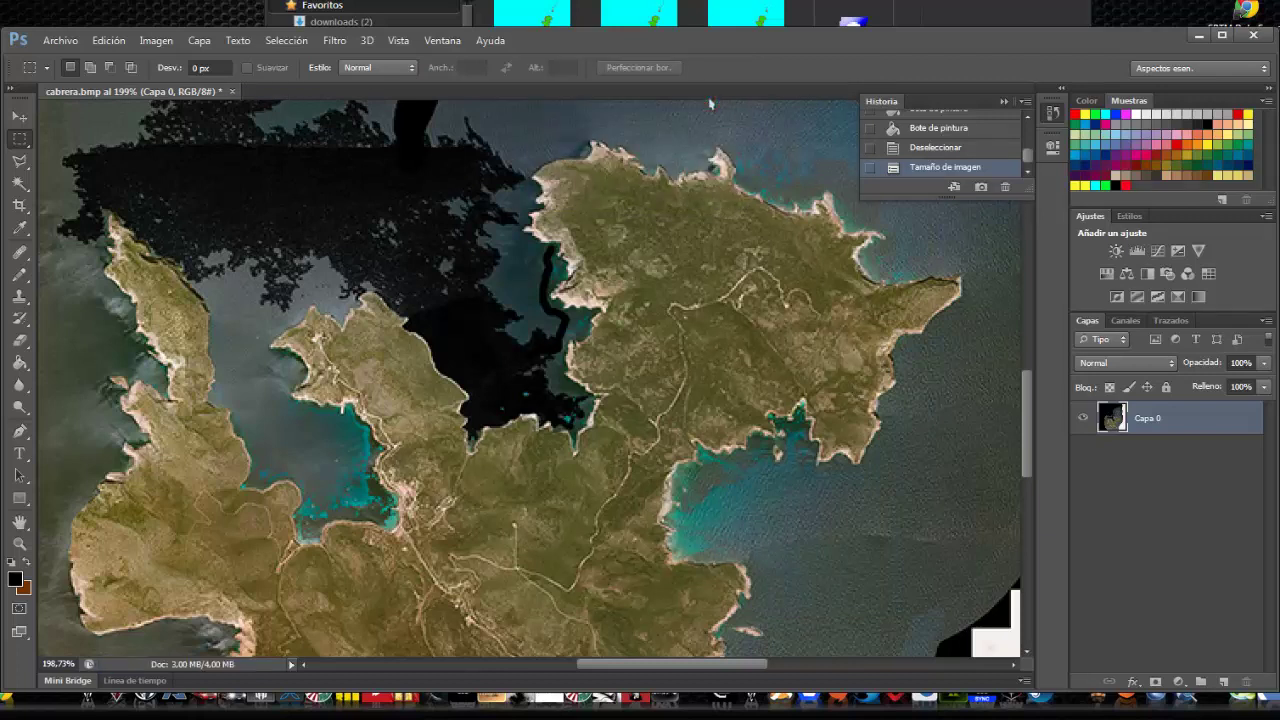
- Fit the Photoshop canvas on screen, then preview and close sat_1024.png
{"action": "left_click", "coordinate": [398, 40]}
{"action": "left_click", "coordinate": [425, 182]}
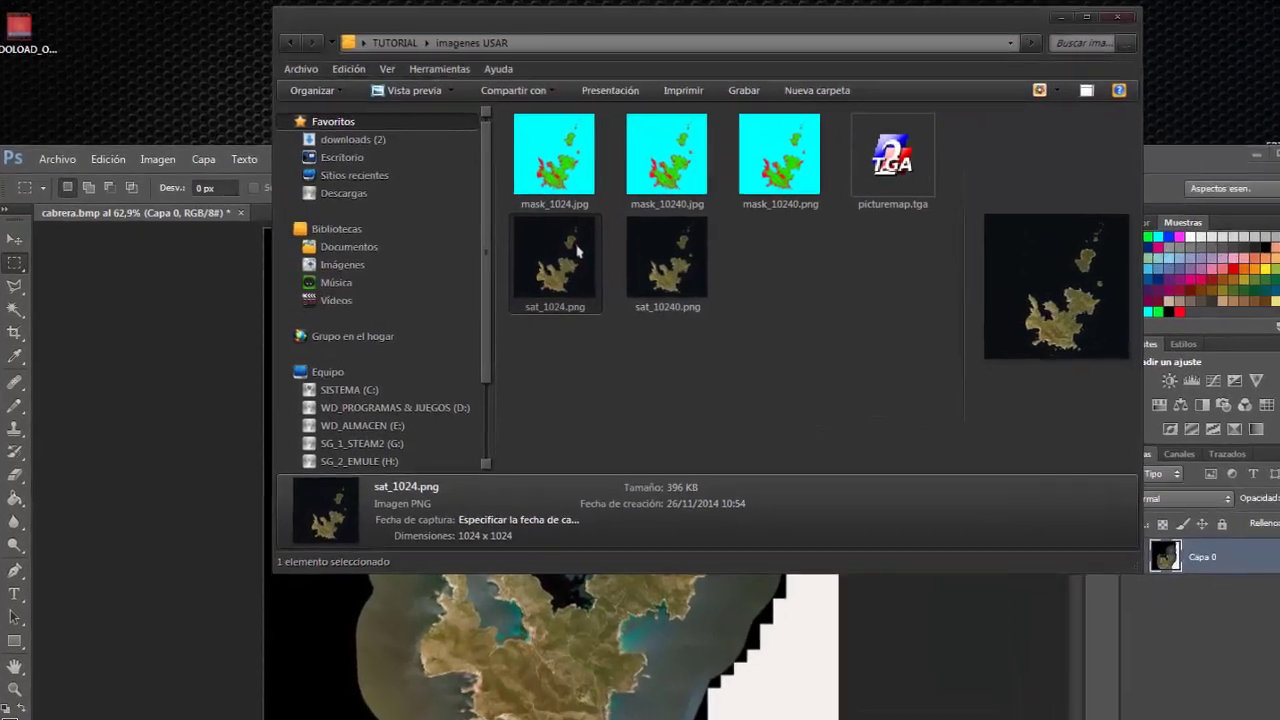
{"action": "double_click", "coordinate": [560, 250]}
{"action": "scroll", "coordinate": [550, 572], "scroll_direction": "up", "scroll_amount": 3}
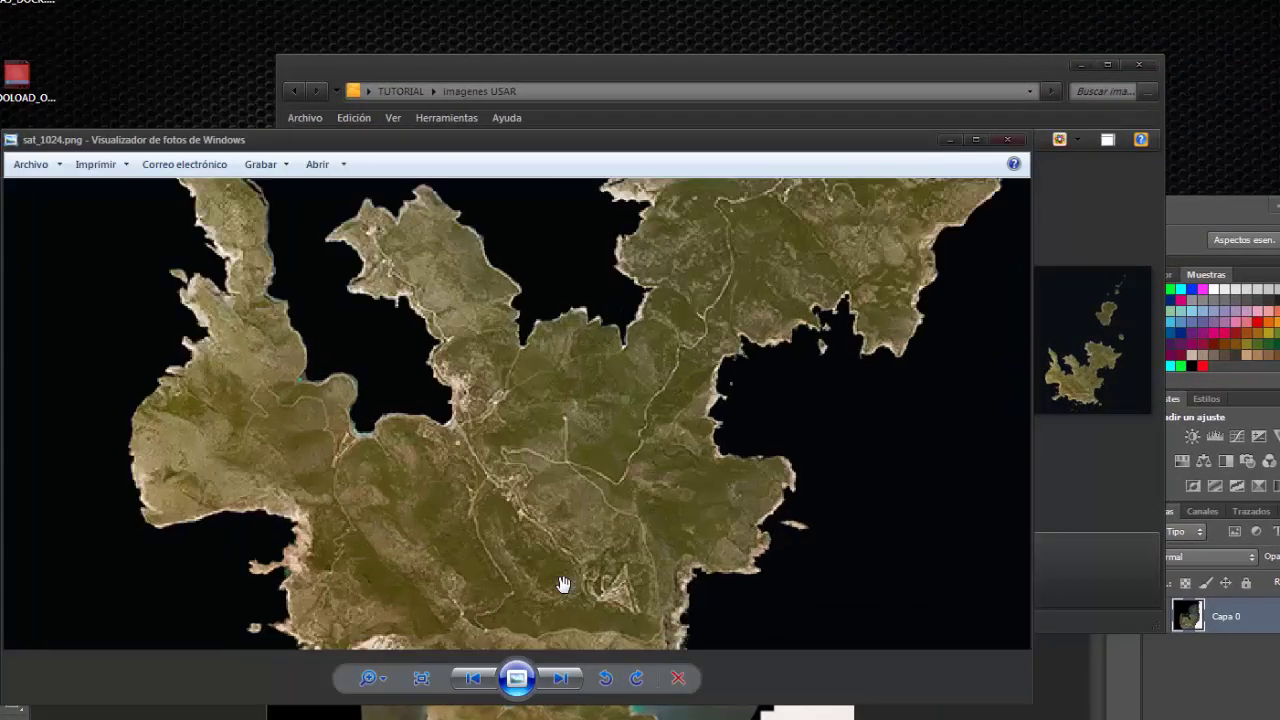
{"action": "scroll", "coordinate": [563, 587], "scroll_direction": "down", "scroll_amount": 3}
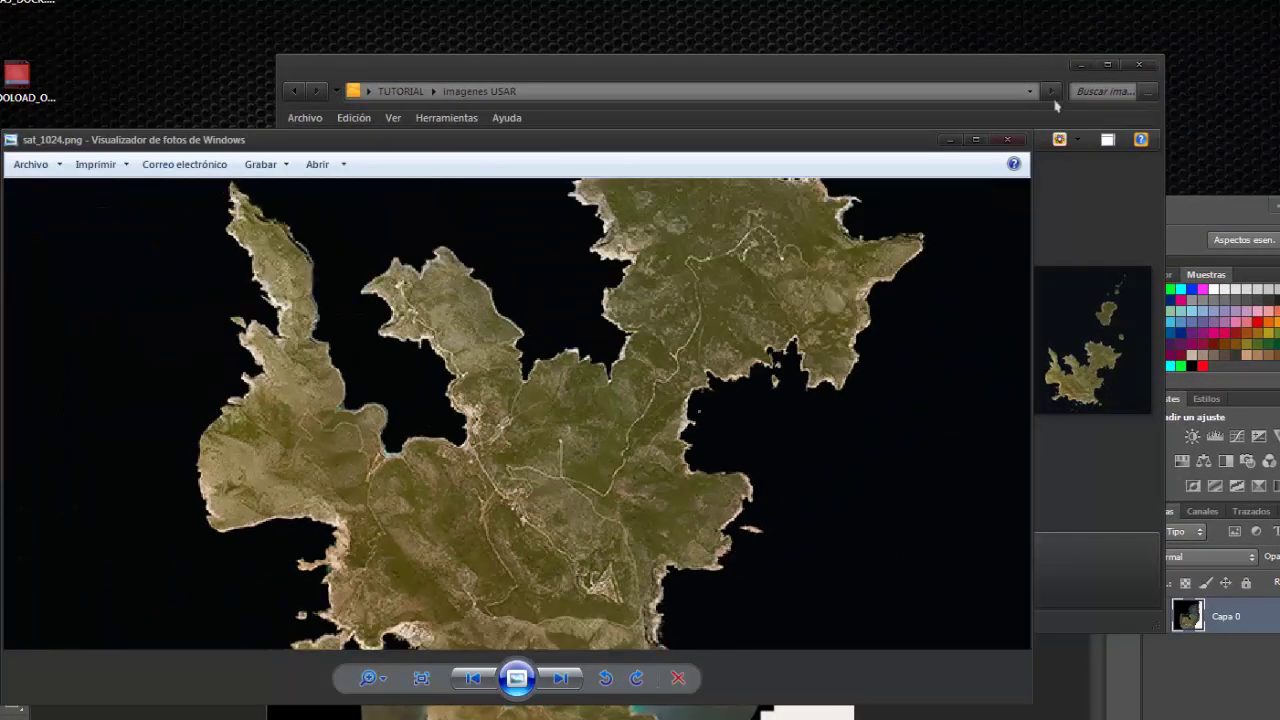
{"action": "left_click", "coordinate": [1009, 139]}
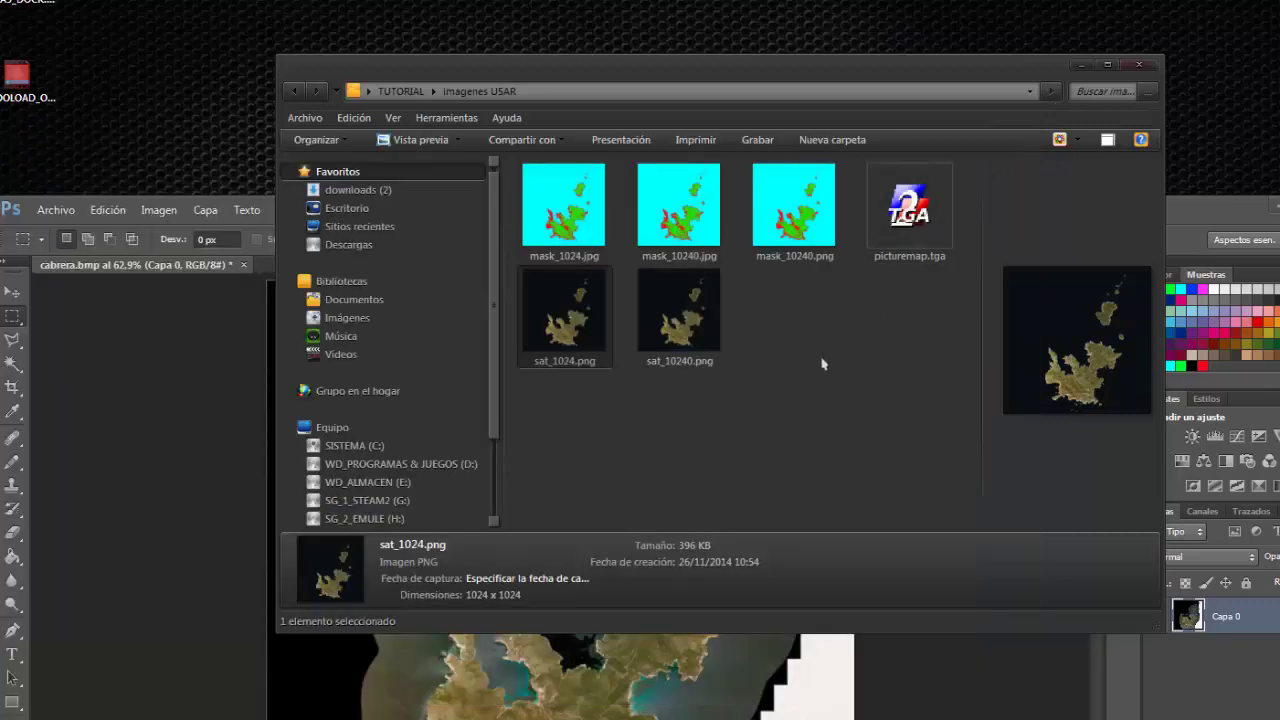
- Select sat_1024.png, sat_10240.png and mask_10240.png in turn to read their details
{"action": "left_click", "coordinate": [581, 327]}
{"action": "left_click", "coordinate": [650, 330]}
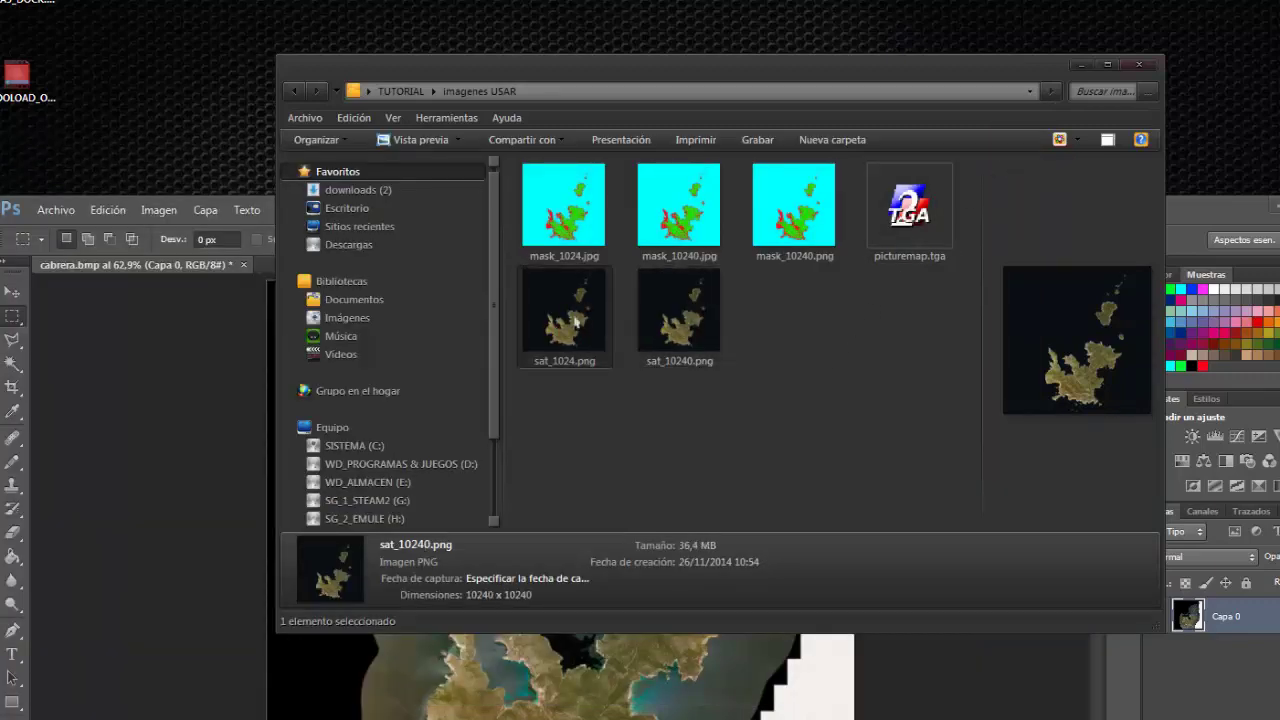
{"action": "left_click", "coordinate": [565, 318]}
{"action": "left_click", "coordinate": [666, 314]}
{"action": "left_click", "coordinate": [768, 211]}
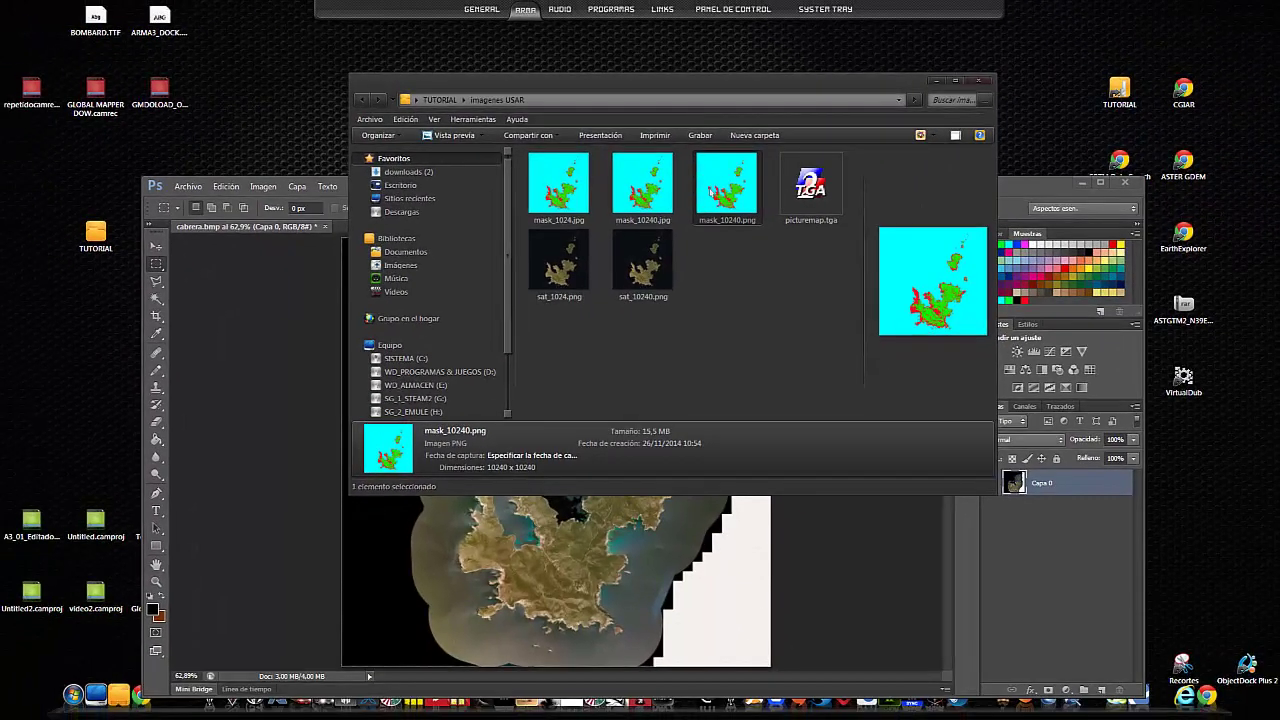
- Open mask_10240.png in Photo Viewer and zoom around its green, red and cyan areas
{"action": "double_click", "coordinate": [710, 192]}
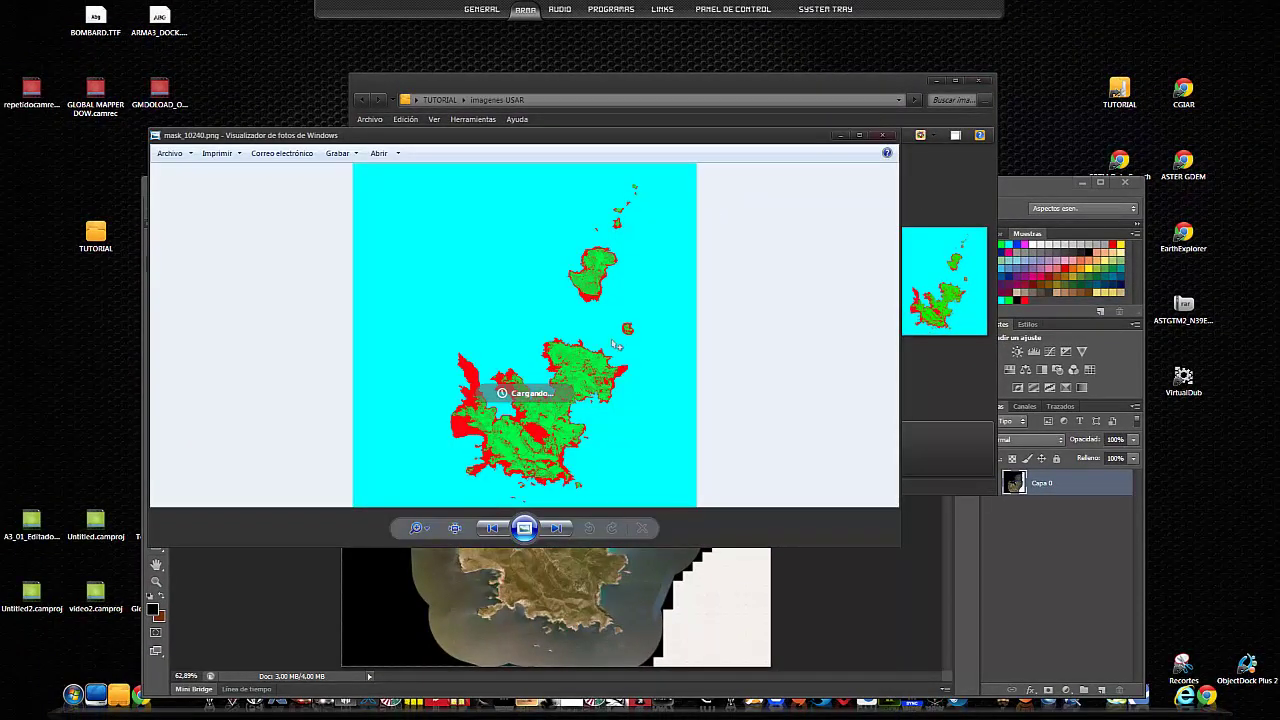
{"action": "scroll", "coordinate": [603, 398], "scroll_direction": "up", "scroll_amount": 2}
{"action": "scroll", "coordinate": [603, 398], "scroll_direction": "up", "scroll_amount": 1}
{"action": "scroll", "coordinate": [603, 398], "scroll_direction": "up", "scroll_amount": 1}
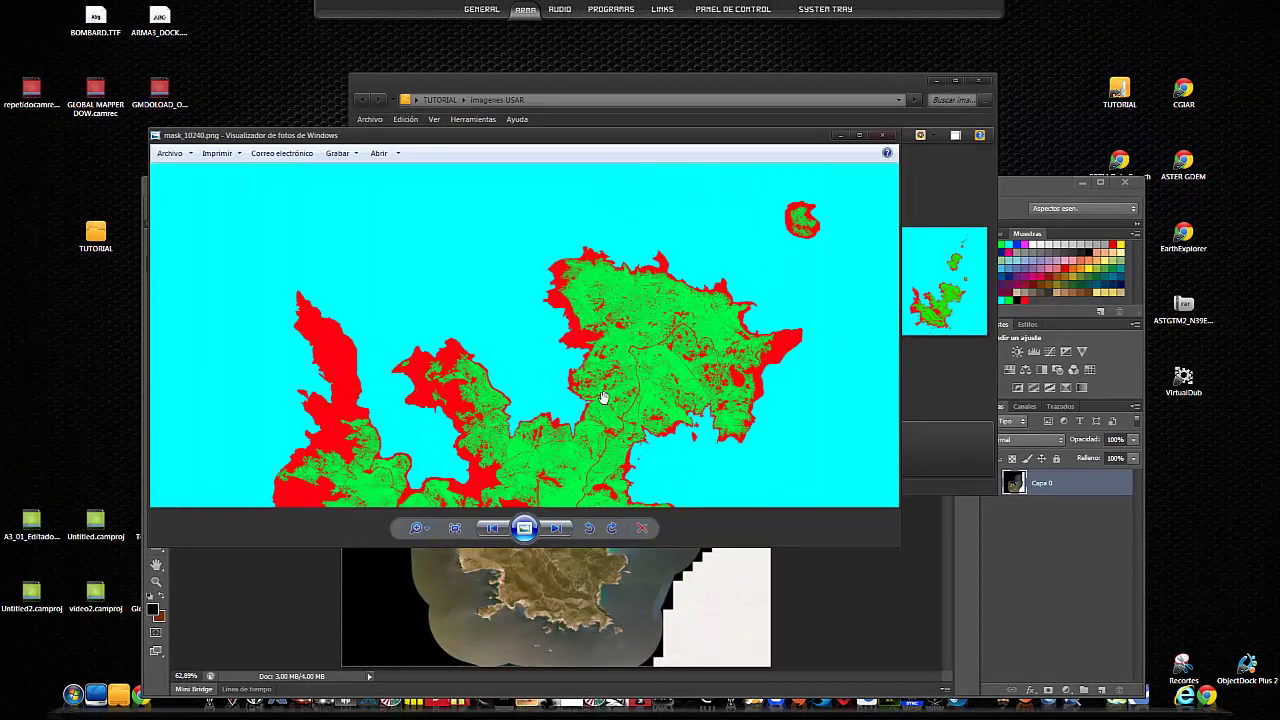
{"action": "scroll", "coordinate": [603, 398], "scroll_direction": "up", "scroll_amount": 1}
{"action": "scroll", "coordinate": [624, 390], "scroll_direction": "up", "scroll_amount": 1}
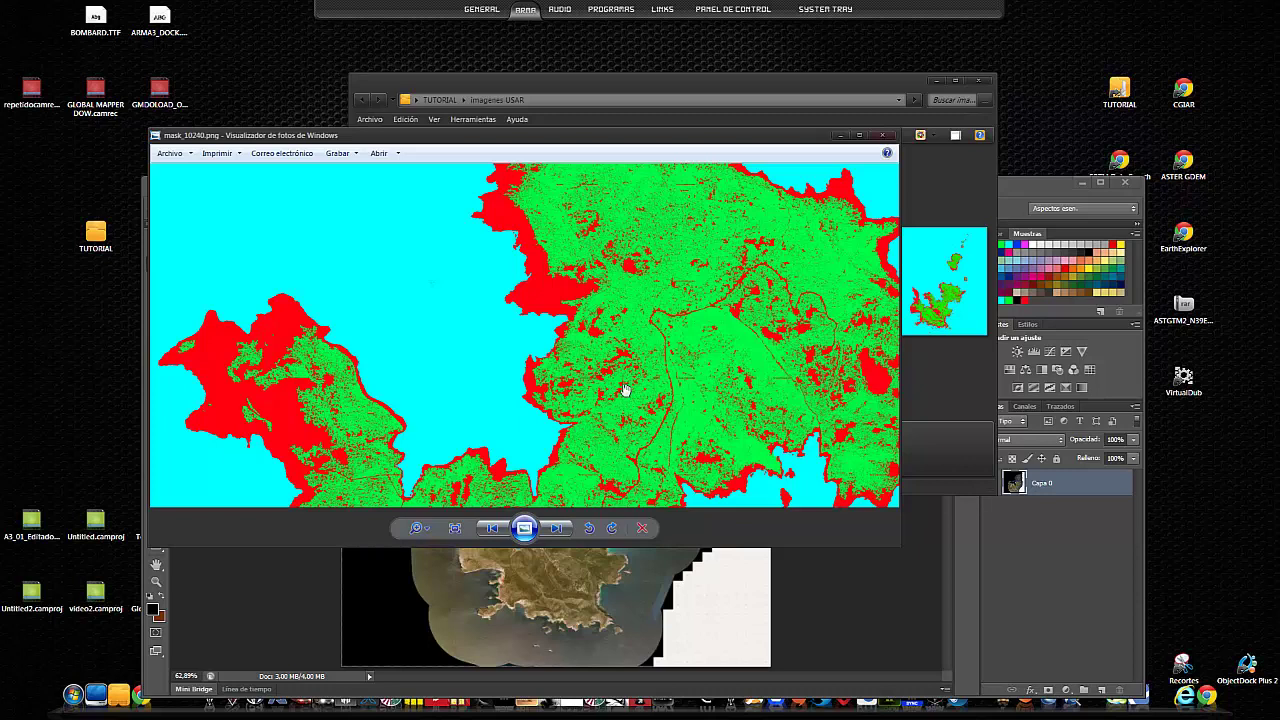
{"action": "scroll", "coordinate": [624, 389], "scroll_direction": "up", "scroll_amount": 1}
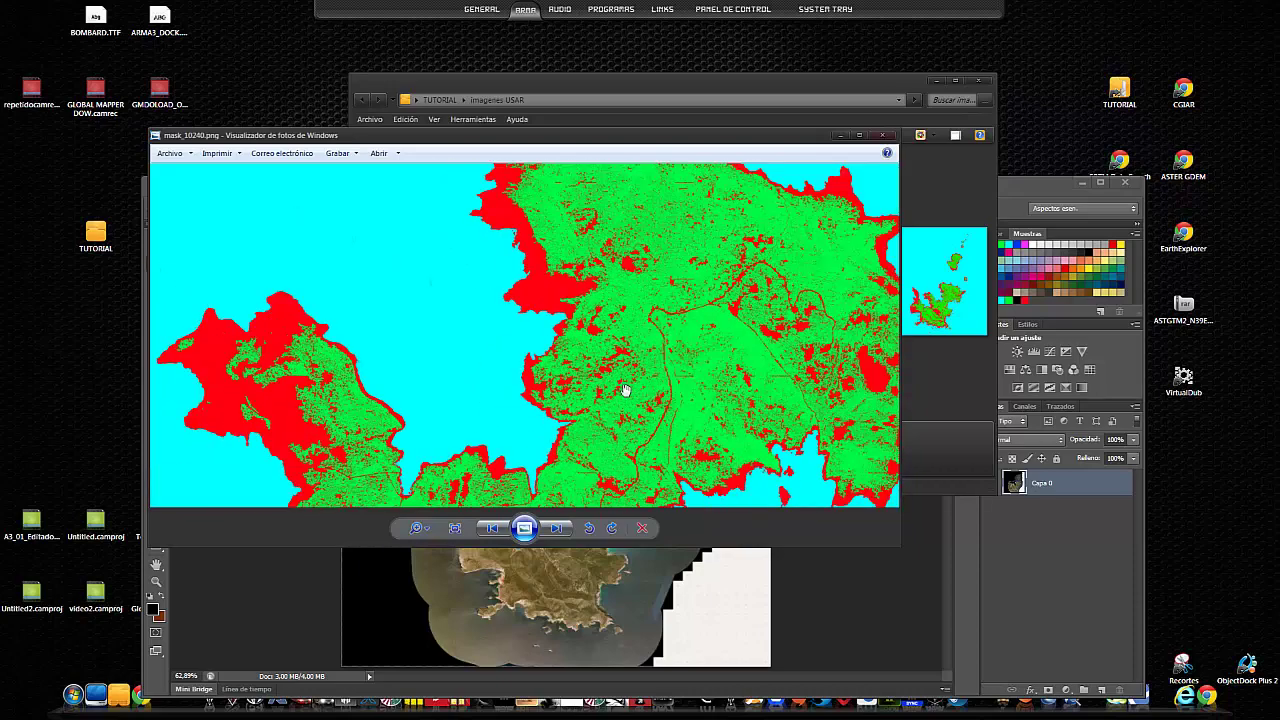
{"action": "scroll", "coordinate": [624, 389], "scroll_direction": "down", "scroll_amount": 1}
{"action": "scroll", "coordinate": [624, 389], "scroll_direction": "down", "scroll_amount": 1}
{"action": "scroll", "coordinate": [624, 389], "scroll_direction": "up", "scroll_amount": 2}
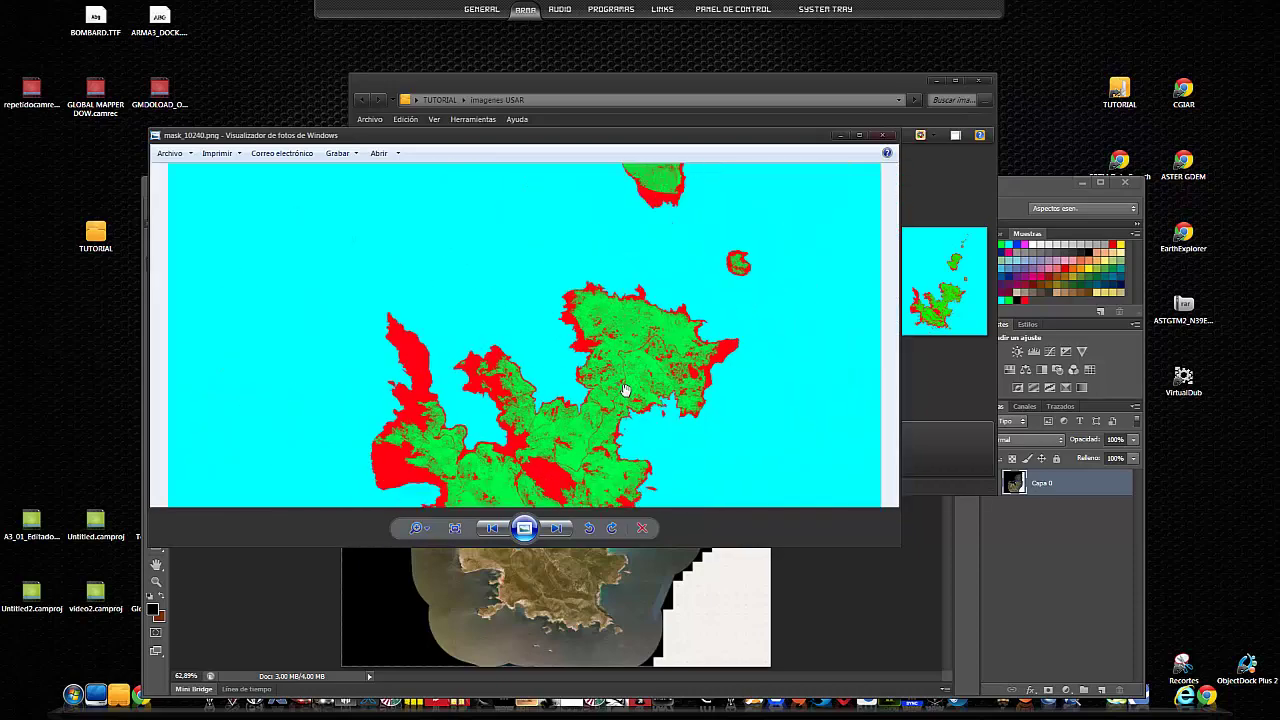
{"action": "scroll", "coordinate": [624, 389], "scroll_direction": "up", "scroll_amount": 1}
{"action": "scroll", "coordinate": [624, 389], "scroll_direction": "up", "scroll_amount": 1}
{"action": "scroll", "coordinate": [624, 389], "scroll_direction": "up", "scroll_amount": 2}
{"action": "scroll", "coordinate": [624, 389], "scroll_direction": "down", "scroll_amount": 1}
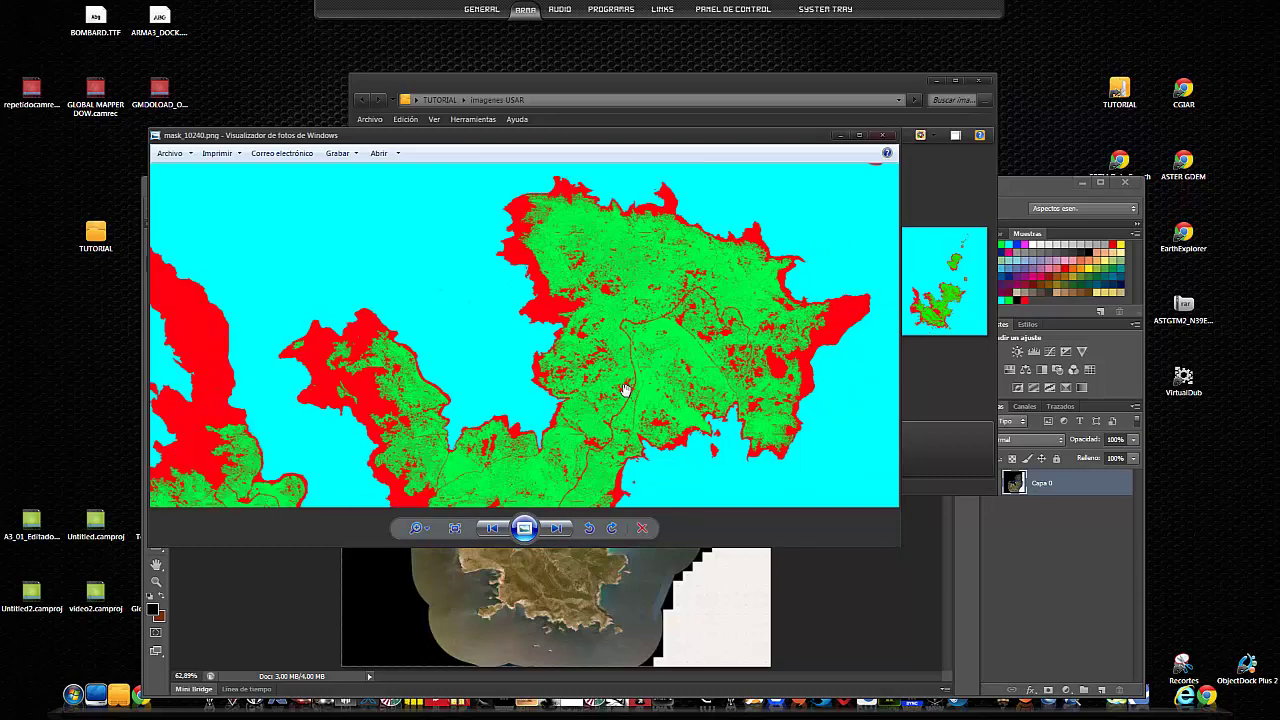
{"action": "scroll", "coordinate": [624, 389], "scroll_direction": "down", "scroll_amount": 1}
- Set Photoshop's painting colour to red, then go up to the TUTORIAL folder in Explorer
{"action": "left_click", "coordinate": [1025, 303]}
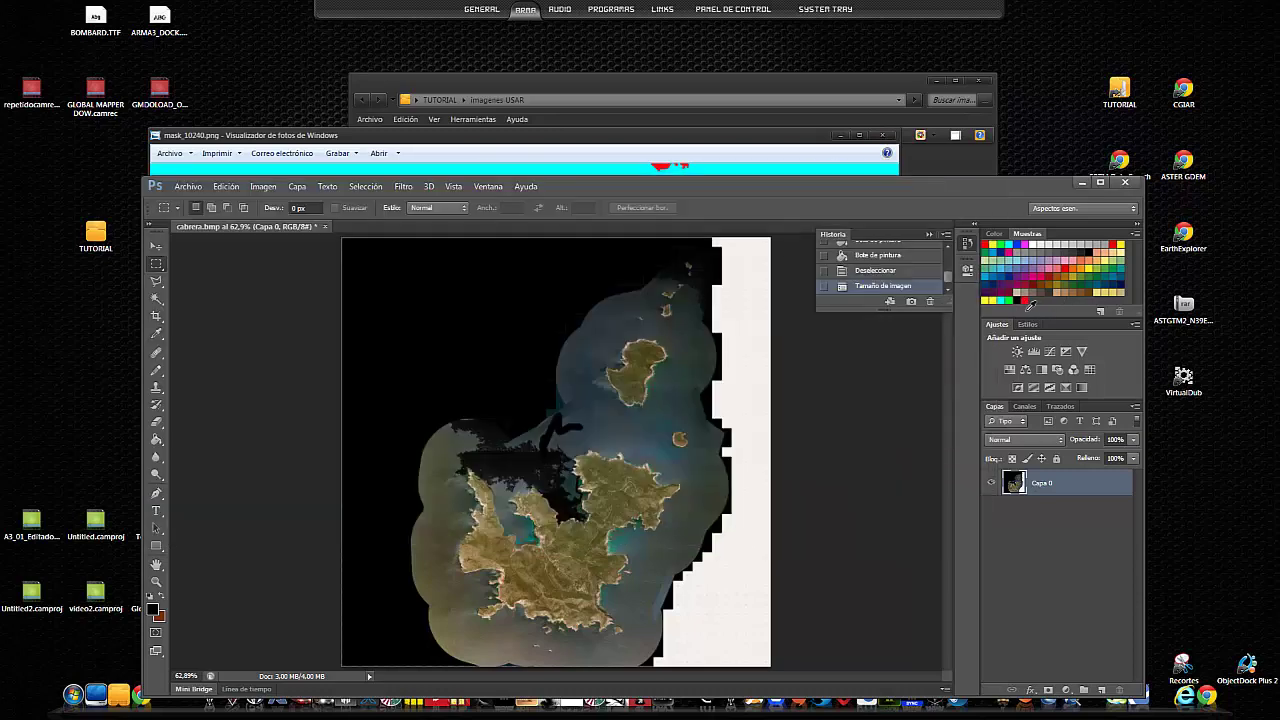
{"action": "left_click", "coordinate": [1023, 303]}
{"action": "left_click", "coordinate": [881, 91]}
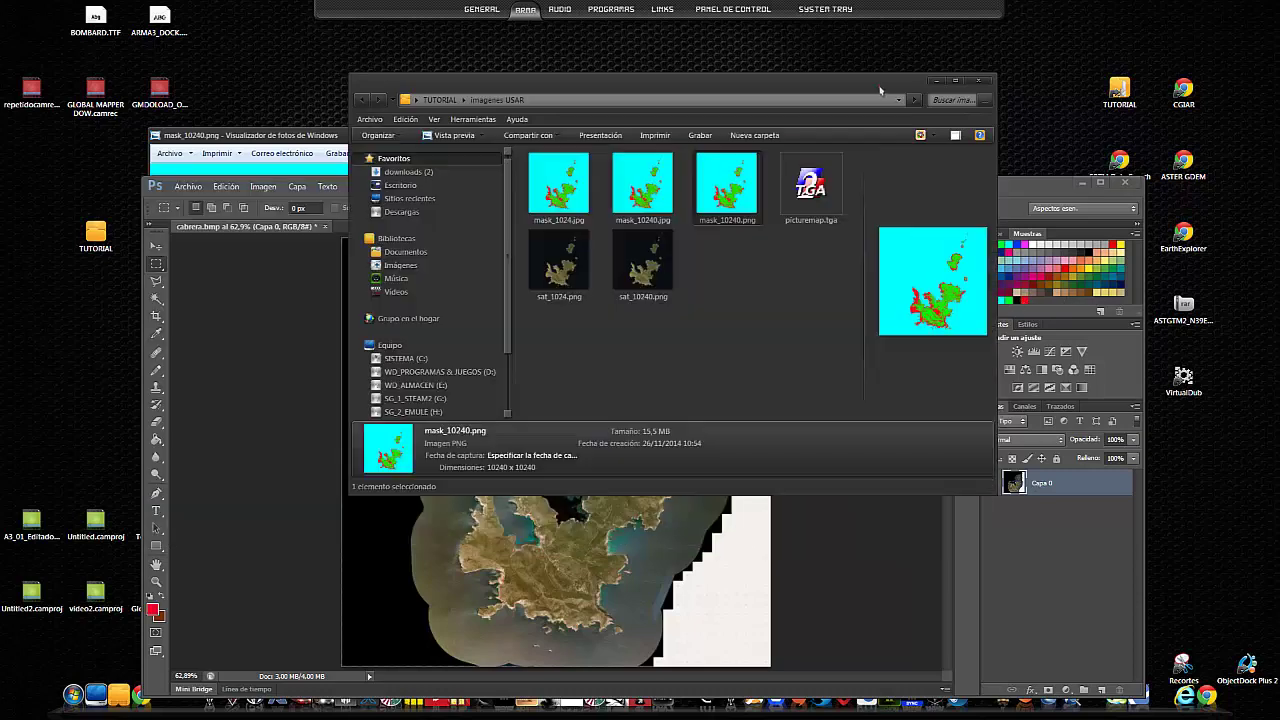
{"action": "key", "text": "BackSpace"}
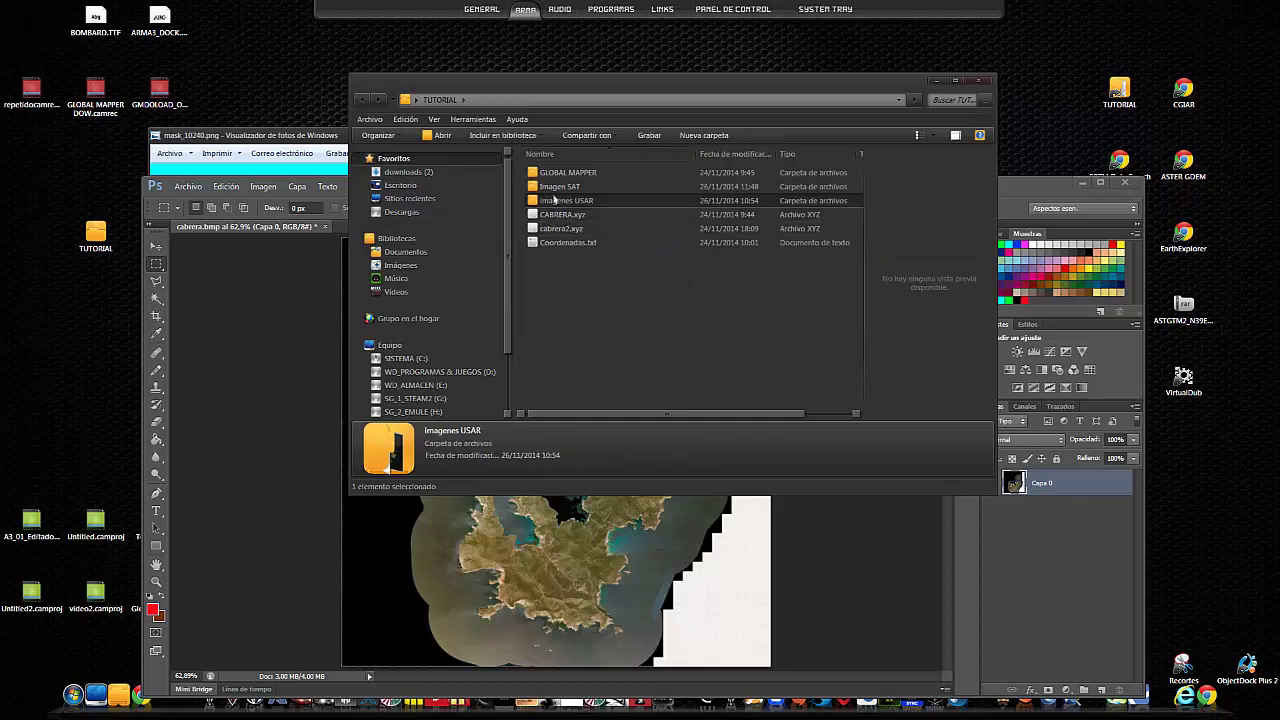
{"action": "left_click", "coordinate": [554, 189]}
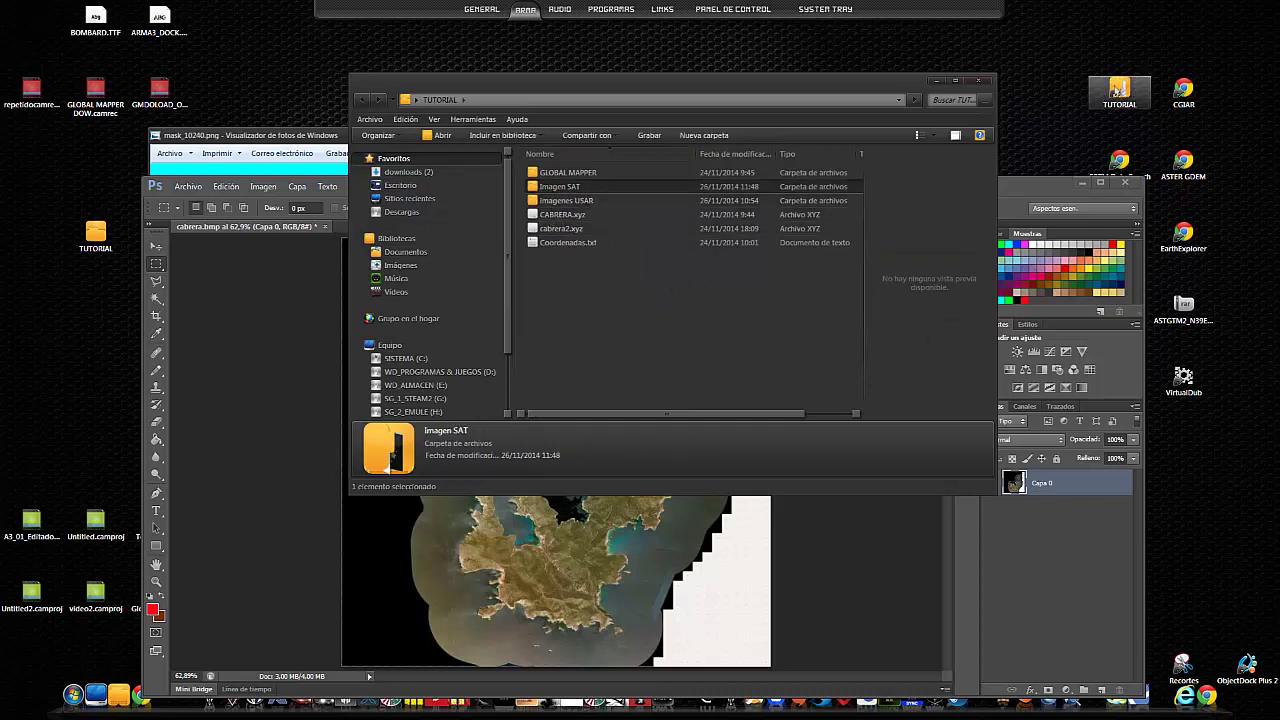
- Open TUTORIAL, then TUTOR_FINAL, then the source folder's contents
{"action": "double_click", "coordinate": [1119, 90]}
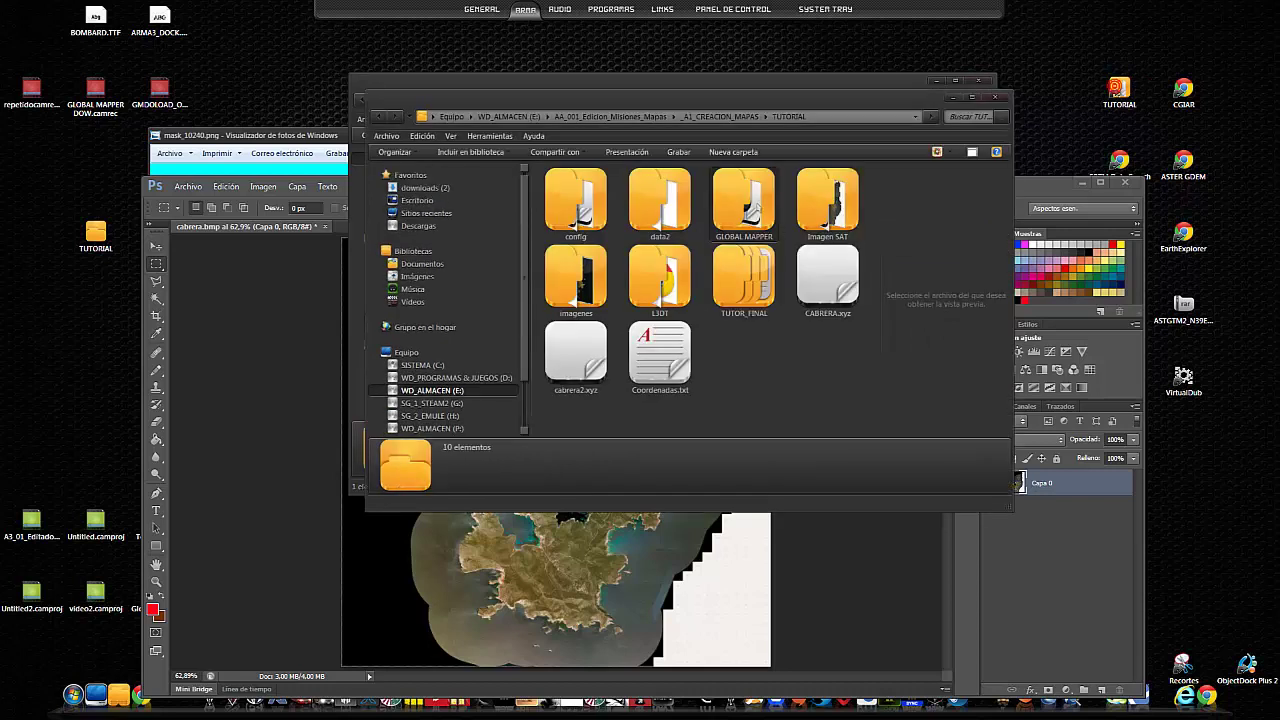
{"action": "double_click", "coordinate": [744, 278]}
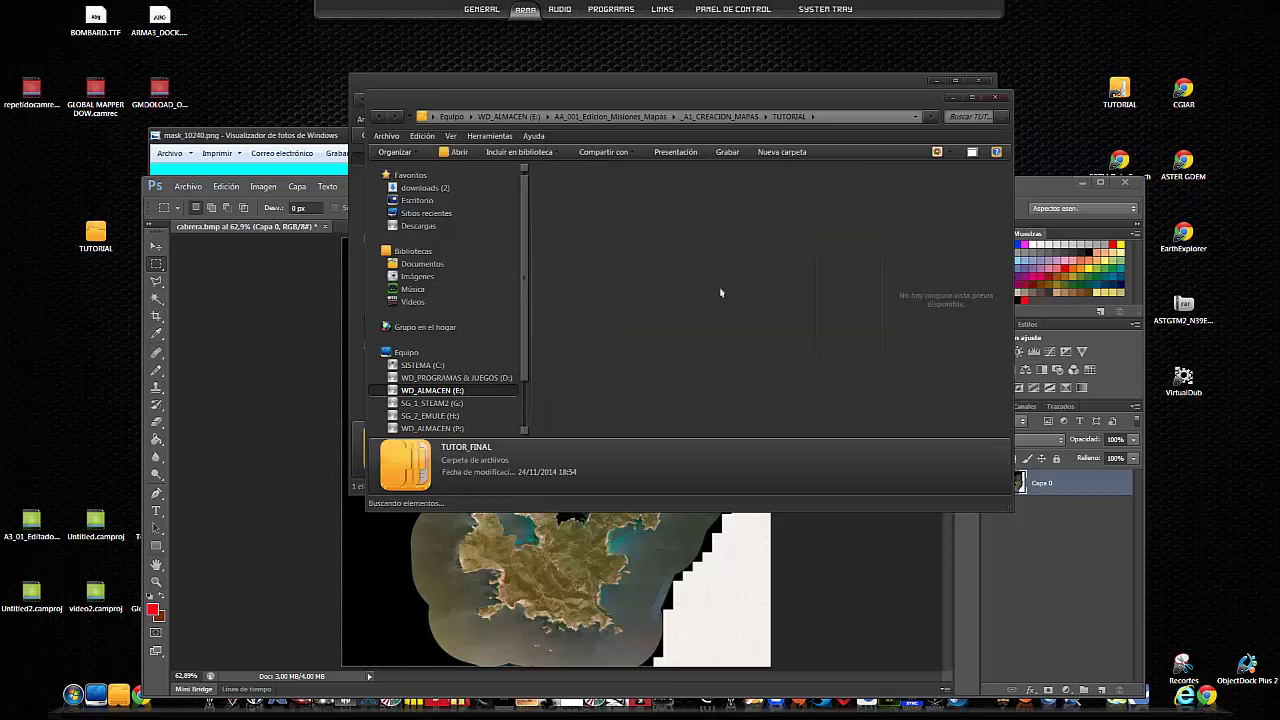
{"action": "left_click", "coordinate": [567, 232]}
{"action": "double_click", "coordinate": [567, 232]}
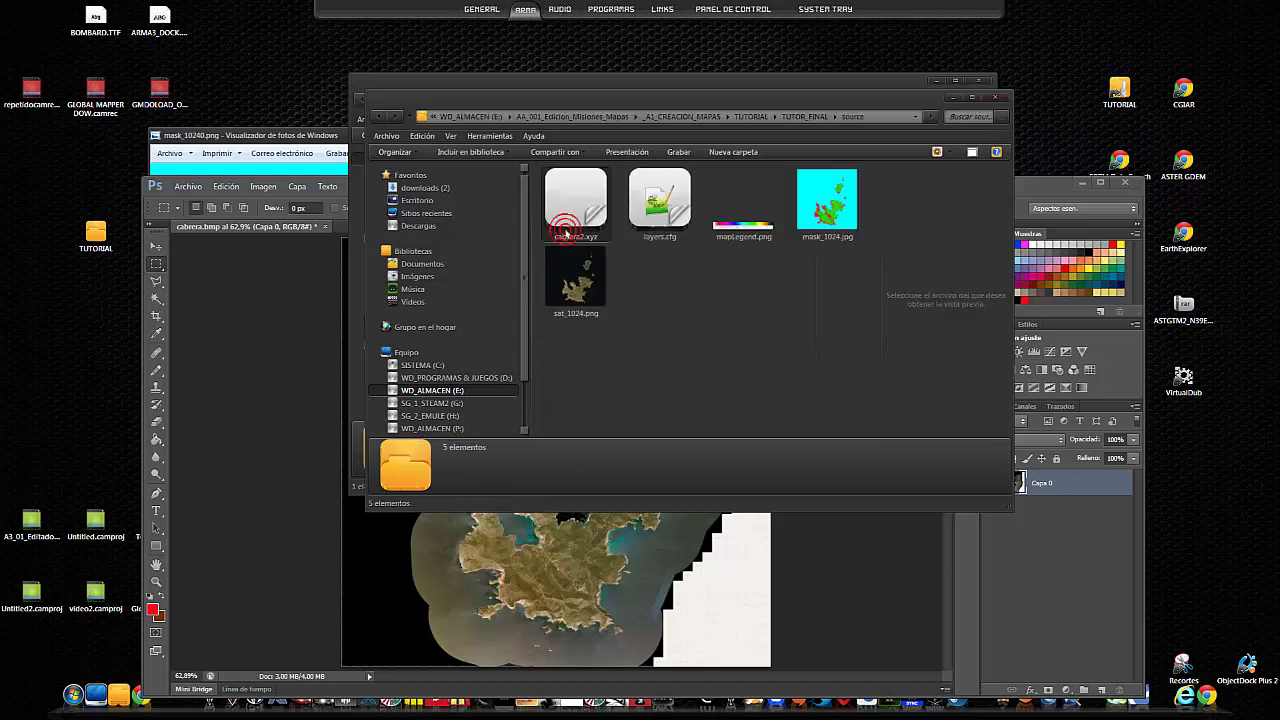
{"action": "double_click", "coordinate": [760, 230]}
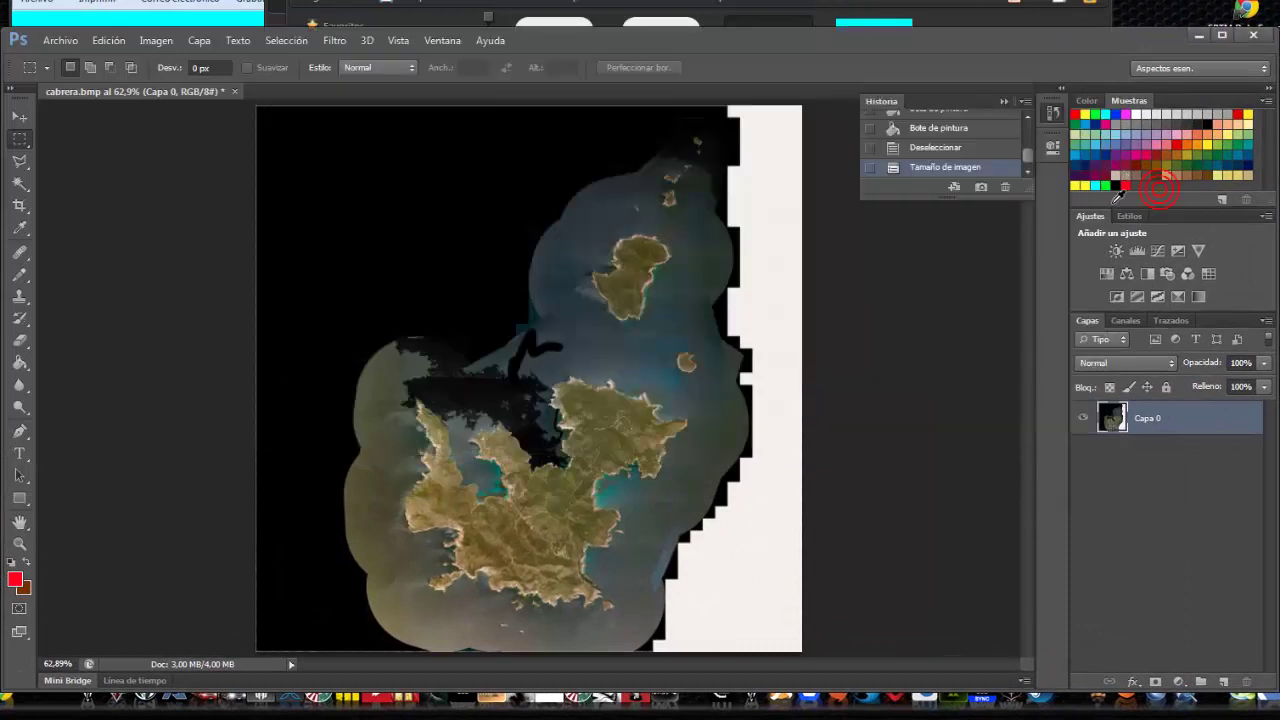
- Name the cyan swatch ROCKS and the yellow swatch GRAVEL, checking colours in mapLegend.png
{"action": "left_click", "coordinate": [1104, 186]}
{"action": "left_click", "coordinate": [1095, 186]}
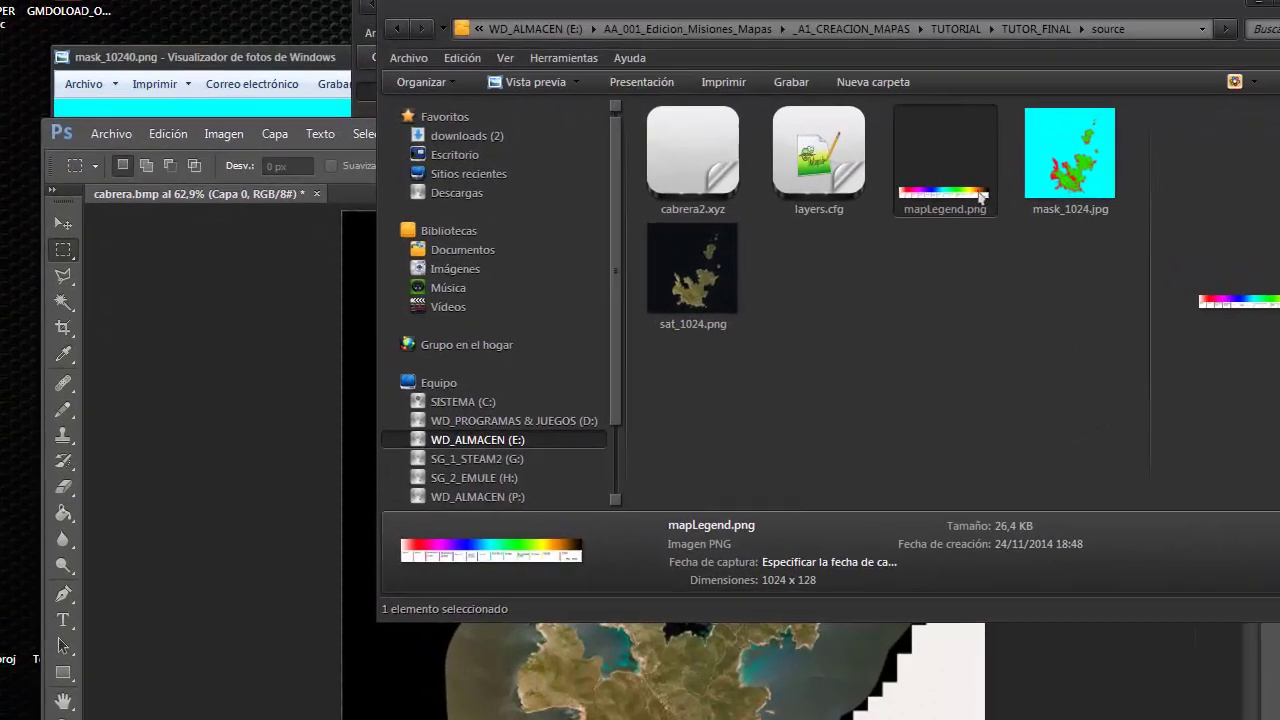
{"action": "double_click", "coordinate": [856, 110]}
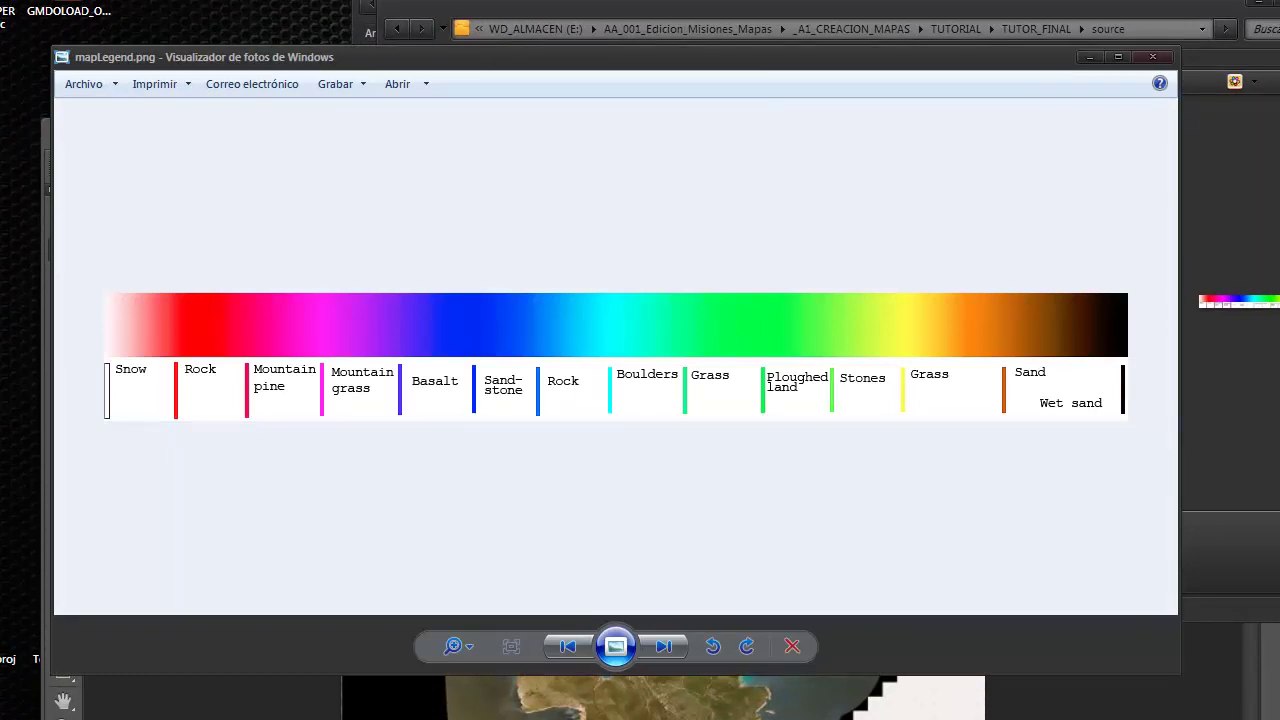
{"action": "key", "text": "alt+Tab"}
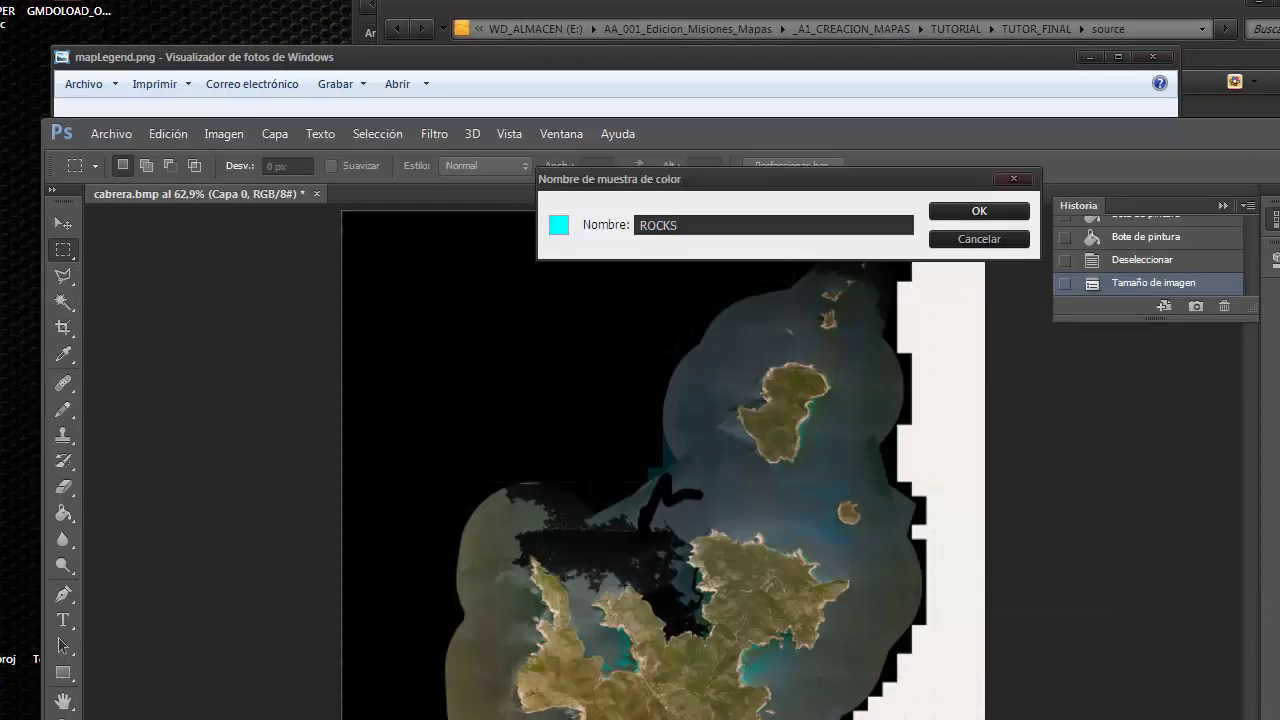
{"action": "left_click", "coordinate": [979, 211]}
{"action": "type", "text": "GRAVEL"}
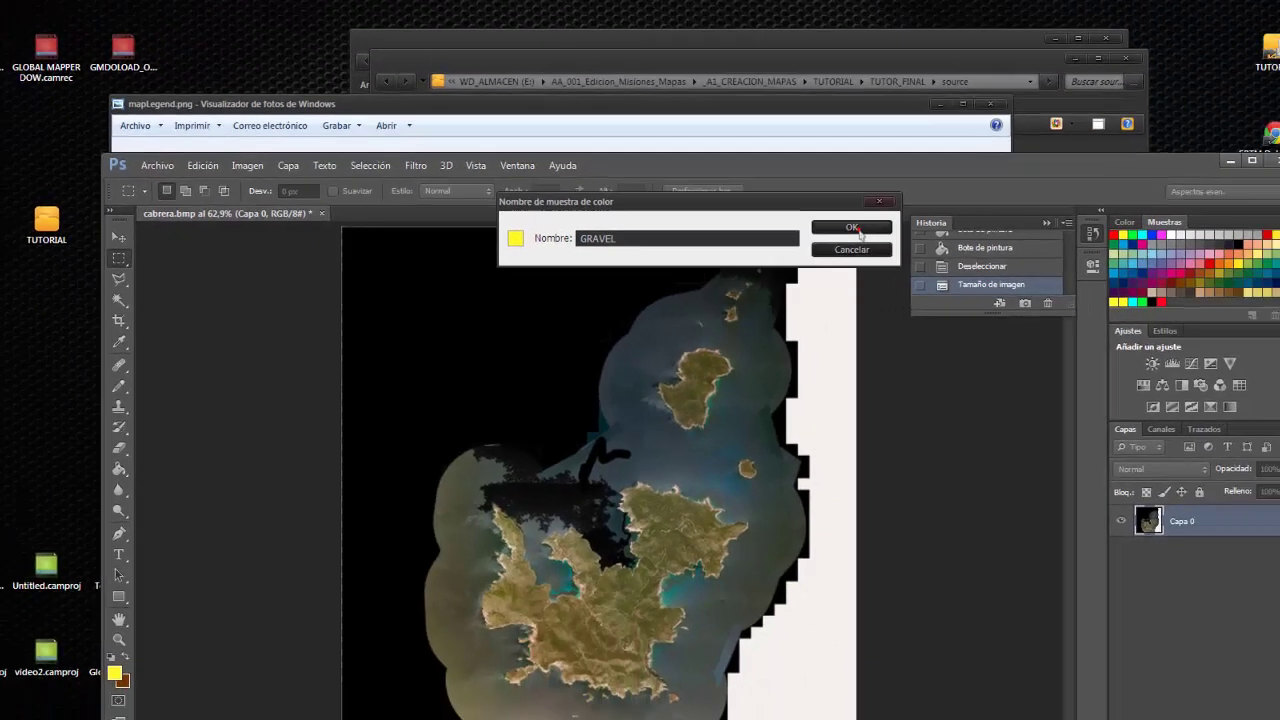
{"action": "left_click", "coordinate": [979, 211]}
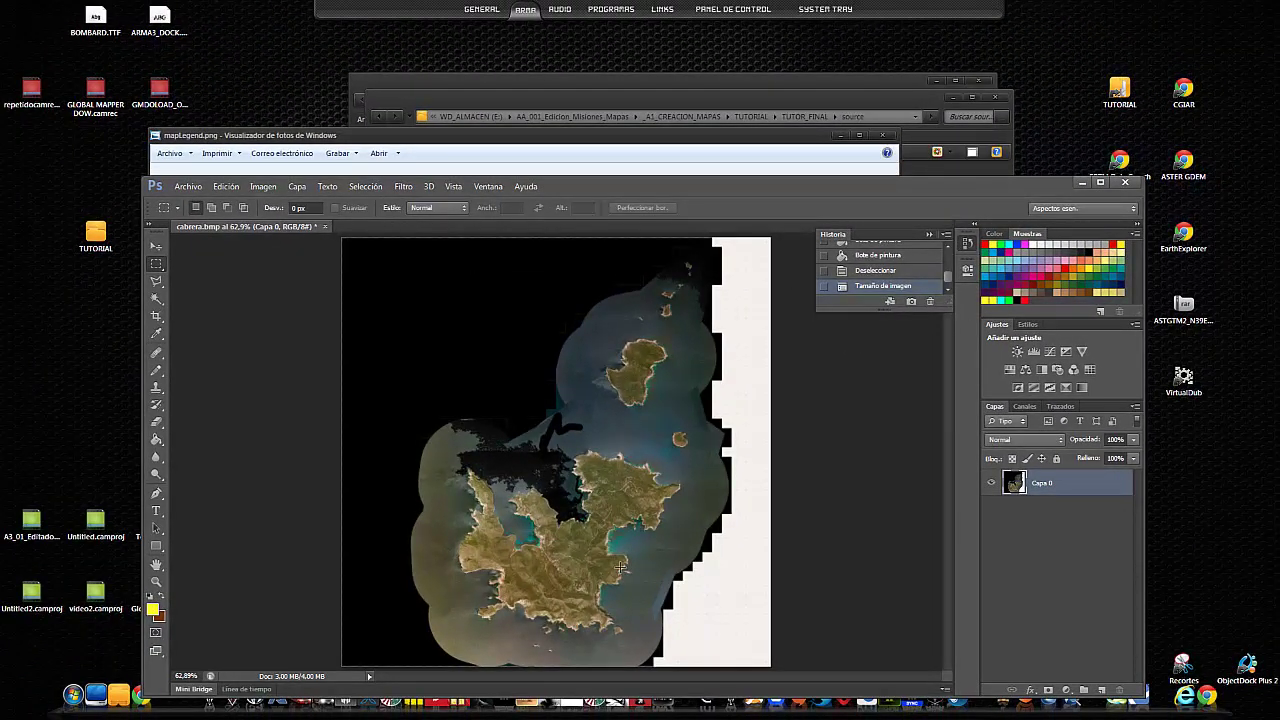
- Open layers.cfg and highlight its Legend colours: gravel 255,255,0 and rock 0,255,255
{"action": "left_click", "coordinate": [822, 97]}
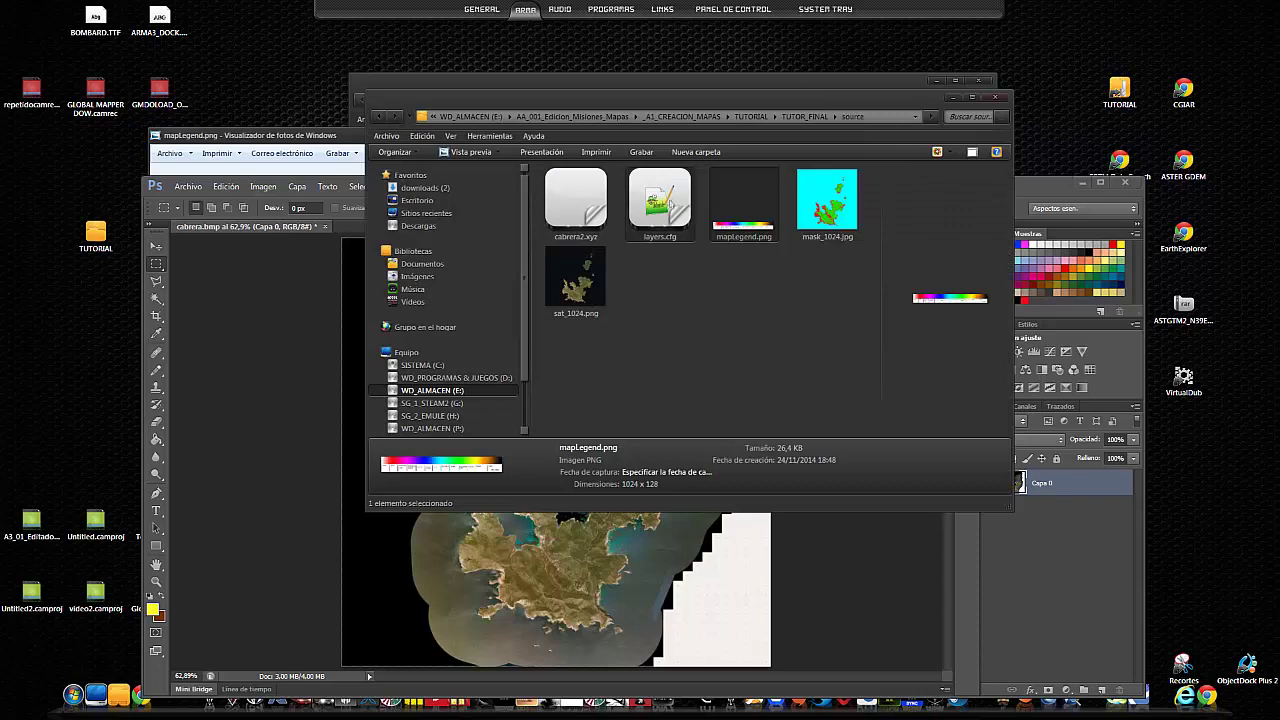
{"action": "left_click", "coordinate": [638, 210]}
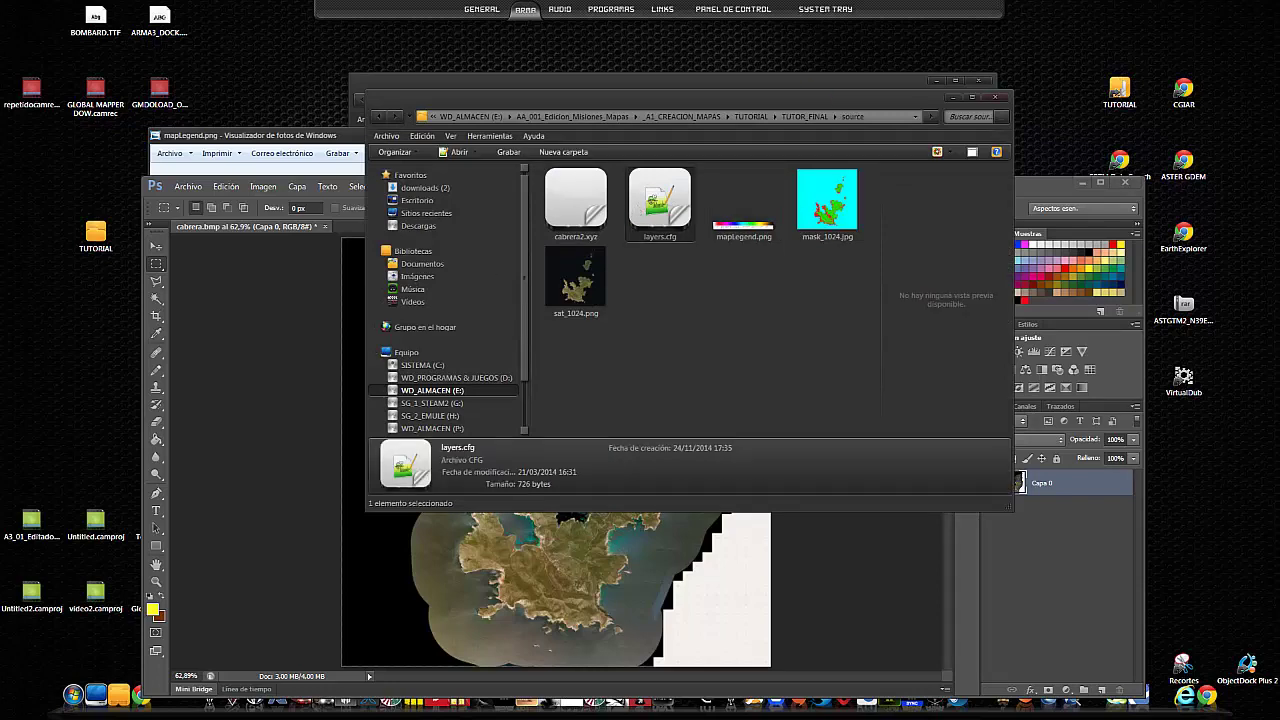
{"action": "key", "text": "Return"}
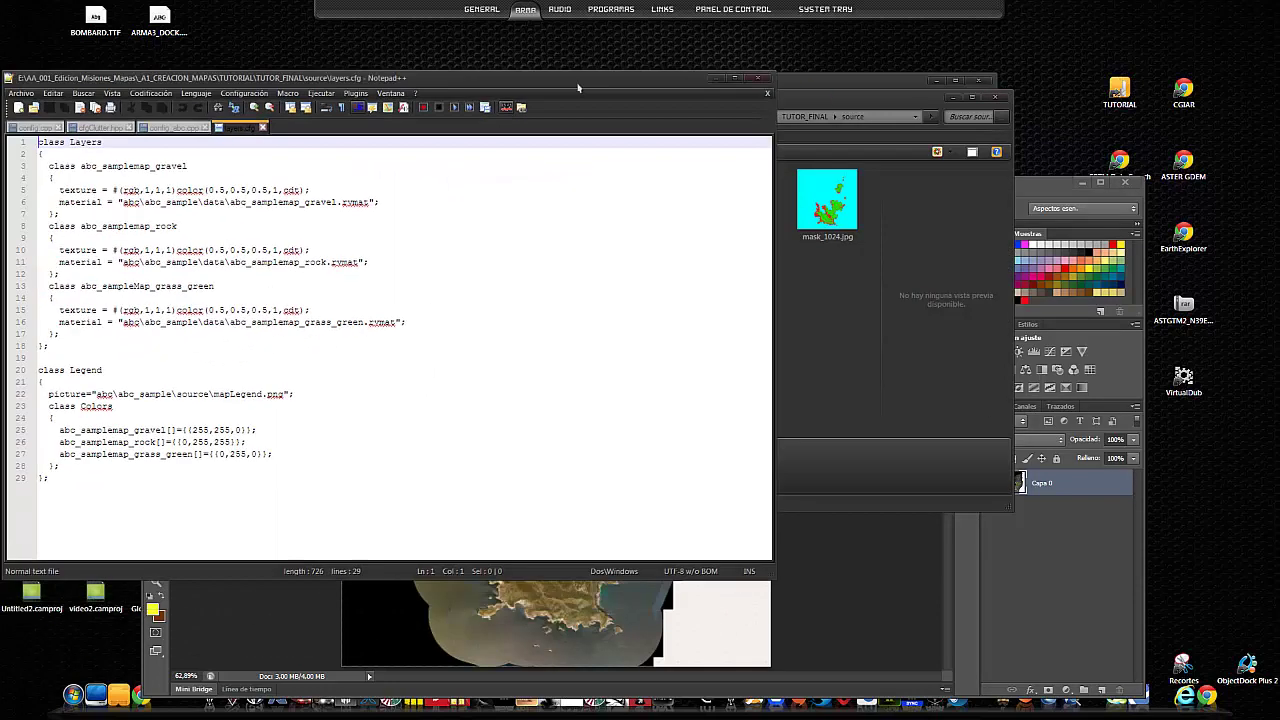
{"action": "left_click_drag", "start_coordinate": [397, 488], "coordinate": [510, 518]}
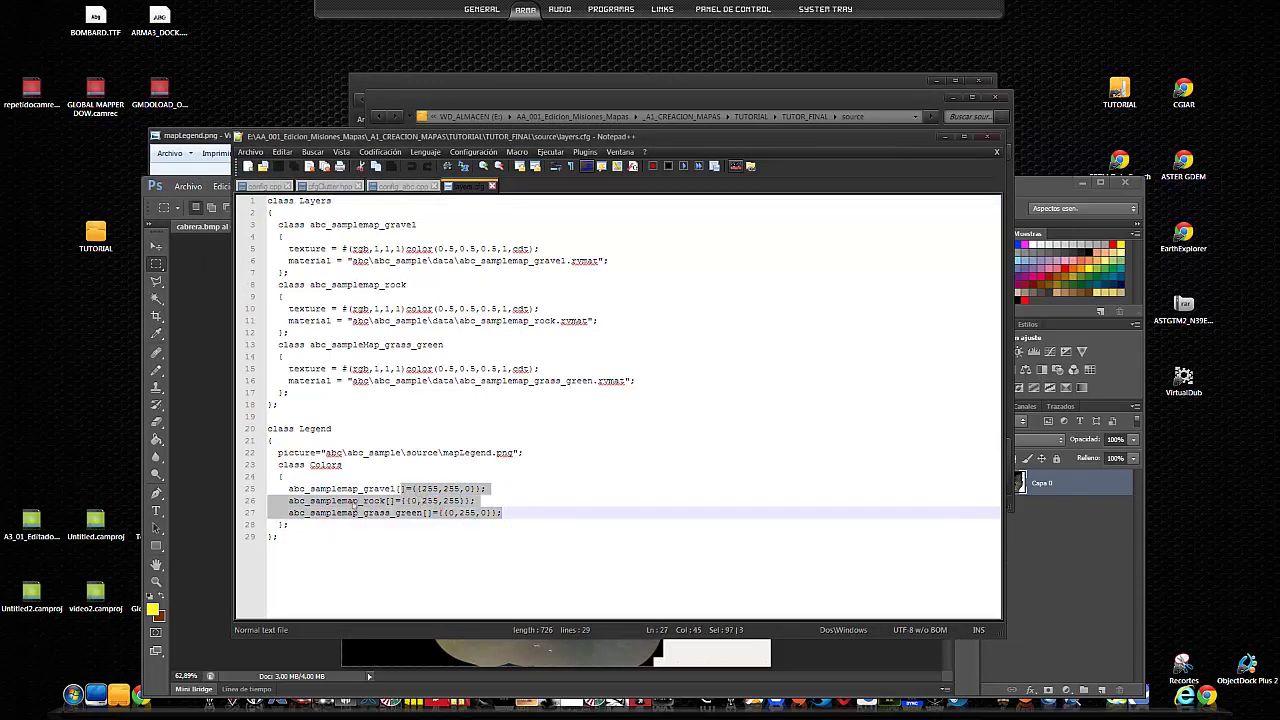
- Close layers.cfg and Notepad++, returning to the satellite image
{"action": "left_click", "coordinate": [998, 154]}
{"action": "left_click", "coordinate": [996, 148]}
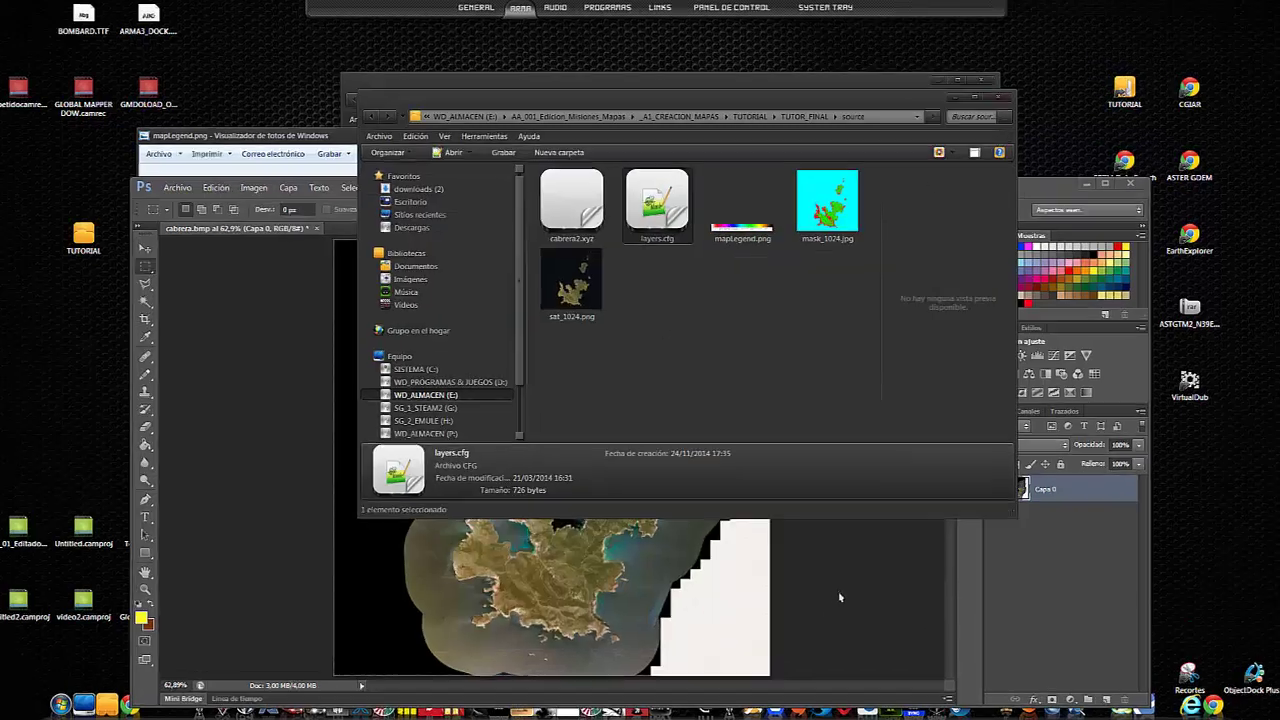
{"action": "left_click", "coordinate": [839, 589]}
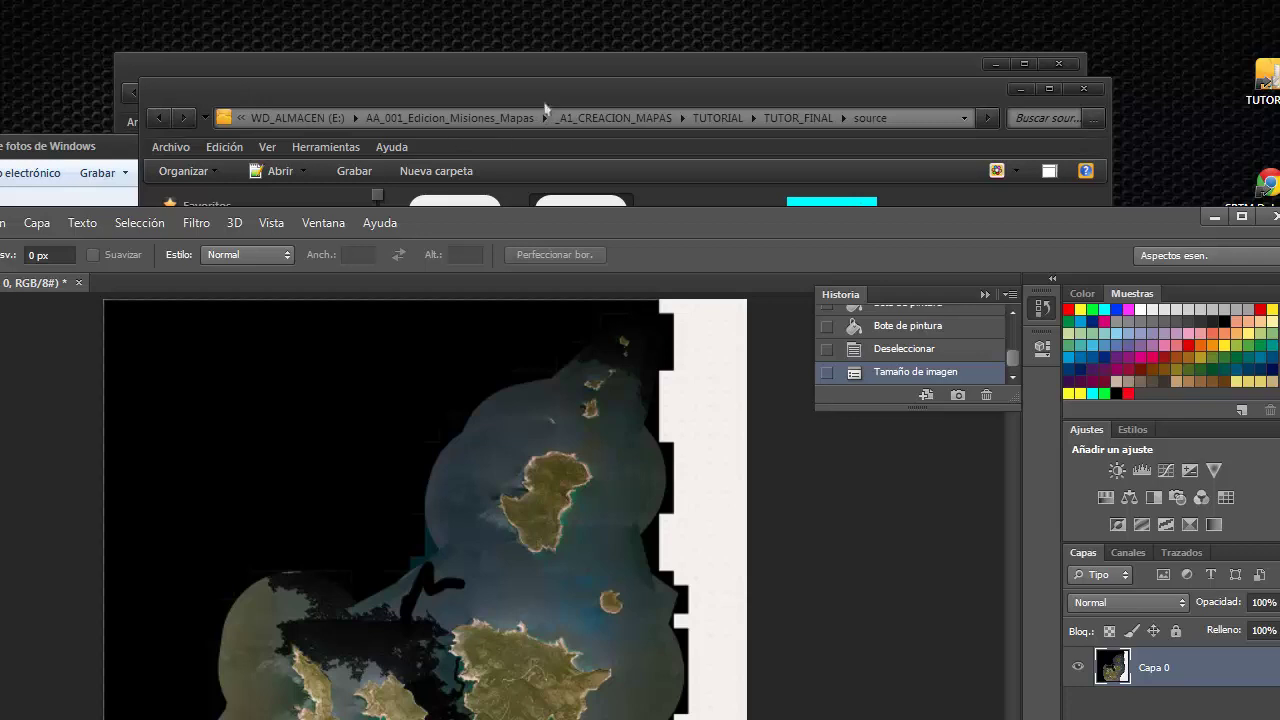
- Go up to TUTORIAL, enter imagenes USAR and open mask_10240.png in Photo Viewer
{"action": "left_click_drag", "start_coordinate": [546, 102], "coordinate": [560, 68]}
{"action": "key", "text": "BackSpace"}
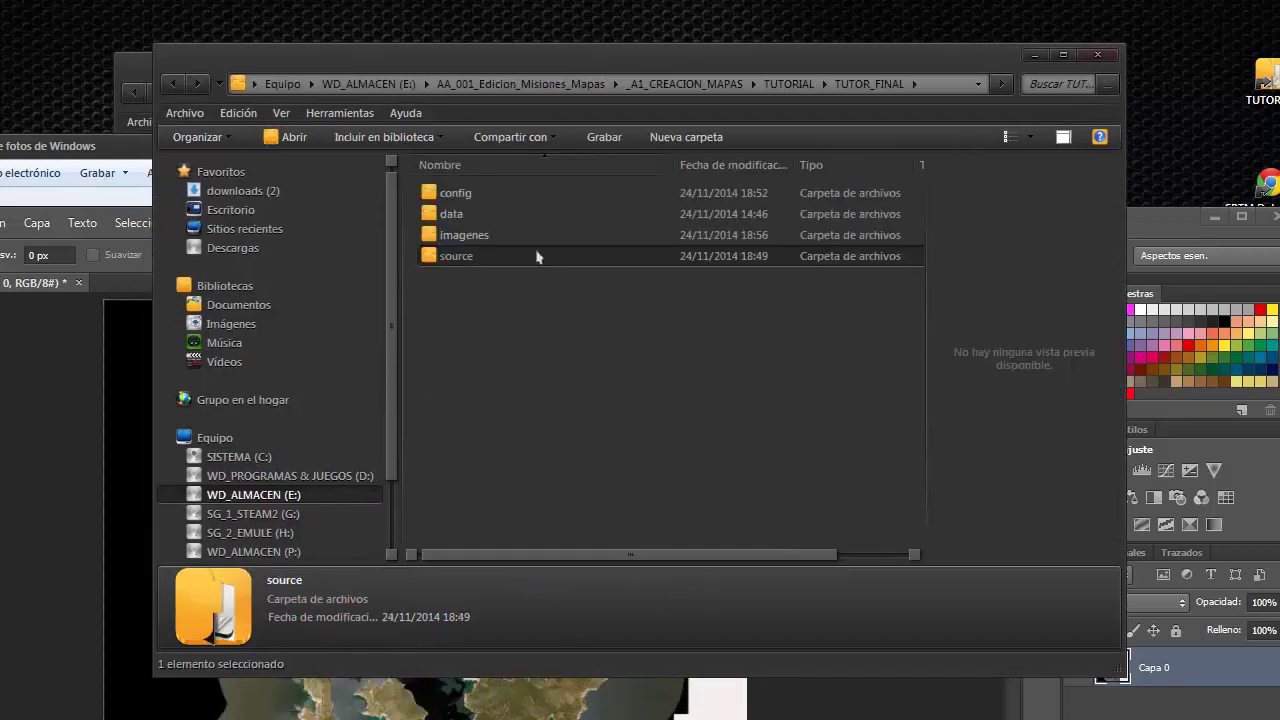
{"action": "key", "text": "BackSpace"}
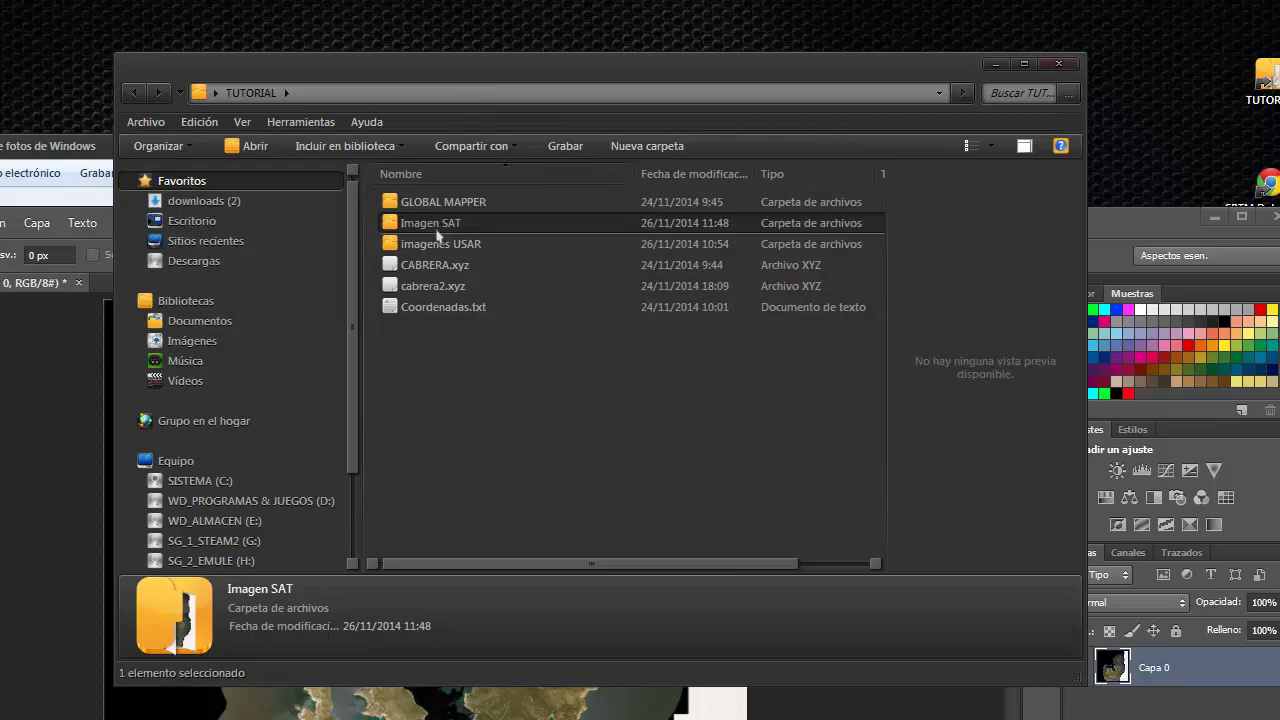
{"action": "double_click", "coordinate": [437, 243]}
{"action": "left_click", "coordinate": [463, 230]}
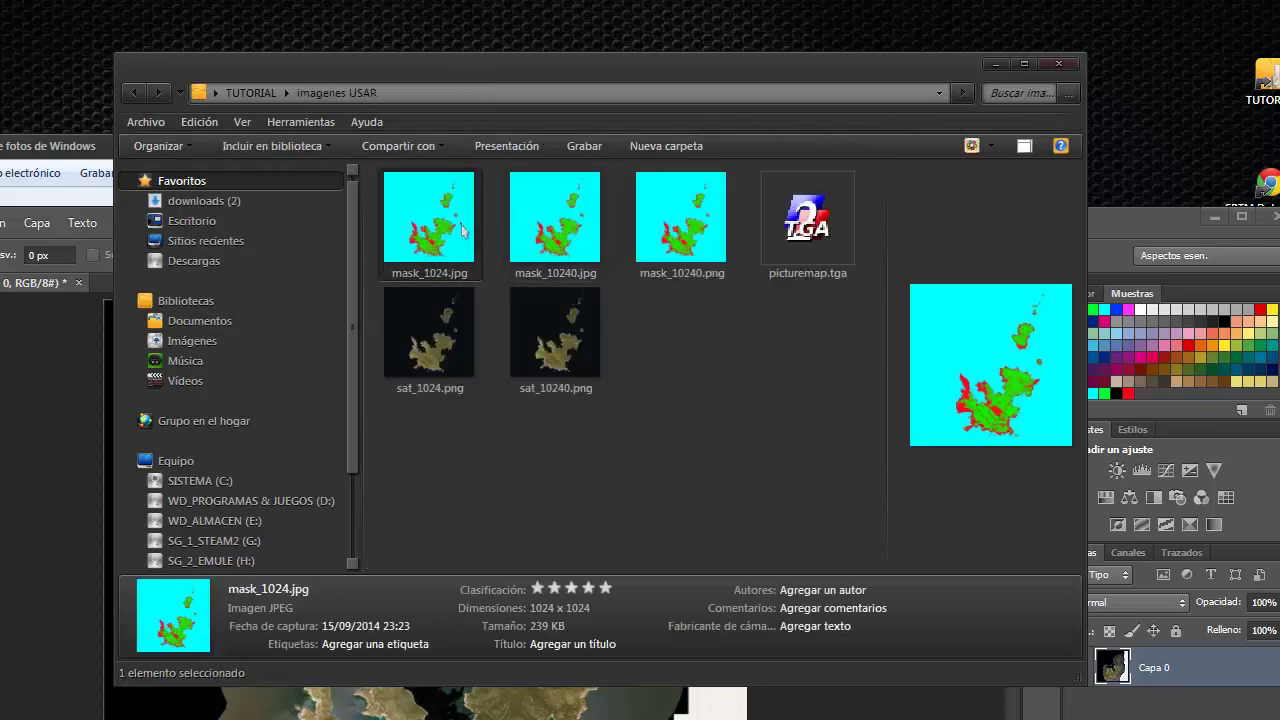
{"action": "double_click", "coordinate": [681, 217]}
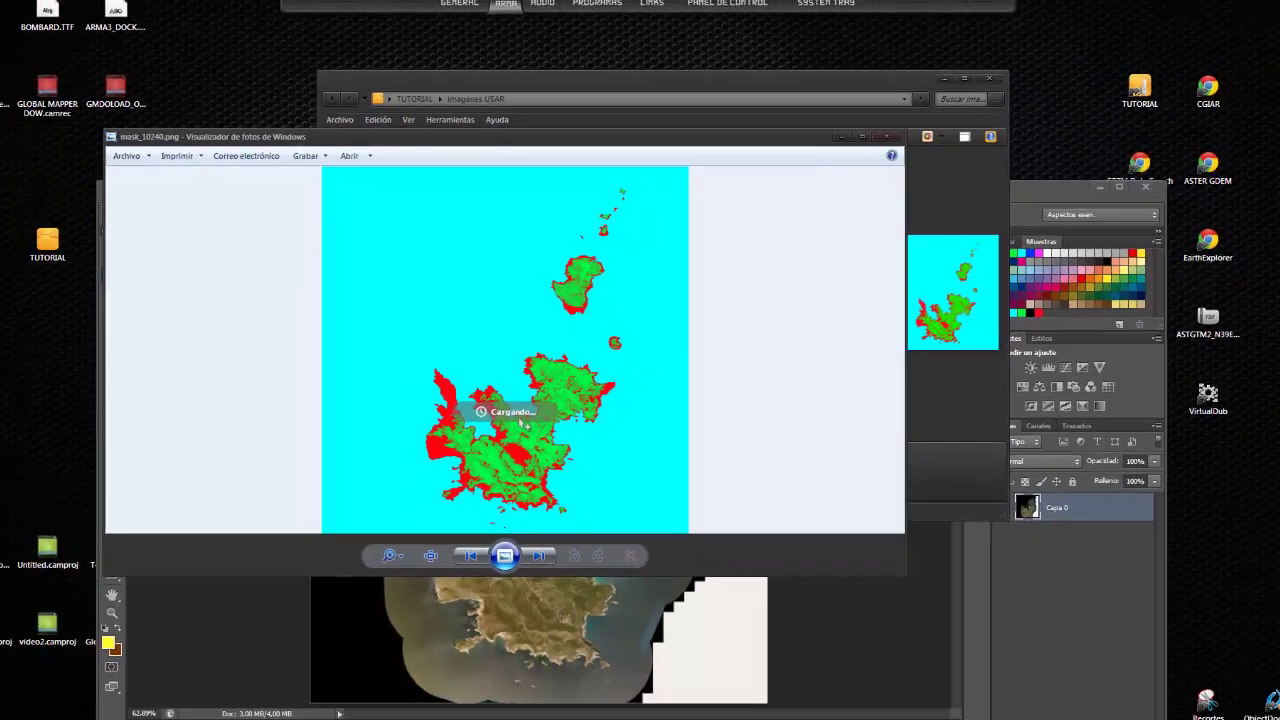
- Zoom in and out on mask_10240.png to inspect its red, green and cyan areas
{"action": "scroll", "coordinate": [522, 425], "scroll_direction": "up", "scroll_amount": 2}
{"action": "scroll", "coordinate": [522, 425], "scroll_direction": "up", "scroll_amount": 2}
{"action": "scroll", "coordinate": [522, 425], "scroll_direction": "up", "scroll_amount": 2}
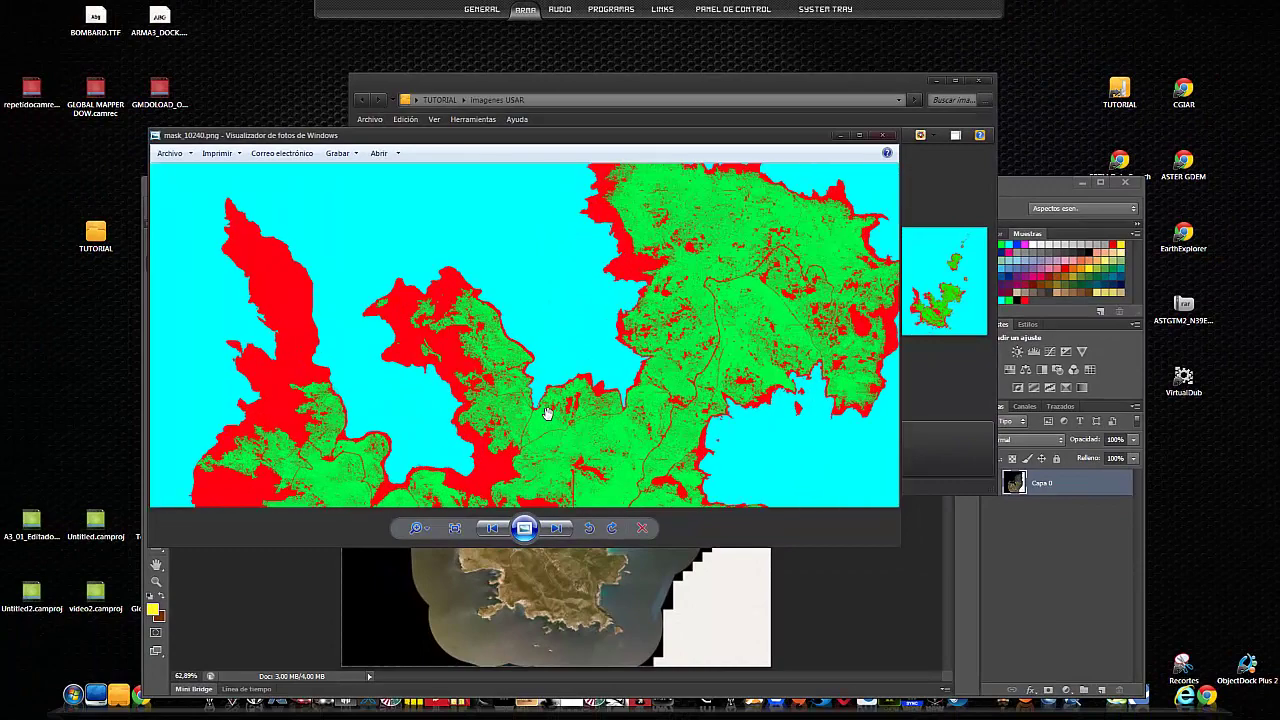
{"action": "scroll", "coordinate": [547, 413], "scroll_direction": "down", "scroll_amount": 1}
{"action": "scroll", "coordinate": [547, 413], "scroll_direction": "down", "scroll_amount": 1}
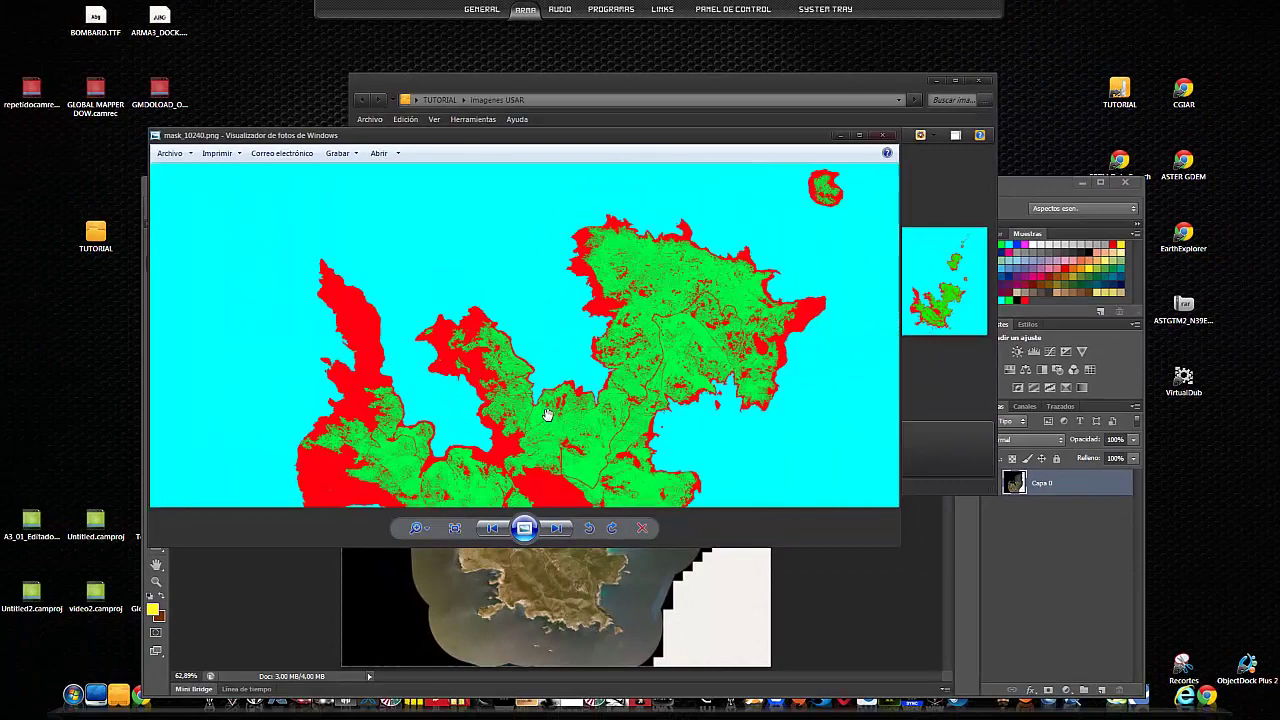
{"action": "scroll", "coordinate": [547, 413], "scroll_direction": "up", "scroll_amount": 3}
{"action": "scroll", "coordinate": [547, 413], "scroll_direction": "down", "scroll_amount": 1}
{"action": "scroll", "coordinate": [547, 413], "scroll_direction": "down", "scroll_amount": 1}
{"action": "scroll", "coordinate": [547, 413], "scroll_direction": "up", "scroll_amount": 1}
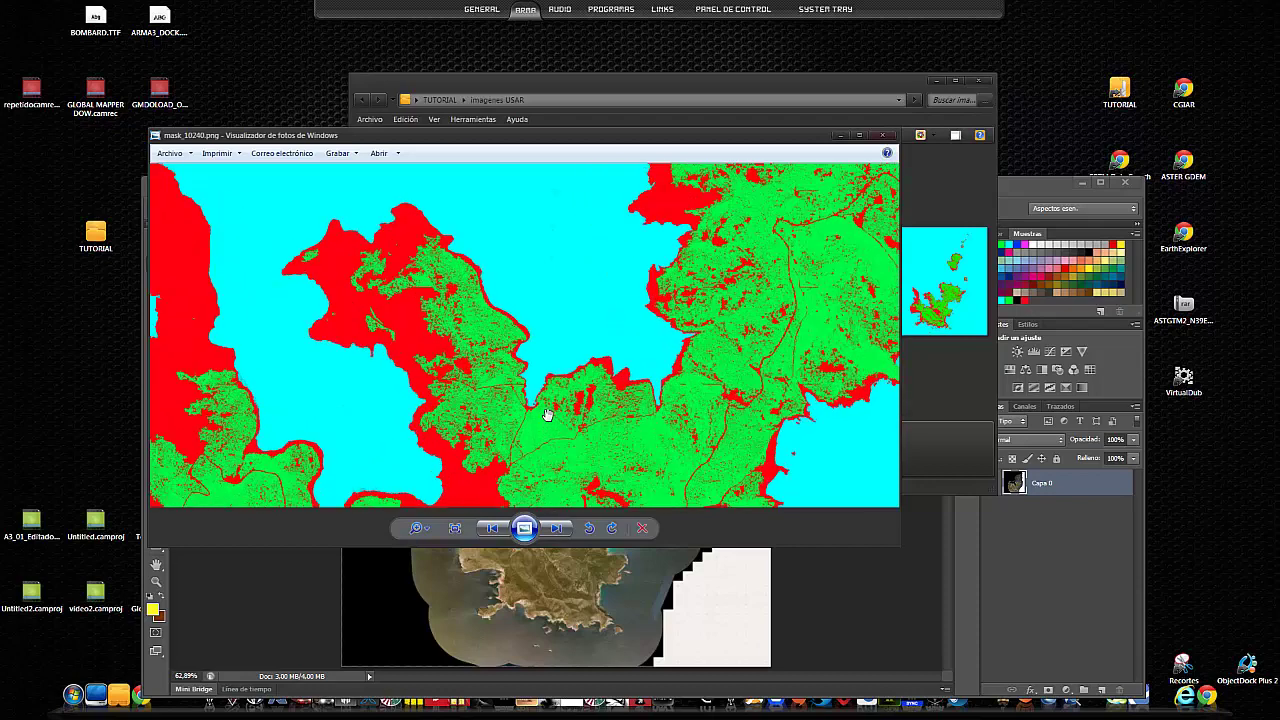
{"action": "left_click", "coordinate": [562, 604]}
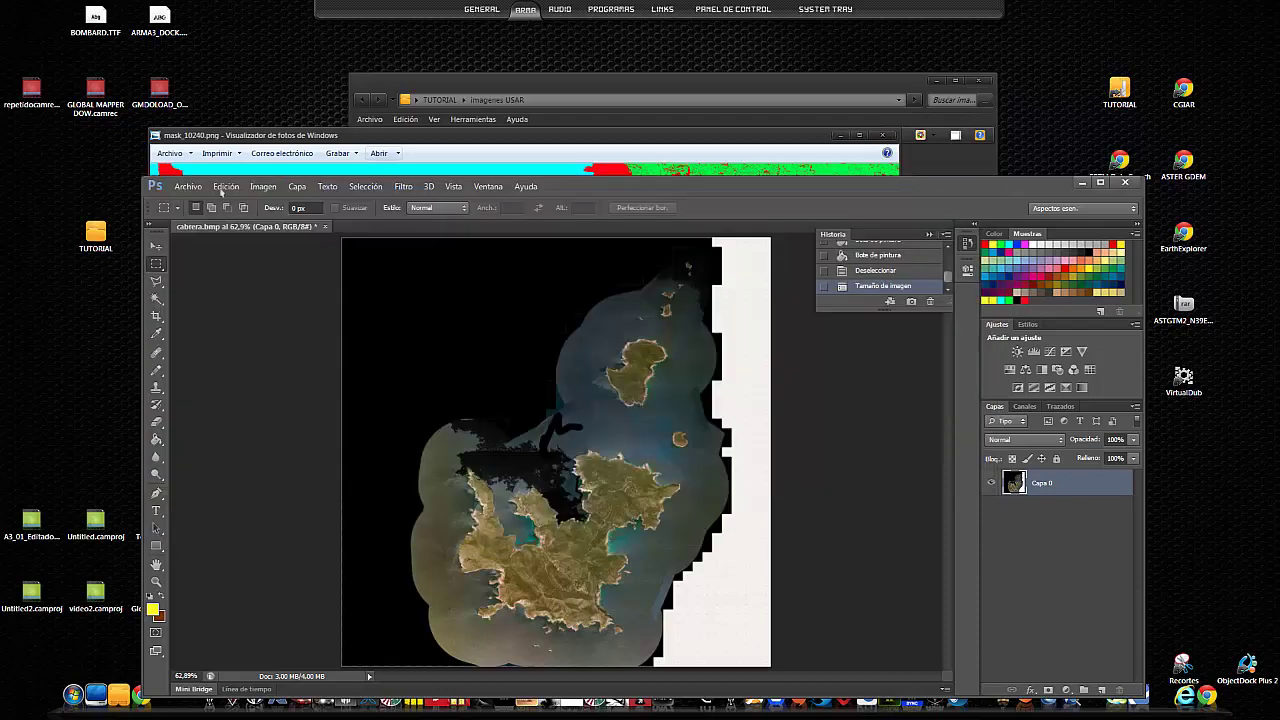
- Magic-wand select the main island and central land areas, then pick the green swatch
{"action": "left_click", "coordinate": [158, 298]}
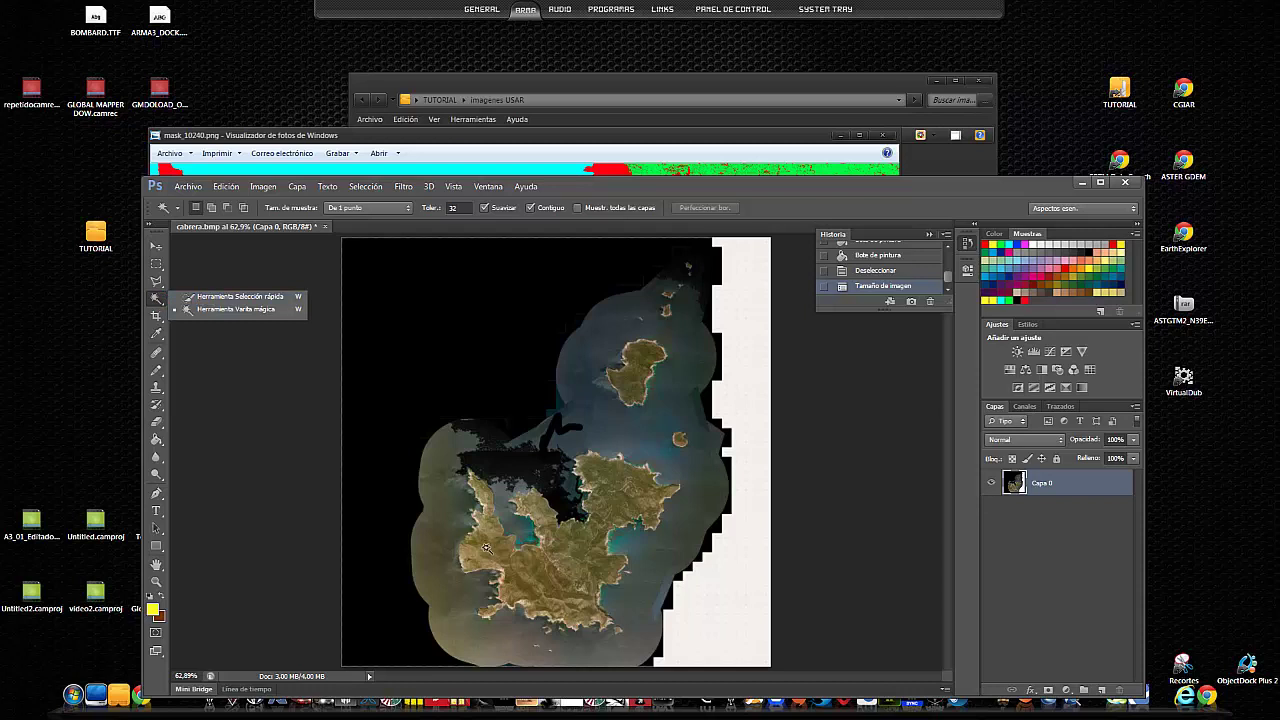
{"action": "left_click", "coordinate": [480, 537]}
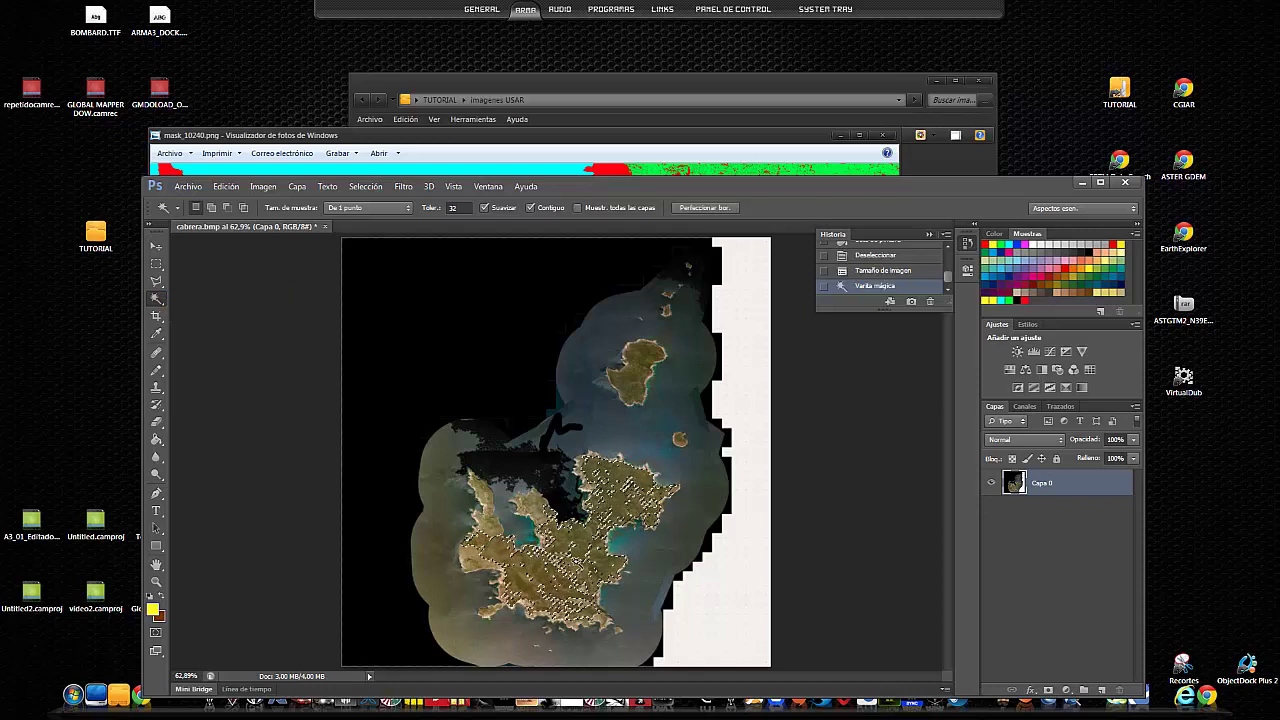
{"action": "scroll", "coordinate": [541, 560], "scroll_direction": "up", "scroll_amount": 3}
{"action": "scroll", "coordinate": [500, 427], "scroll_direction": "up", "scroll_amount": 3}
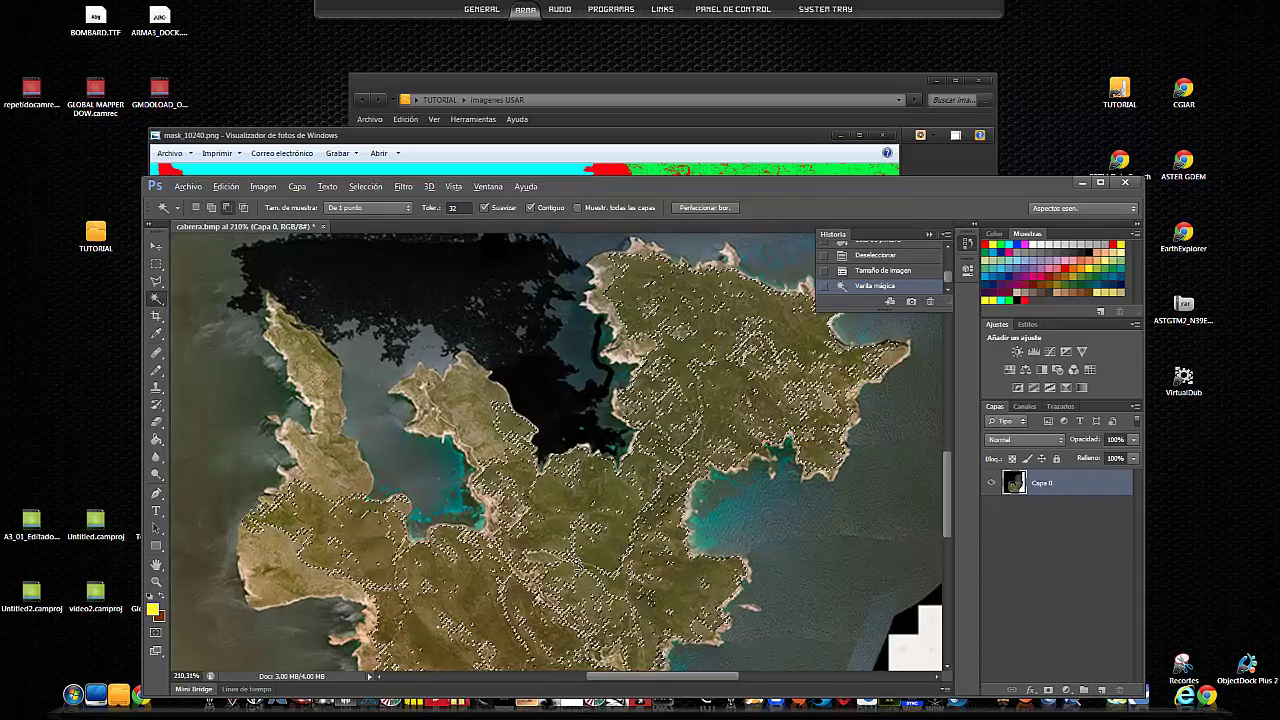
{"action": "left_click", "coordinate": [500, 427], "text": "shift"}
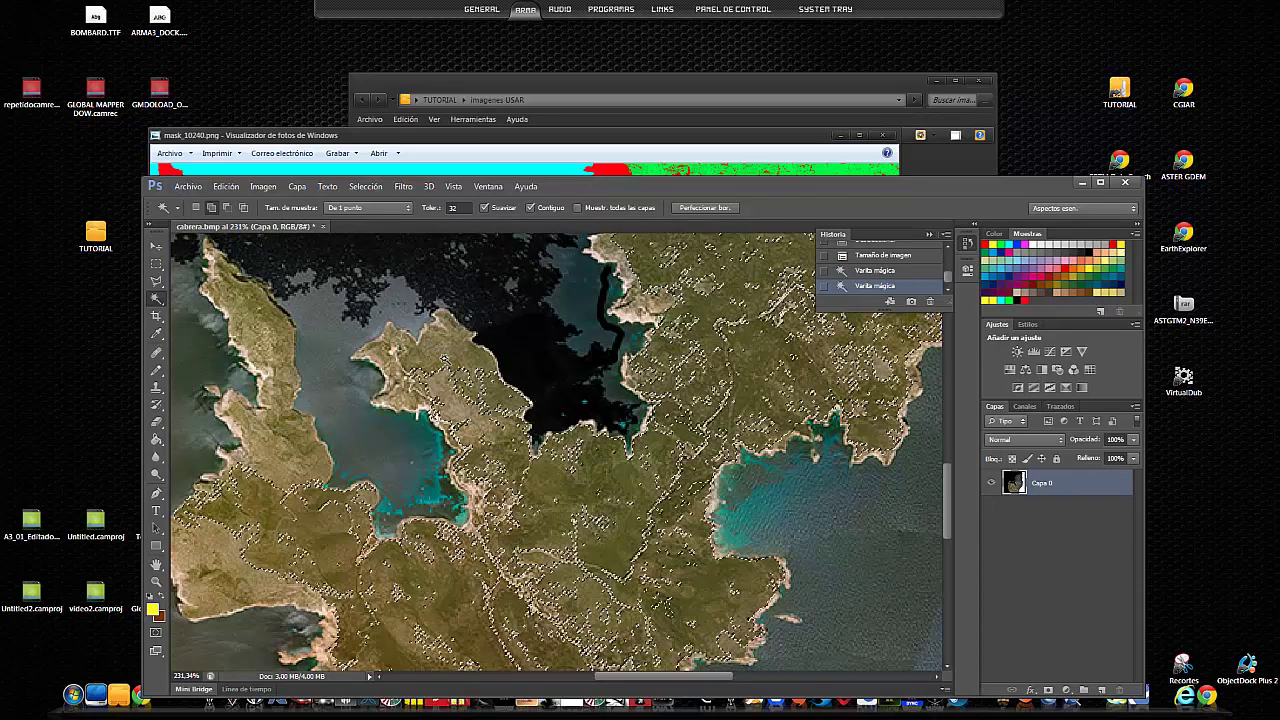
{"action": "left_click", "coordinate": [440, 360], "text": "shift"}
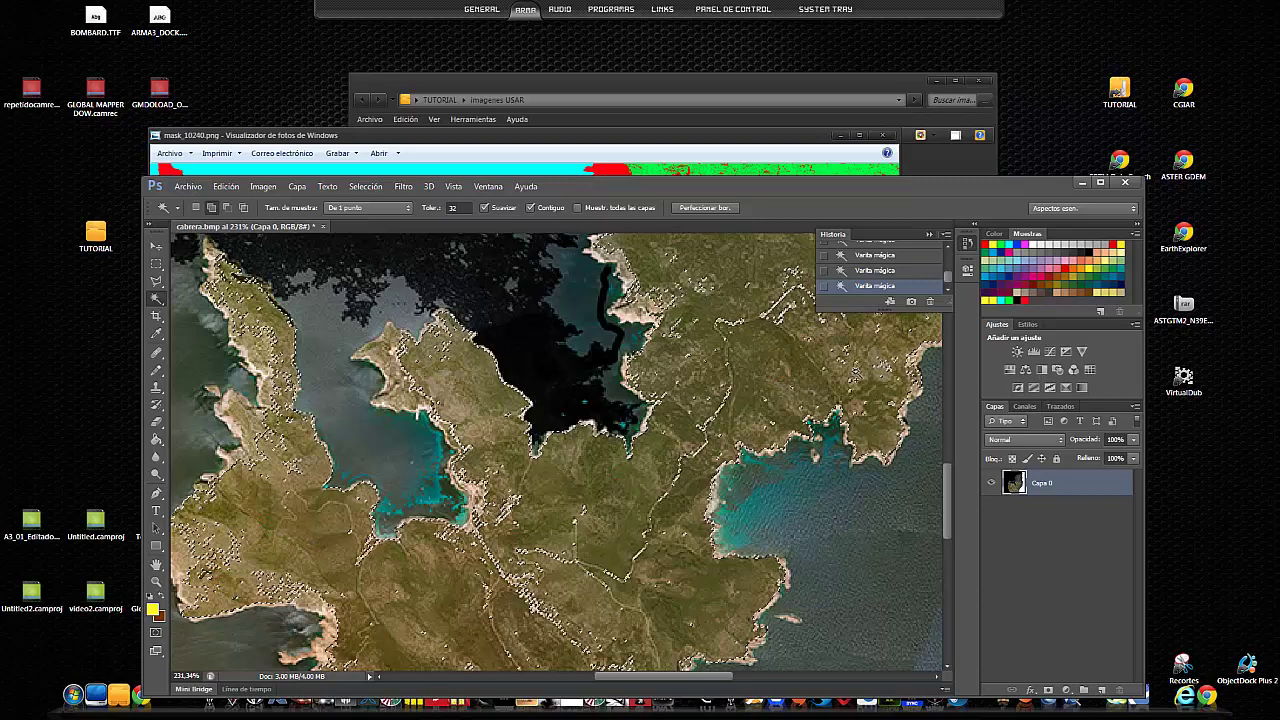
{"action": "scroll", "coordinate": [772, 398], "scroll_direction": "down", "scroll_amount": 1}
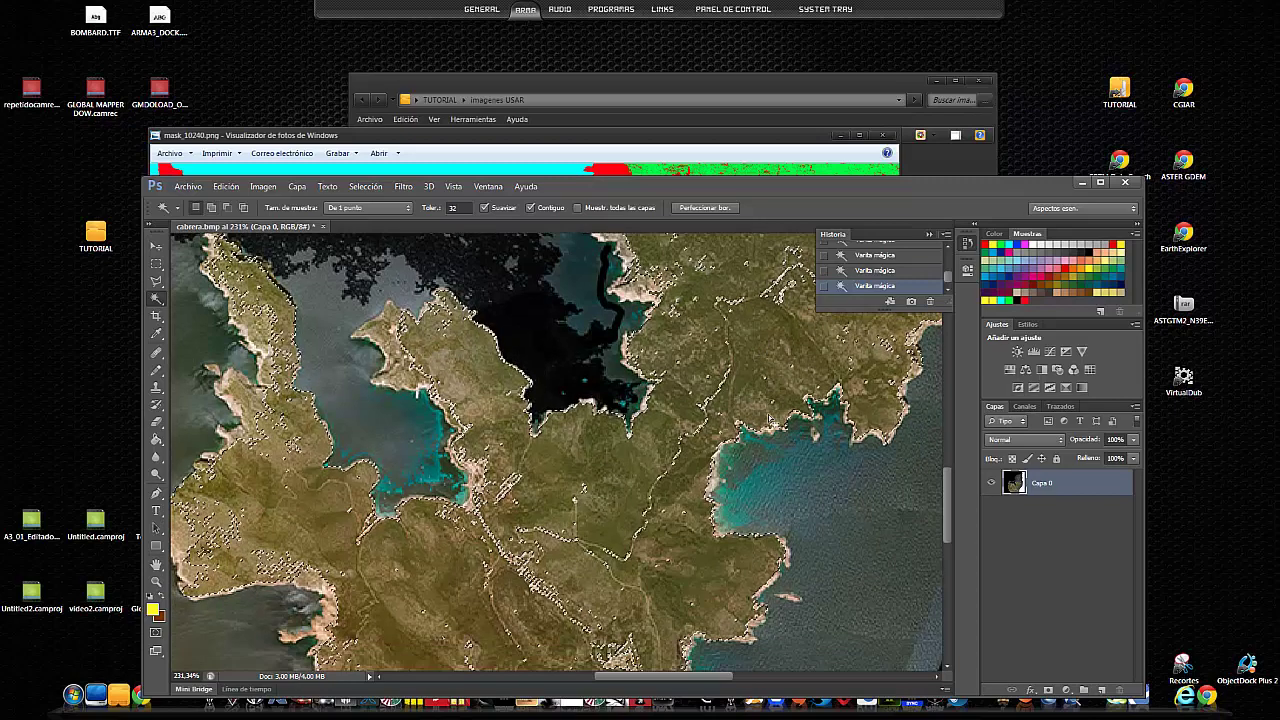
{"action": "scroll", "coordinate": [700, 450], "scroll_direction": "up", "scroll_amount": 1}
{"action": "scroll", "coordinate": [612, 502], "scroll_direction": "up", "scroll_amount": 1}
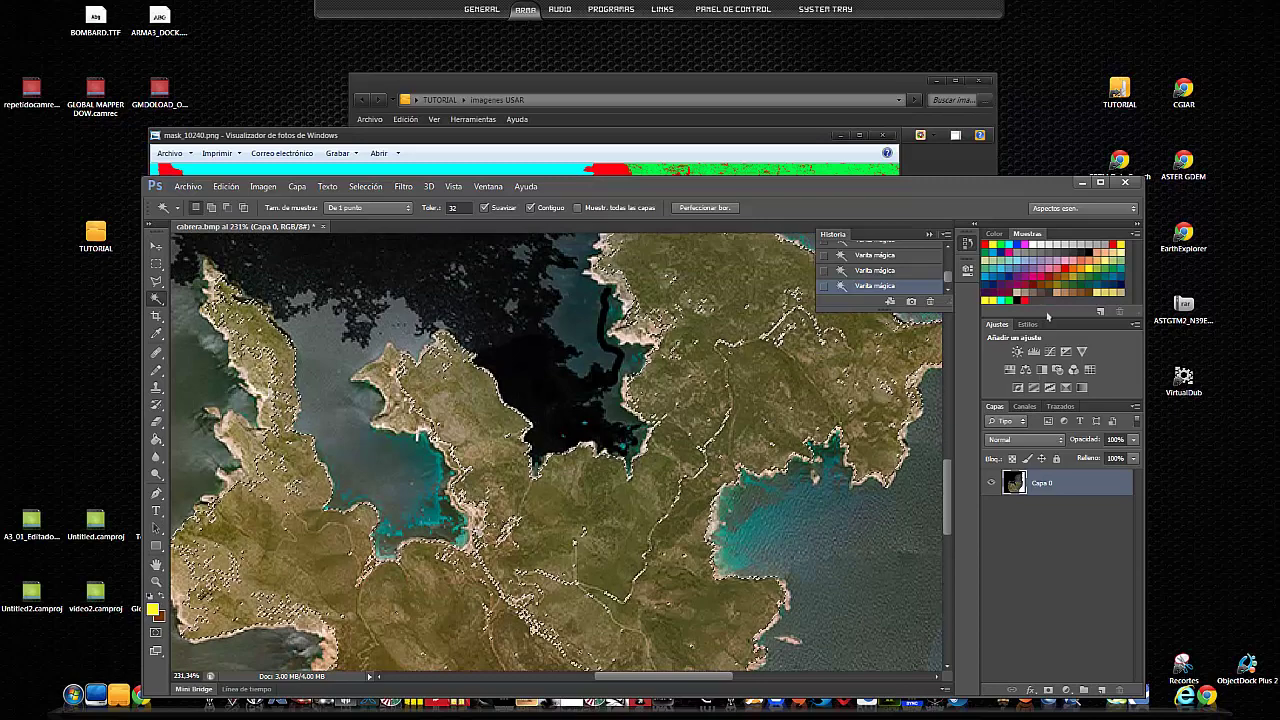
{"action": "left_click", "coordinate": [1009, 301]}
- Paint-bucket the selected left and central land areas green
{"action": "left_click", "coordinate": [157, 352]}
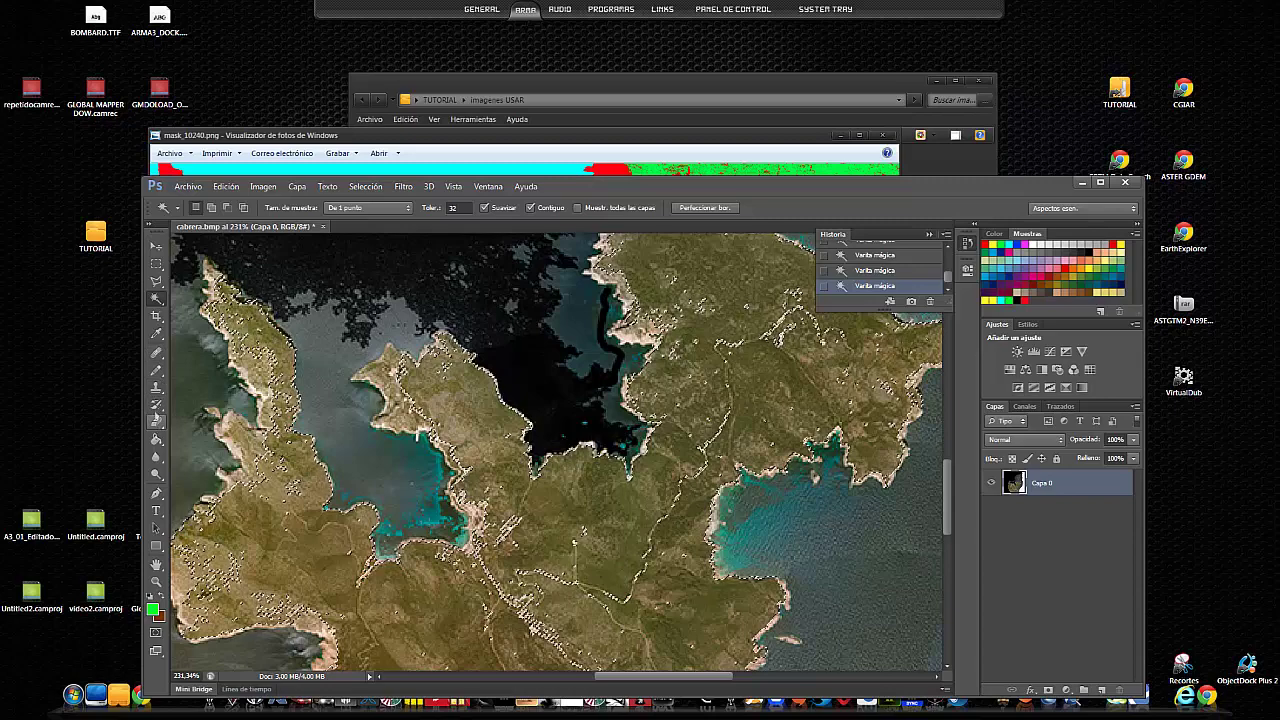
{"action": "left_click", "coordinate": [157, 438]}
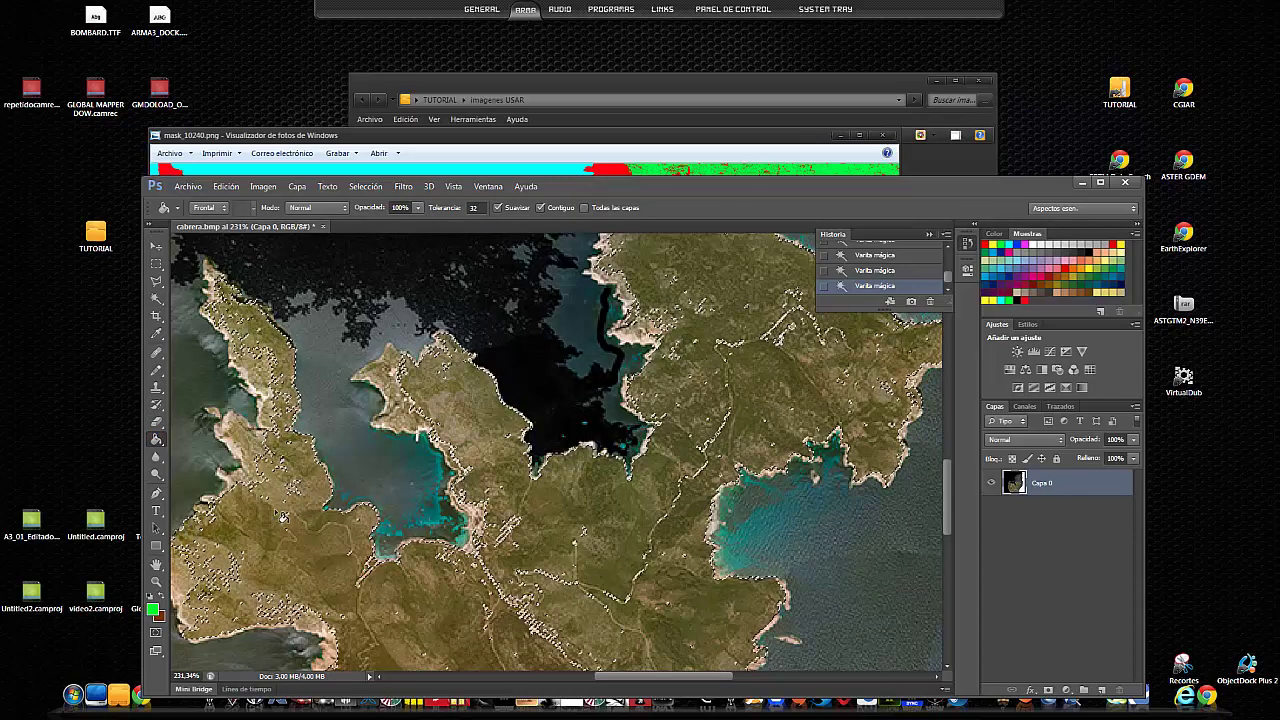
{"action": "left_click", "coordinate": [281, 518]}
{"action": "left_click", "coordinate": [414, 597]}
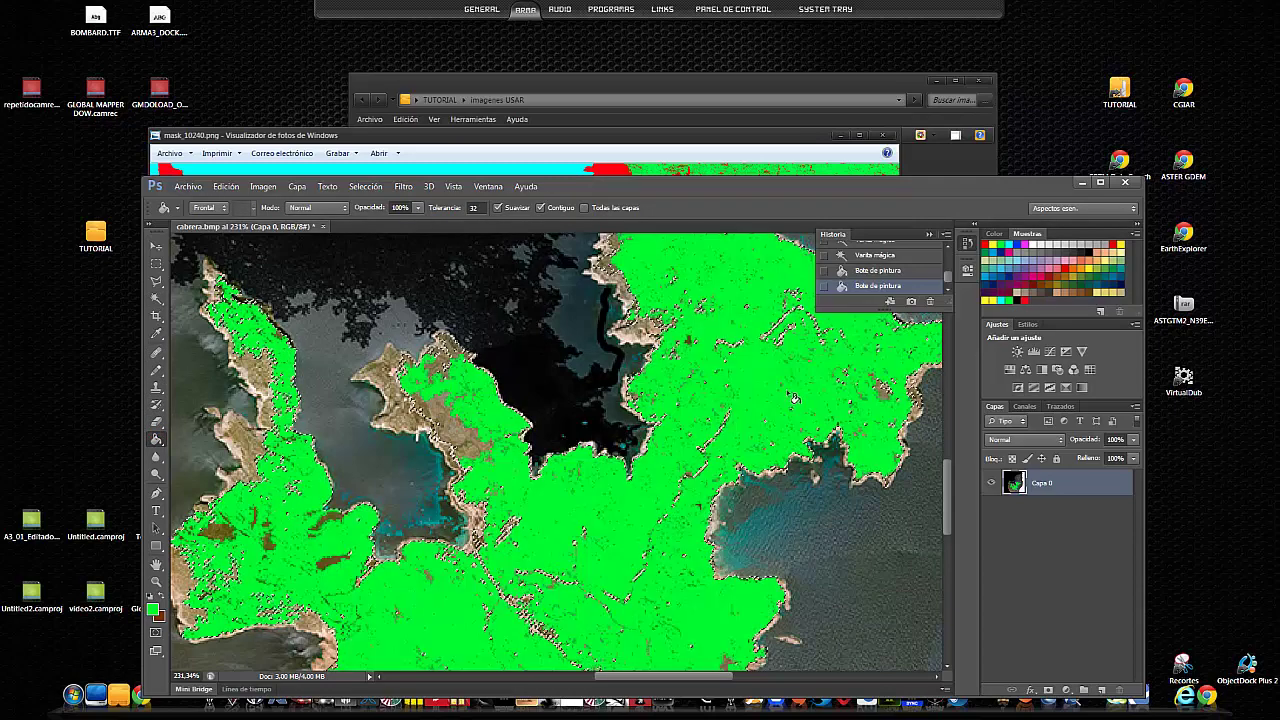
{"action": "scroll", "coordinate": [560, 370], "scroll_direction": "down", "scroll_amount": 1}
- Compare against the mask_10240.png reference, then invert the selection with Selección > Invertir
{"action": "left_click", "coordinate": [706, 143]}
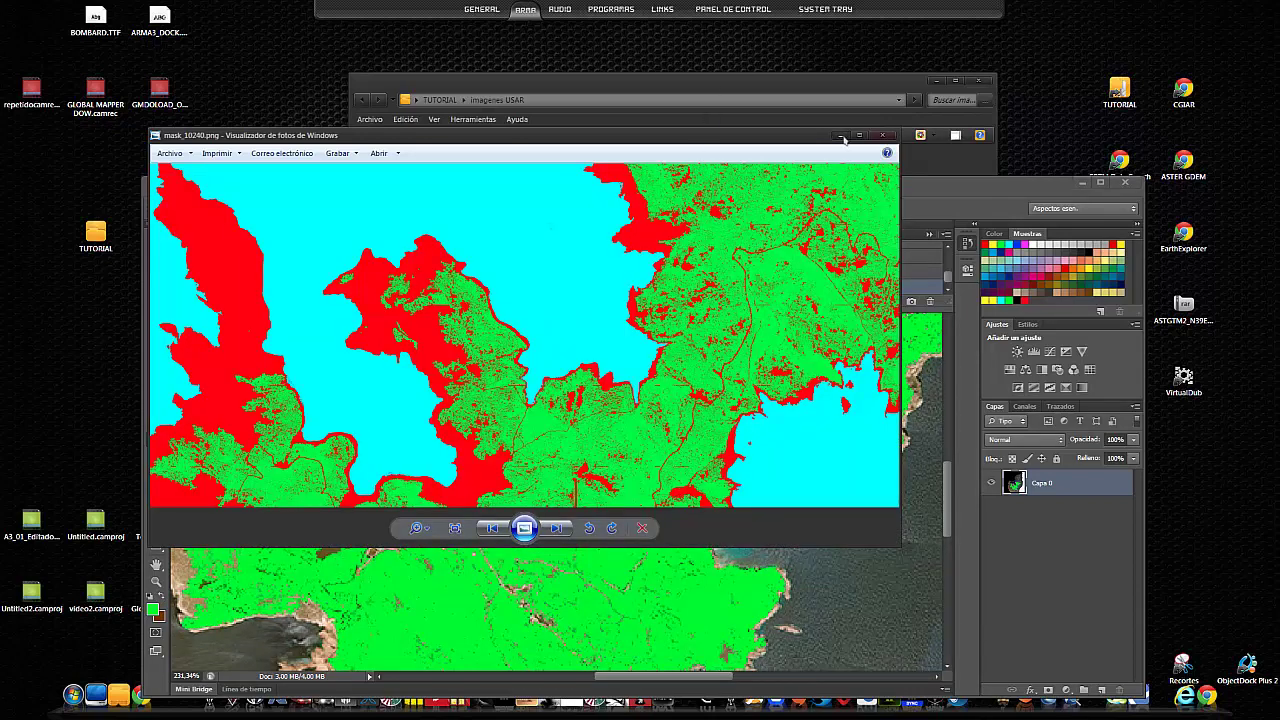
{"action": "left_click", "coordinate": [841, 136]}
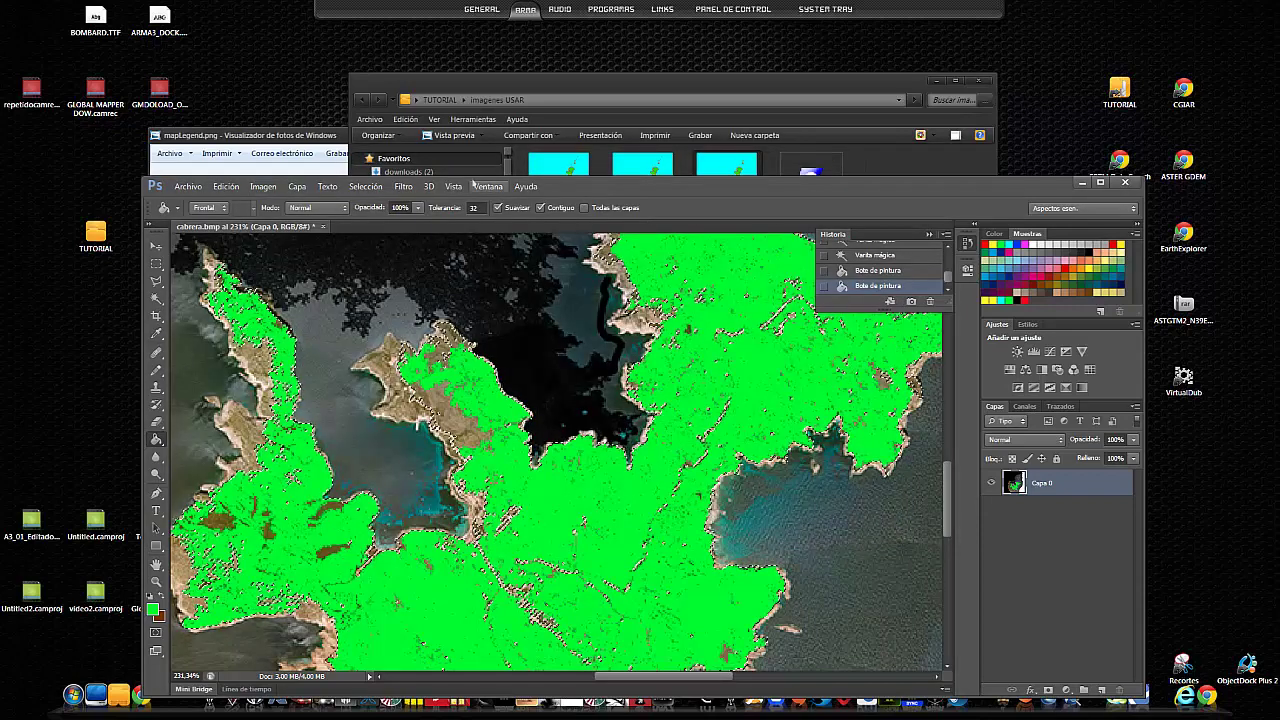
{"action": "left_click", "coordinate": [383, 190]}
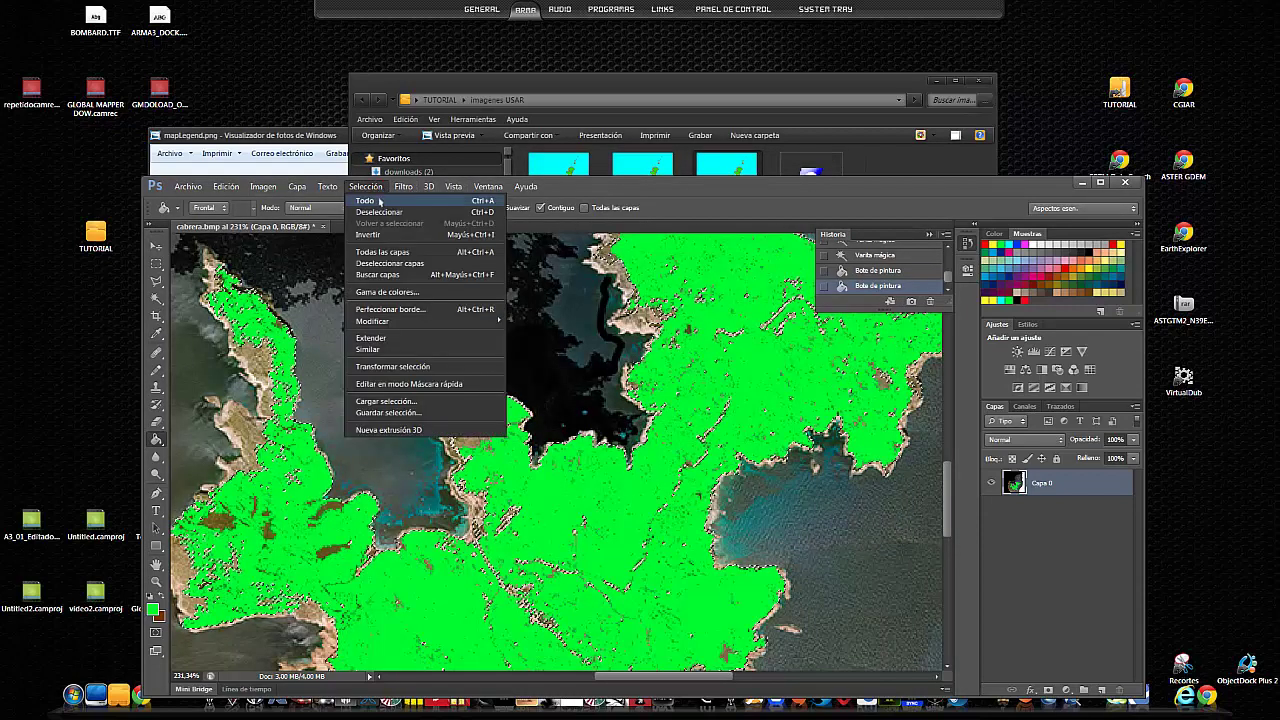
{"action": "left_click", "coordinate": [379, 239]}
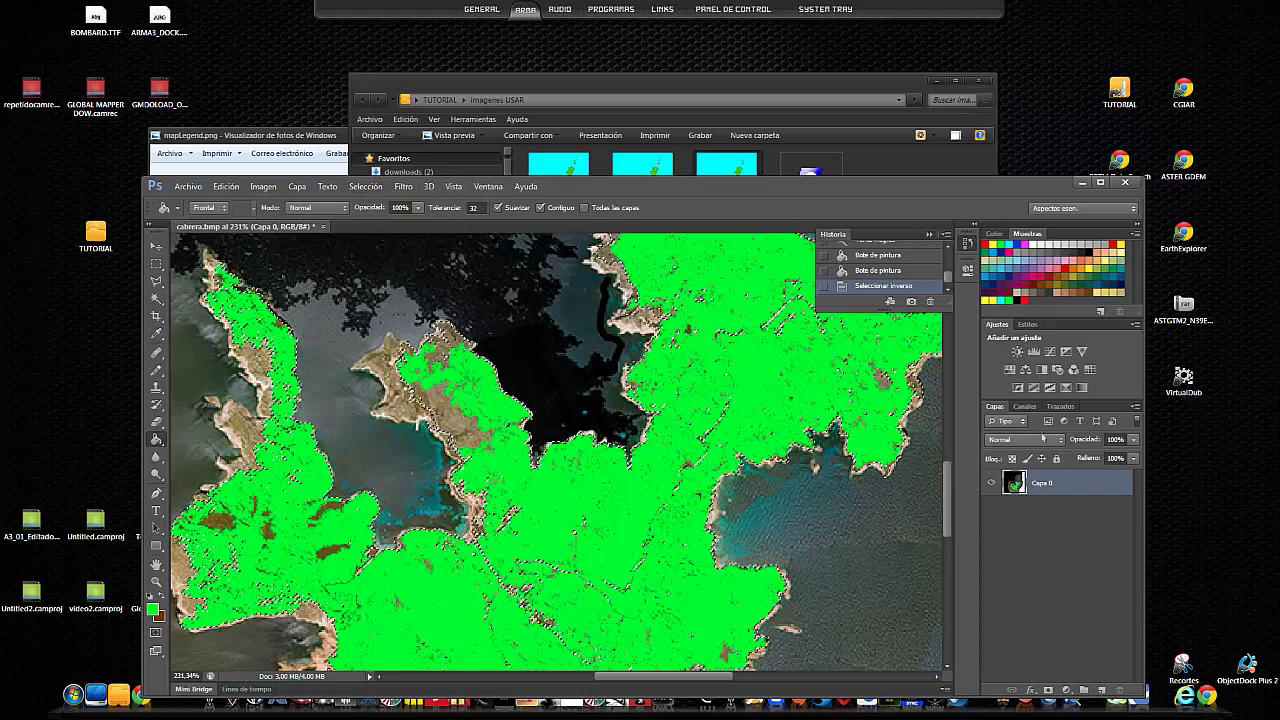
- Save red as a new swatch named rocas3
{"action": "left_click", "coordinate": [734, 112]}
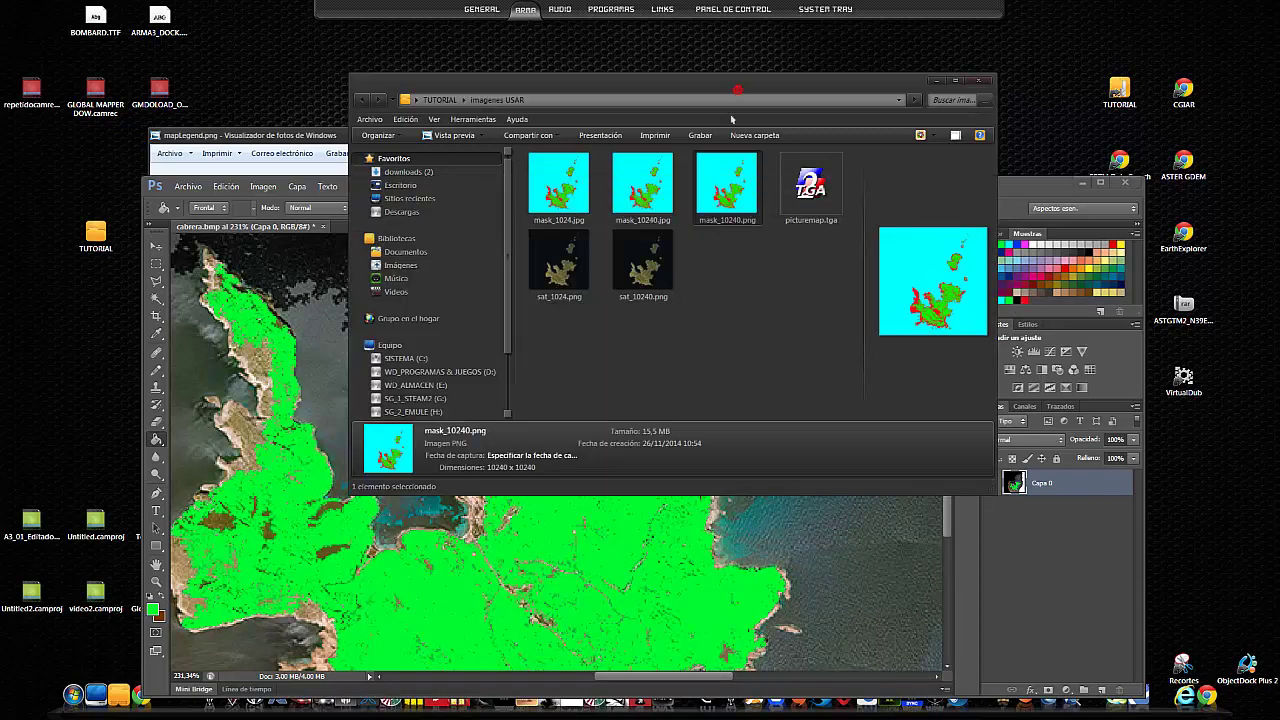
{"action": "left_click", "coordinate": [1024, 304]}
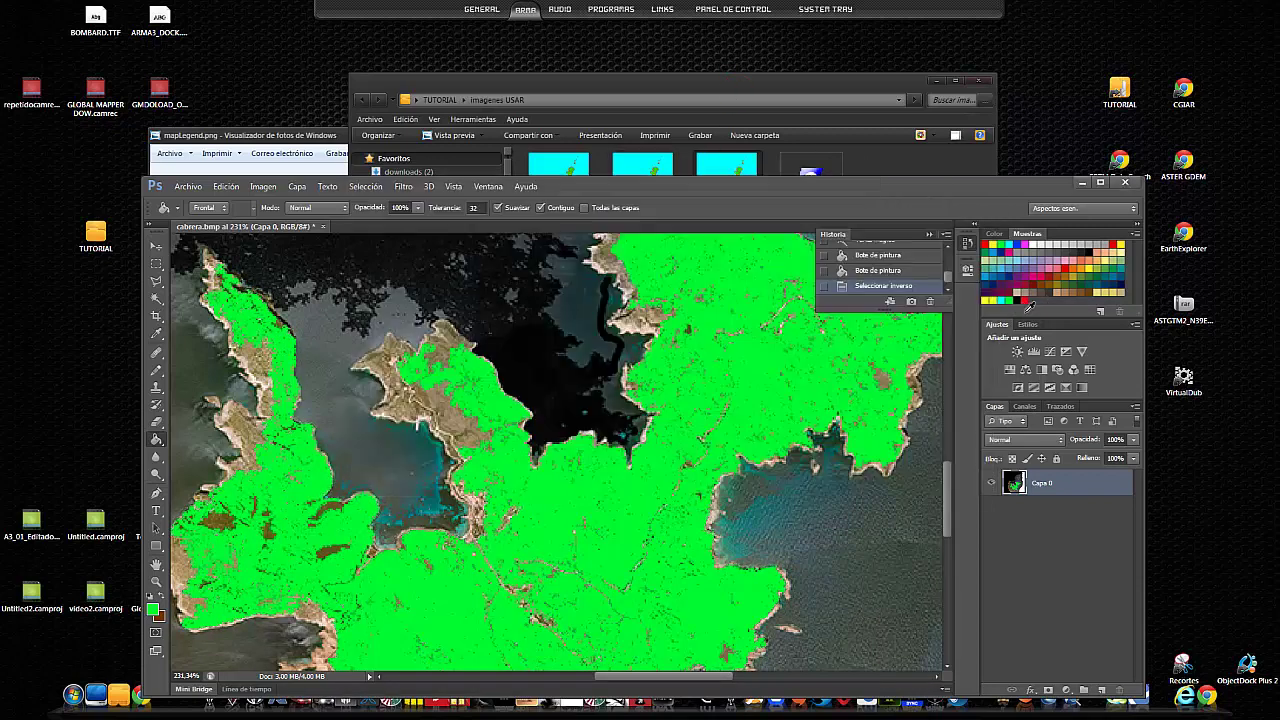
{"action": "left_click", "coordinate": [1030, 305]}
{"action": "type", "text": "rocas3"}
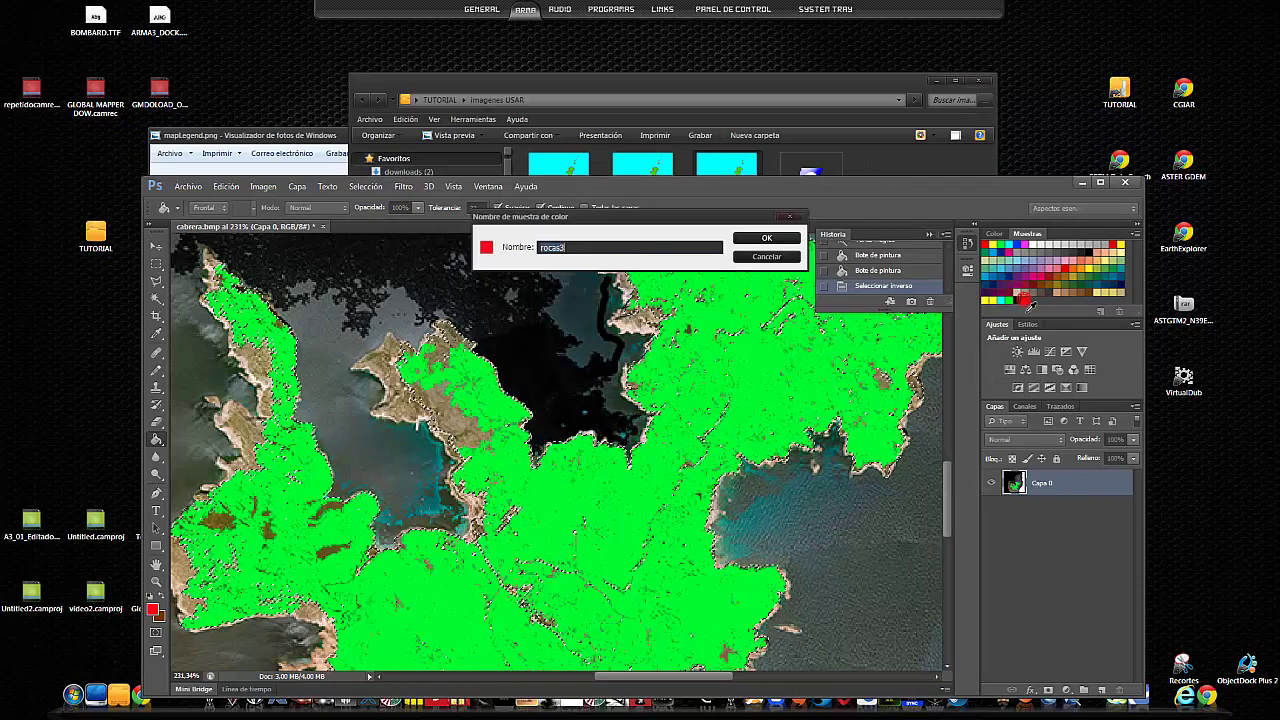
{"action": "left_click", "coordinate": [781, 242]}
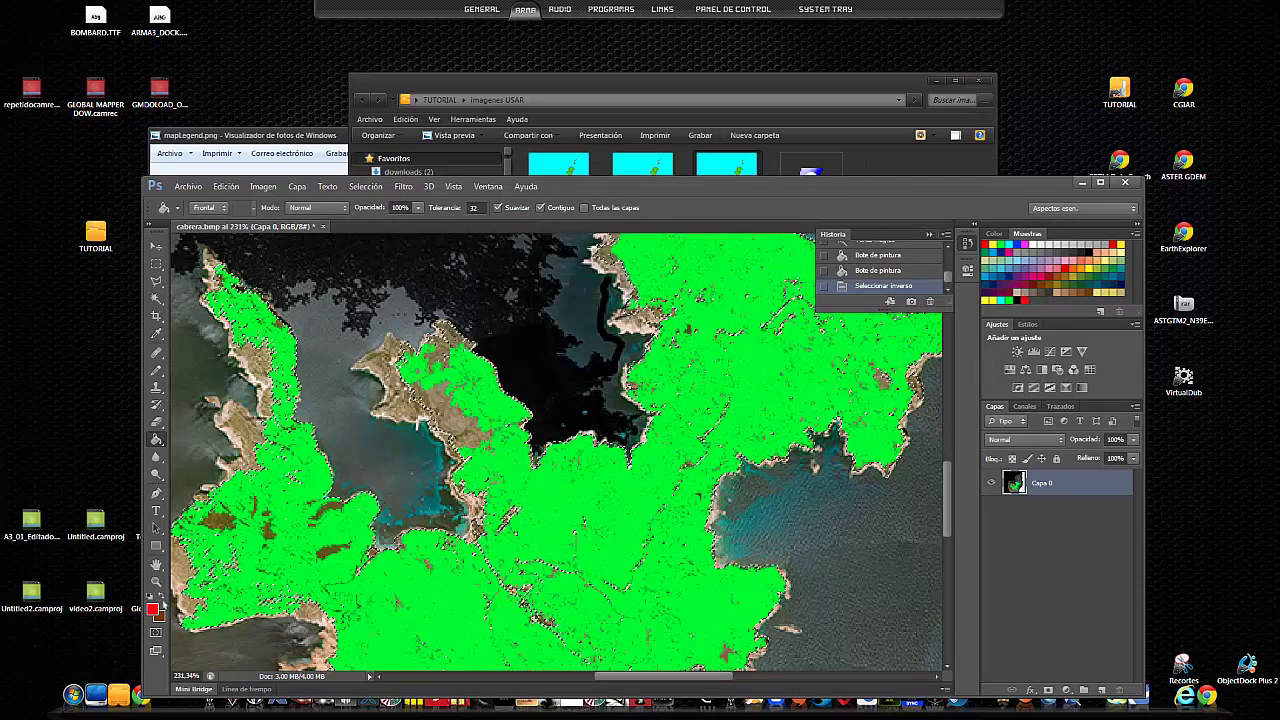
- Undo the red fill that spilled into the water, then fill the left-coast rocky patches red
{"action": "left_click", "coordinate": [246, 450]}
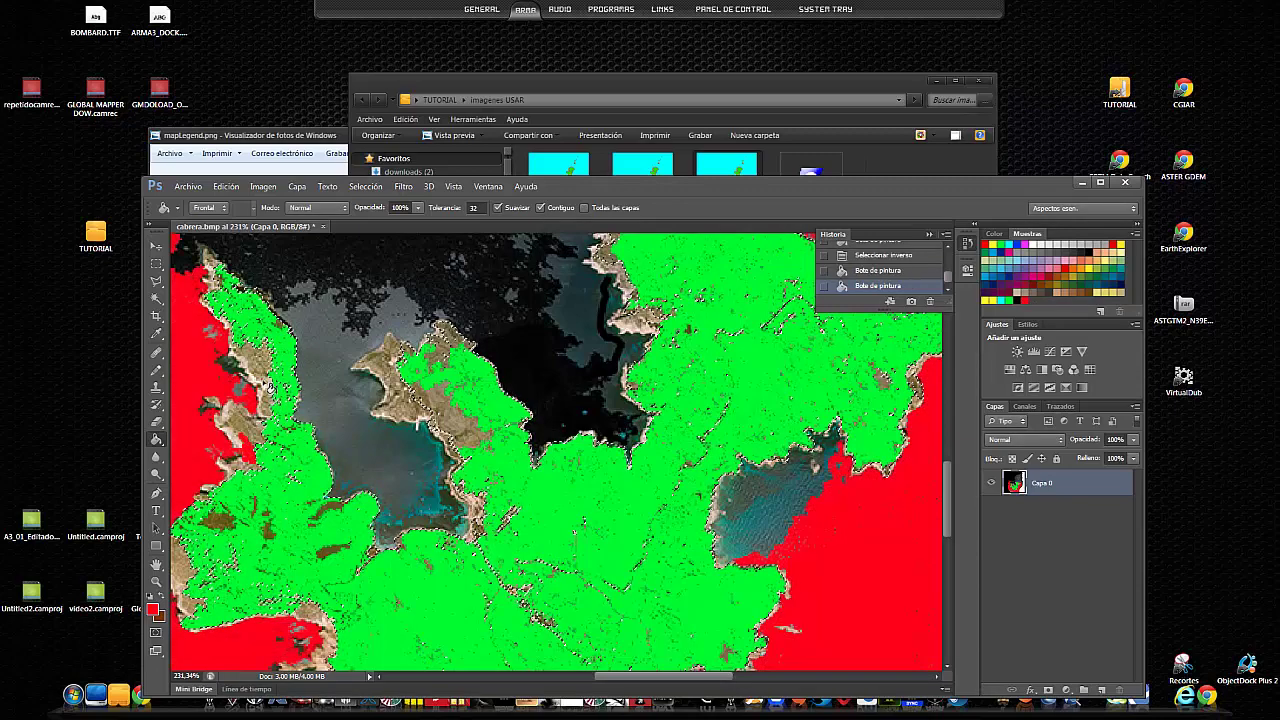
{"action": "left_click", "coordinate": [875, 271]}
{"action": "left_click", "coordinate": [259, 435]}
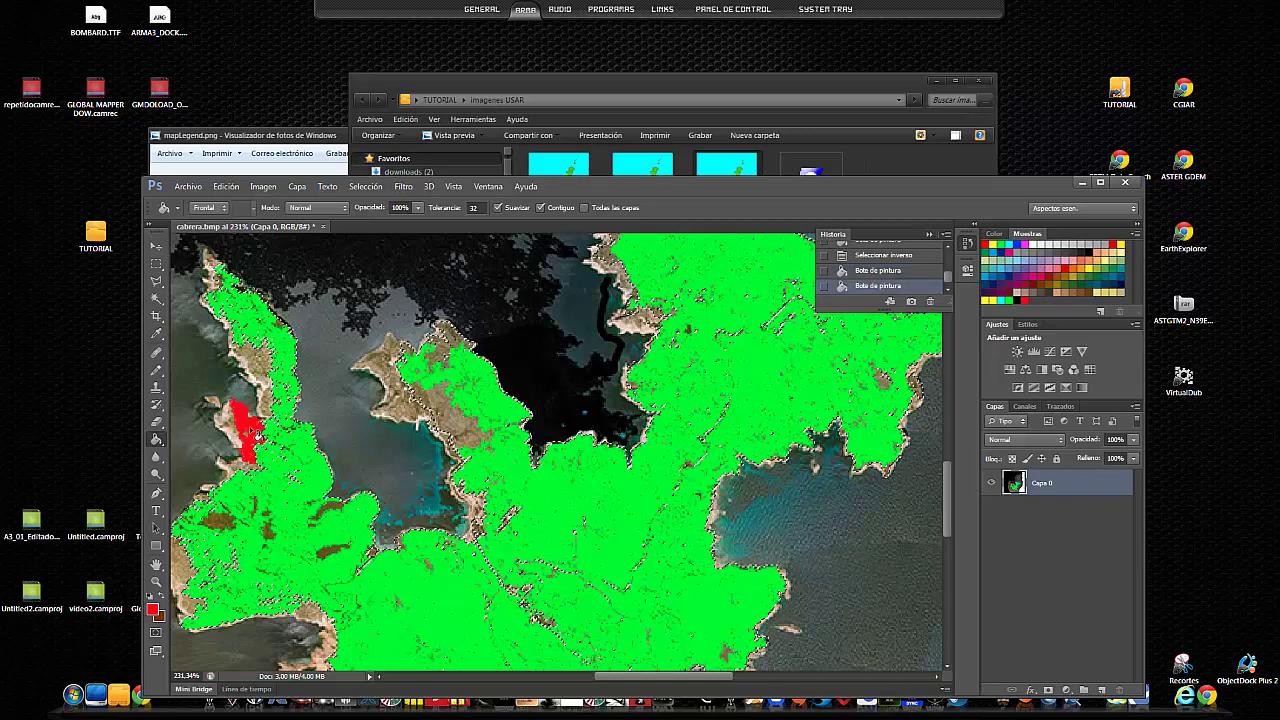
{"action": "left_click", "coordinate": [260, 366]}
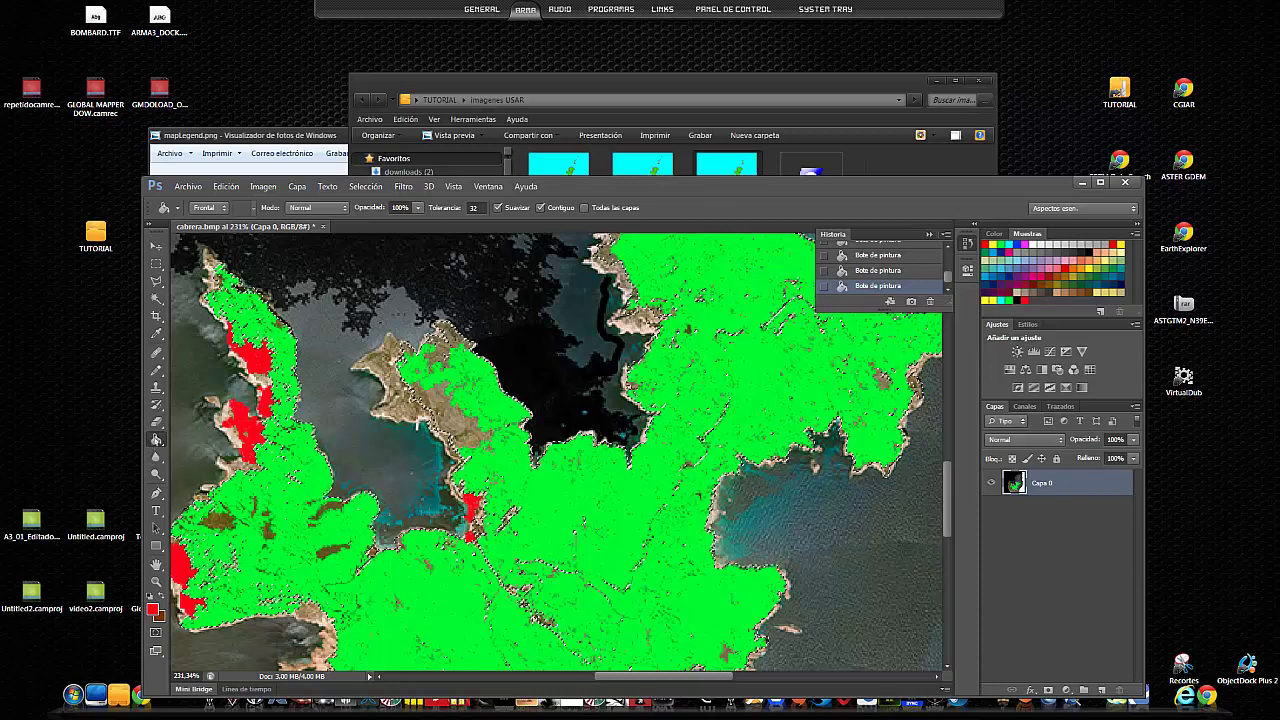
- Use the Pencil to paint red rock marks along the bottom coast, lower-left patch and right shoreline
{"action": "left_click", "coordinate": [157, 404]}
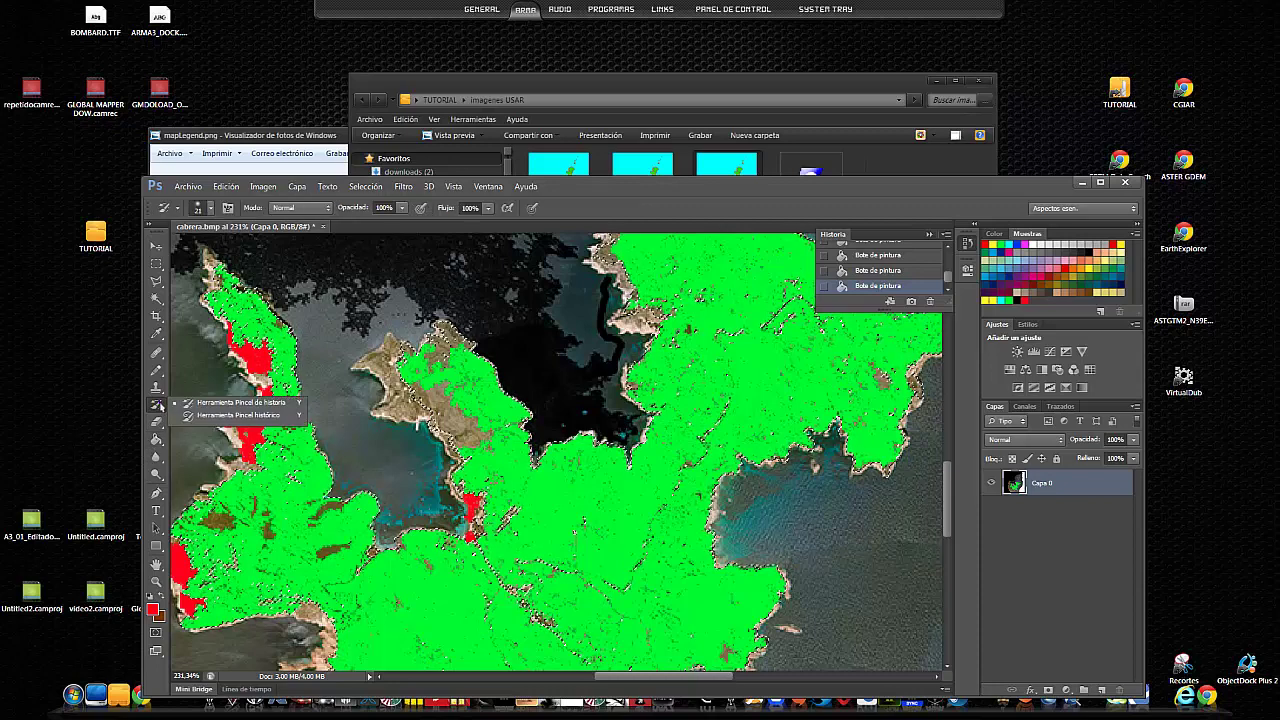
{"action": "left_click", "coordinate": [157, 370]}
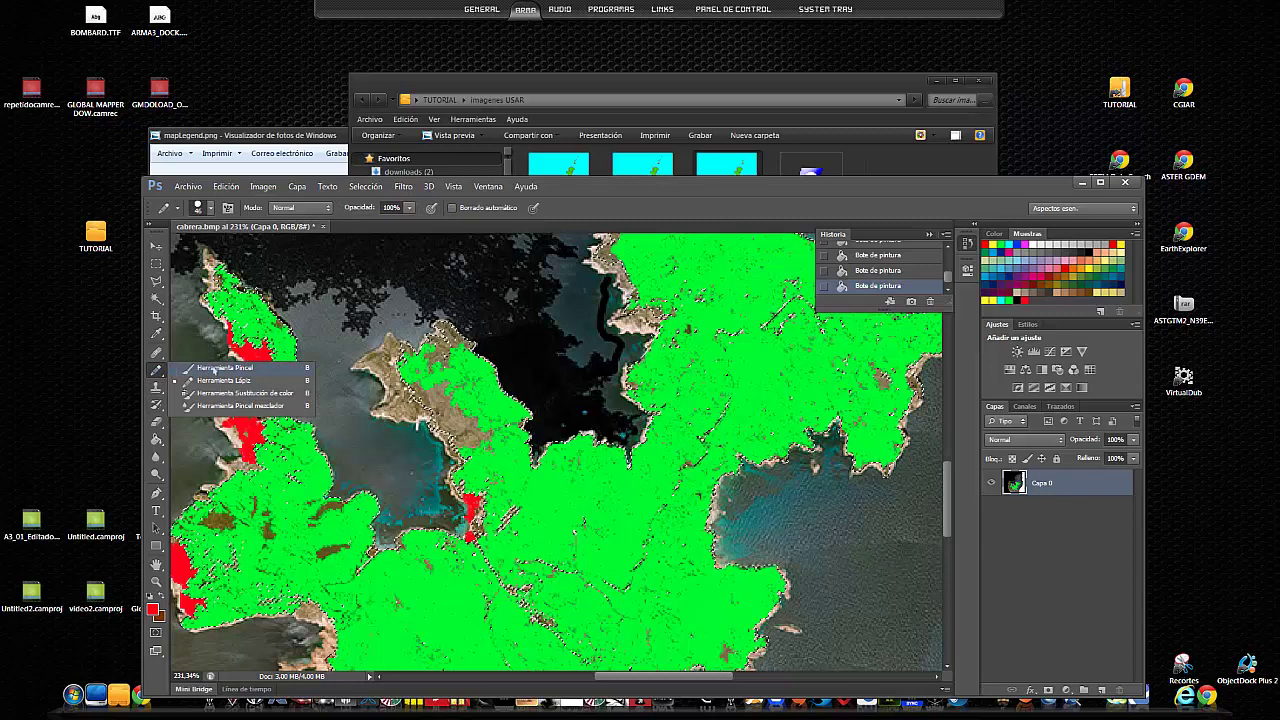
{"action": "left_click", "coordinate": [214, 382]}
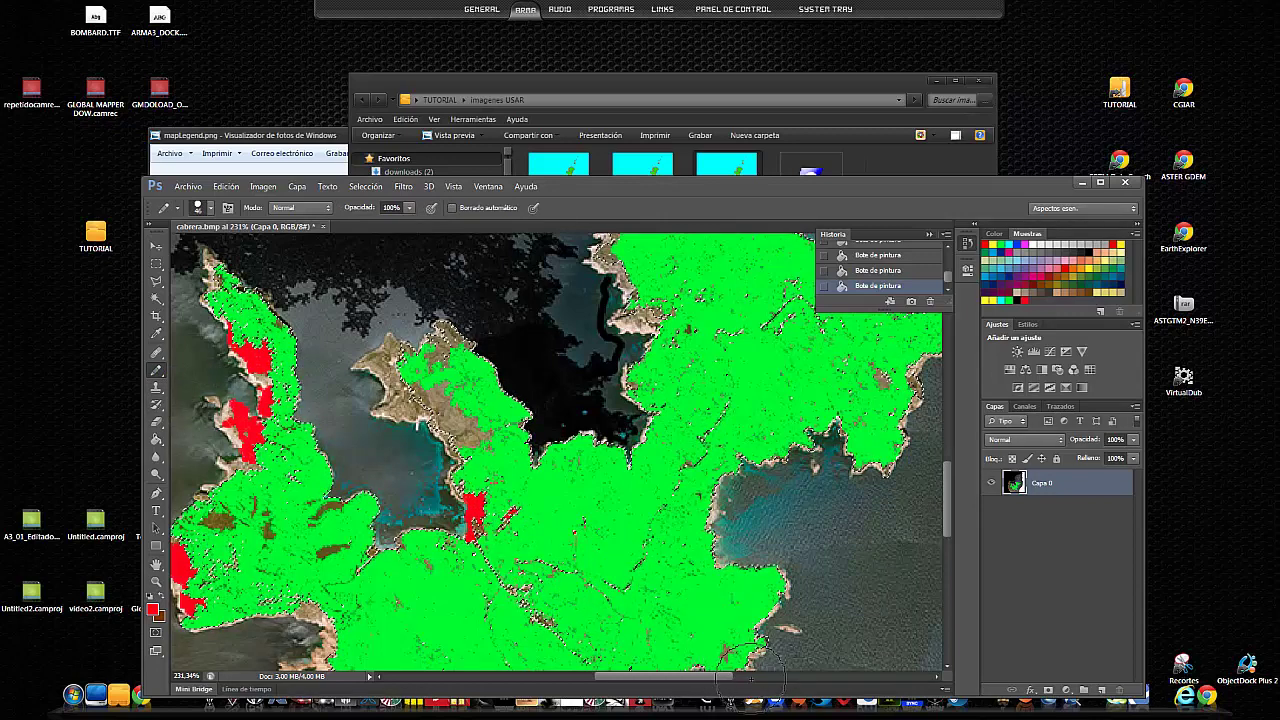
{"action": "mouse_move", "coordinate": [722, 648]}
{"action": "left_mouse_down"}
{"action": "mouse_move", "coordinate": [735, 655]}
{"action": "mouse_move", "coordinate": [712, 646]}
{"action": "left_mouse_up"}
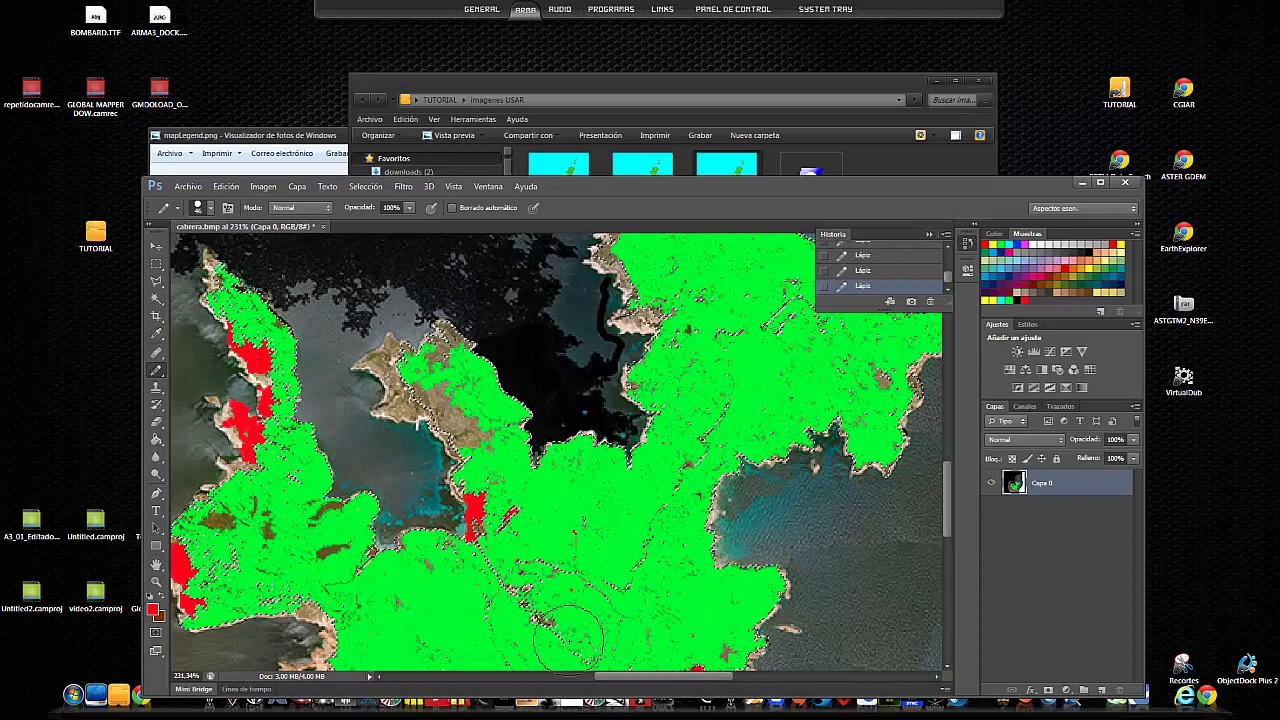
{"action": "left_click_drag", "start_coordinate": [512, 586], "coordinate": [530, 617]}
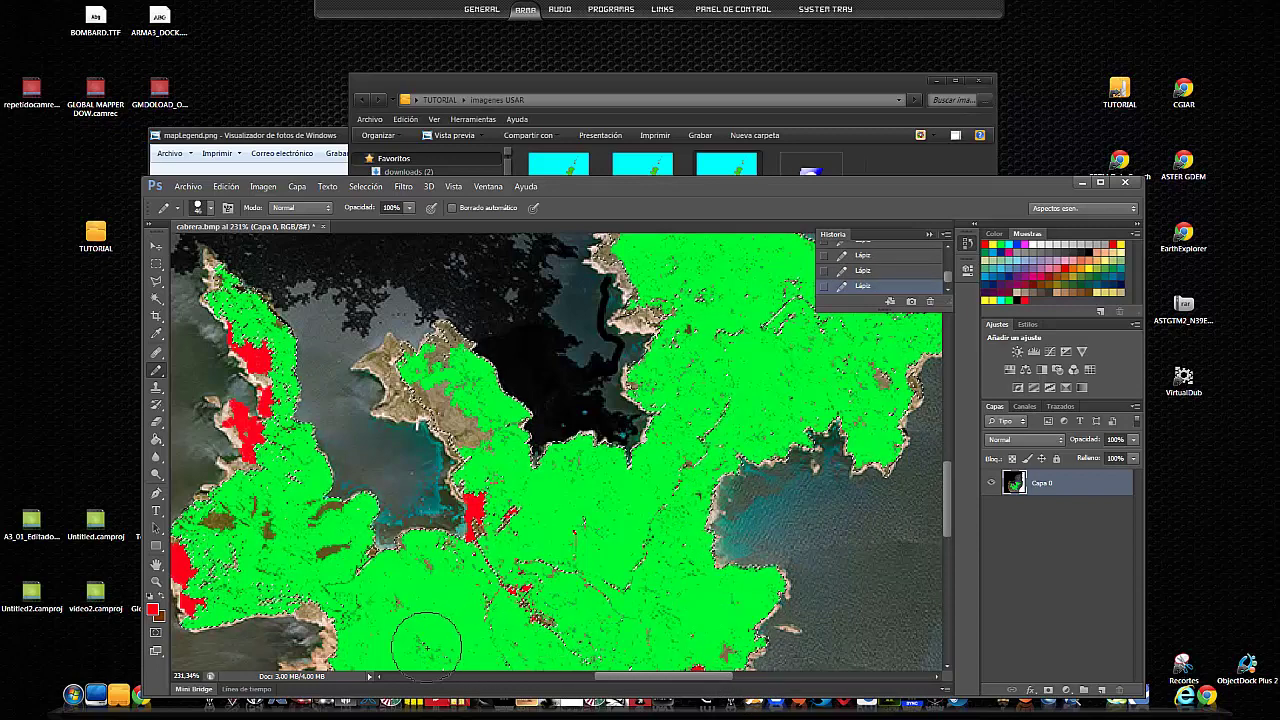
{"action": "left_click_drag", "start_coordinate": [343, 600], "coordinate": [315, 612]}
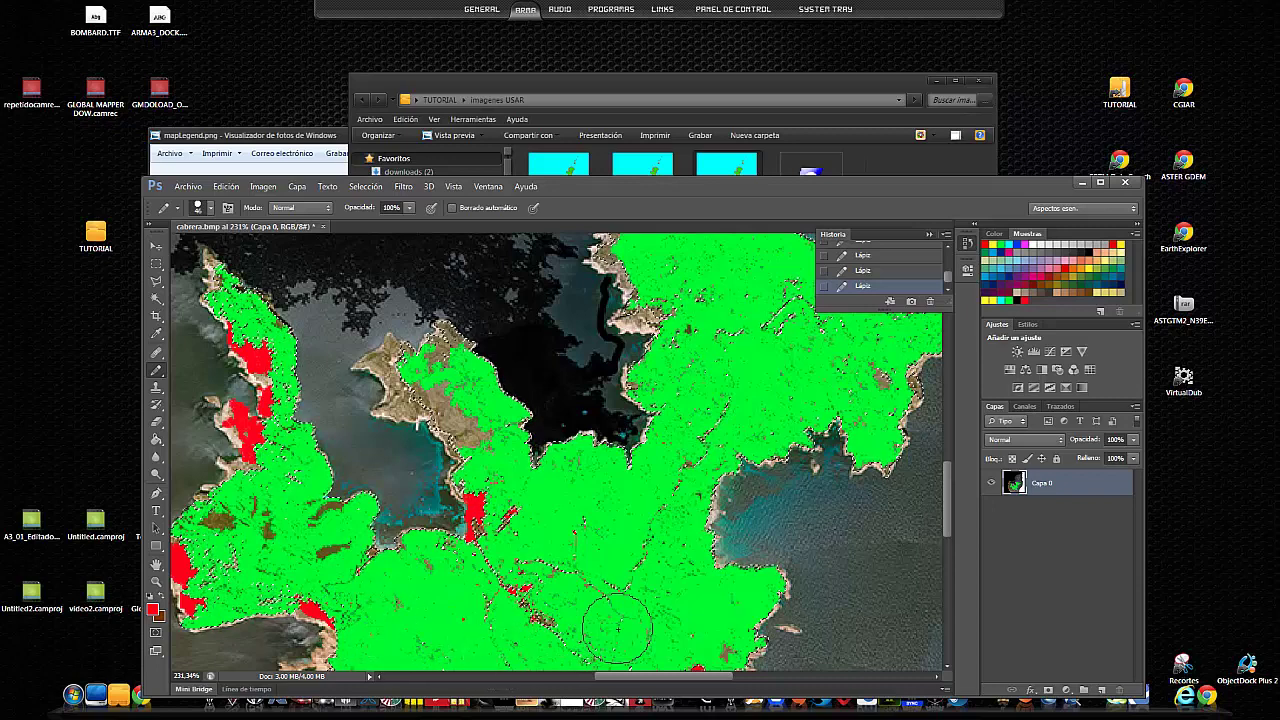
{"action": "left_click_drag", "start_coordinate": [708, 526], "coordinate": [725, 476]}
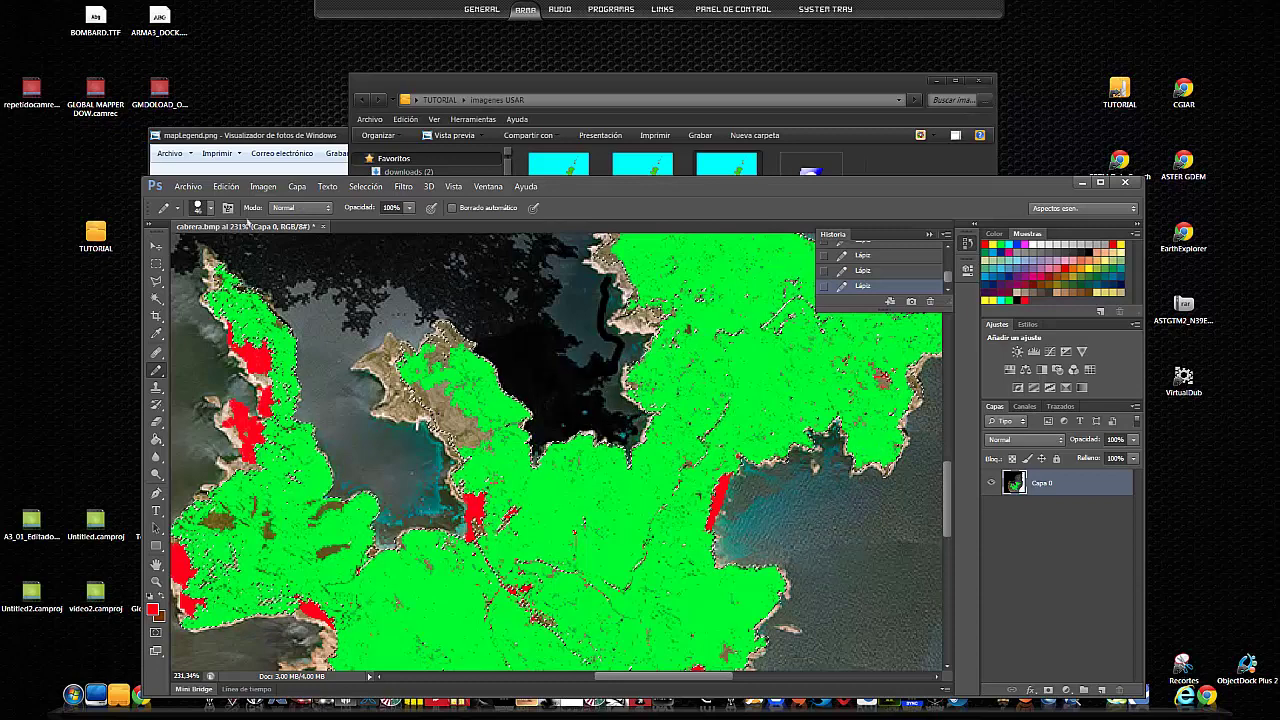
{"action": "left_click", "coordinate": [156, 264]}
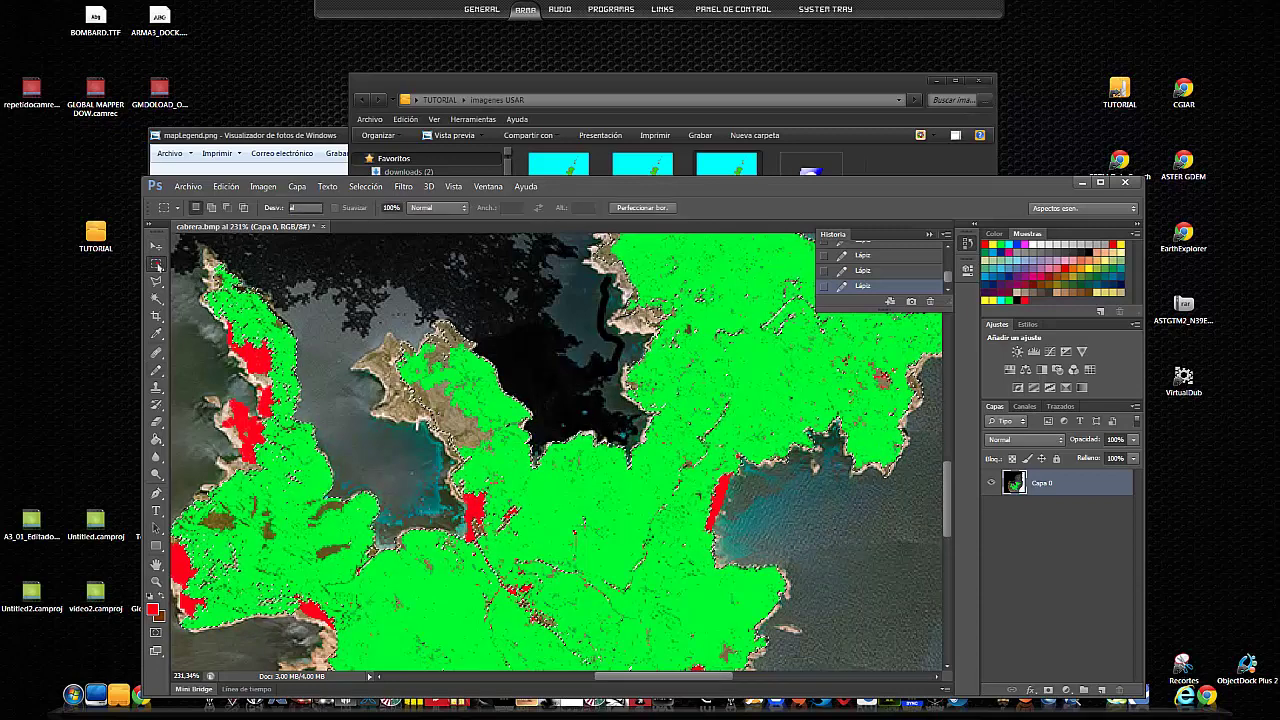
- Pick cyan from Muestras and save it as a new swatch
{"action": "left_click", "coordinate": [1005, 302]}
{"action": "double_click", "coordinate": [1005, 302]}
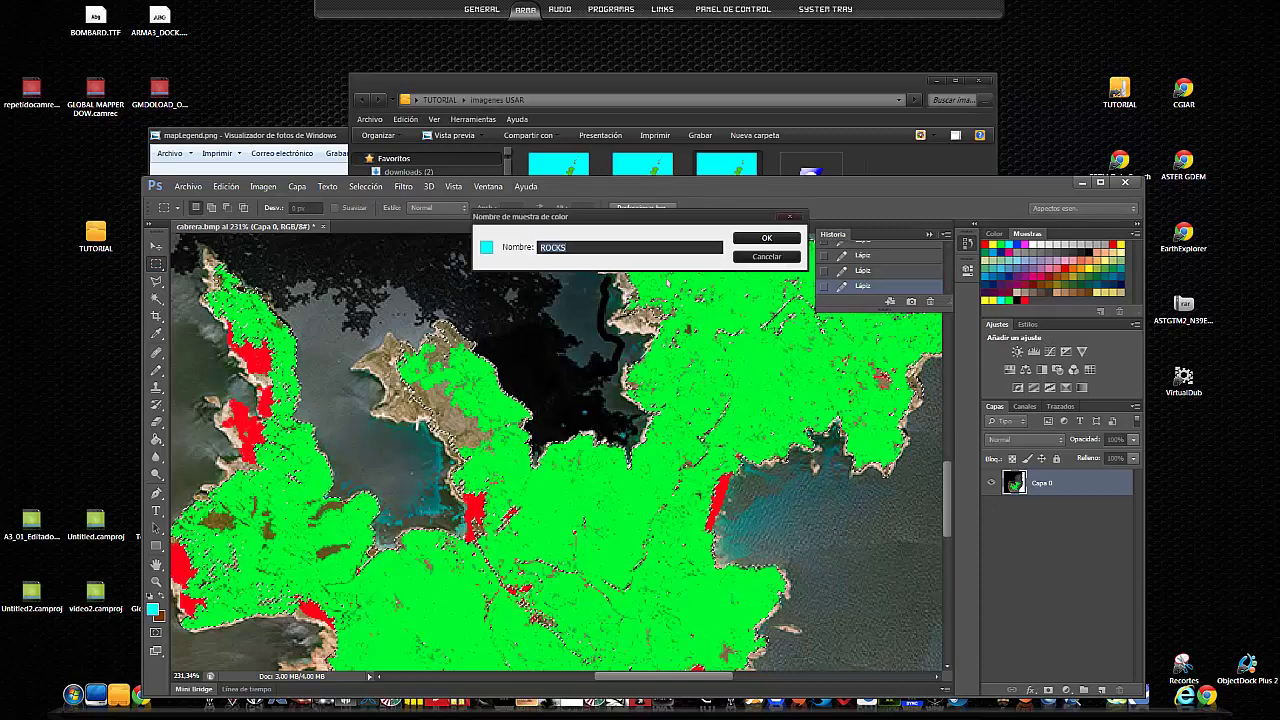
{"action": "left_click", "coordinate": [783, 240]}
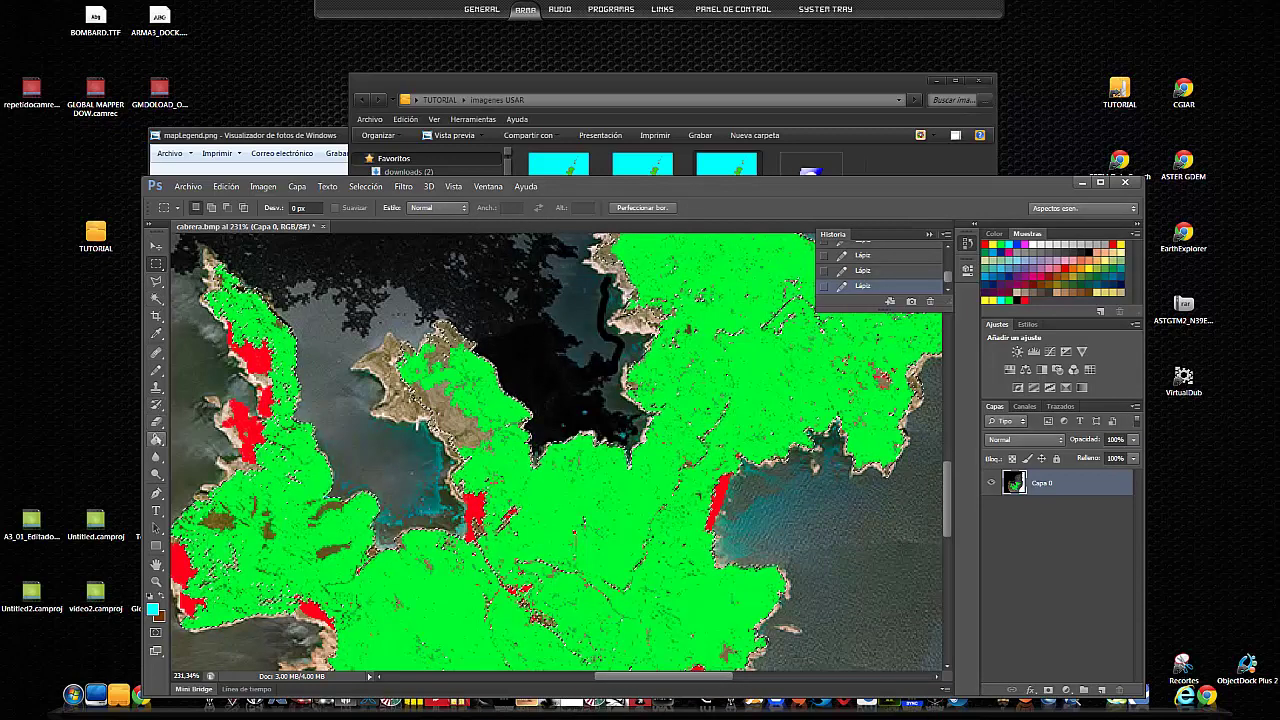
- Deselect, then bucket-fill the top, left and right sea areas cyan
{"action": "left_click", "coordinate": [157, 438]}
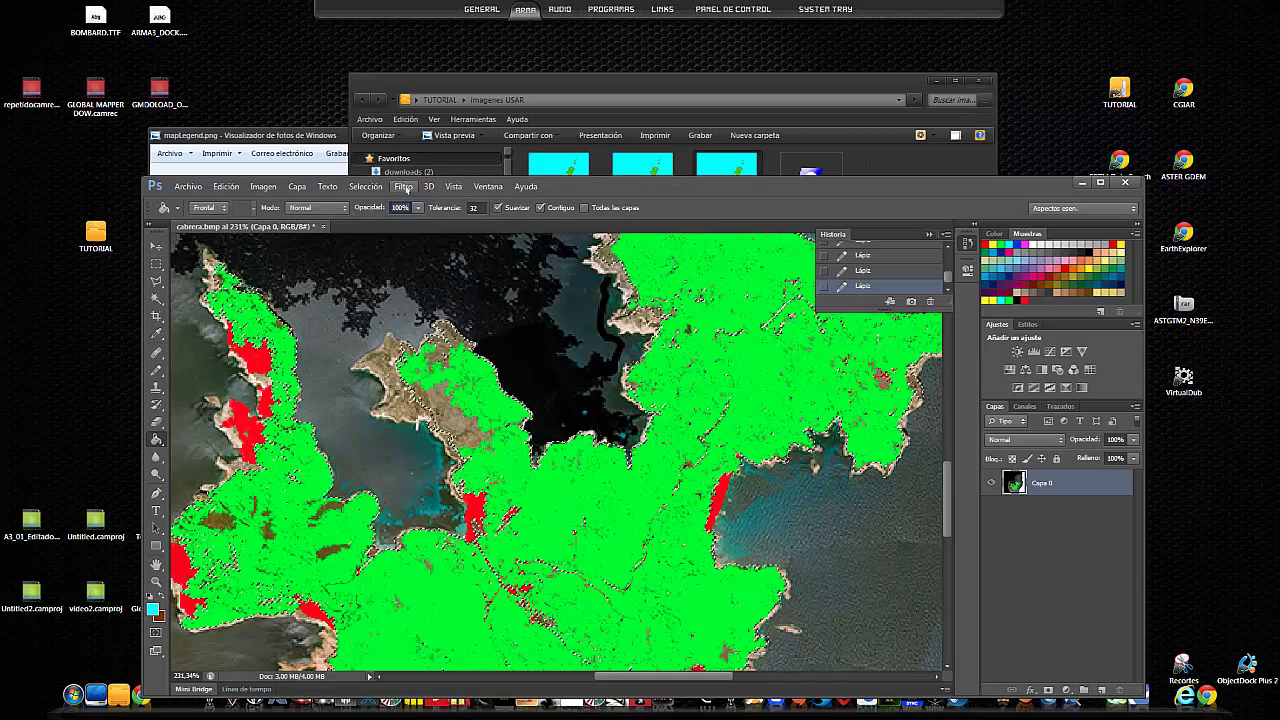
{"action": "left_click", "coordinate": [366, 186]}
{"action": "left_click", "coordinate": [375, 214]}
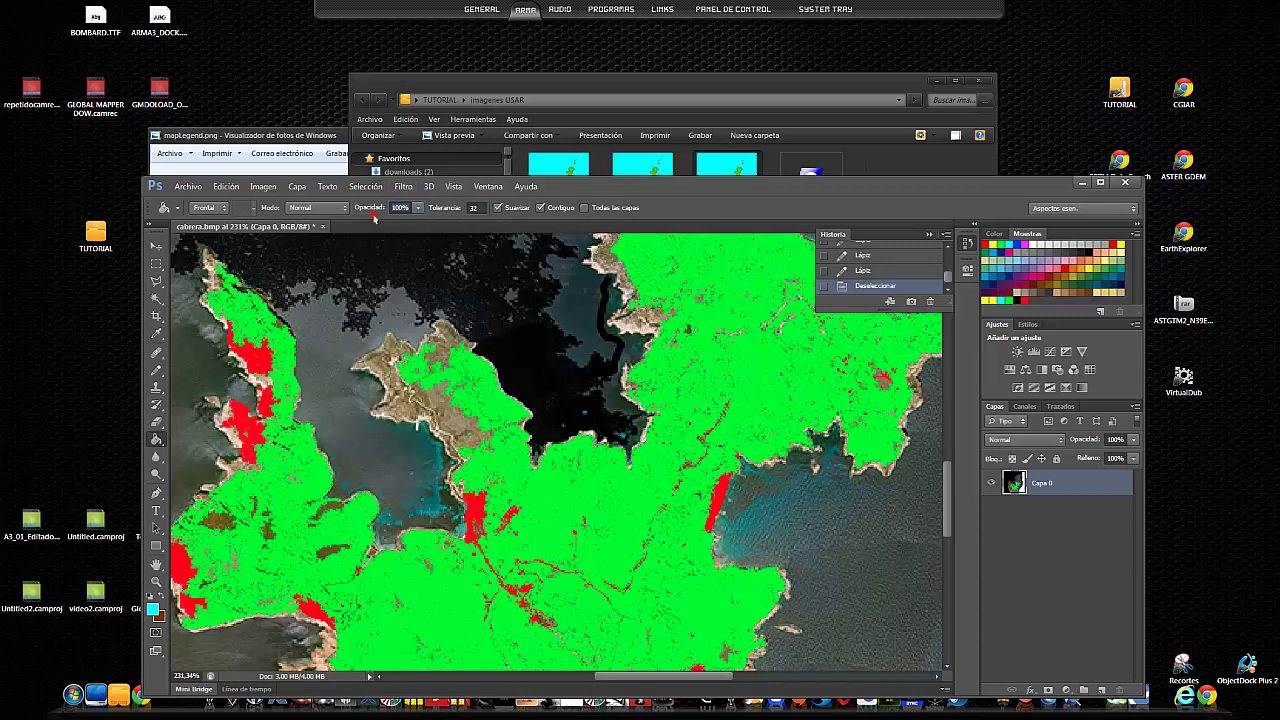
{"action": "left_click", "coordinate": [509, 305]}
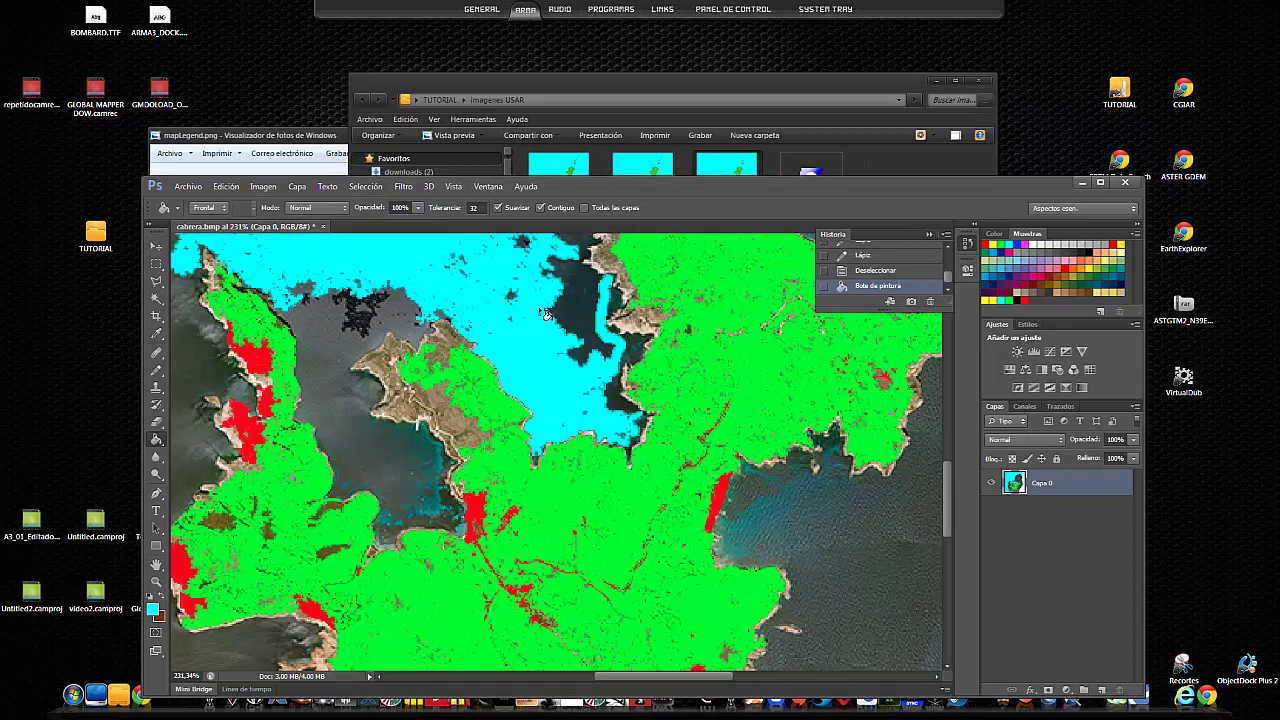
{"action": "left_click", "coordinate": [342, 337]}
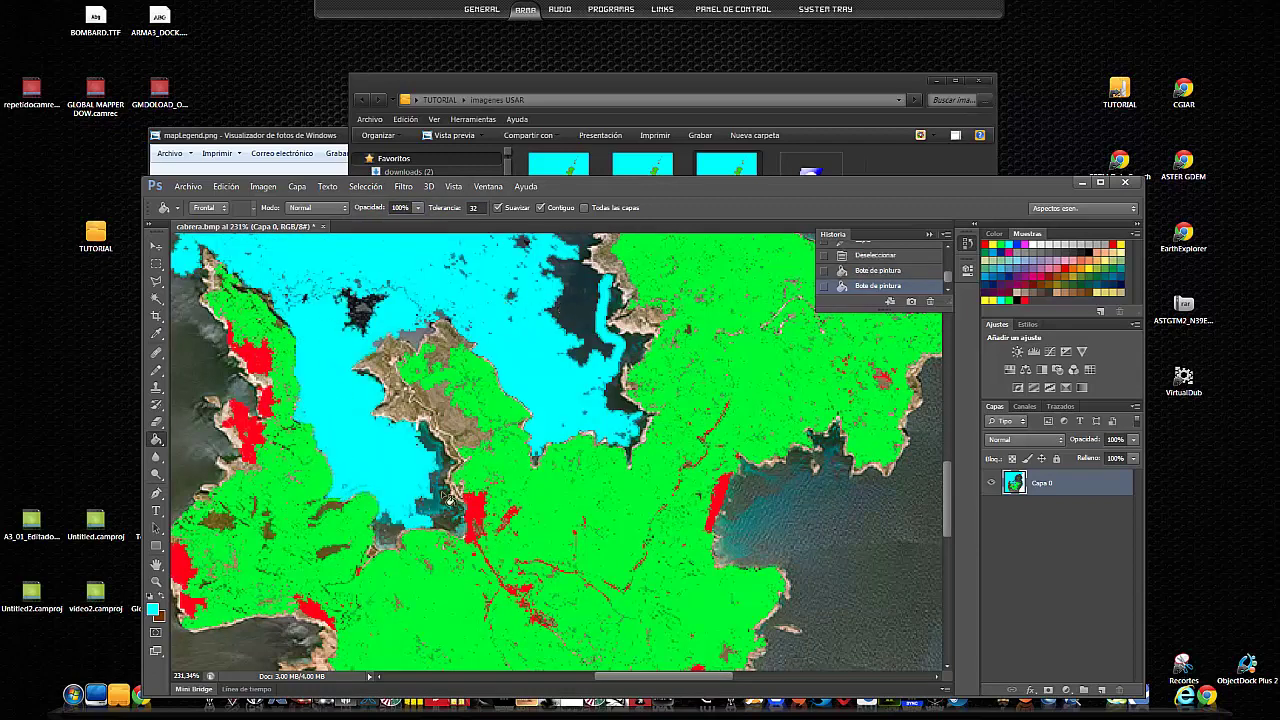
{"action": "left_click", "coordinate": [865, 560]}
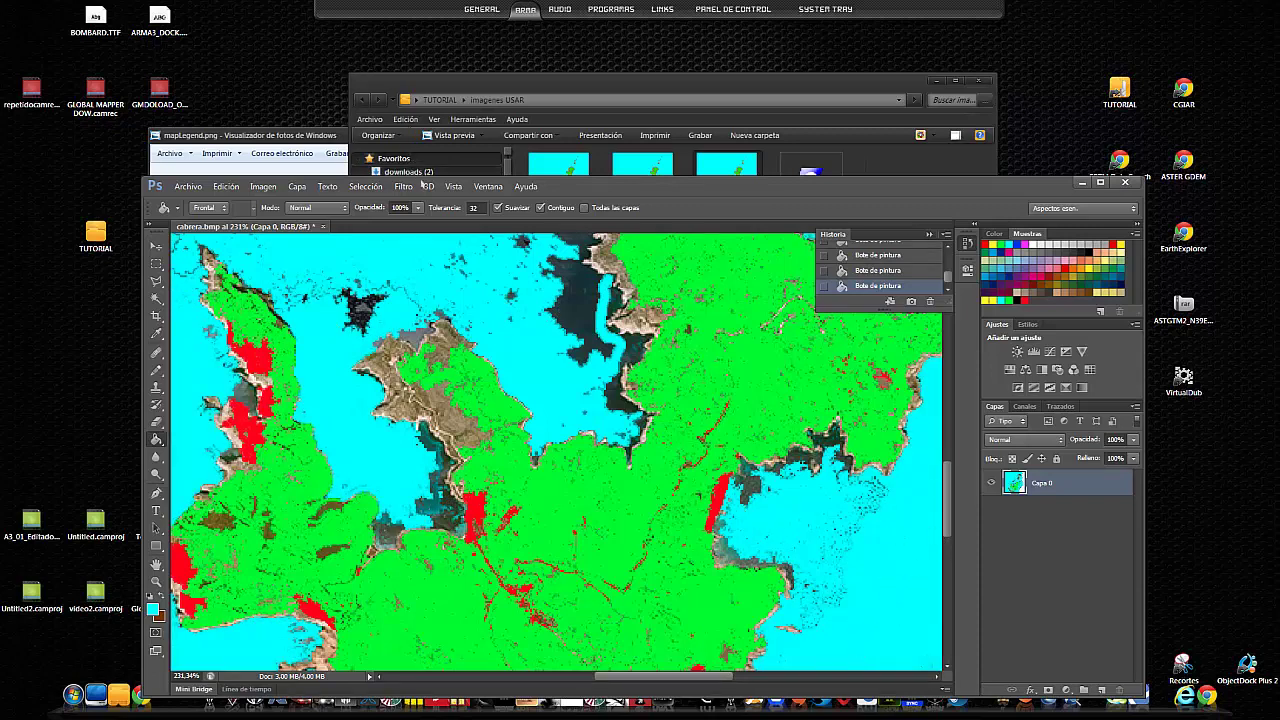
- Fit the whole image on screen with Vista > Encajar en pantalla
{"action": "left_click", "coordinate": [404, 187]}
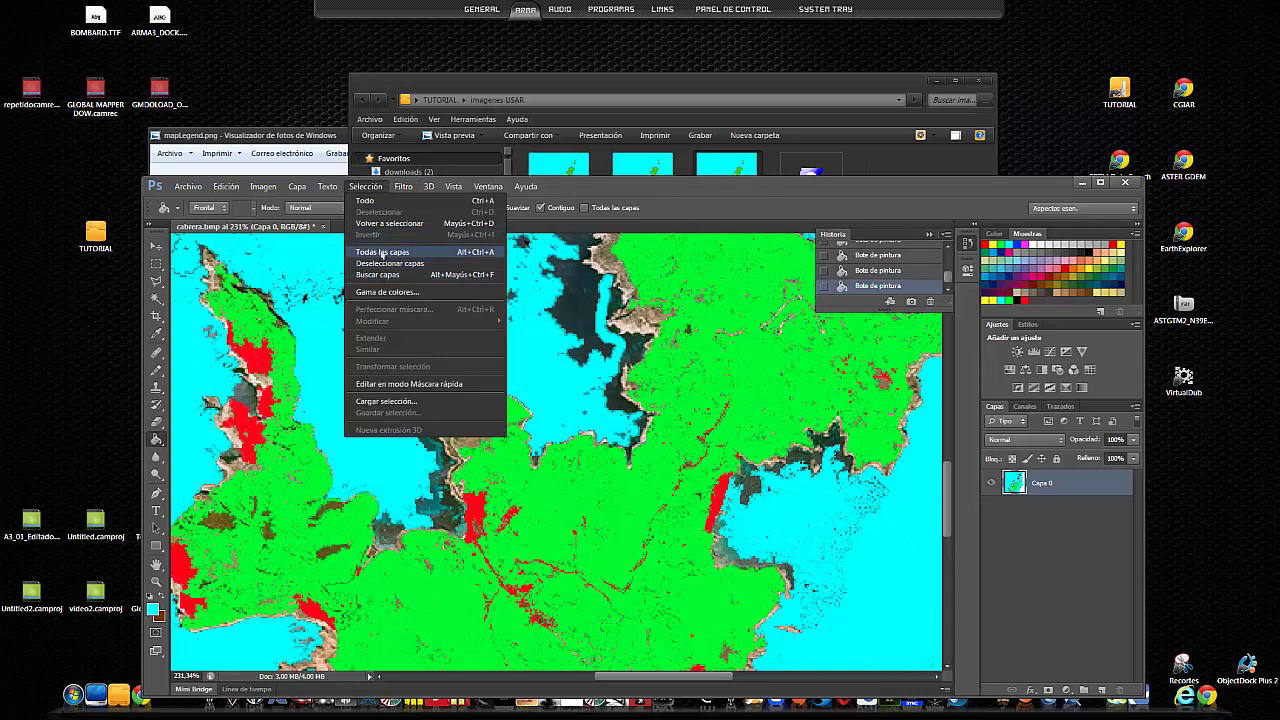
{"action": "left_click", "coordinate": [453, 187]}
{"action": "left_click", "coordinate": [468, 298]}
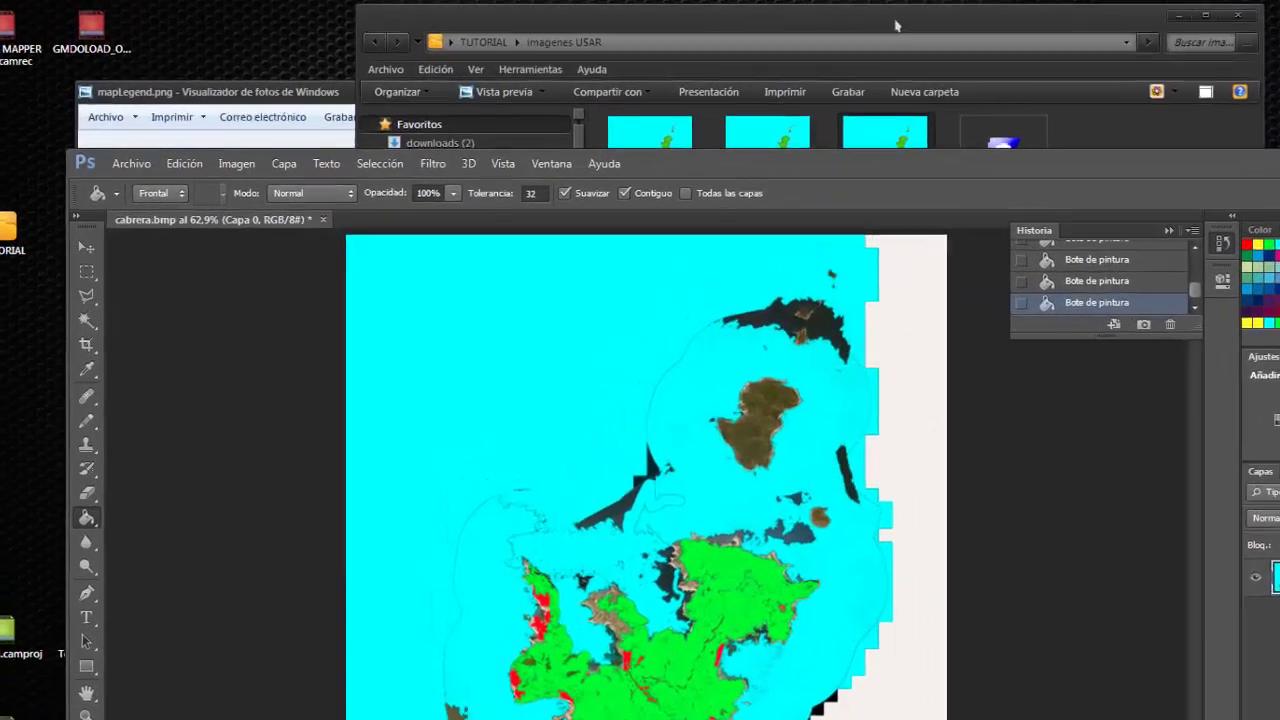
{"action": "left_click", "coordinate": [727, 165]}
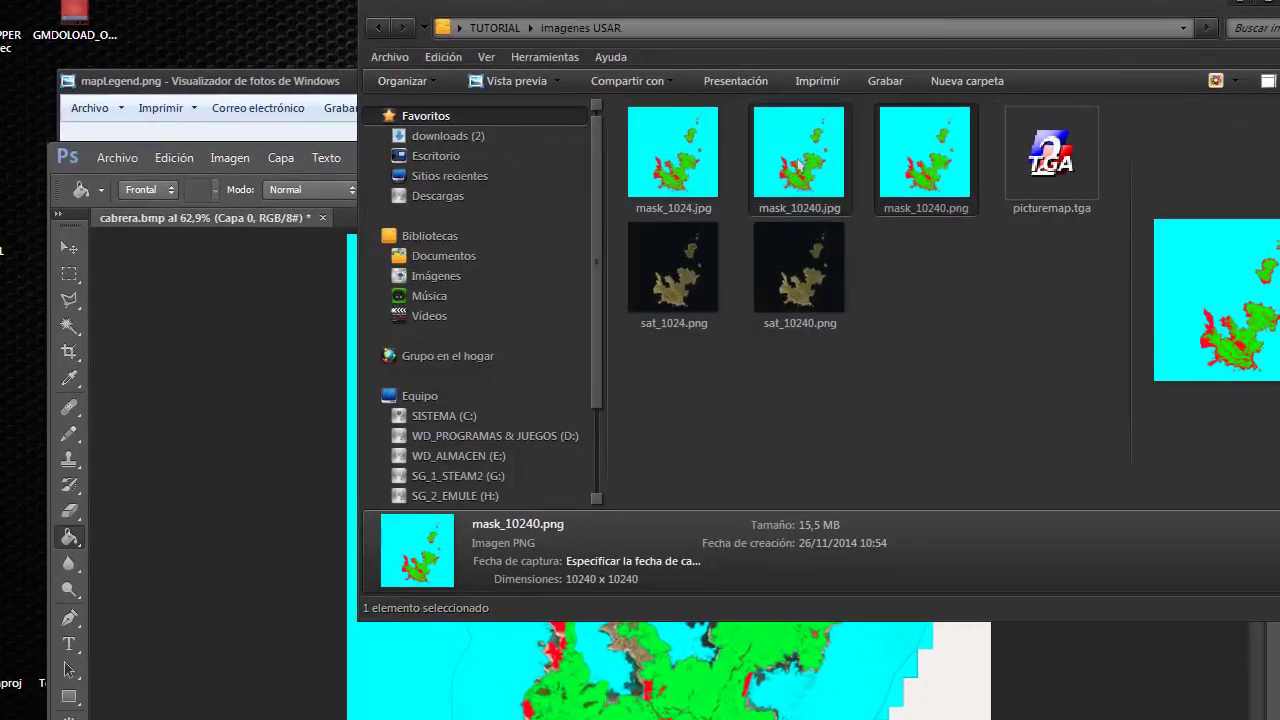
- Open mask_10240.png in Photo Viewer and zoom around its green land, red rocks and cyan sea
{"action": "double_click", "coordinate": [915, 160]}
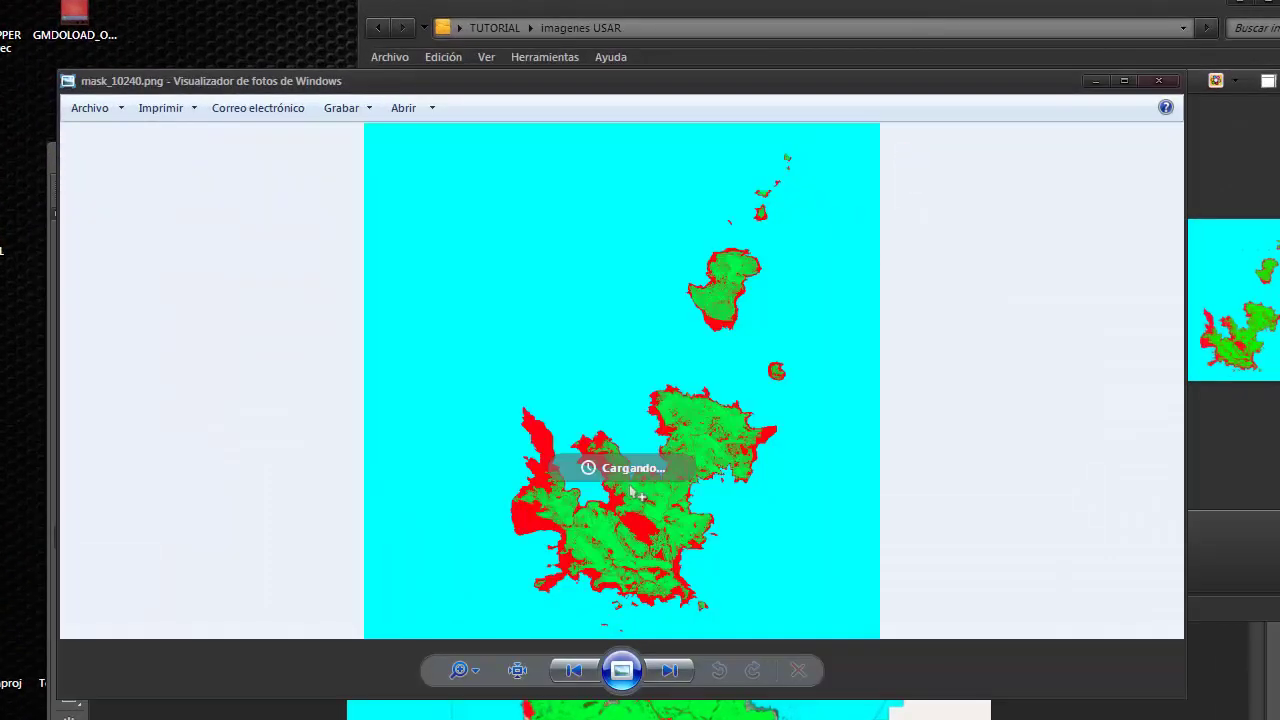
{"action": "scroll", "coordinate": [645, 505], "scroll_direction": "up", "scroll_amount": 2}
{"action": "scroll", "coordinate": [645, 505], "scroll_direction": "up", "scroll_amount": 2}
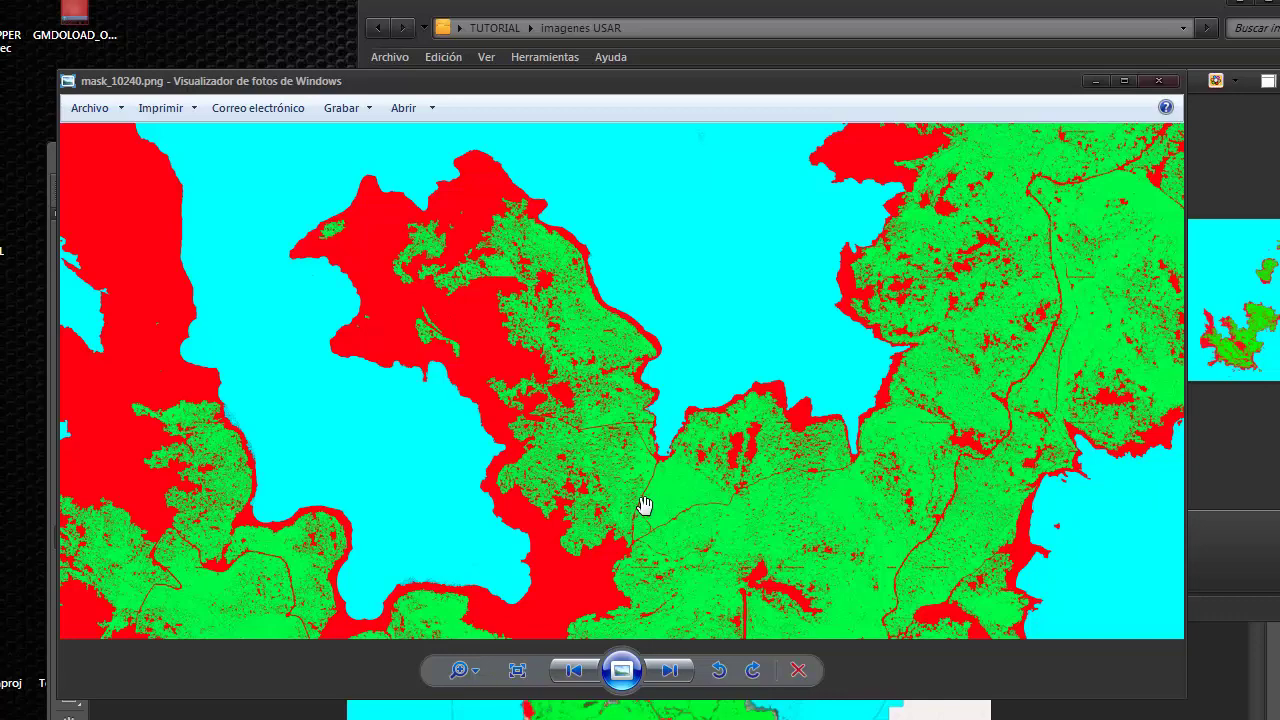
{"action": "scroll", "coordinate": [771, 491], "scroll_direction": "down", "scroll_amount": 2}
{"action": "scroll", "coordinate": [773, 493], "scroll_direction": "down", "scroll_amount": 1}
{"action": "scroll", "coordinate": [773, 493], "scroll_direction": "down", "scroll_amount": 1}
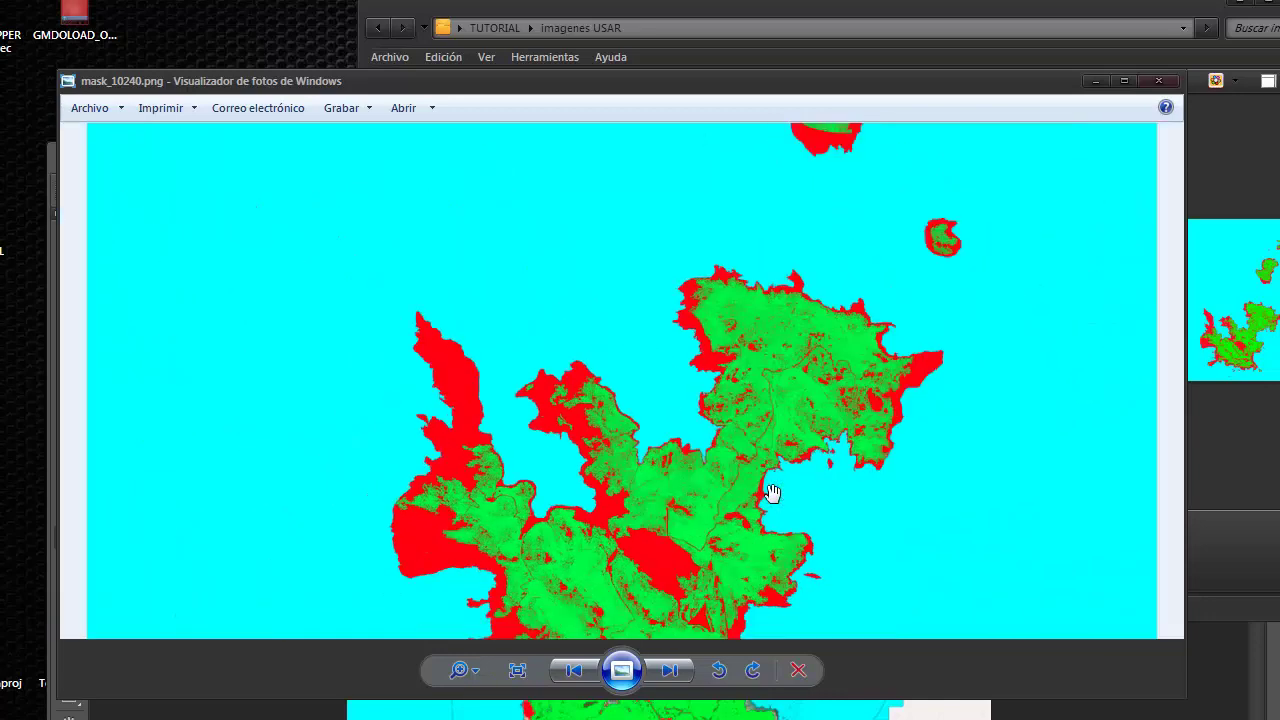
{"action": "scroll", "coordinate": [773, 493], "scroll_direction": "down", "scroll_amount": 1}
{"action": "scroll", "coordinate": [773, 493], "scroll_direction": "down", "scroll_amount": 1}
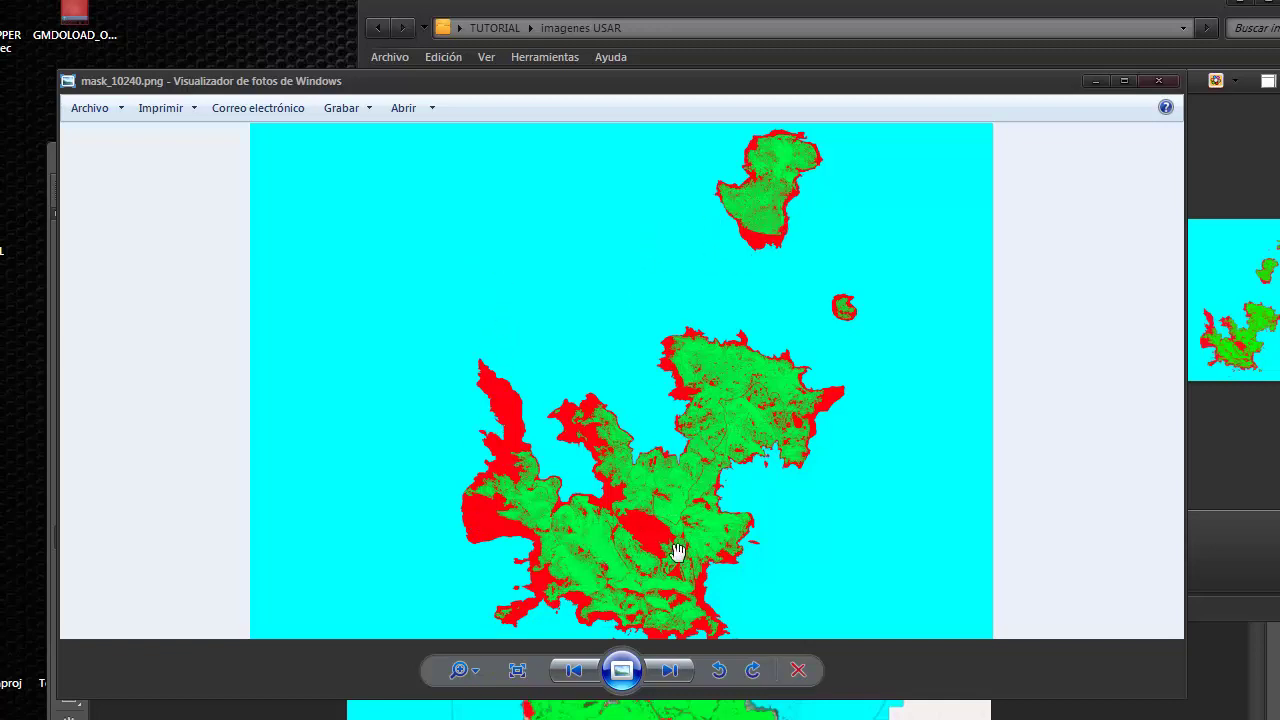
{"action": "scroll", "coordinate": [780, 493], "scroll_direction": "up", "scroll_amount": 3}
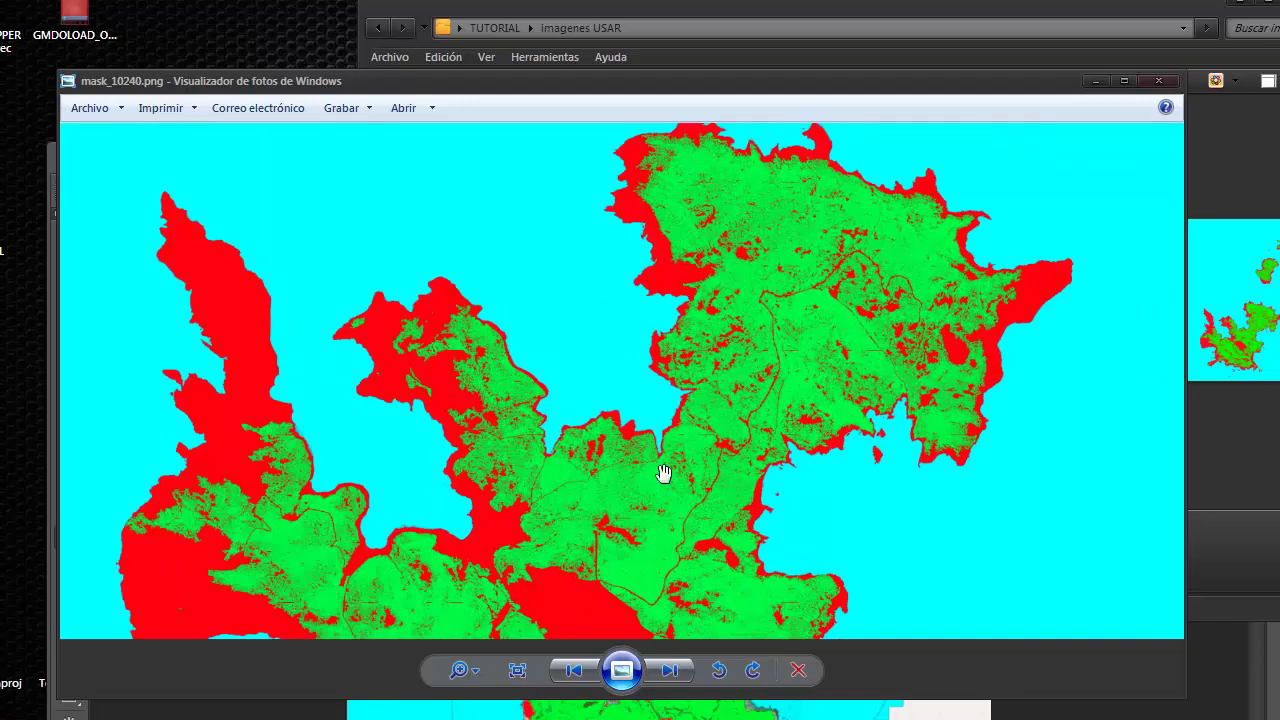
{"action": "scroll", "coordinate": [691, 474], "scroll_direction": "down", "scroll_amount": 1}
{"action": "scroll", "coordinate": [692, 478], "scroll_direction": "down", "scroll_amount": 1}
{"action": "scroll", "coordinate": [691, 478], "scroll_direction": "down", "scroll_amount": 1}
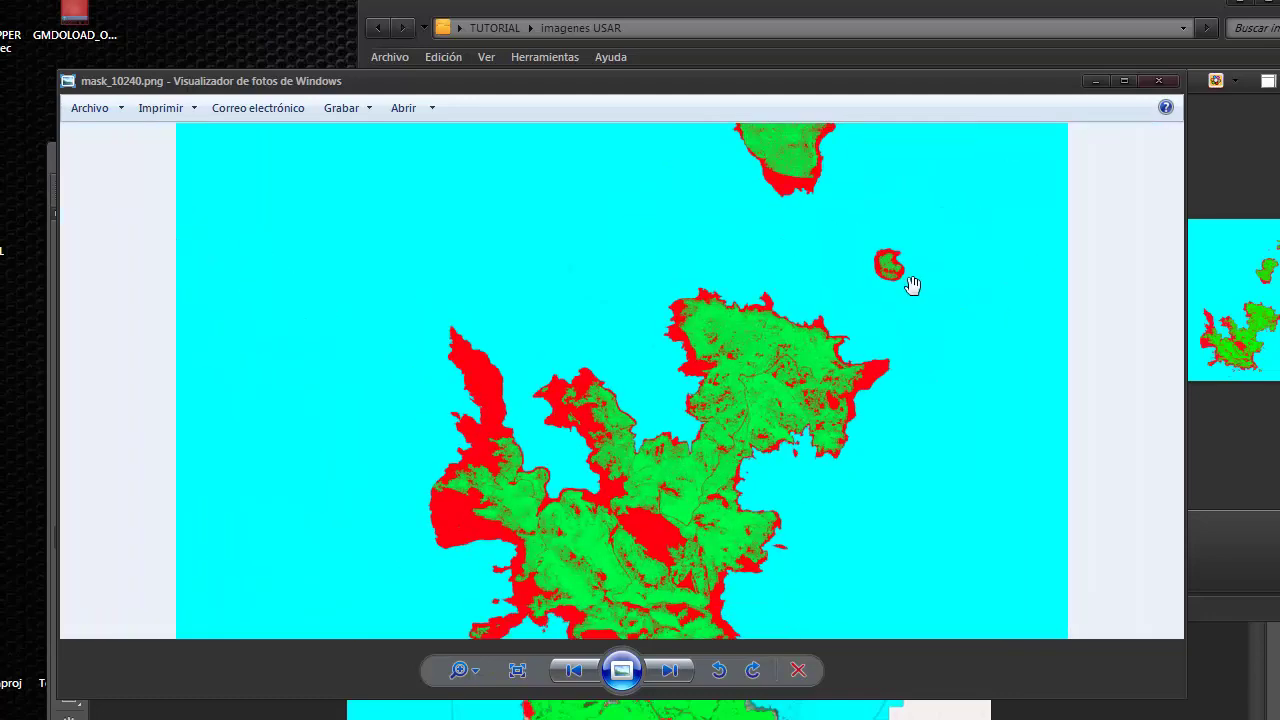
{"action": "scroll", "coordinate": [882, 296], "scroll_direction": "down", "scroll_amount": 1}
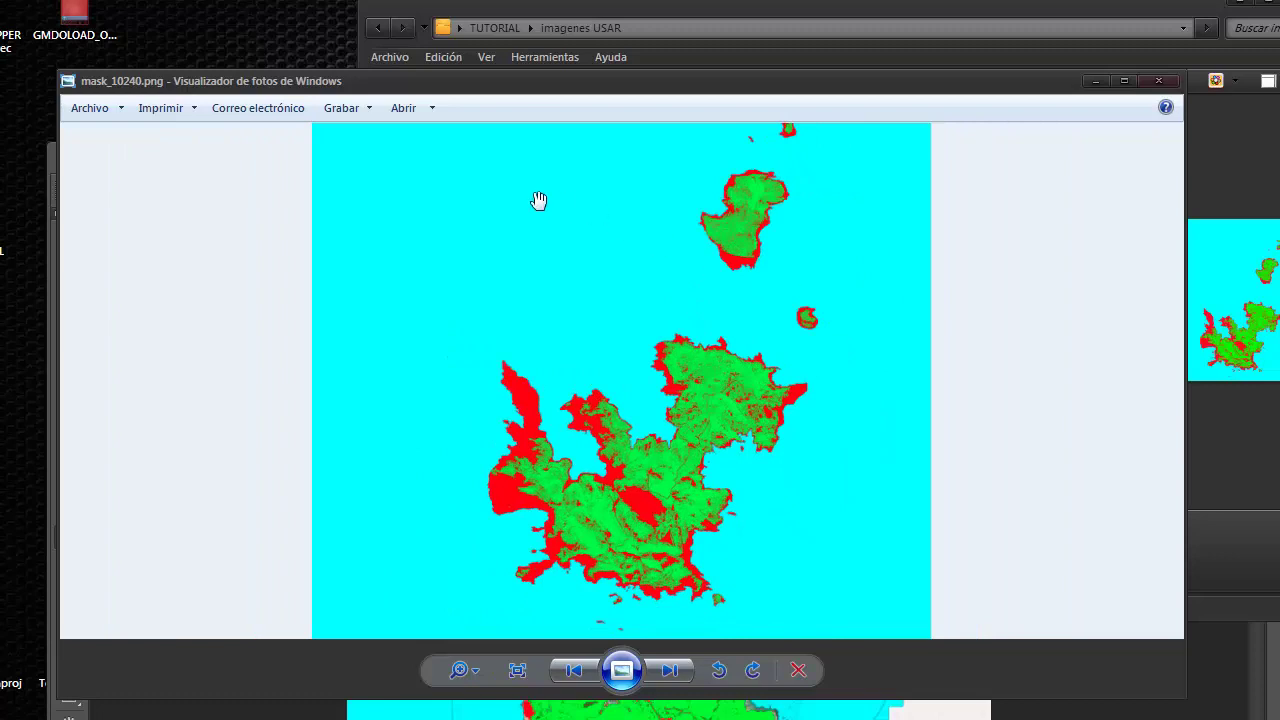
{"action": "scroll", "coordinate": [520, 196], "scroll_direction": "down", "scroll_amount": 1}
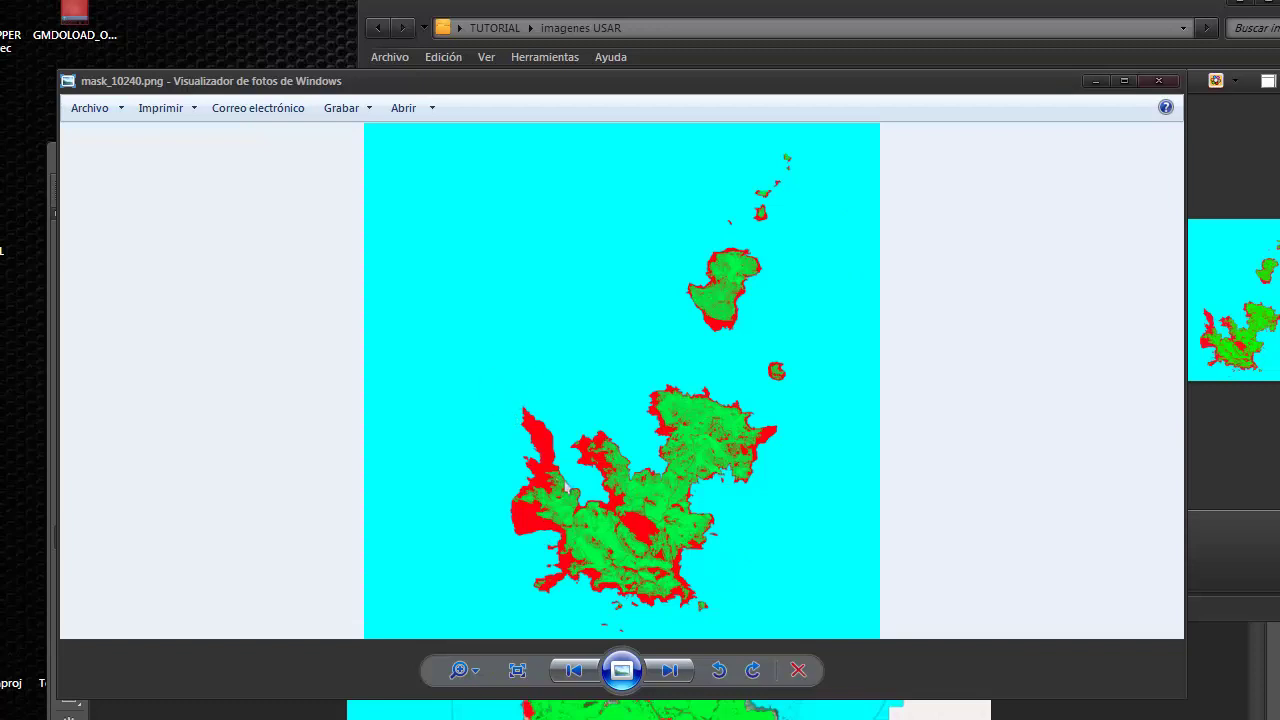
- Zoom into mask_10240.png, pan to the northern peninsula, then zoom back out to fit
{"action": "scroll", "coordinate": [566, 487], "scroll_direction": "up", "scroll_amount": 3}
{"action": "mouse_move", "coordinate": [349, 346]}
{"action": "left_mouse_down"}
{"action": "mouse_move", "coordinate": [351, 449]}
{"action": "mouse_move", "coordinate": [383, 297]}
{"action": "left_mouse_up"}
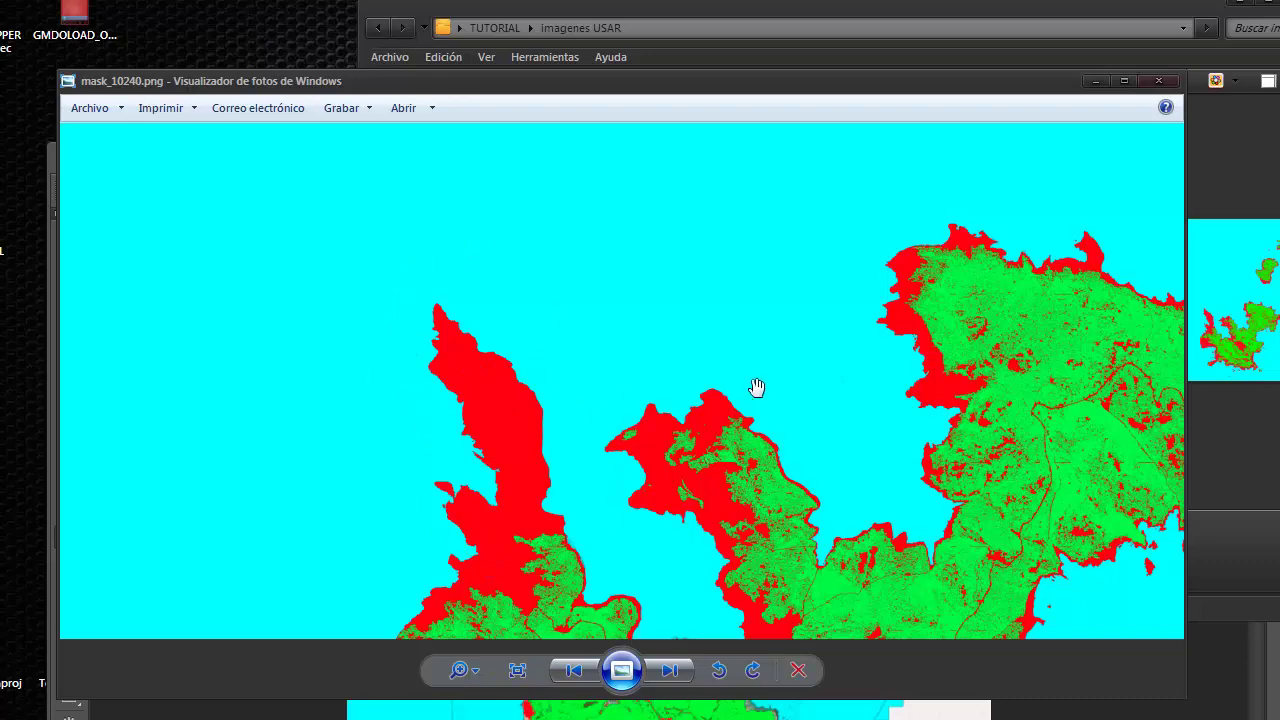
{"action": "scroll", "coordinate": [755, 388], "scroll_direction": "down", "scroll_amount": 1}
{"action": "scroll", "coordinate": [751, 389], "scroll_direction": "down", "scroll_amount": 1}
{"action": "scroll", "coordinate": [751, 383], "scroll_direction": "down", "scroll_amount": 1}
{"action": "scroll", "coordinate": [750, 380], "scroll_direction": "down", "scroll_amount": 1}
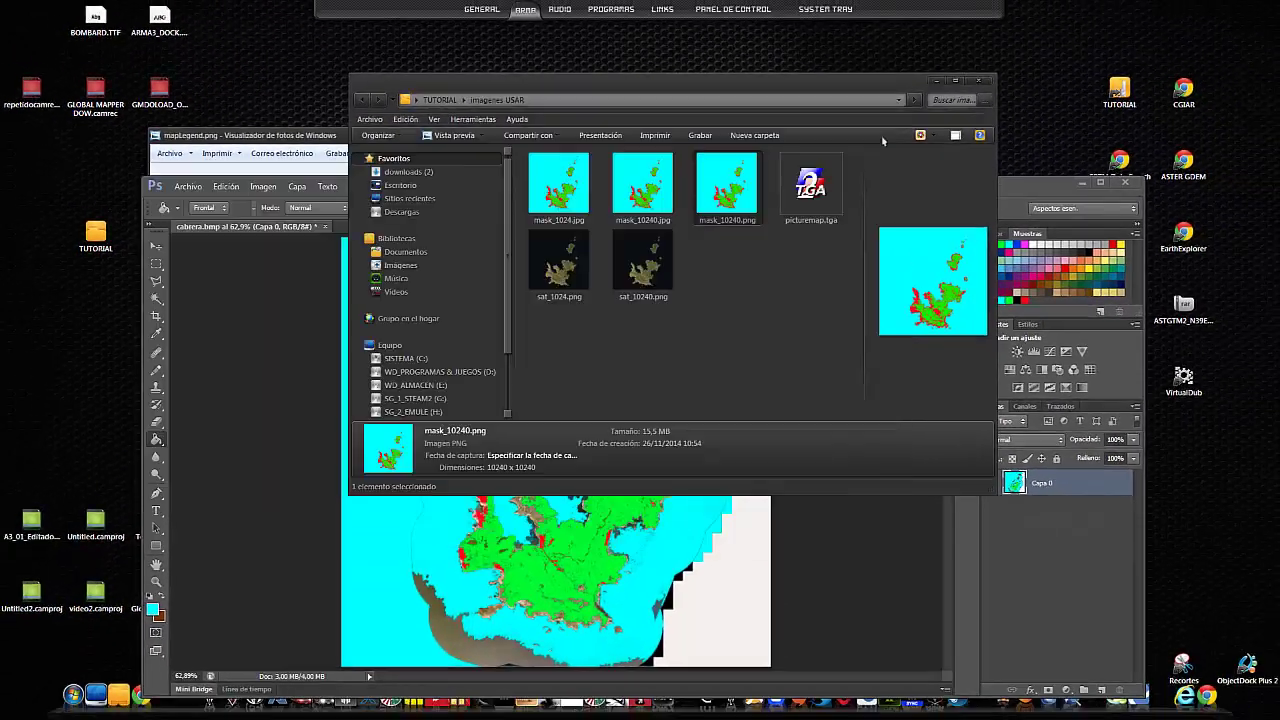
- Bring Photoshop forward and verify in Tamaño de imagen that cabrera.bmp is 1024 × 1024 px
{"action": "left_click", "coordinate": [768, 568]}
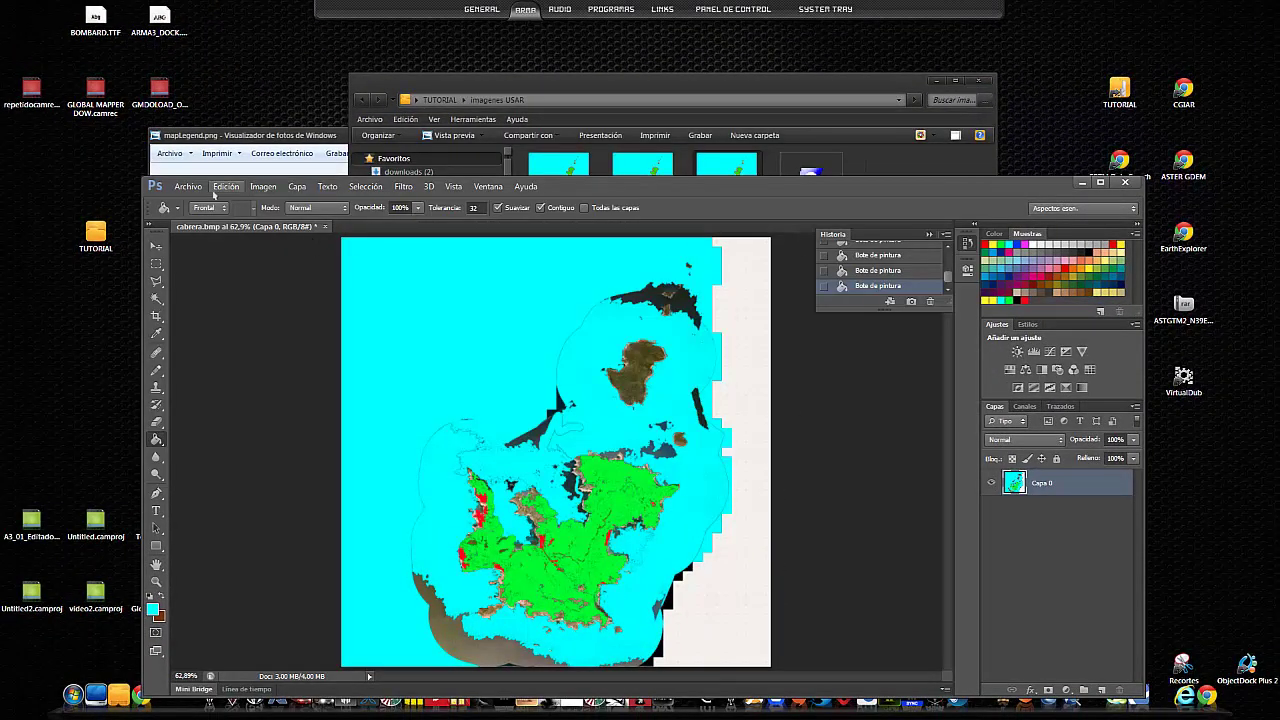
{"action": "left_click", "coordinate": [632, 110]}
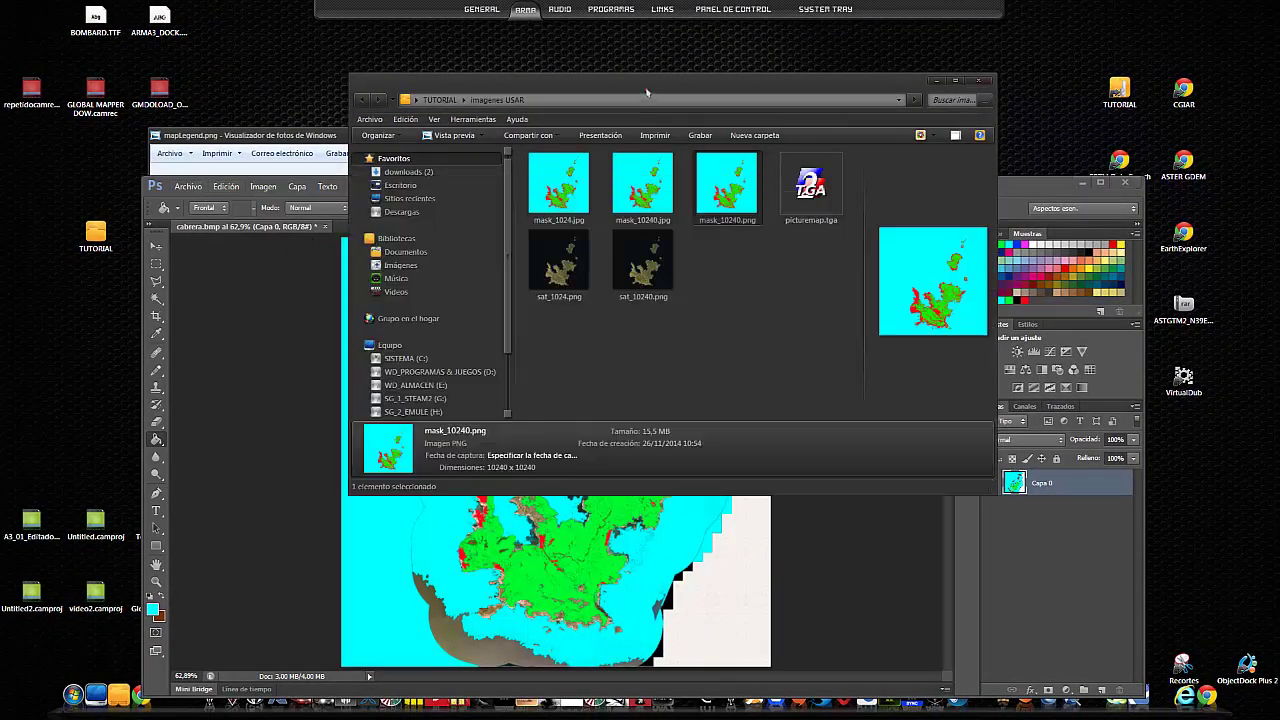
{"action": "left_click", "coordinate": [190, 187]}
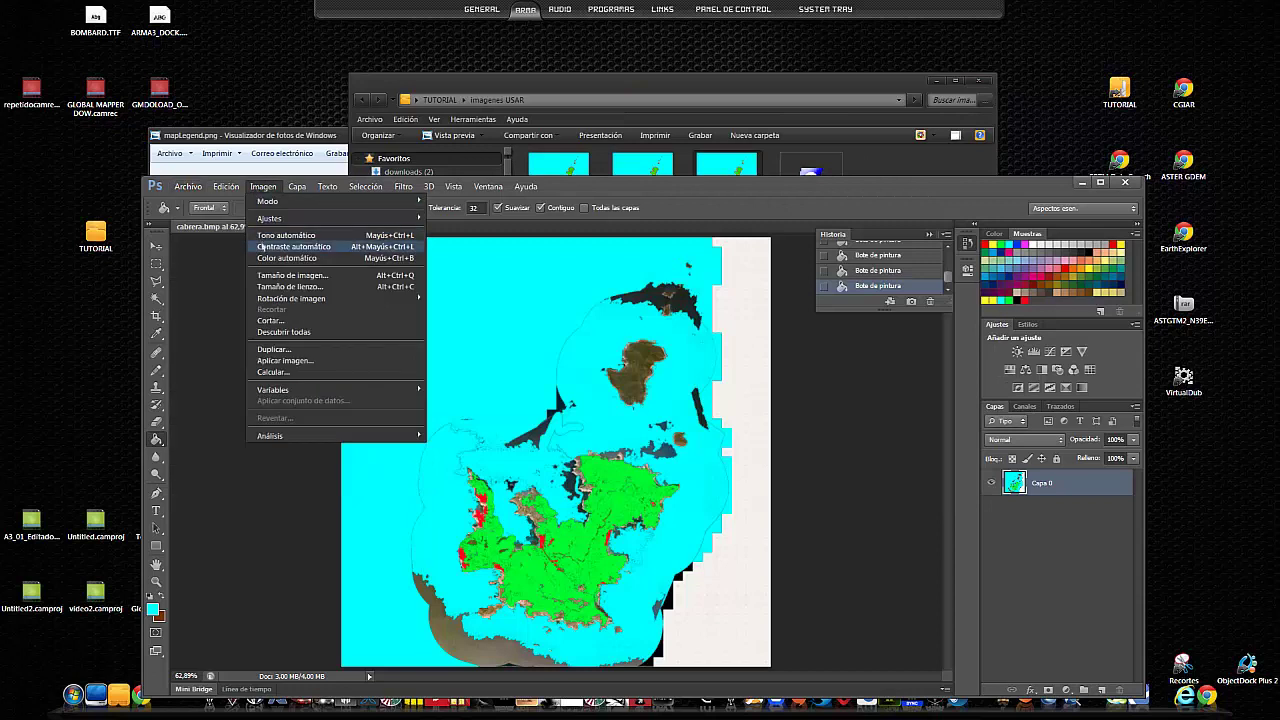
{"action": "left_click", "coordinate": [266, 274]}
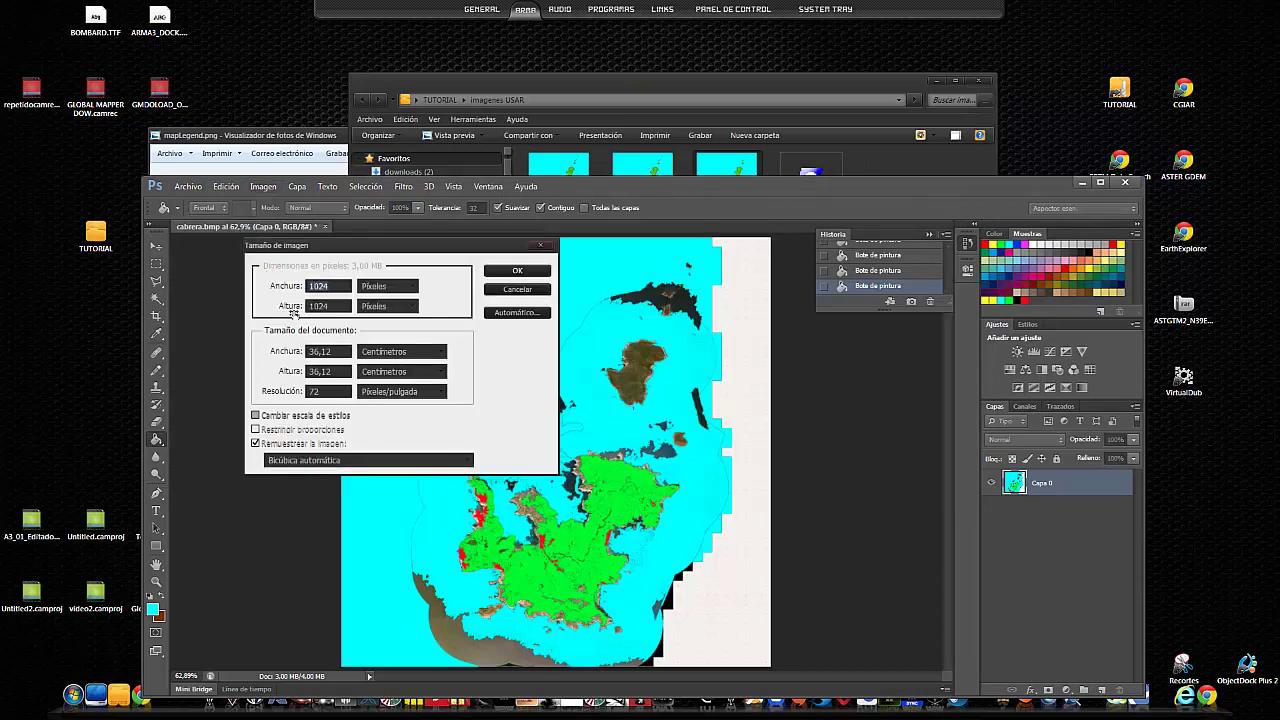
{"action": "left_click", "coordinate": [517, 271]}
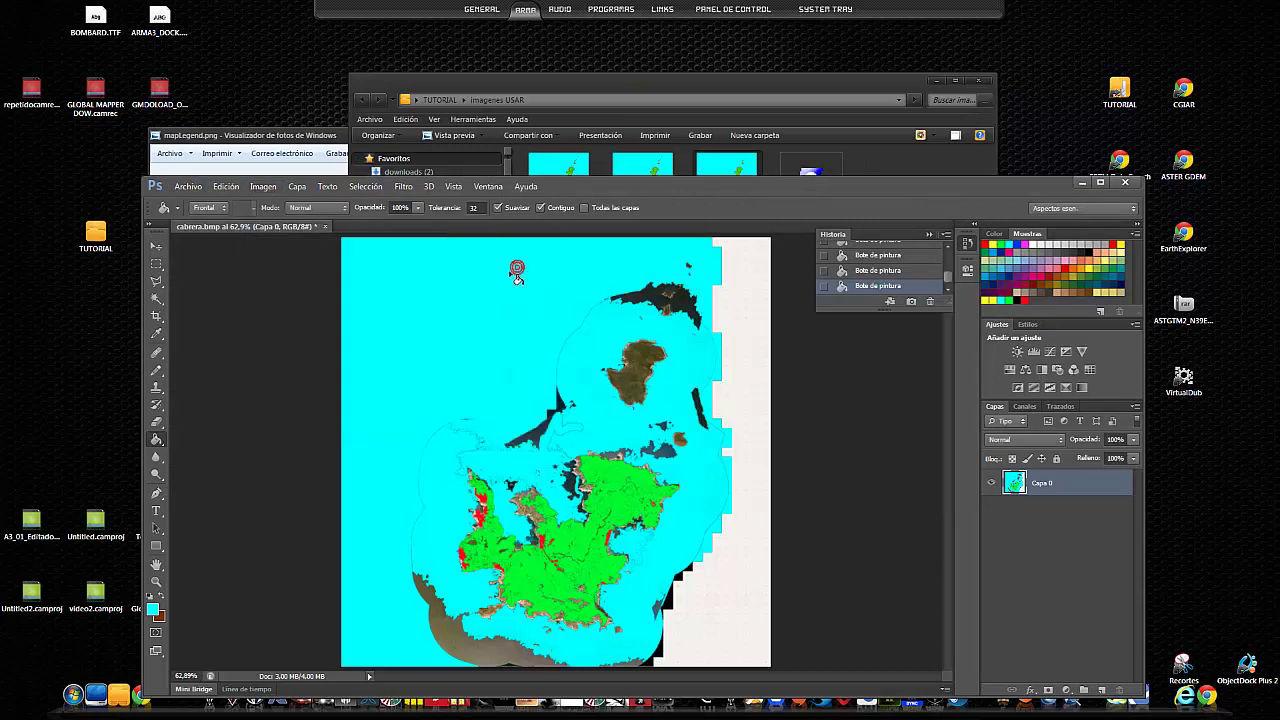
{"action": "left_click", "coordinate": [188, 187]}
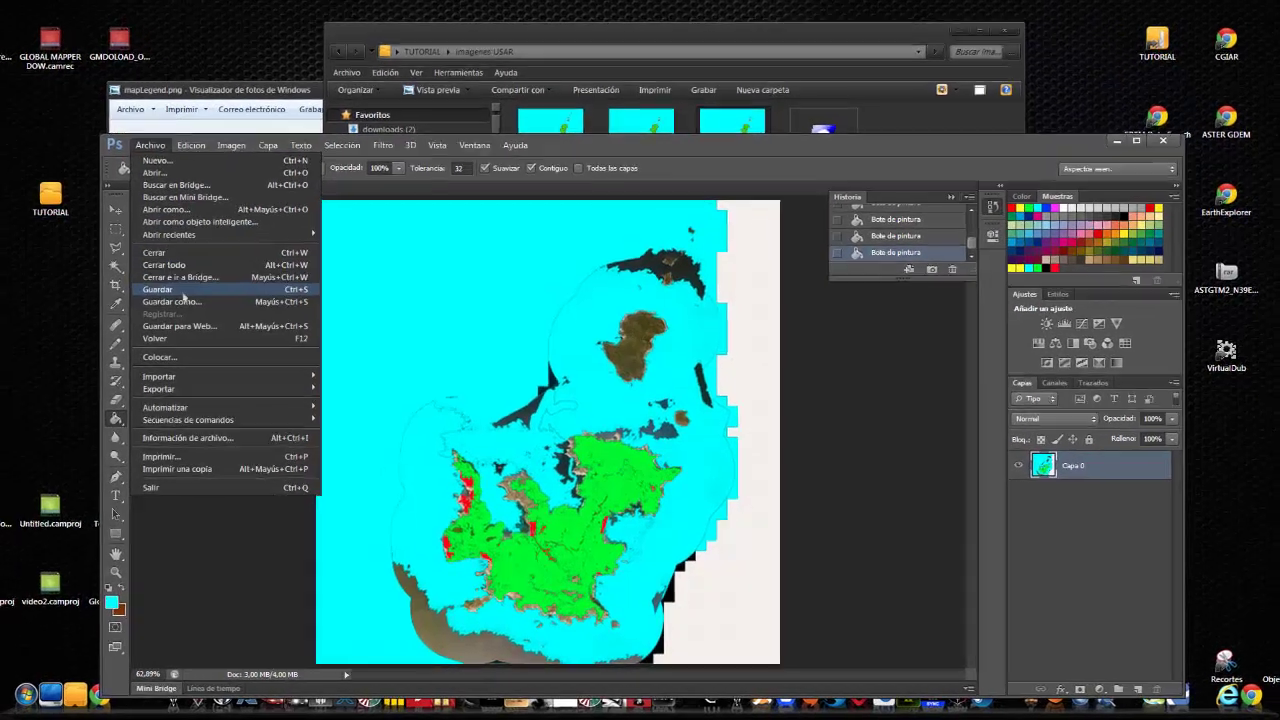
- Save the mask as PNG named mask_1024 in Imagen SAT with default PNG options
{"action": "left_click", "coordinate": [180, 299]}
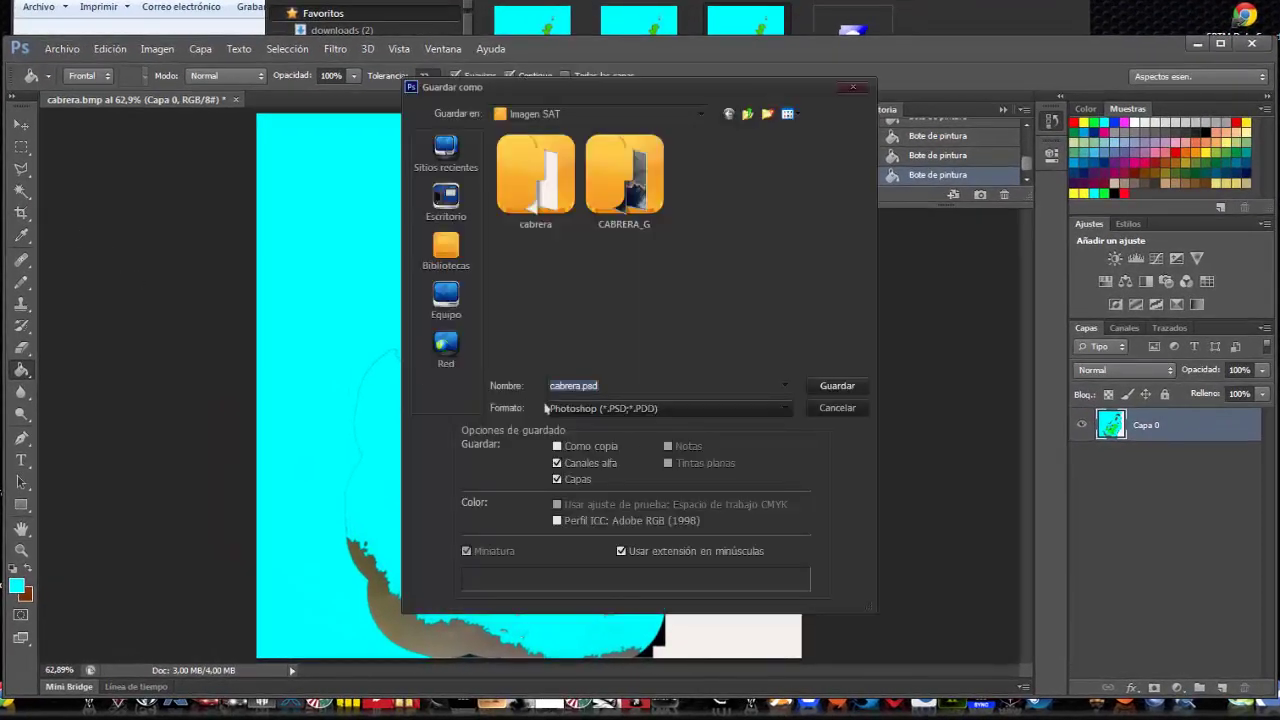
{"action": "left_click", "coordinate": [580, 410]}
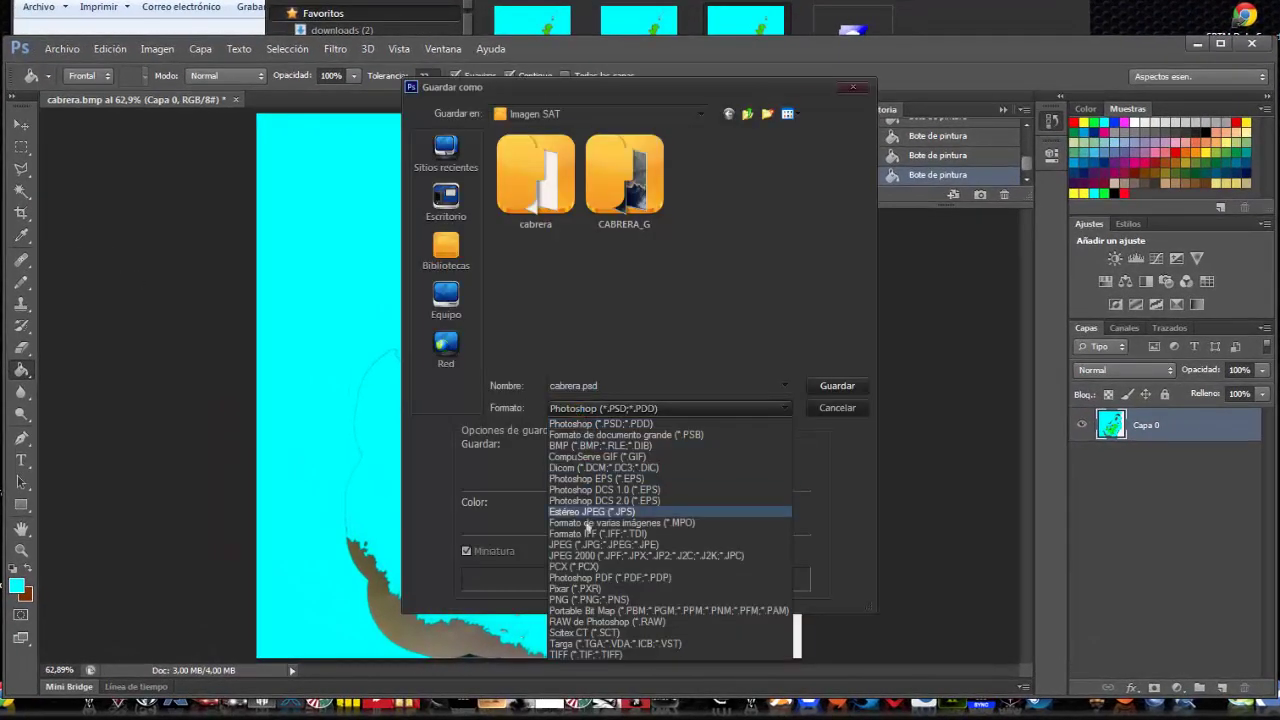
{"action": "left_click", "coordinate": [575, 600]}
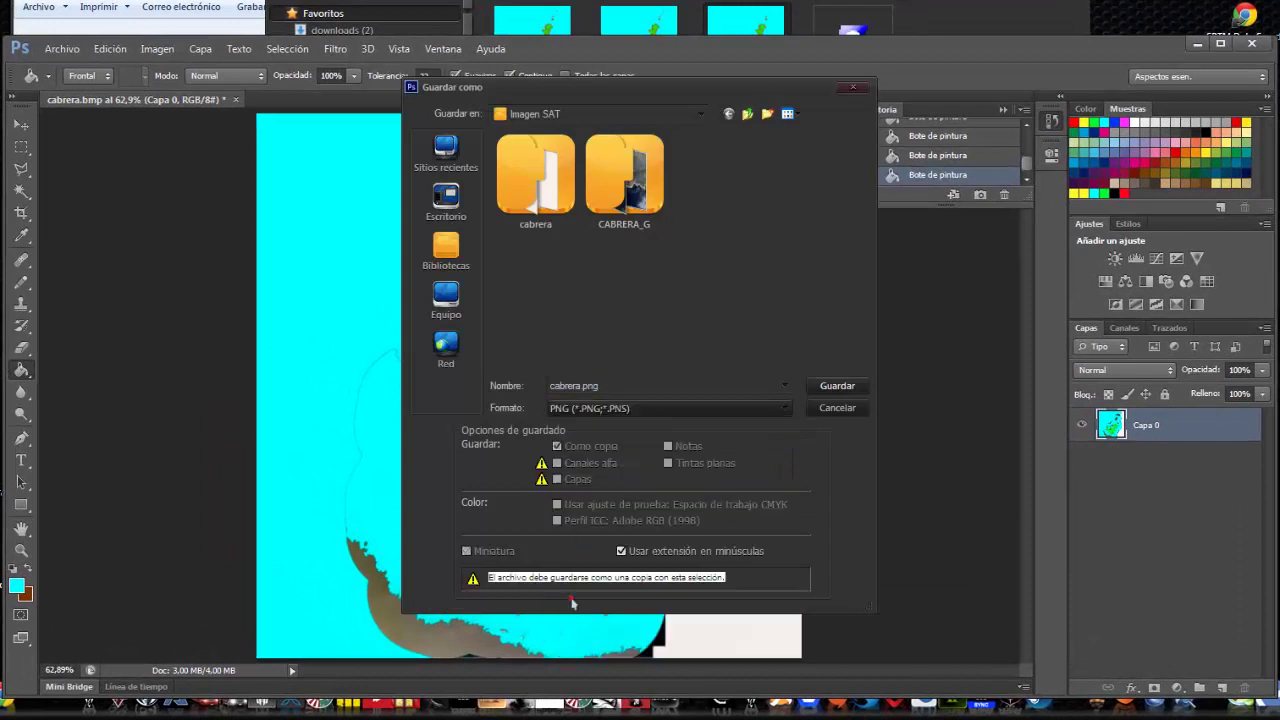
{"action": "left_click", "coordinate": [619, 396]}
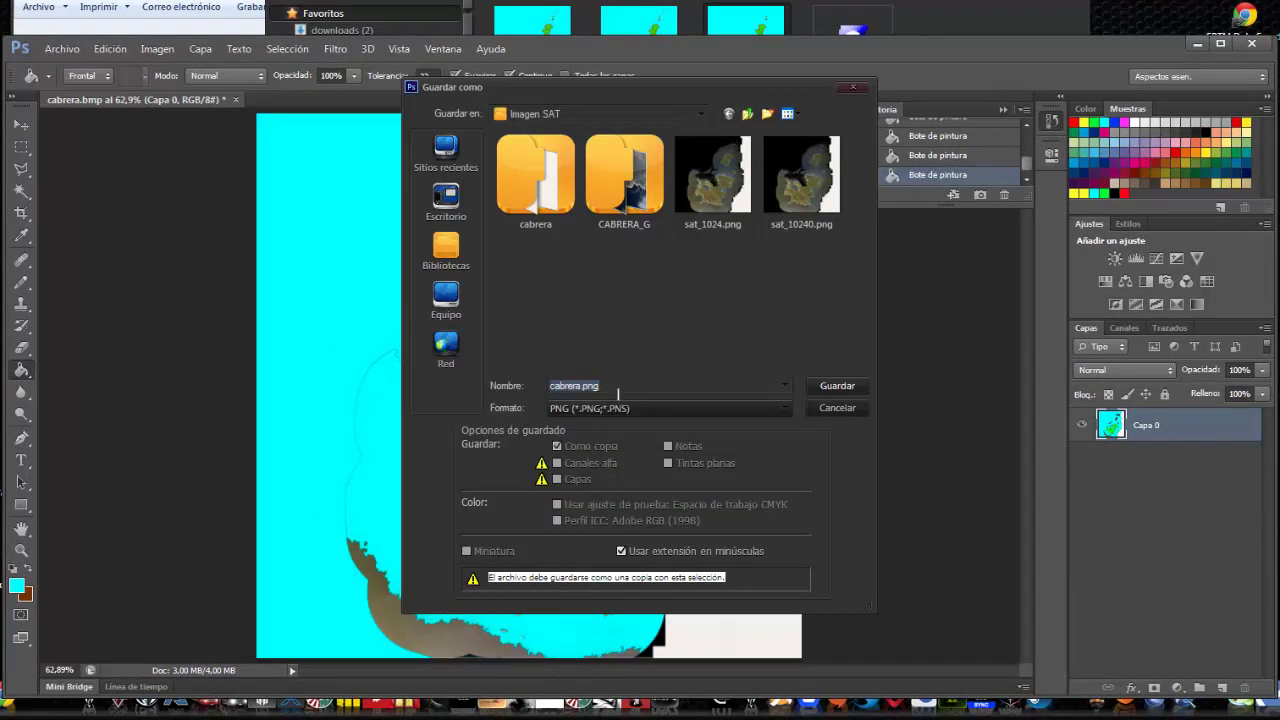
{"action": "type", "text": "mask_1024"}
{"action": "left_click", "coordinate": [840, 388]}
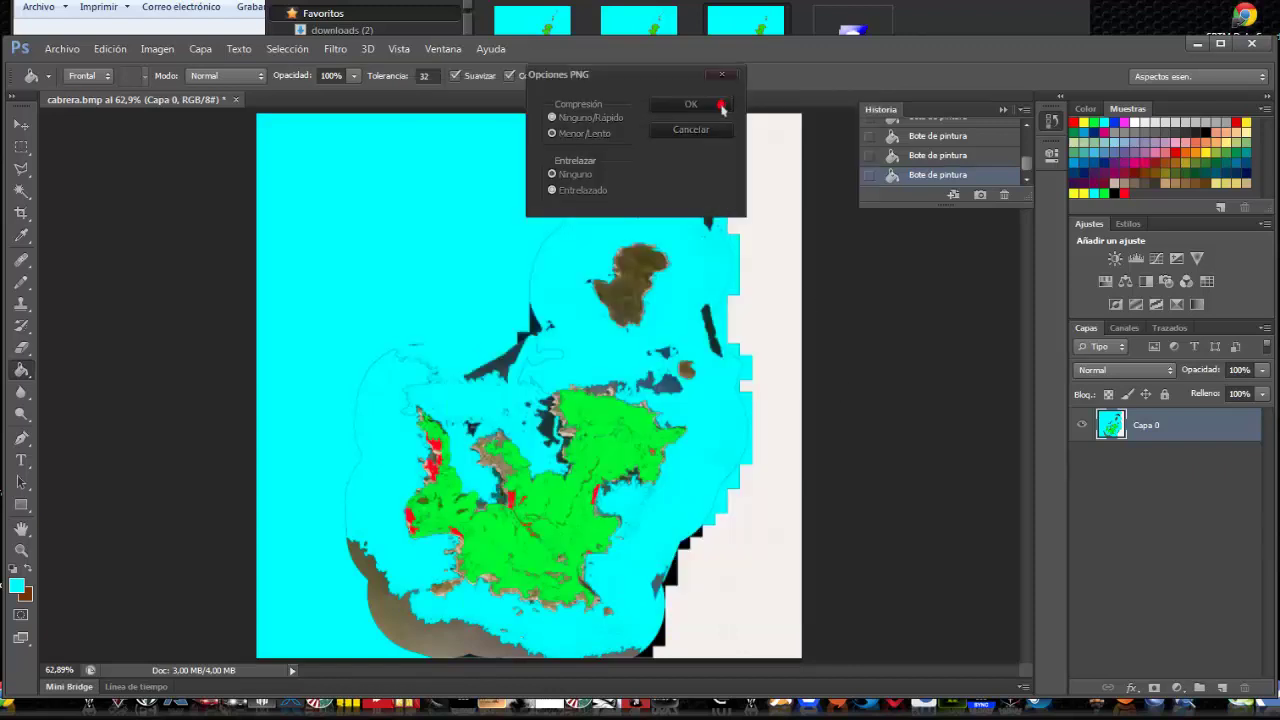
{"action": "left_click", "coordinate": [720, 103]}
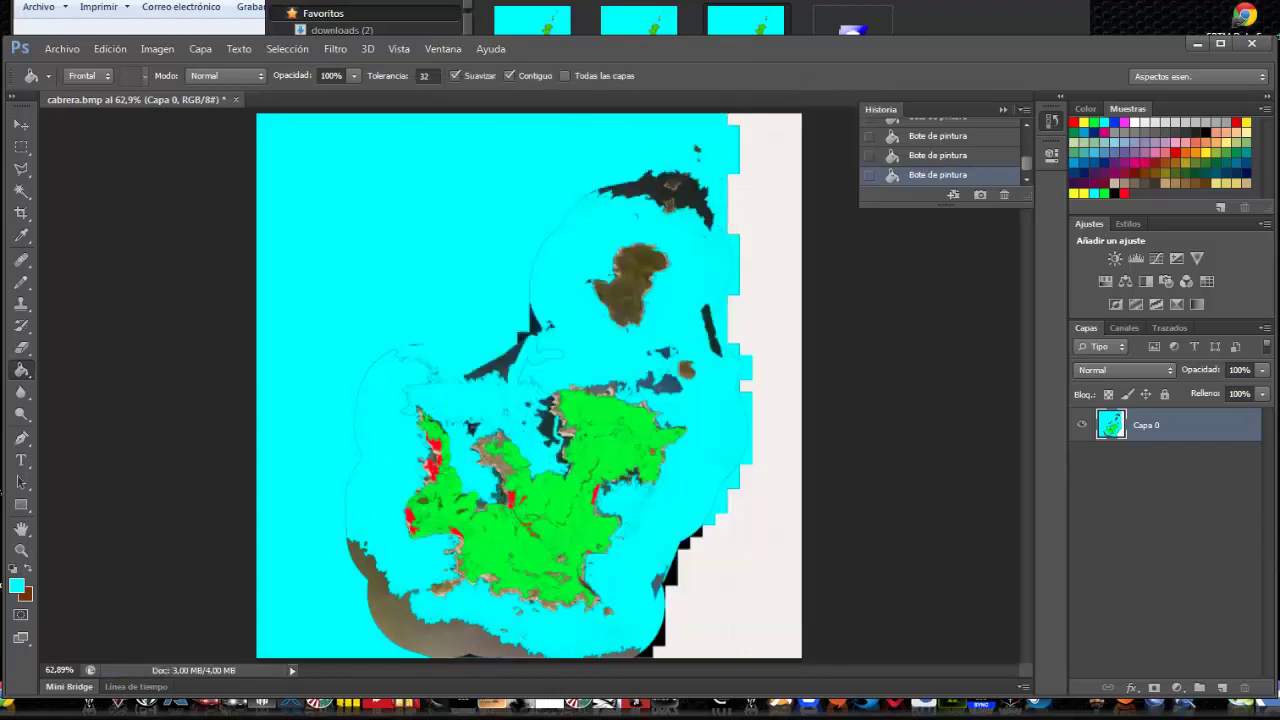
{"action": "key", "text": "alt+Tab"}
{"action": "key", "text": "BackSpace"}
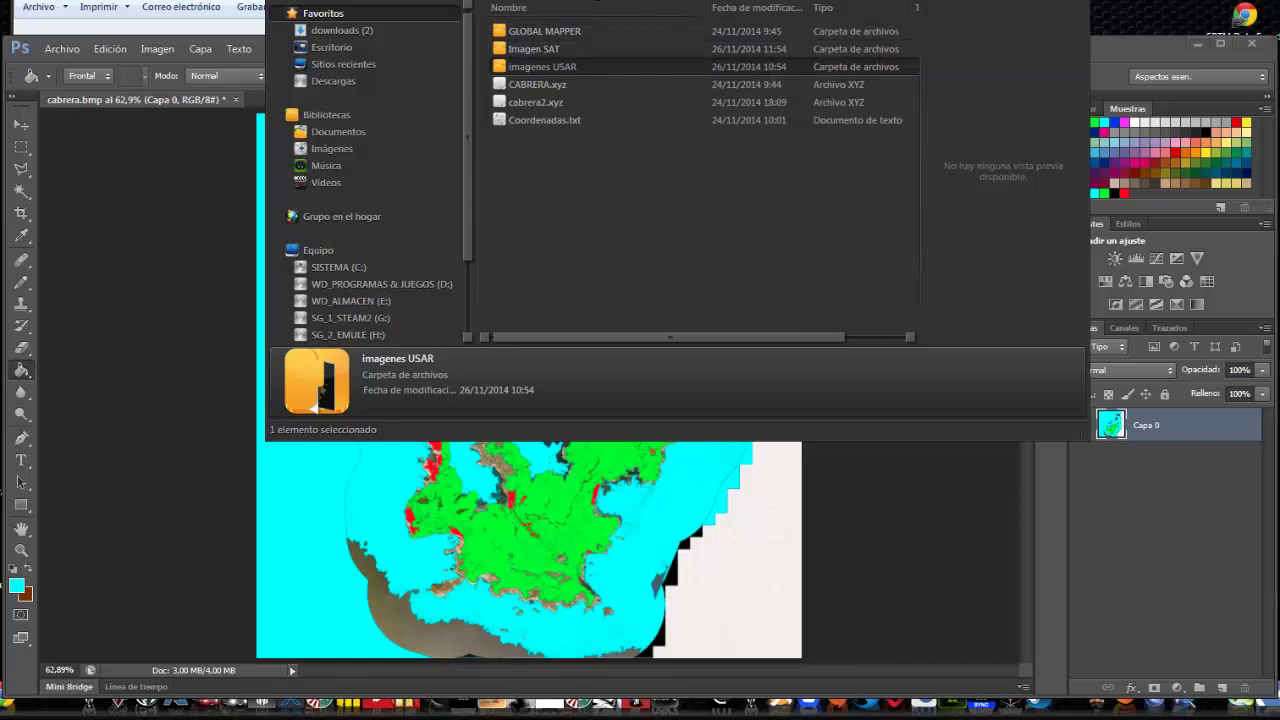
- List PNG files in Guardar como to confirm mask_1024.png beside sat_1024.png, then cancel
{"action": "key", "text": "Escape"}
{"action": "left_click", "coordinate": [62, 48]}
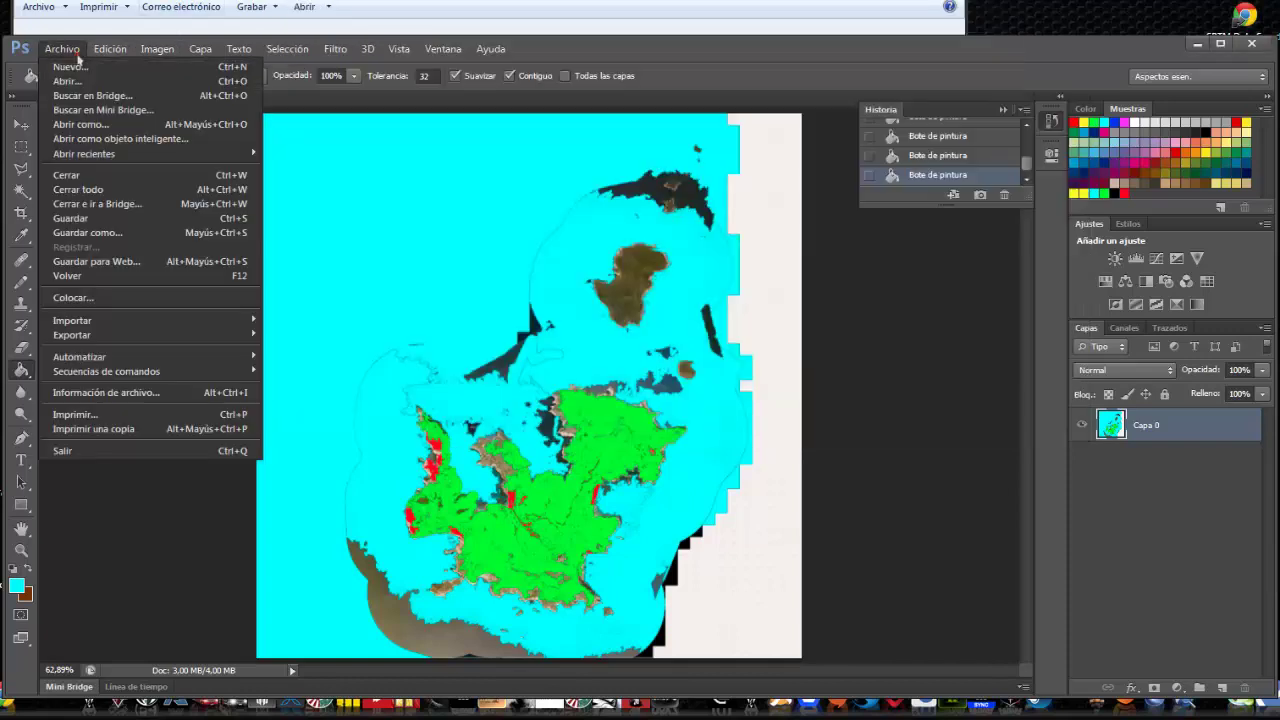
{"action": "left_click", "coordinate": [100, 232]}
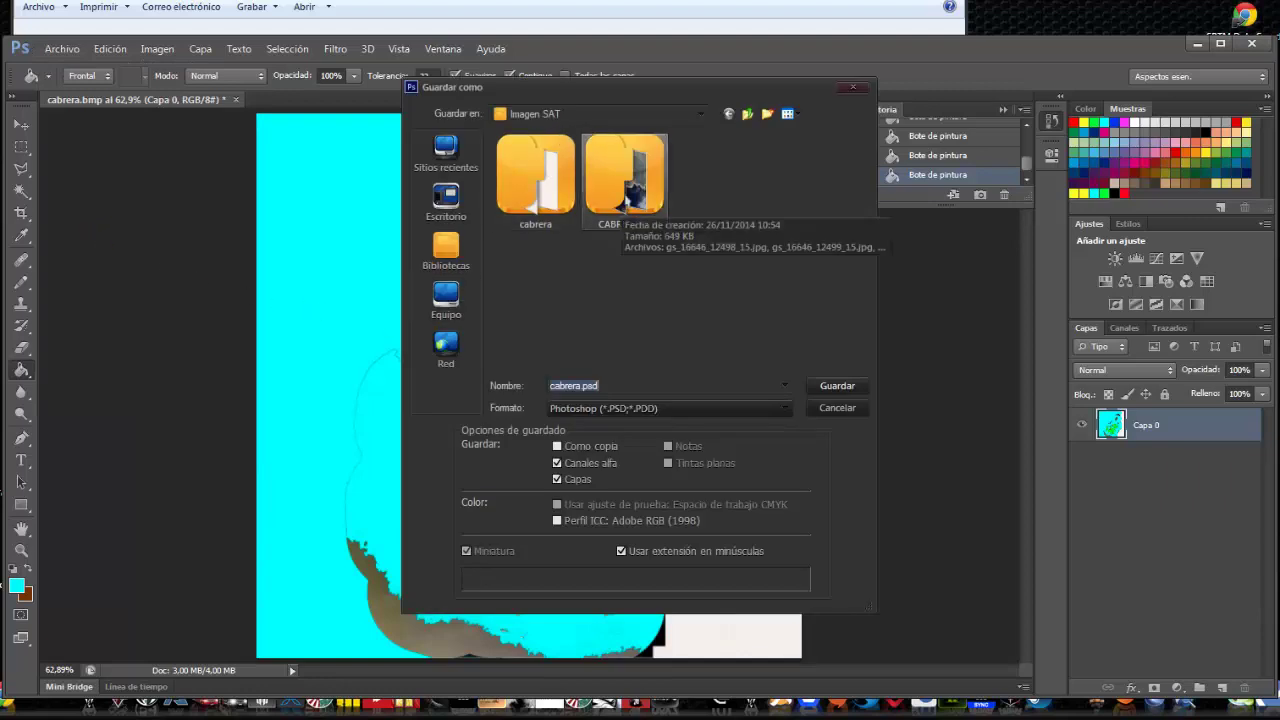
{"action": "left_click", "coordinate": [673, 410]}
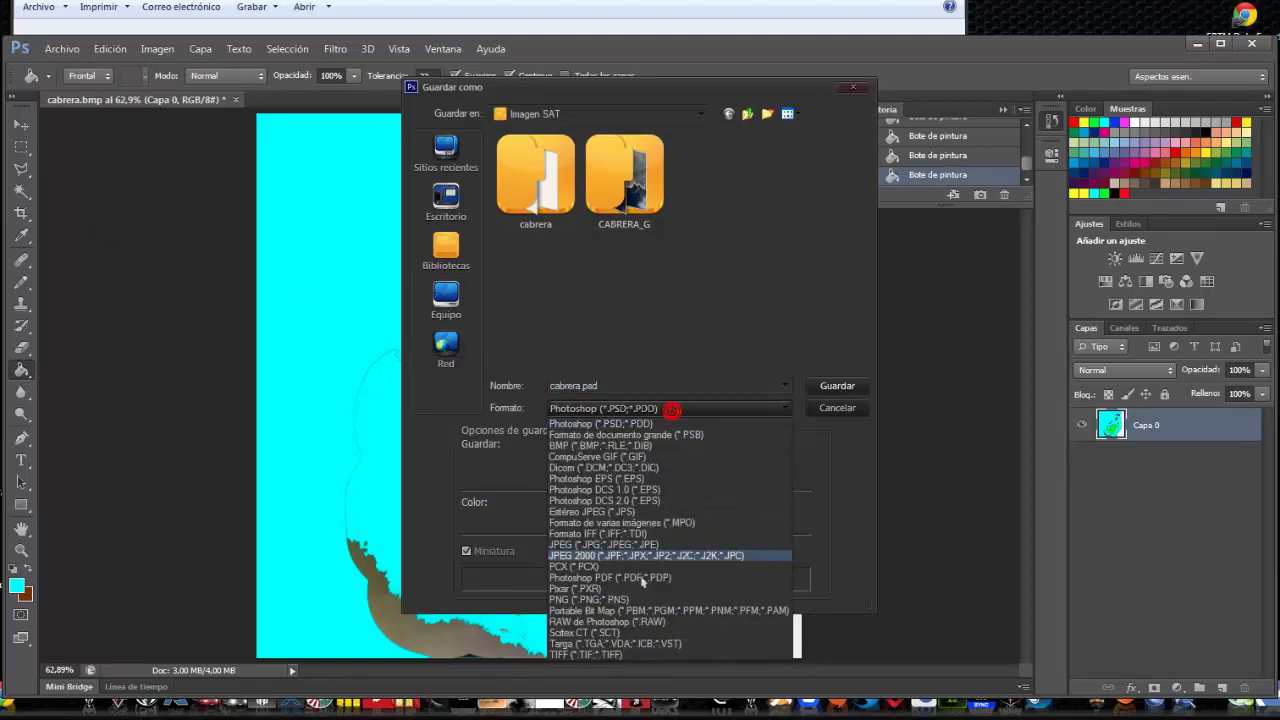
{"action": "left_click", "coordinate": [584, 601]}
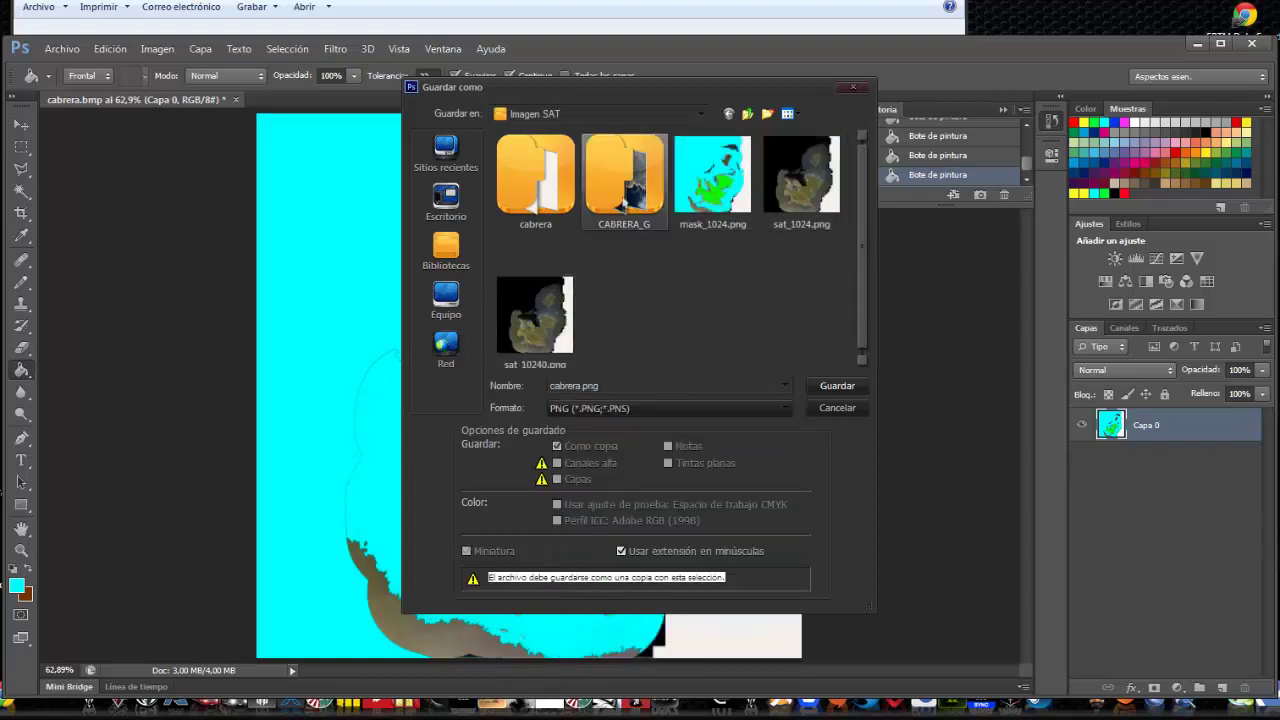
{"action": "left_click", "coordinate": [836, 408]}
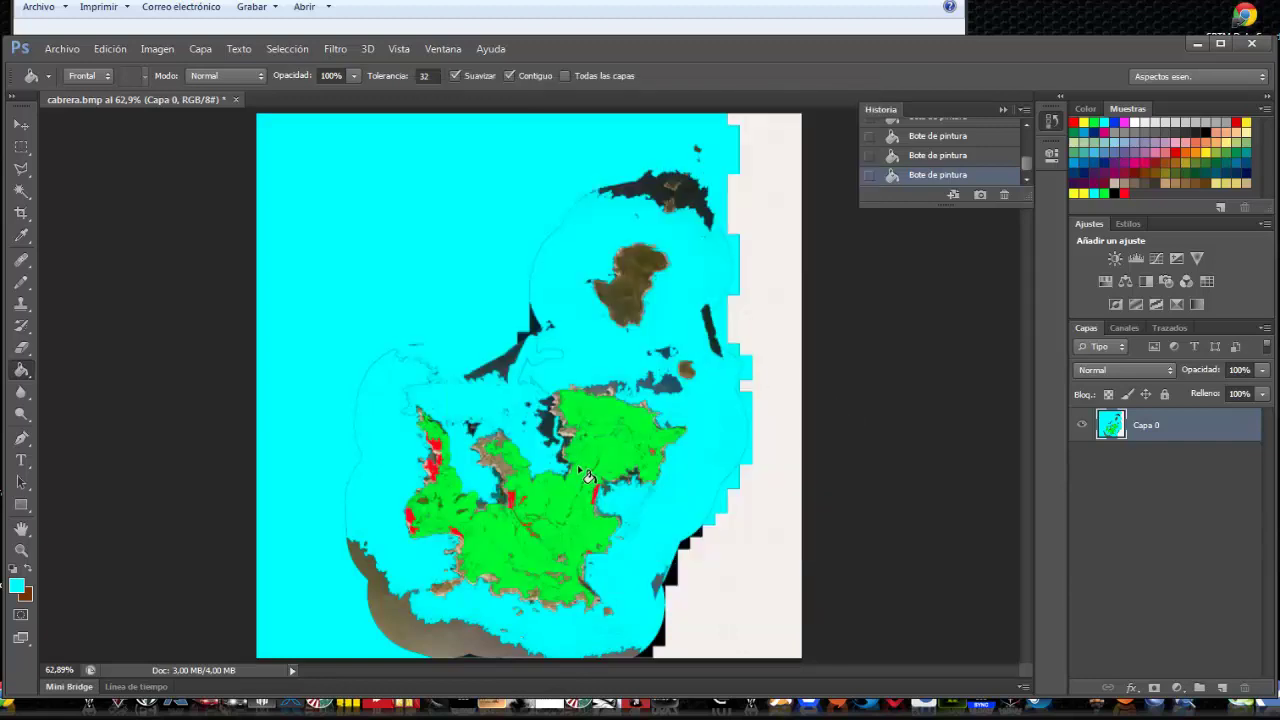
- Fill the dark wedge in the sea with cyan and switch to the Pencil tool
{"action": "left_click", "coordinate": [504, 362]}
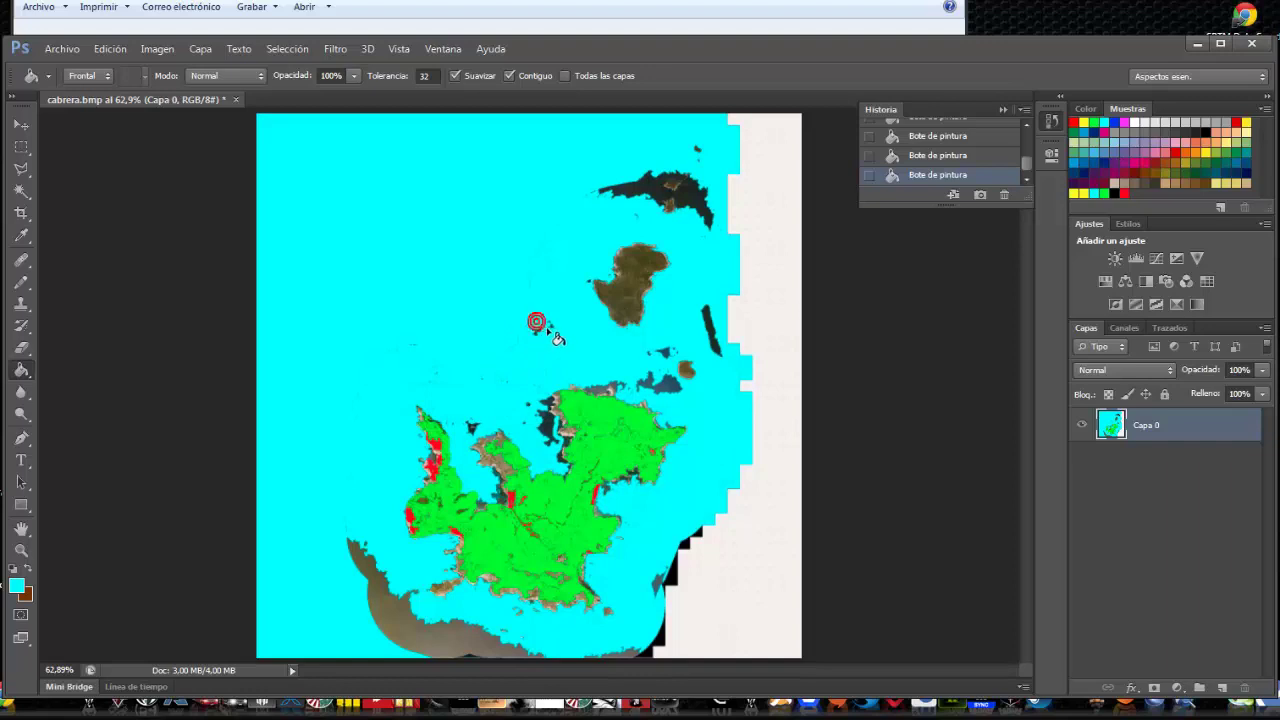
{"action": "right_click", "coordinate": [472, 303]}
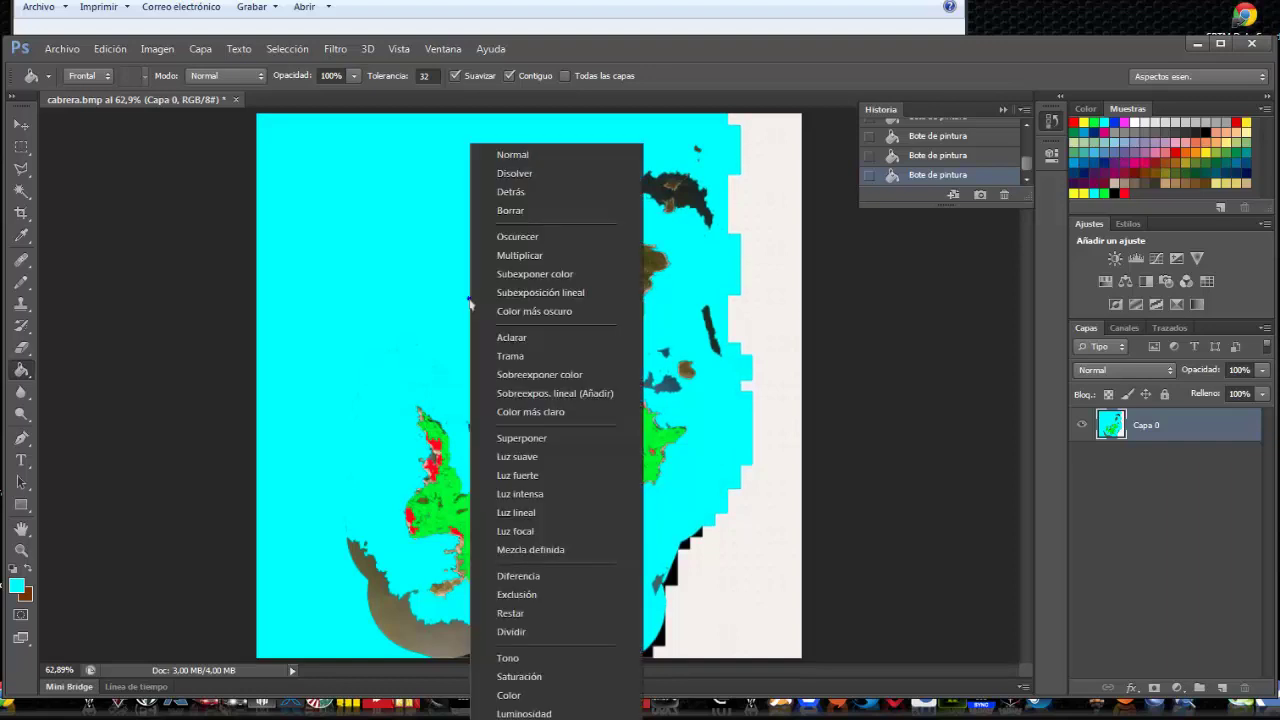
{"action": "left_click", "coordinate": [21, 281]}
{"action": "left_click", "coordinate": [109, 300]}
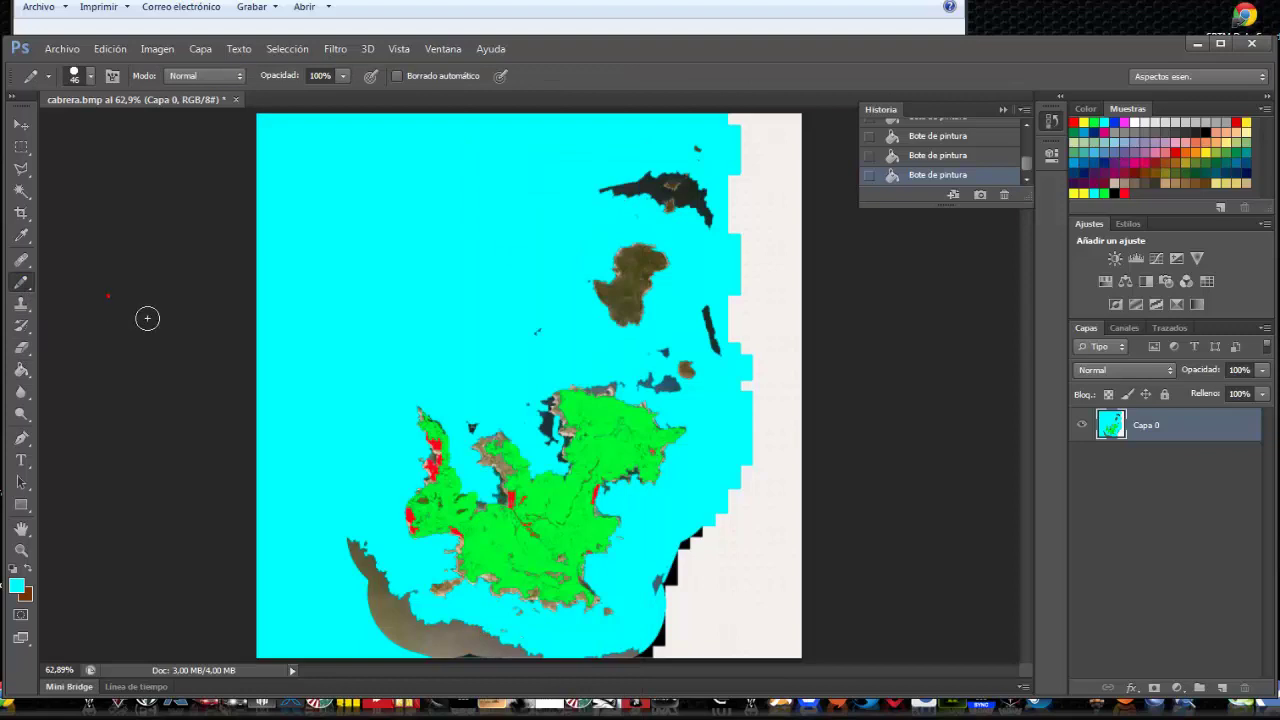
- With a 189 px pencil, paint the brown bottom-left coastline and right white strip cyan
{"action": "right_click", "coordinate": [365, 330]}
{"action": "left_click_drag", "start_coordinate": [493, 369], "coordinate": [505, 369]}
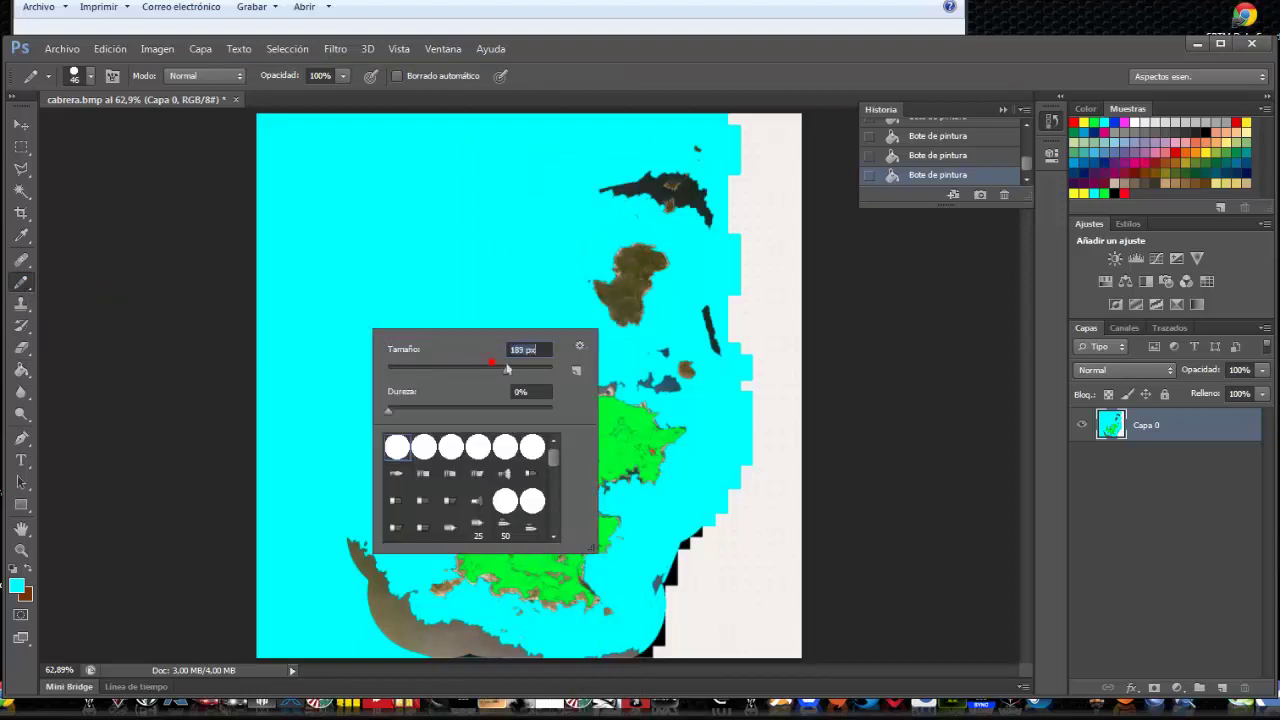
{"action": "left_click", "coordinate": [431, 229]}
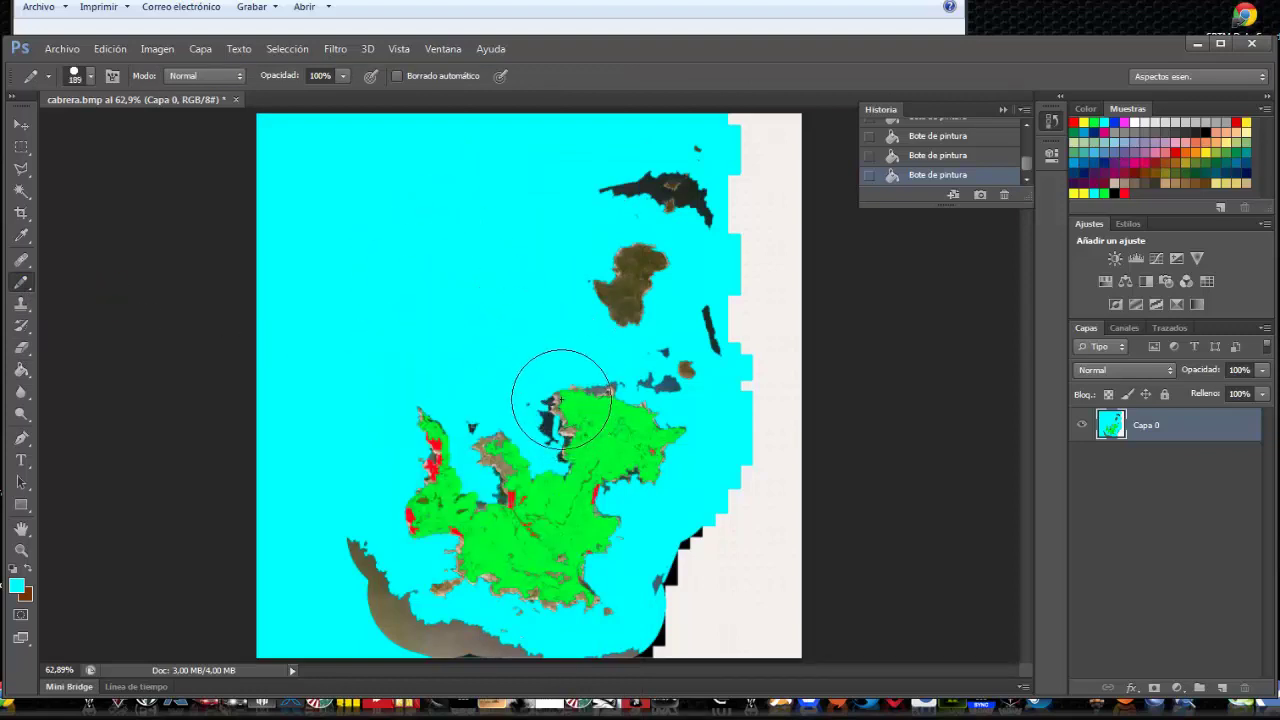
{"action": "mouse_move", "coordinate": [343, 500]}
{"action": "left_mouse_down"}
{"action": "mouse_move", "coordinate": [395, 660]}
{"action": "mouse_move", "coordinate": [333, 645]}
{"action": "left_mouse_up"}
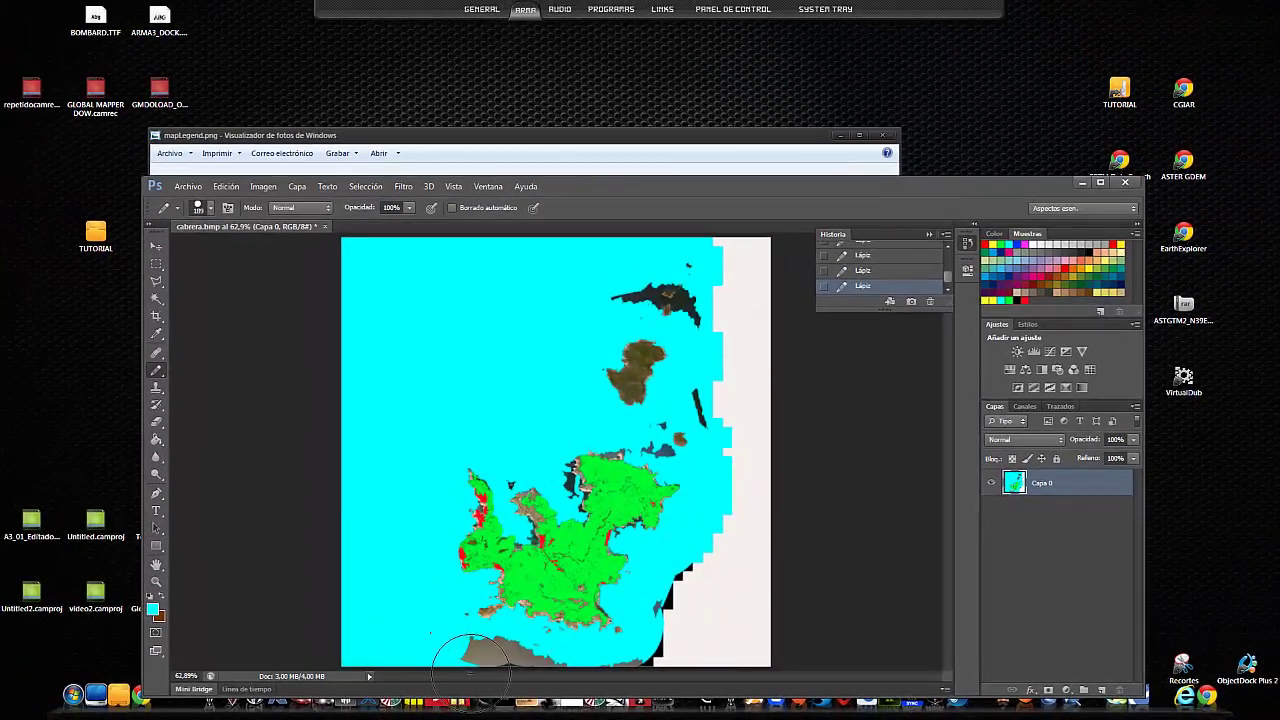
{"action": "left_click", "coordinate": [430, 632]}
{"action": "mouse_move", "coordinate": [752, 660]}
{"action": "left_mouse_down"}
{"action": "mouse_move", "coordinate": [771, 380]}
{"action": "mouse_move", "coordinate": [757, 286]}
{"action": "mouse_move", "coordinate": [815, 665]}
{"action": "mouse_move", "coordinate": [729, 657]}
{"action": "mouse_move", "coordinate": [700, 680]}
{"action": "mouse_move", "coordinate": [486, 686]}
{"action": "mouse_move", "coordinate": [466, 660]}
{"action": "left_mouse_up"}
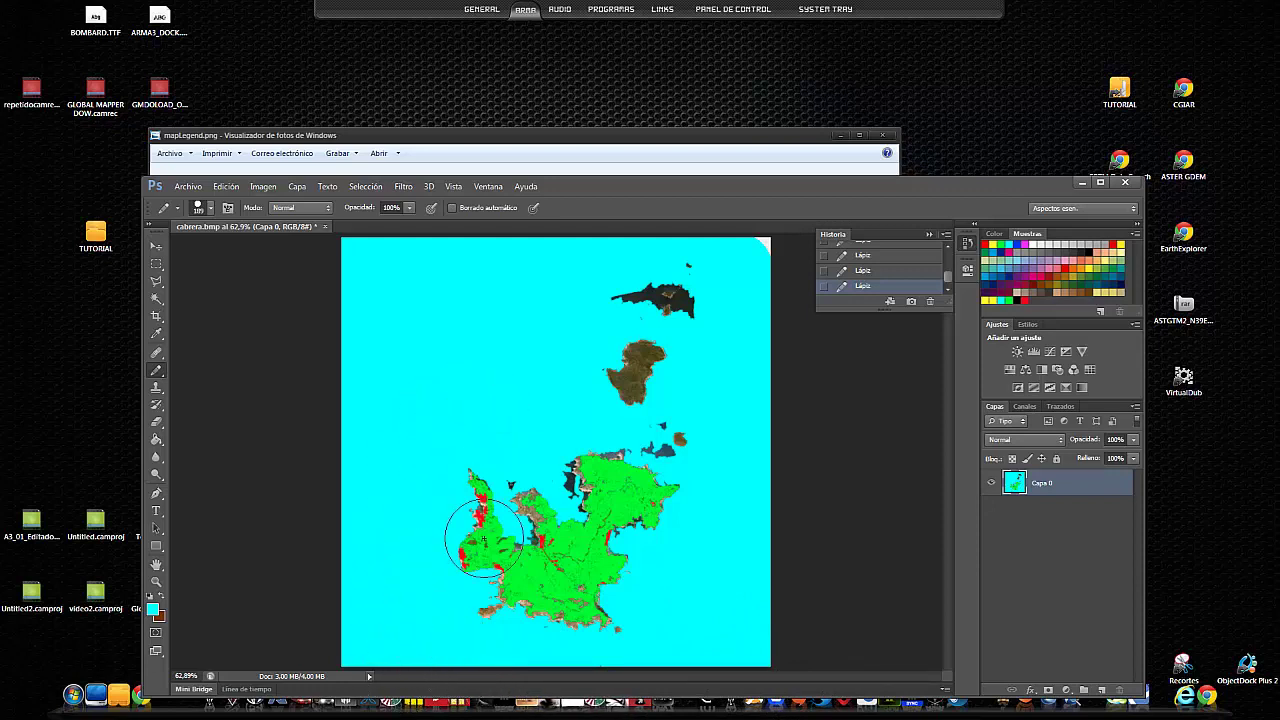
- Shrink the pencil to 13 then 5 px and zoom in on the west coast
{"action": "right_click", "coordinate": [447, 497]}
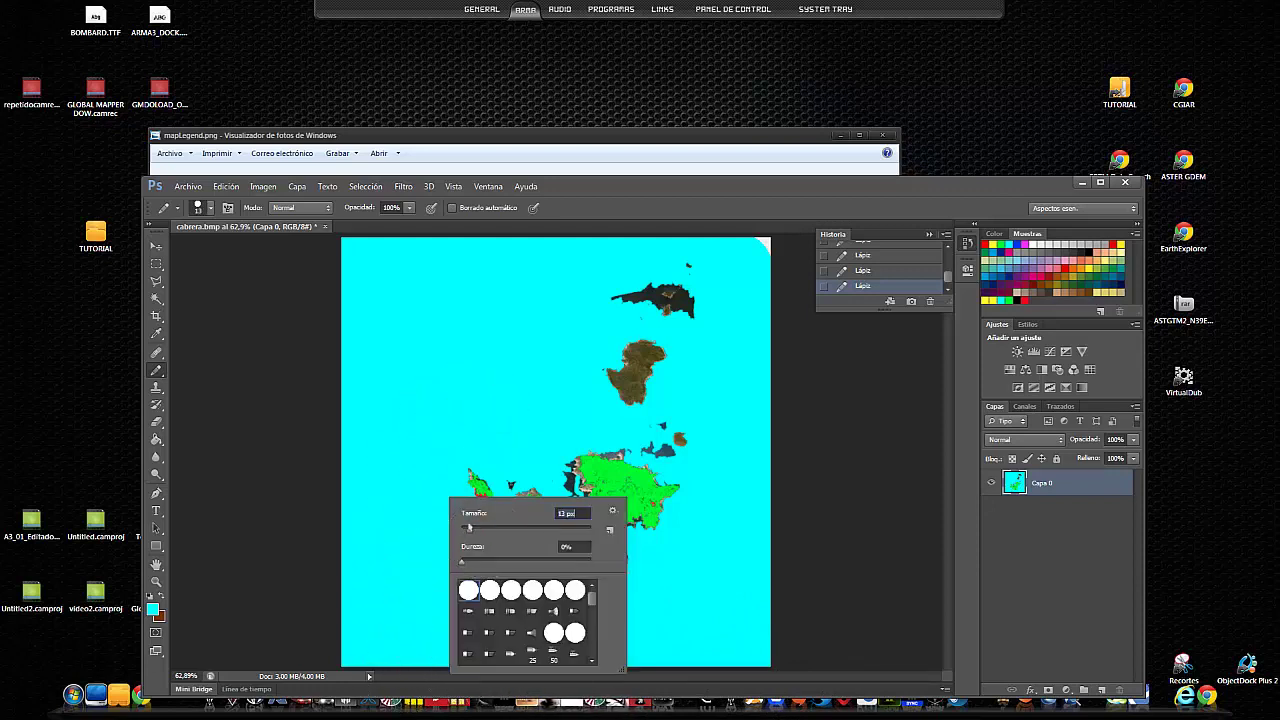
{"action": "key", "text": "Return"}
{"action": "scroll", "coordinate": [478, 526], "scroll_direction": "up", "scroll_amount": 5}
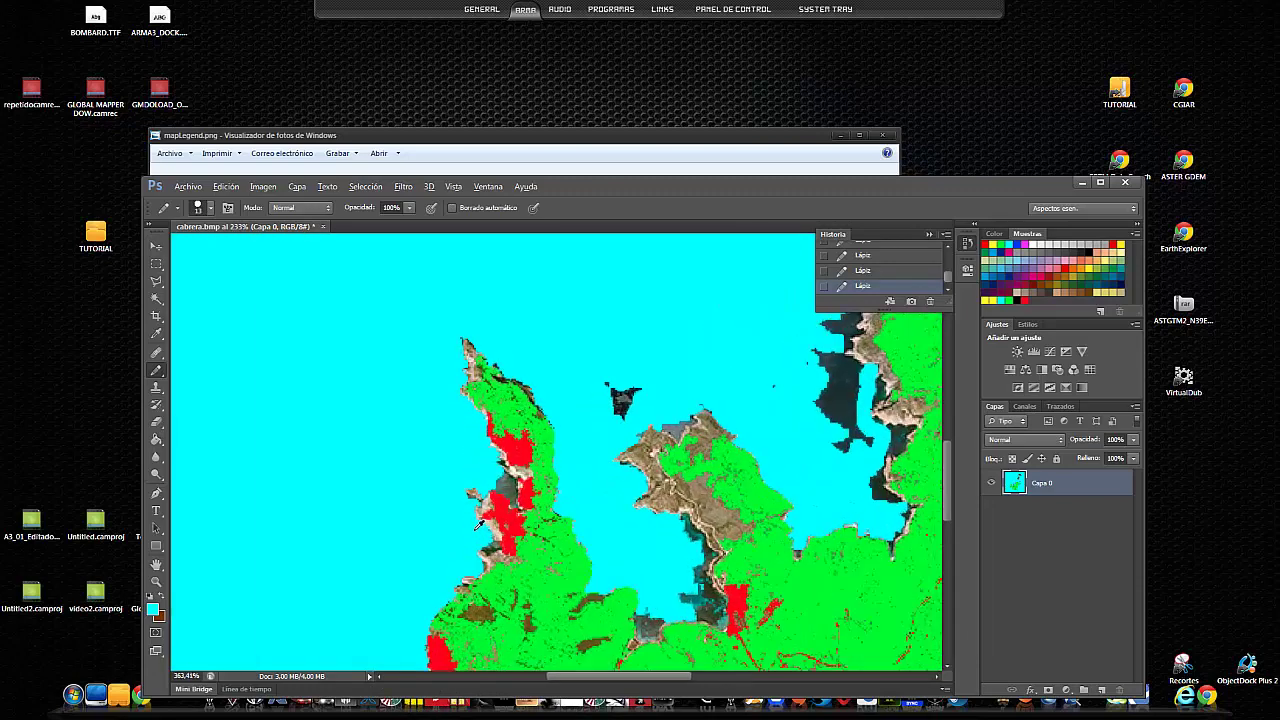
{"action": "scroll", "coordinate": [478, 526], "scroll_direction": "up", "scroll_amount": 3}
{"action": "scroll", "coordinate": [540, 470], "scroll_direction": "up", "scroll_amount": 2}
{"action": "right_click", "coordinate": [543, 472]}
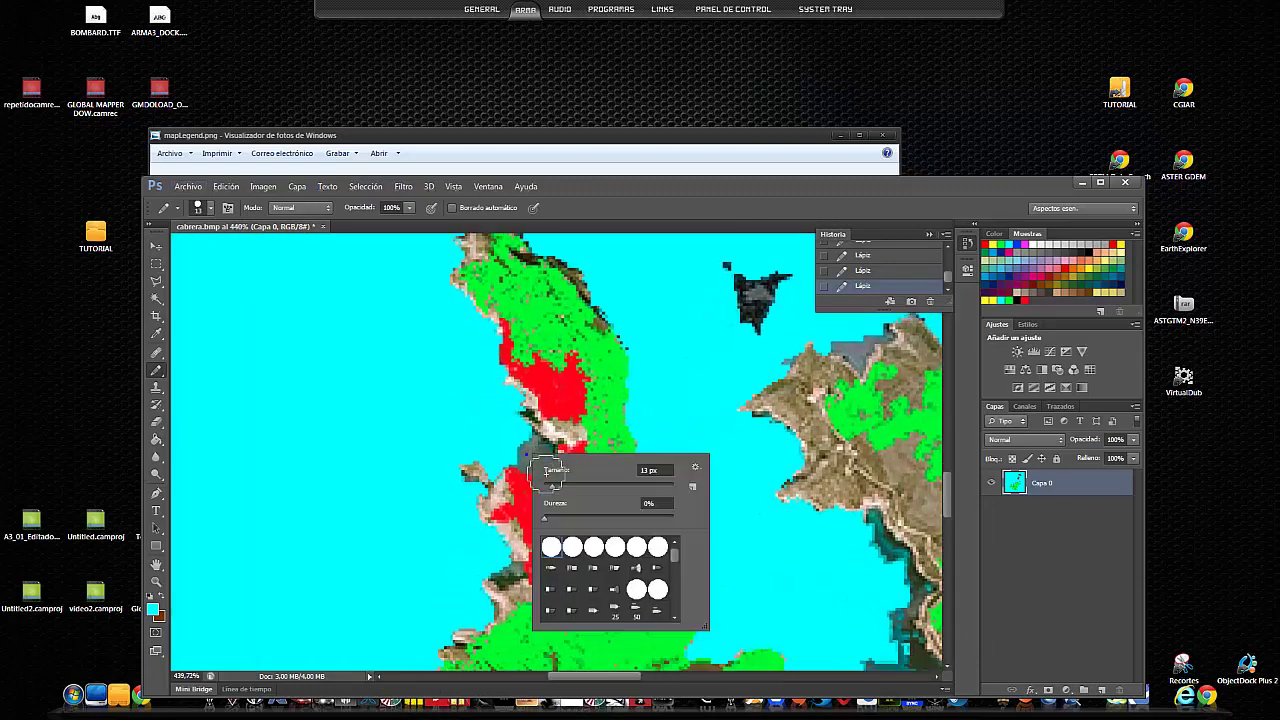
{"action": "key", "text": "Return"}
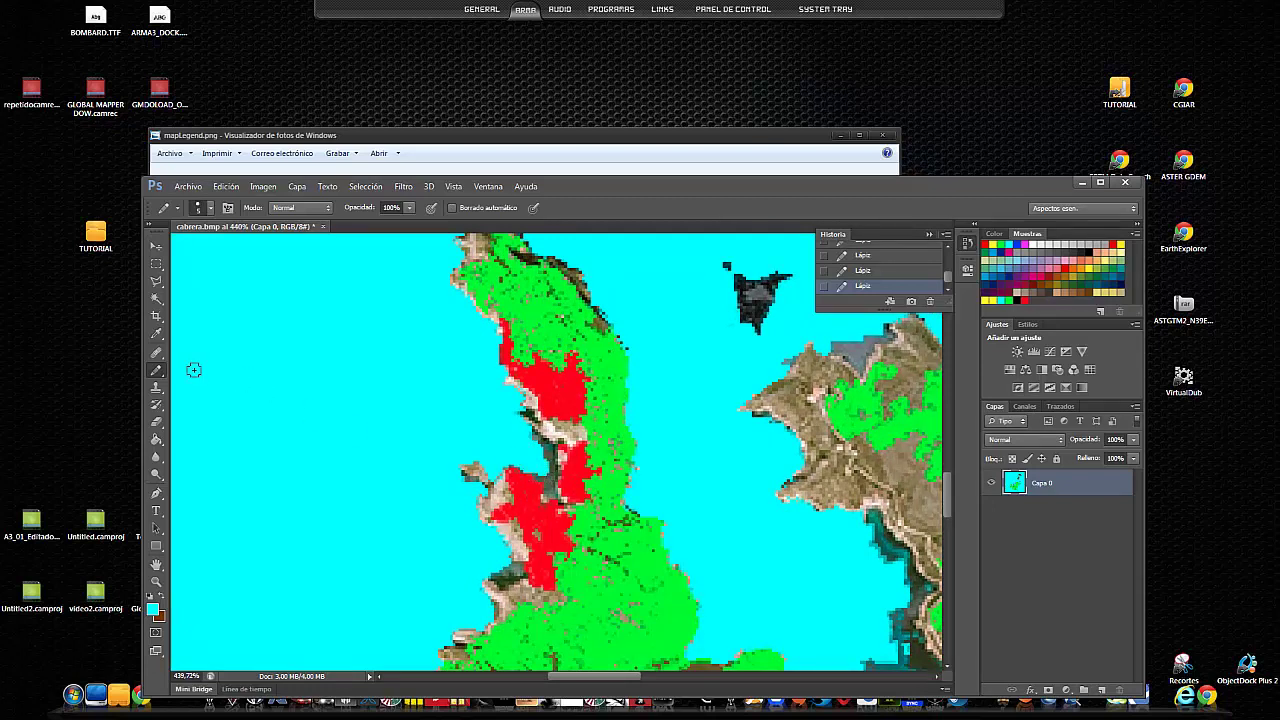
- Draw a Polygonal Lasso selection along the western coast and invert it
{"action": "left_click", "coordinate": [156, 284]}
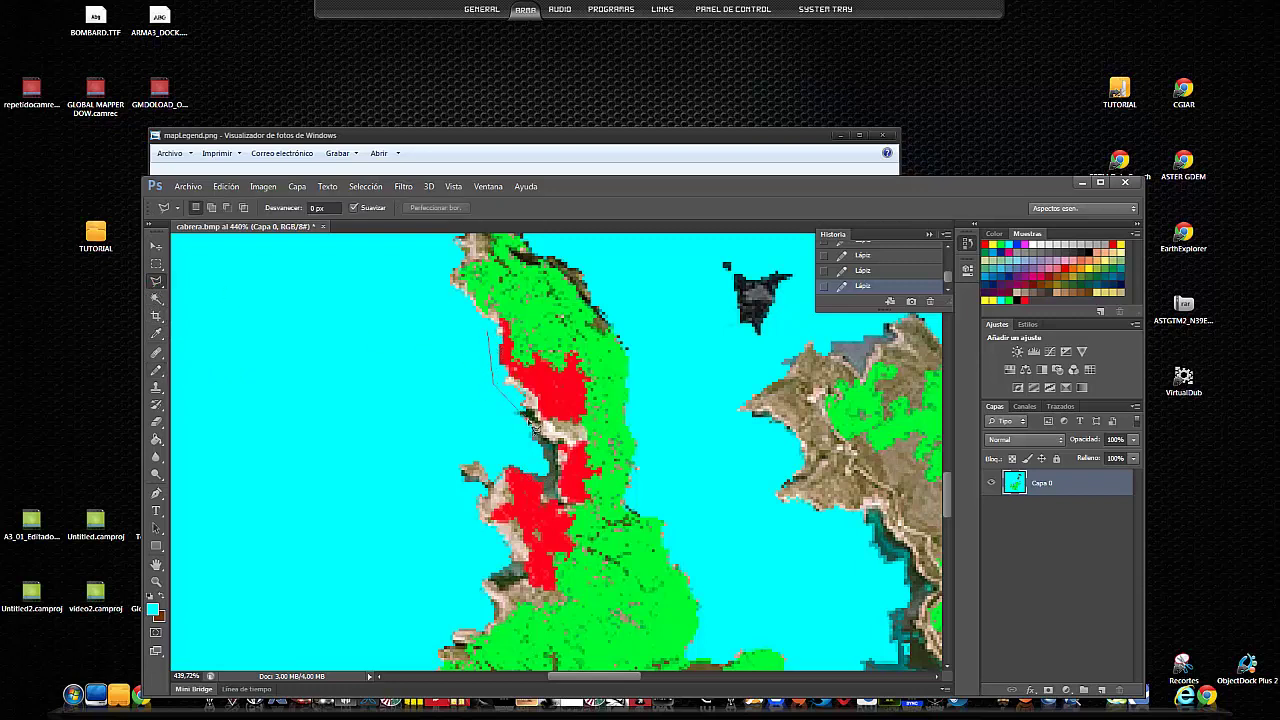
{"action": "left_click", "coordinate": [540, 460]}
{"action": "left_click", "coordinate": [456, 629]}
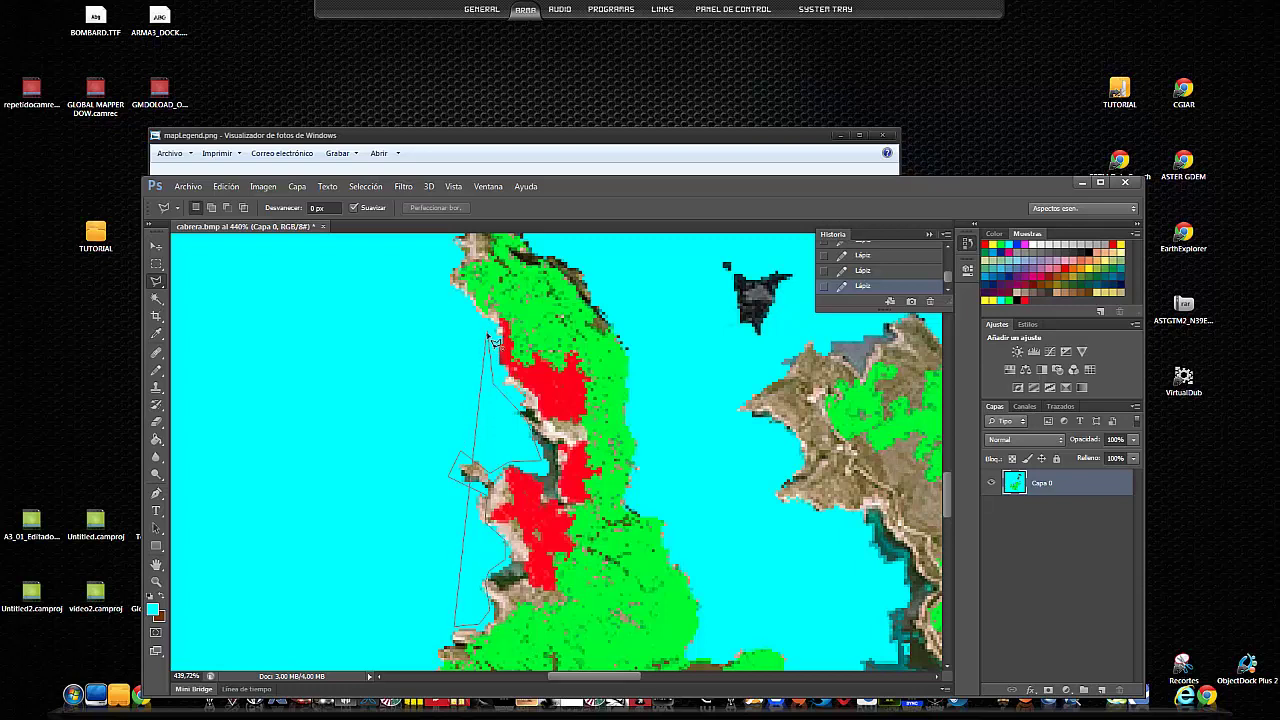
{"action": "left_click", "coordinate": [486, 337]}
{"action": "left_click", "coordinate": [352, 188]}
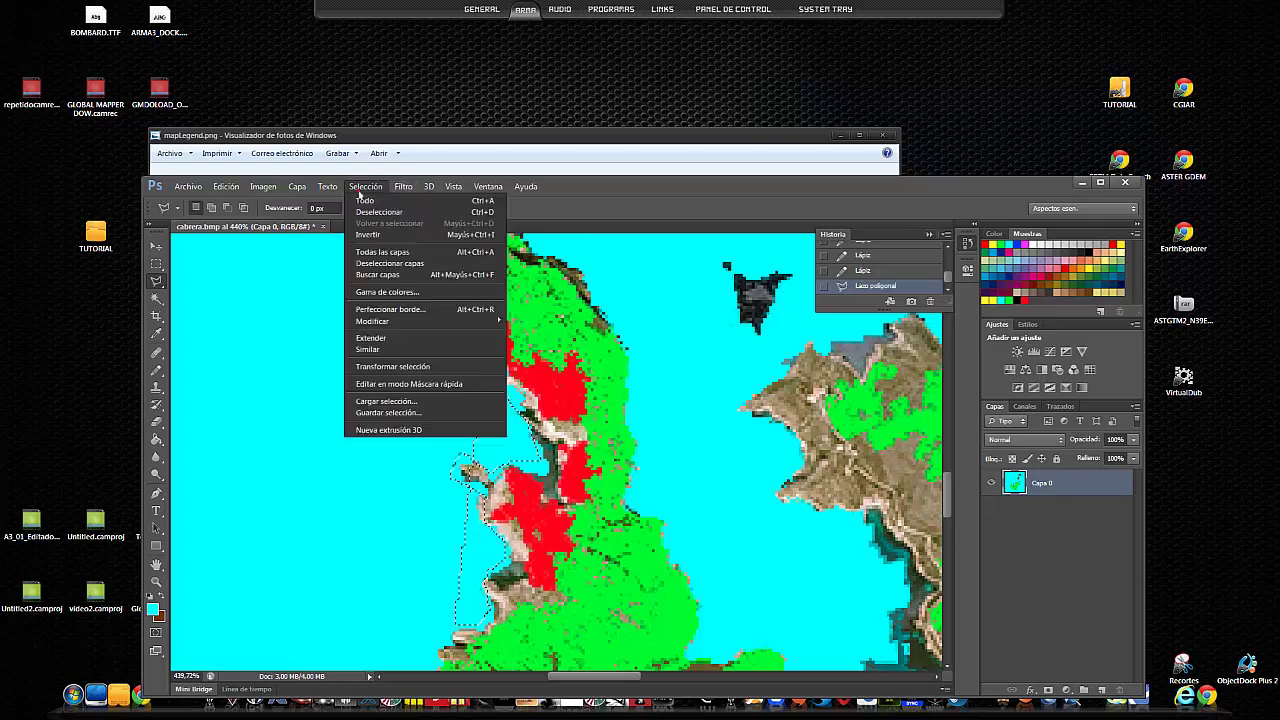
{"action": "left_click", "coordinate": [366, 237]}
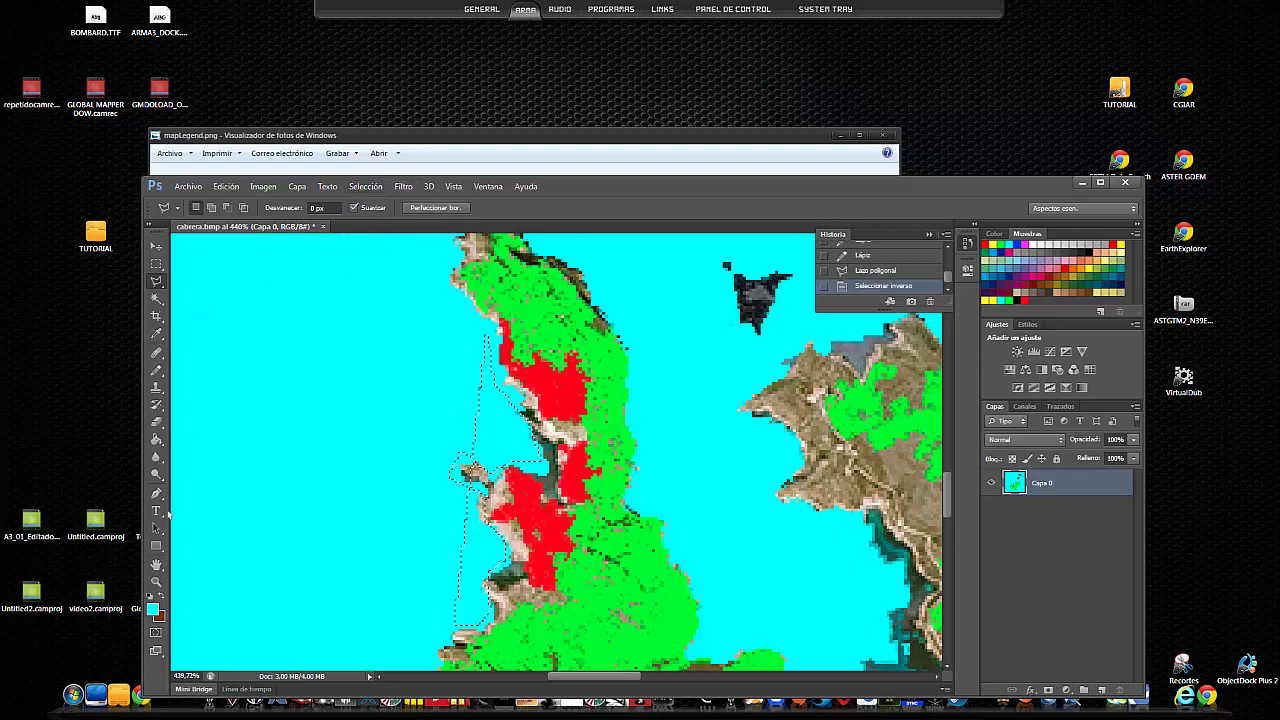
- Pencil cyan over the small inland green patch and the stray red dot
{"action": "left_click", "coordinate": [157, 371]}
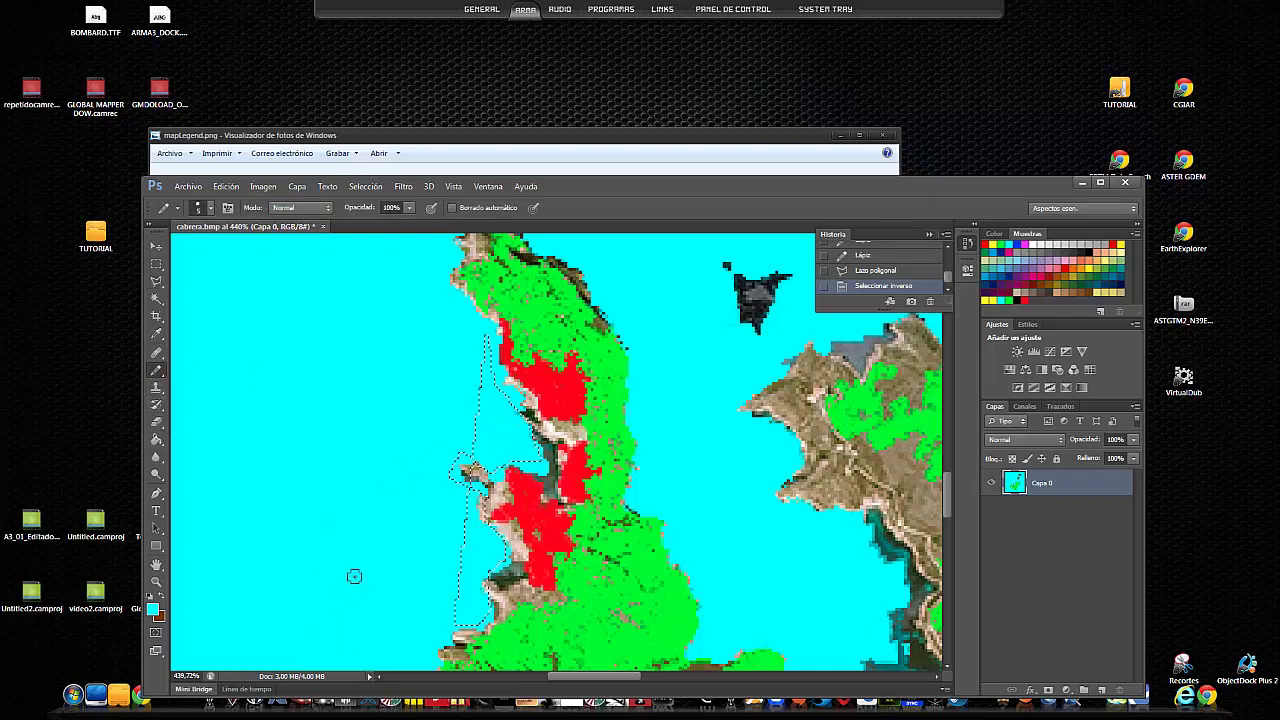
{"action": "left_click", "coordinate": [696, 486]}
{"action": "left_click_drag", "start_coordinate": [646, 586], "coordinate": [676, 598]}
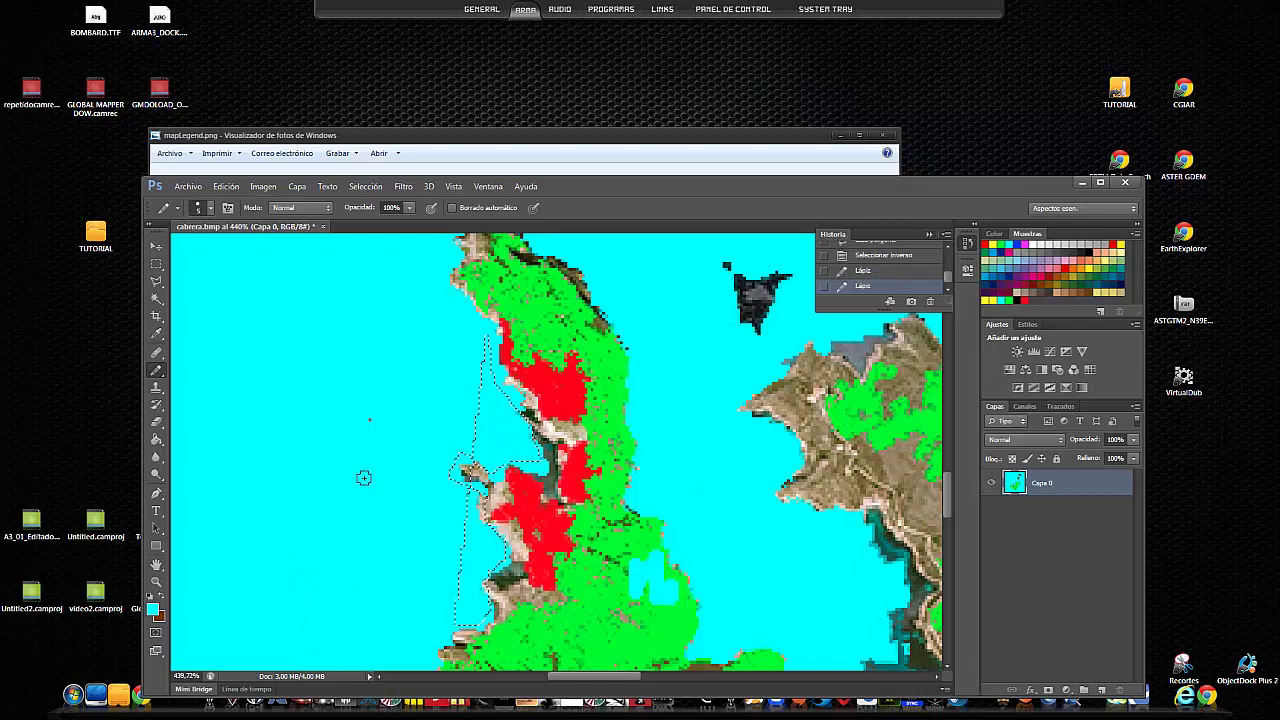
{"action": "left_click", "coordinate": [370, 420]}
- Deselect, fit the map on screen, and close the legend and mask_10240.png viewers
{"action": "left_click", "coordinate": [365, 186]}
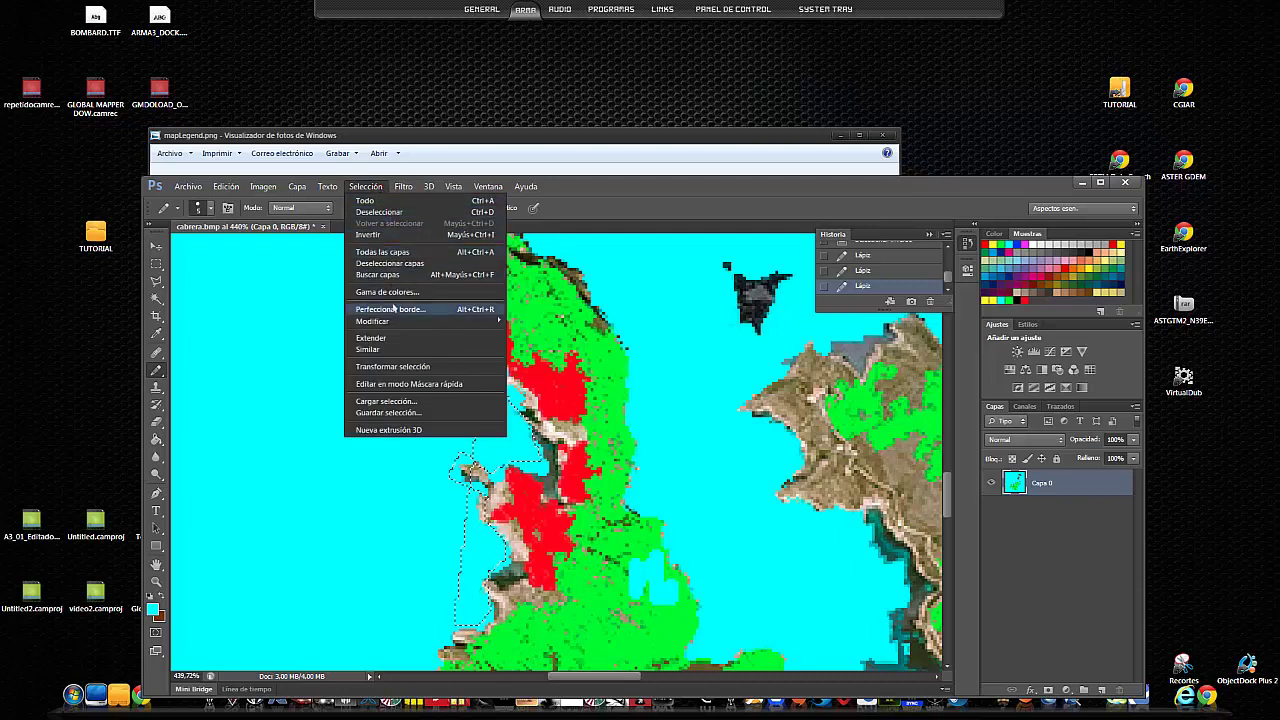
{"action": "mouse_move", "coordinate": [453, 186]}
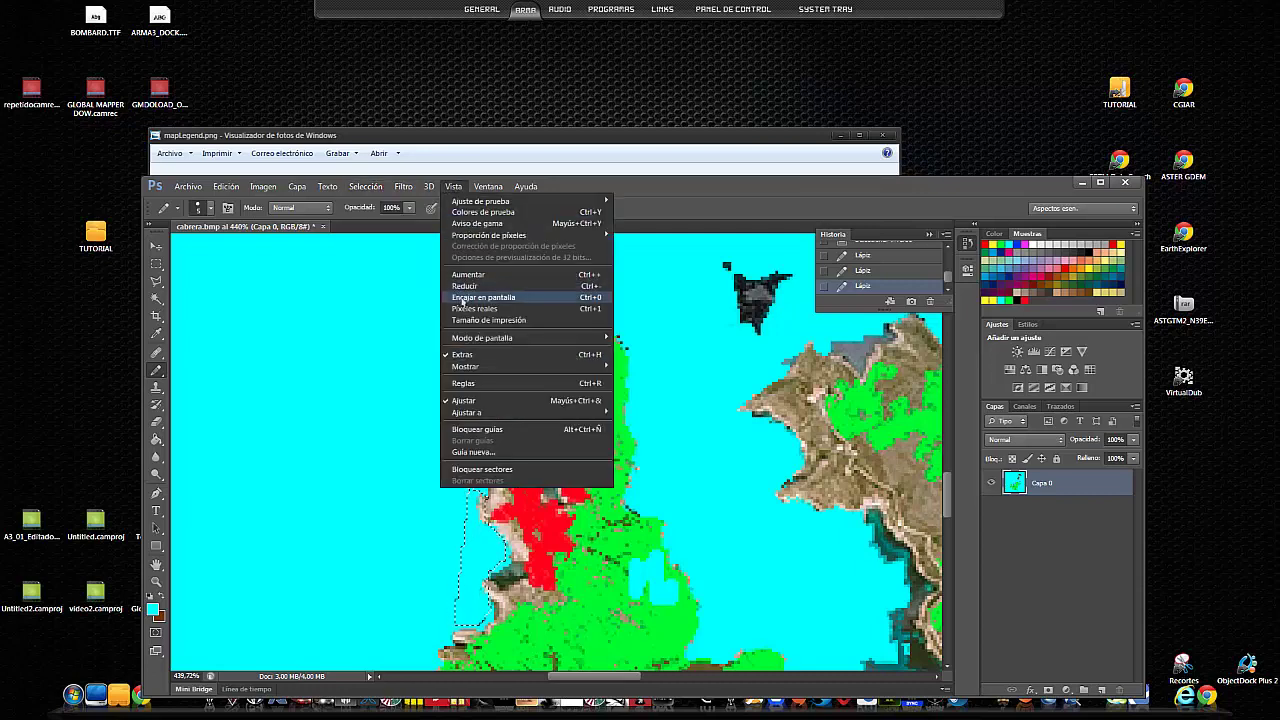
{"action": "left_click", "coordinate": [463, 298]}
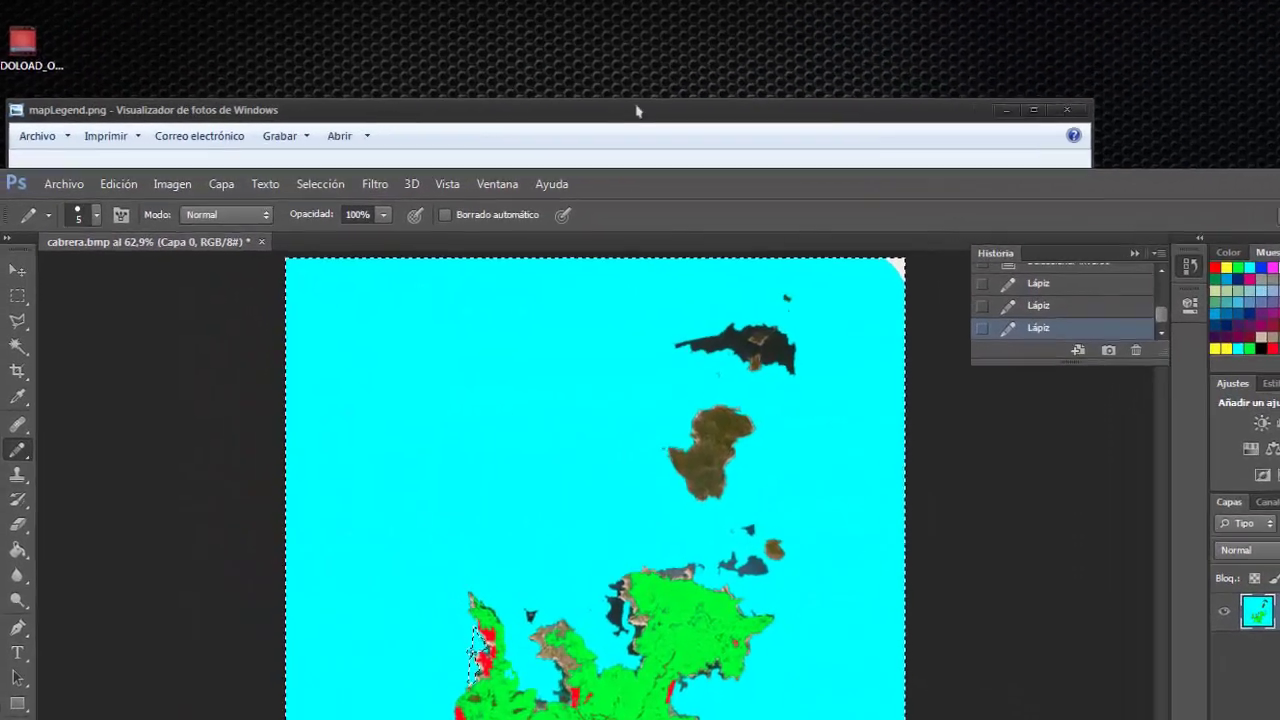
{"action": "left_click", "coordinate": [636, 110]}
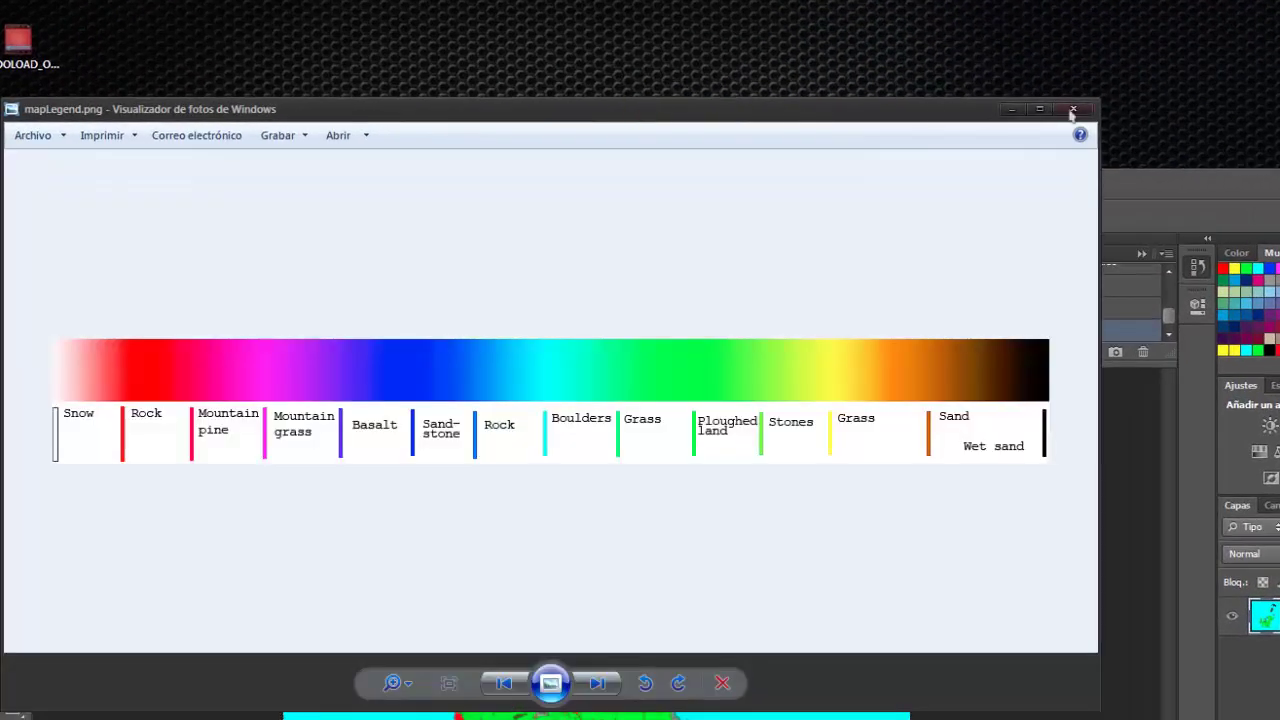
{"action": "left_click", "coordinate": [1073, 109]}
{"action": "left_click", "coordinate": [1230, 180]}
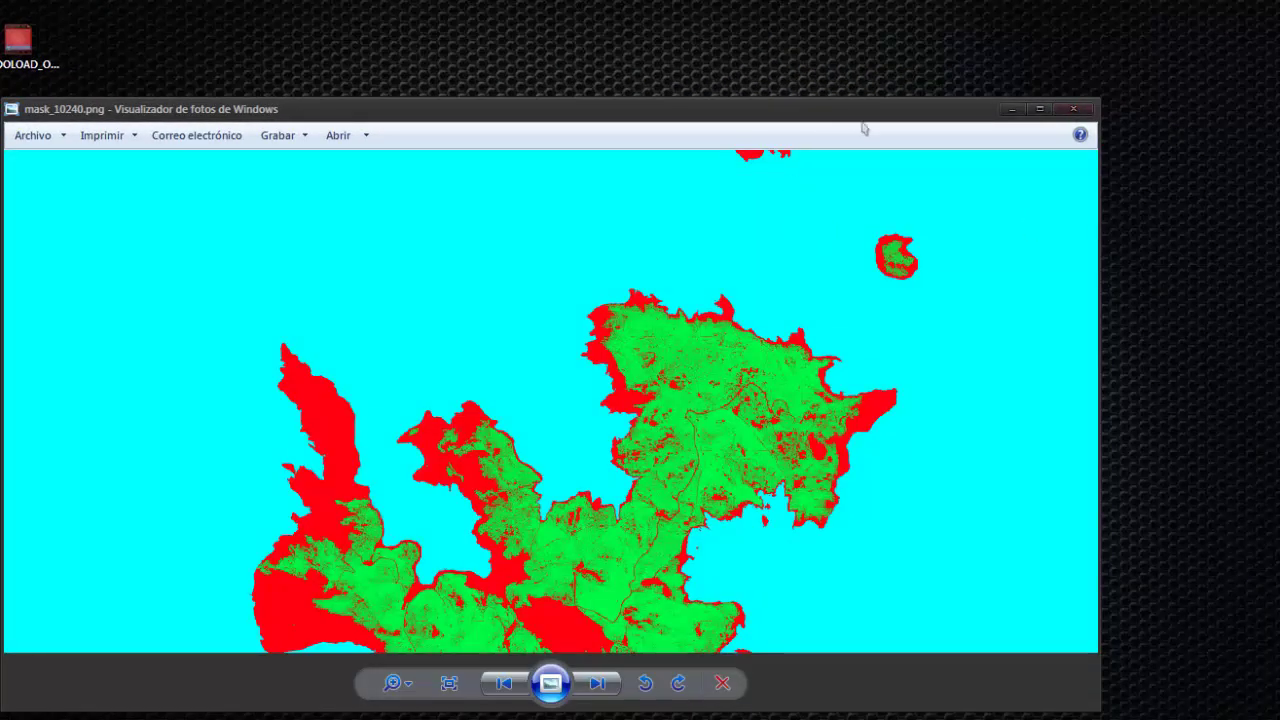
{"action": "left_click", "coordinate": [1073, 109]}
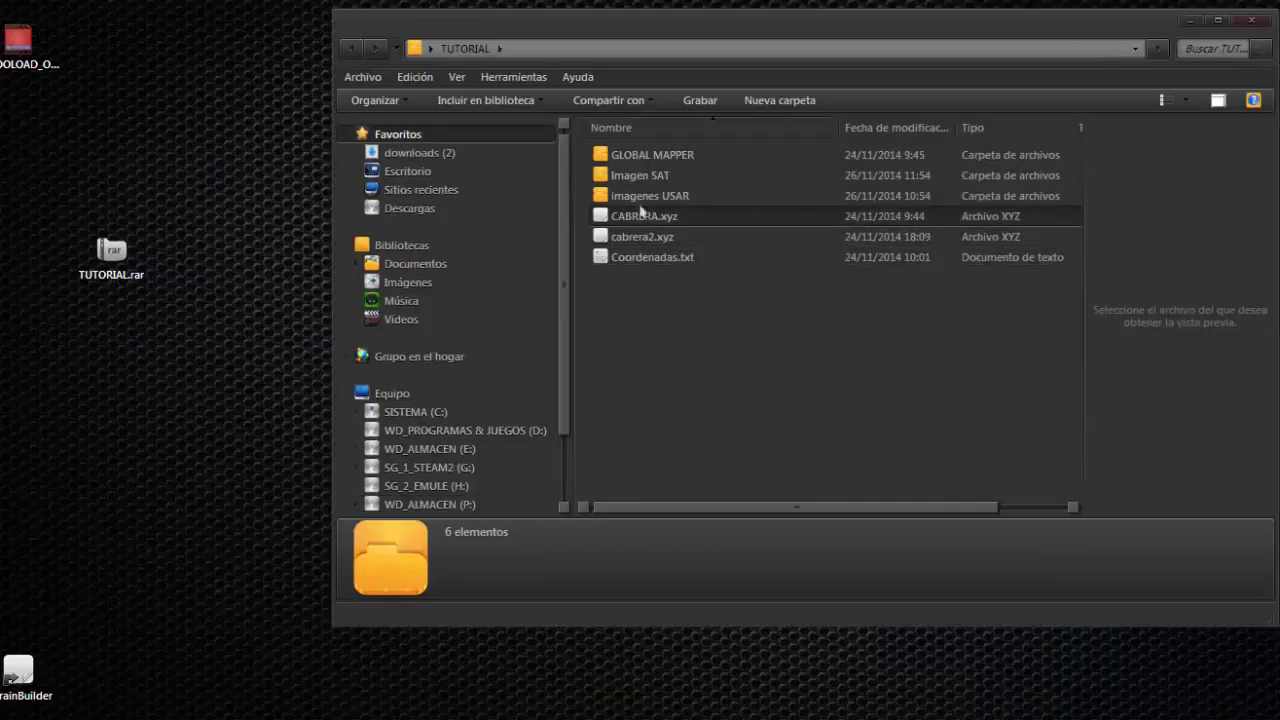
- Preview sat_10240.png and mask_10240.png from the imagenes USAR folder
{"action": "double_click", "coordinate": [625, 194]}
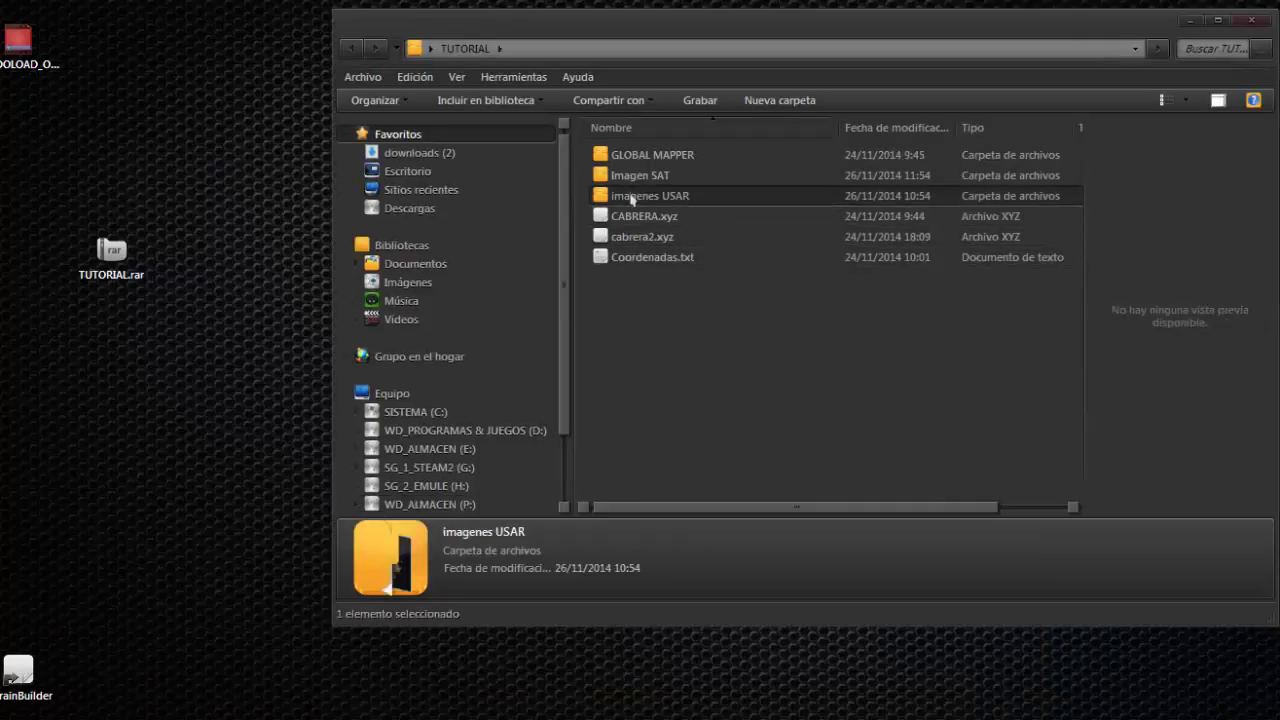
{"action": "double_click", "coordinate": [727, 278]}
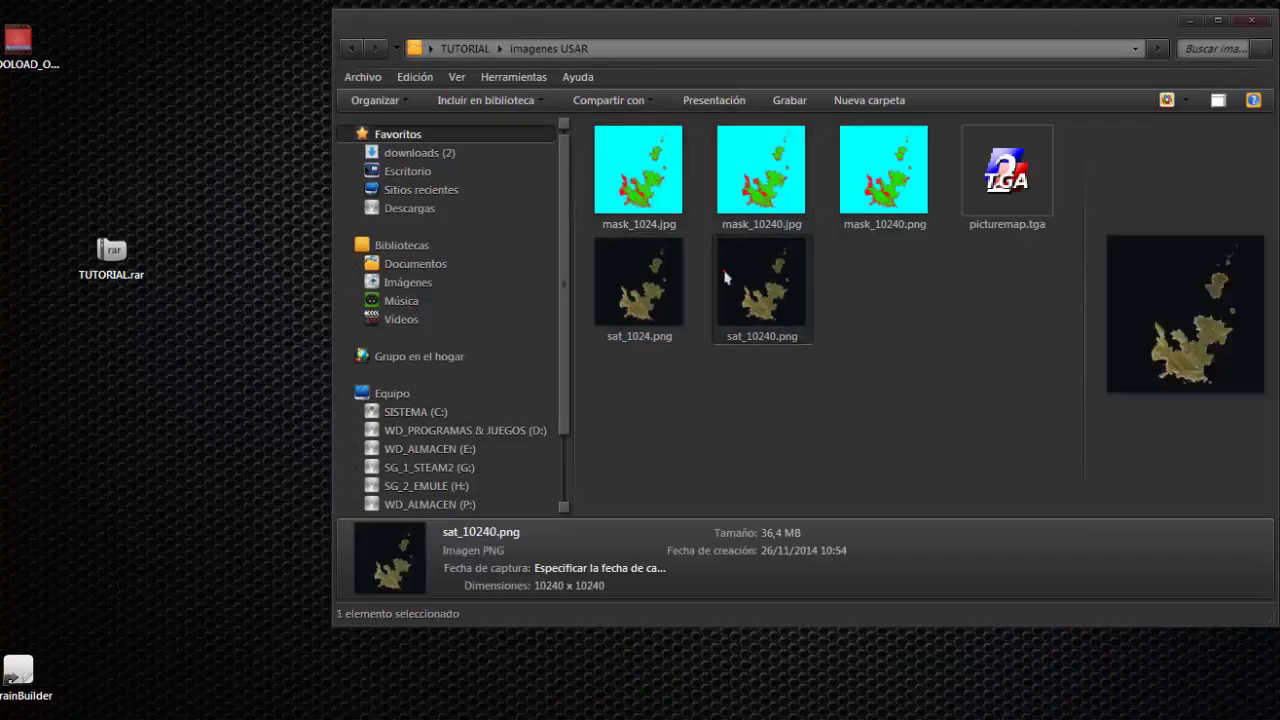
{"action": "scroll", "coordinate": [630, 455], "scroll_direction": "up", "scroll_amount": 2}
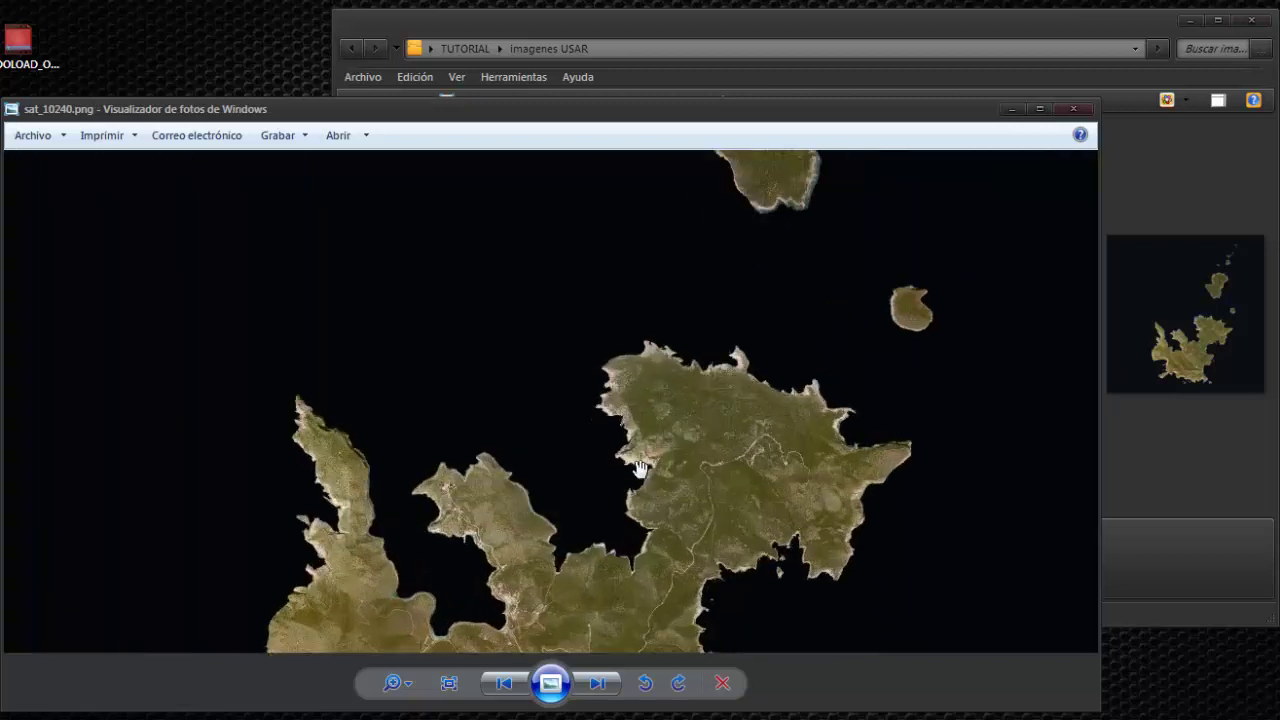
{"action": "left_click", "coordinate": [1073, 108]}
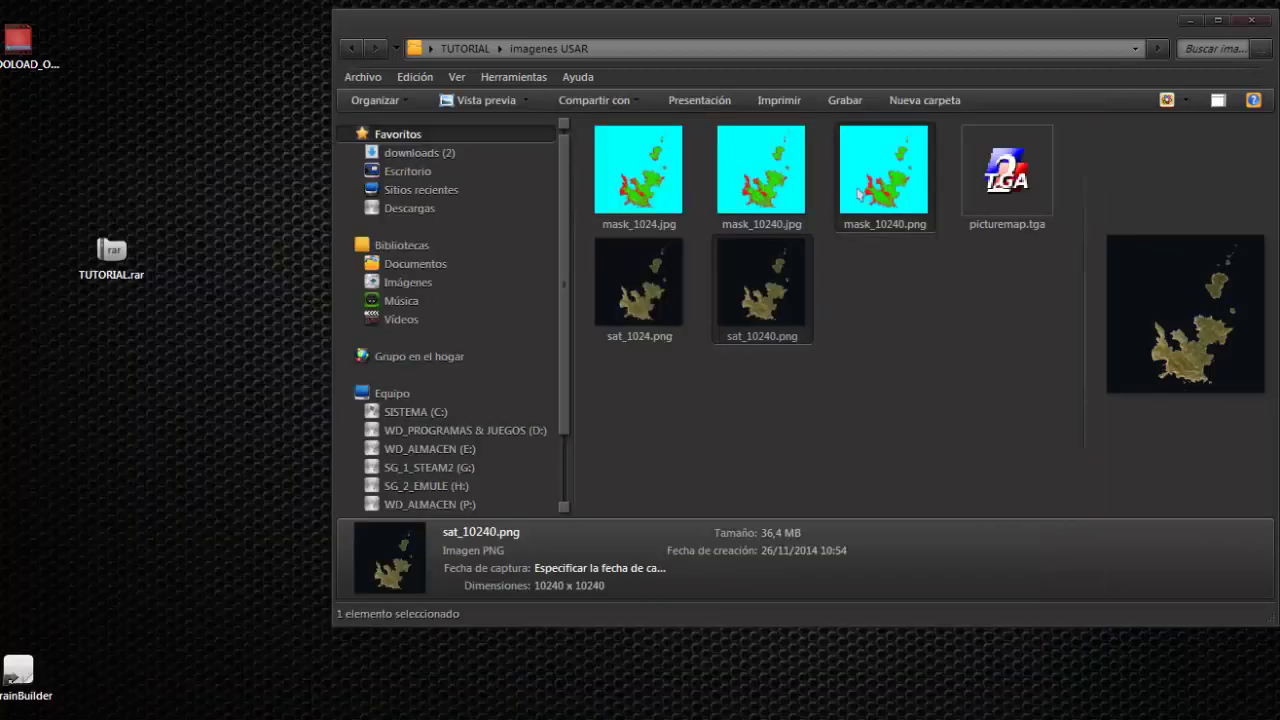
{"action": "double_click", "coordinate": [866, 188]}
{"action": "scroll", "coordinate": [663, 460], "scroll_direction": "up", "scroll_amount": 1}
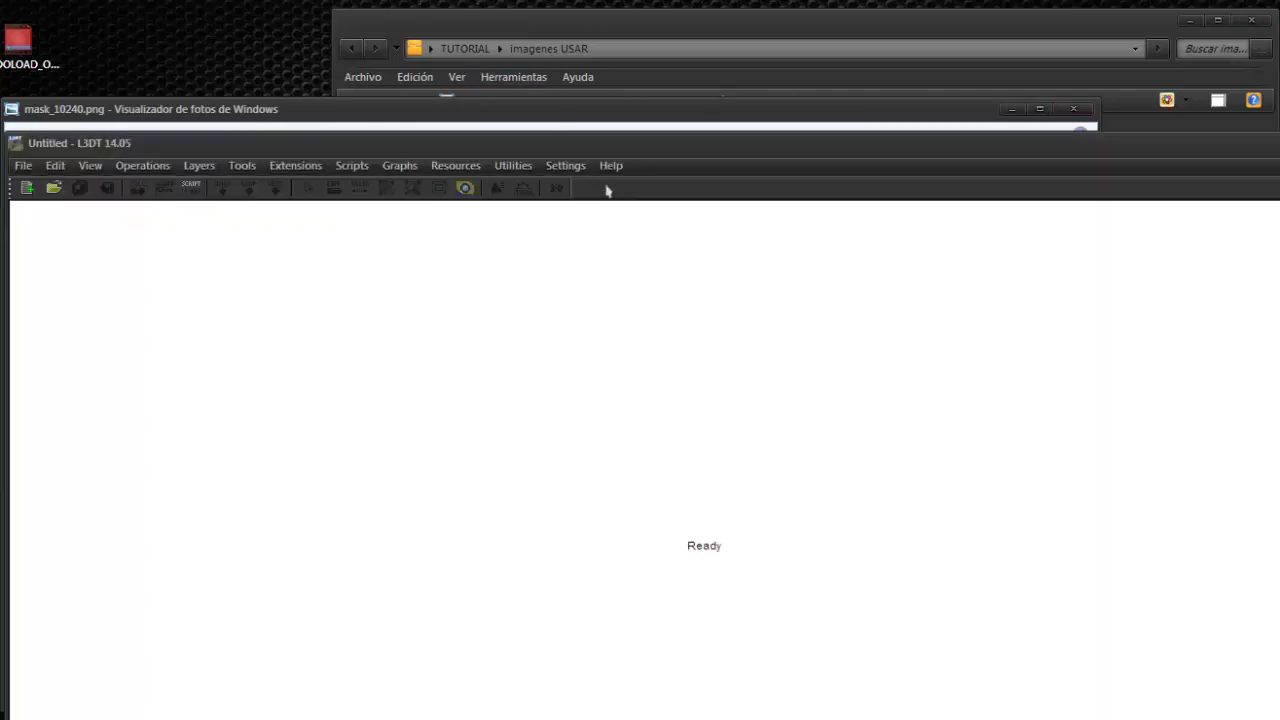
{"action": "left_click_drag", "start_coordinate": [748, 121], "coordinate": [757, 243]}
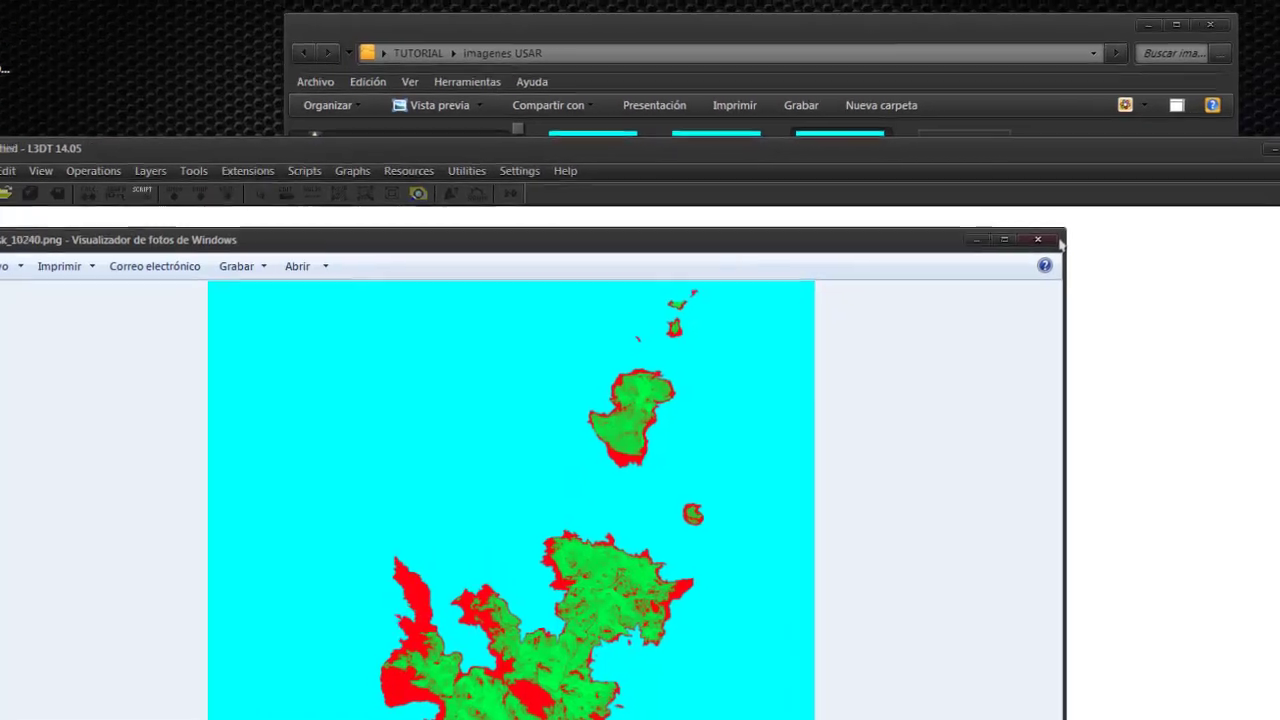
- Return to the TUTORIAL folder and select CABRERA.xyz
{"action": "left_click", "coordinate": [925, 74]}
{"action": "key", "text": "alt+Up"}
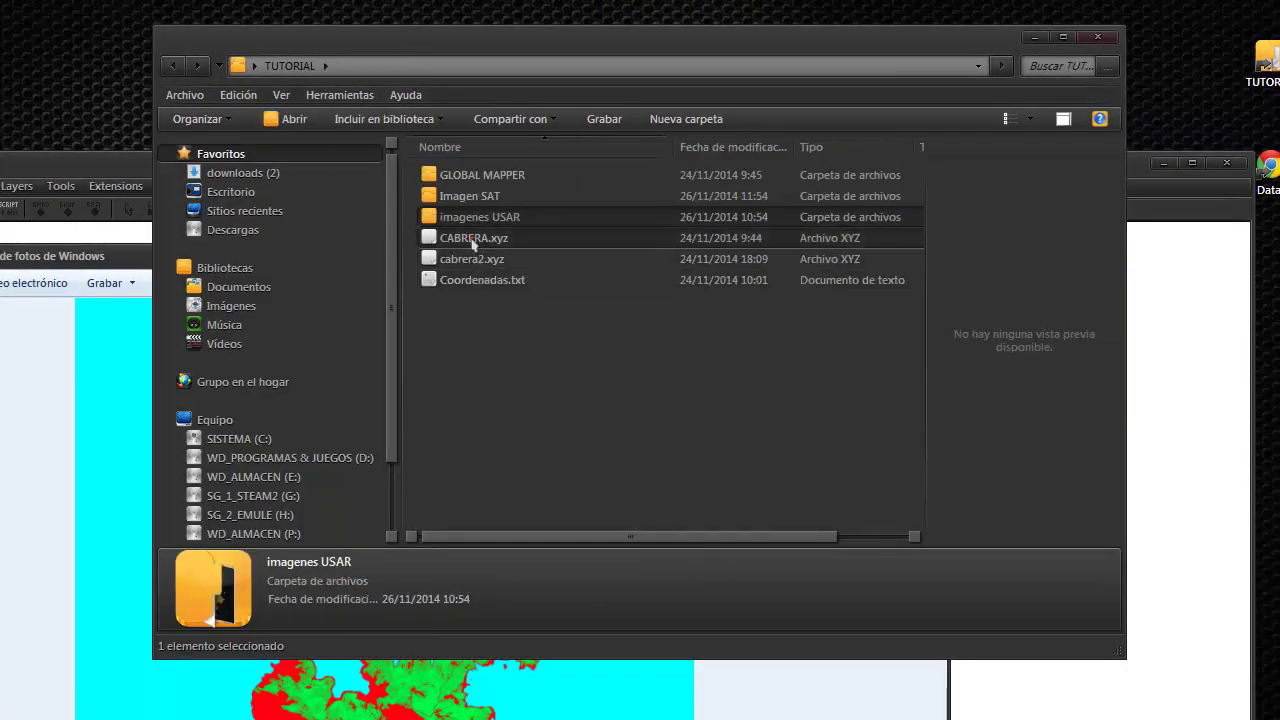
{"action": "left_click", "coordinate": [470, 238]}
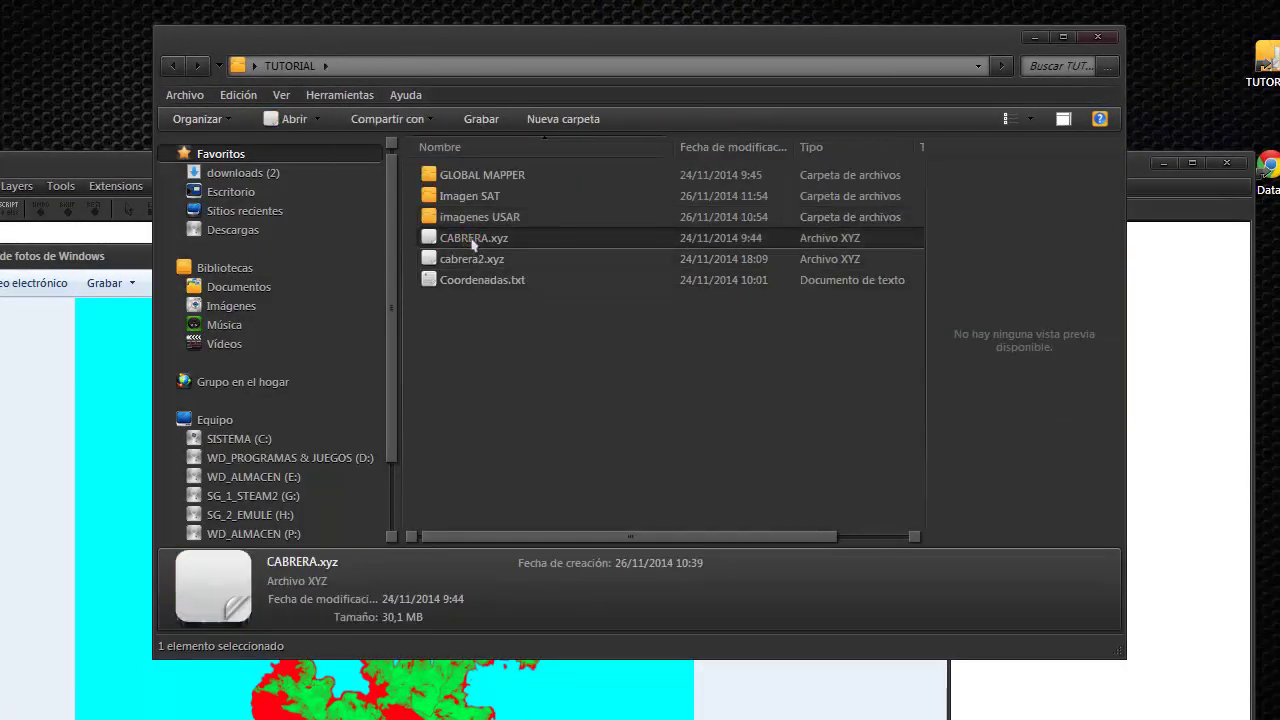
{"action": "left_click", "coordinate": [472, 259]}
{"action": "left_click", "coordinate": [472, 238]}
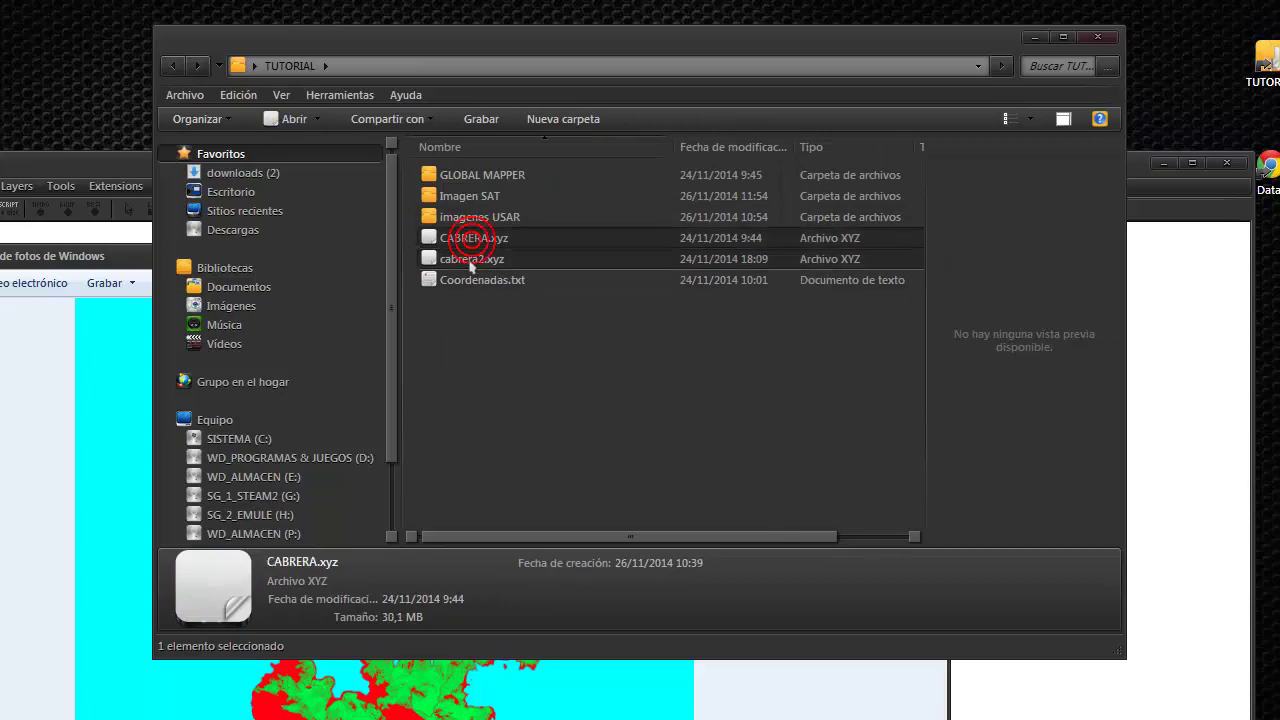
{"action": "left_click", "coordinate": [472, 238]}
{"action": "left_click", "coordinate": [472, 238]}
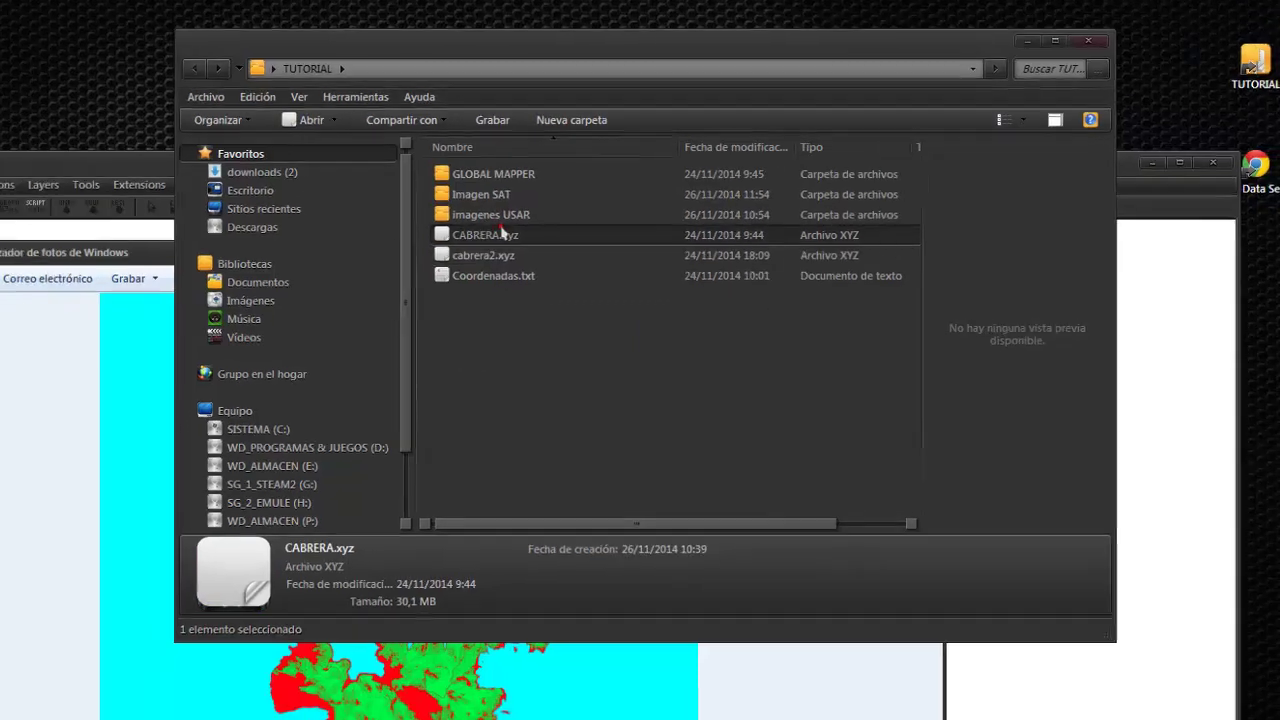